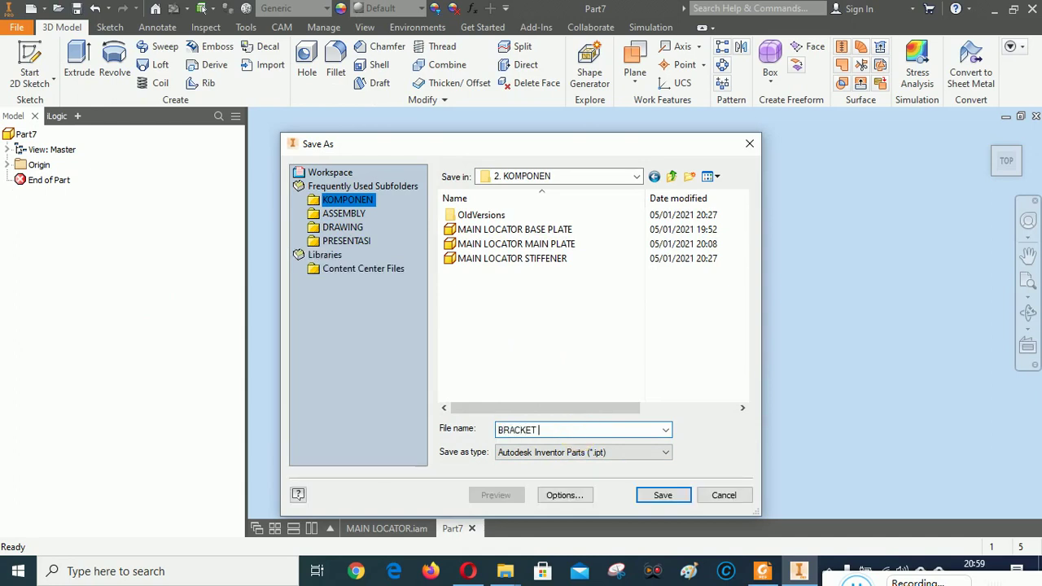
Save the new part in the 2. KOMPONEN folder as BRACKET STAY PIN BASE PLATE
text(ACKET STAY PIN BASE PLATE)
click(663, 495)
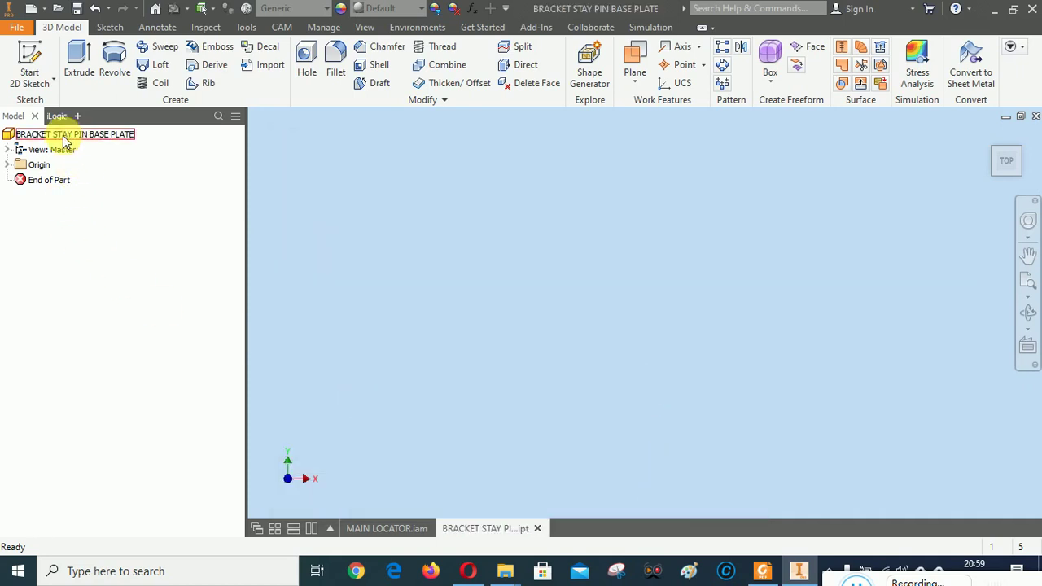
Copy the part number BRACKET STAY PIN BASE PLATE into the Description property of the part's iProperties and apply it
right_click(65, 138)
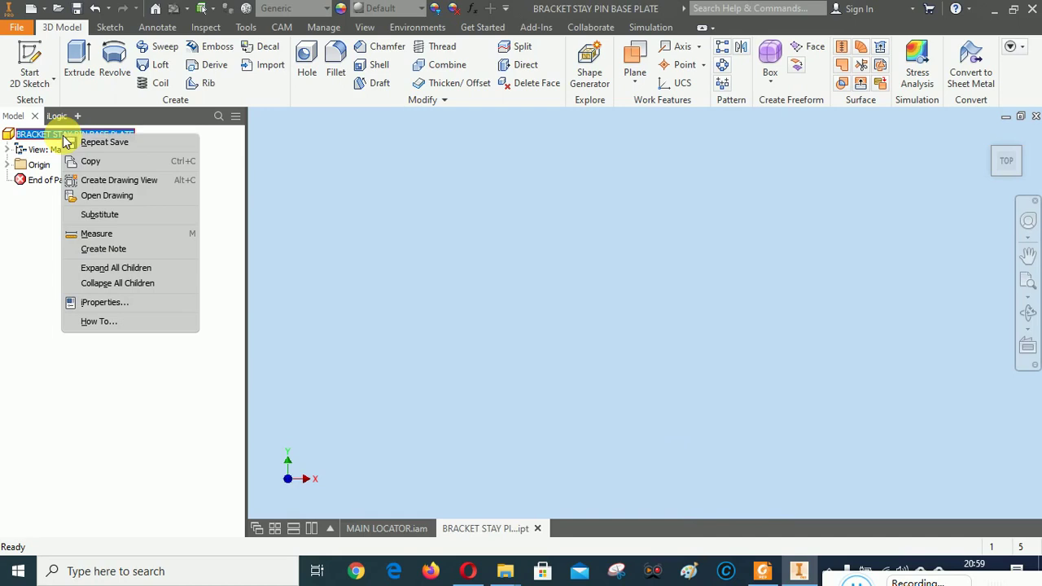
click(101, 303)
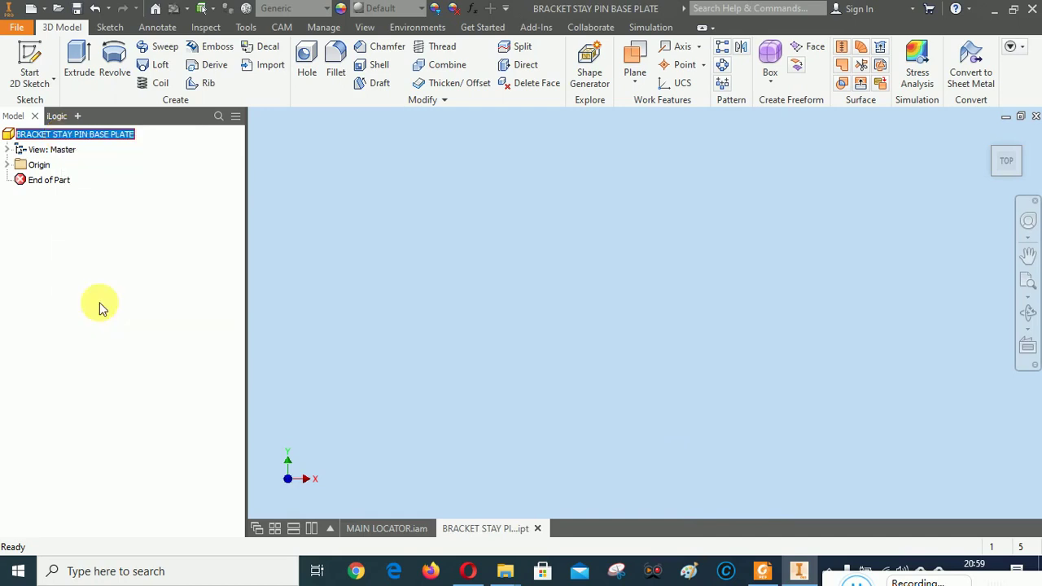
click(271, 81)
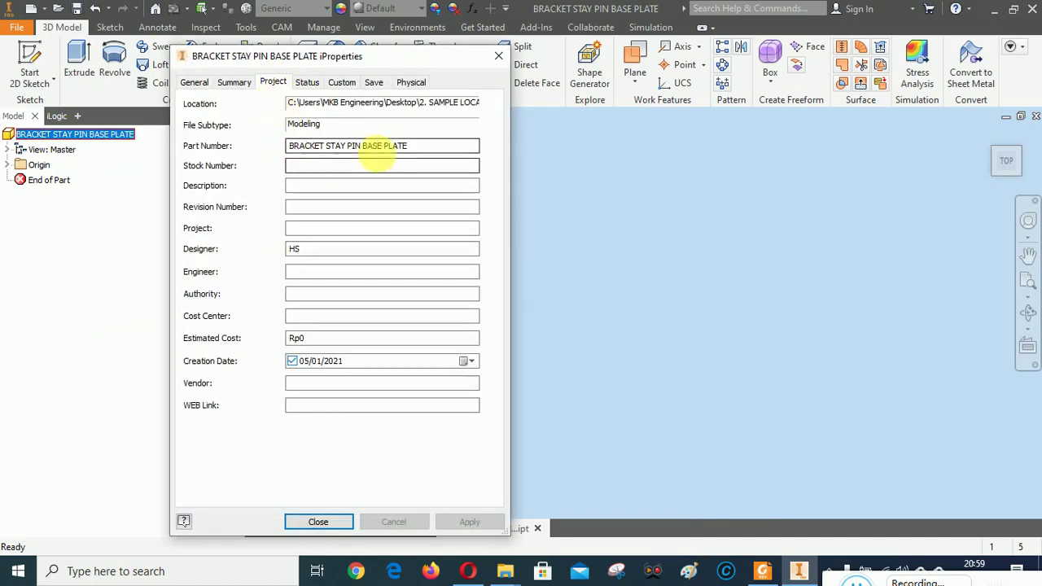
drag(414, 149, 261, 145)
key(ctrl+c)
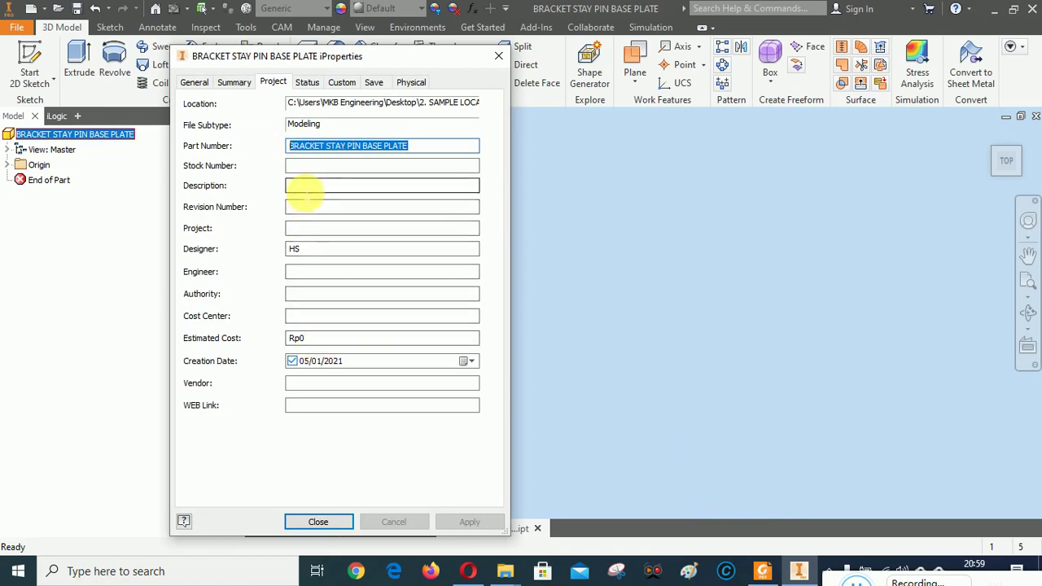
click(306, 193)
key(ctrl+v)
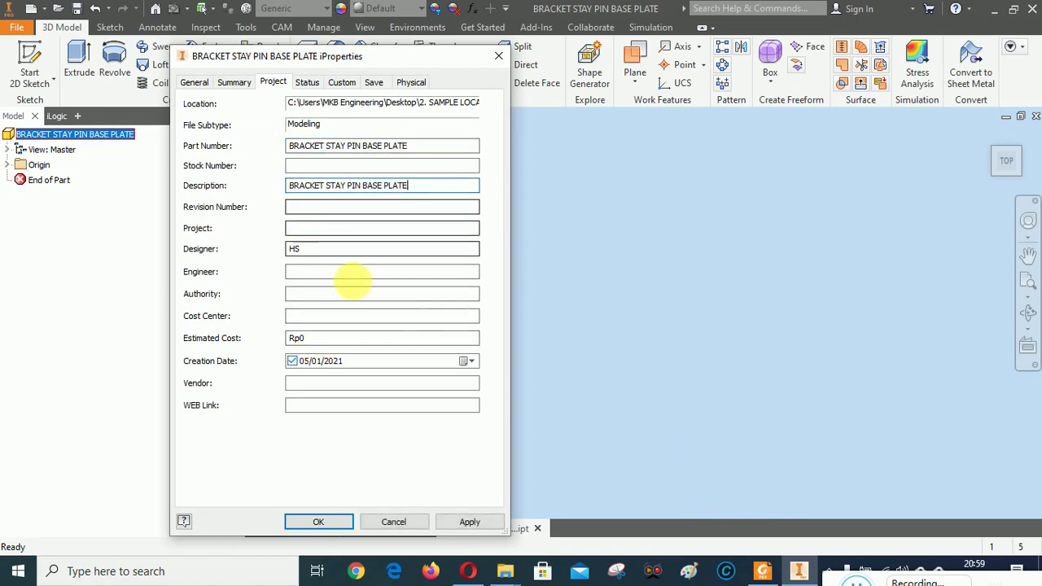
click(472, 522)
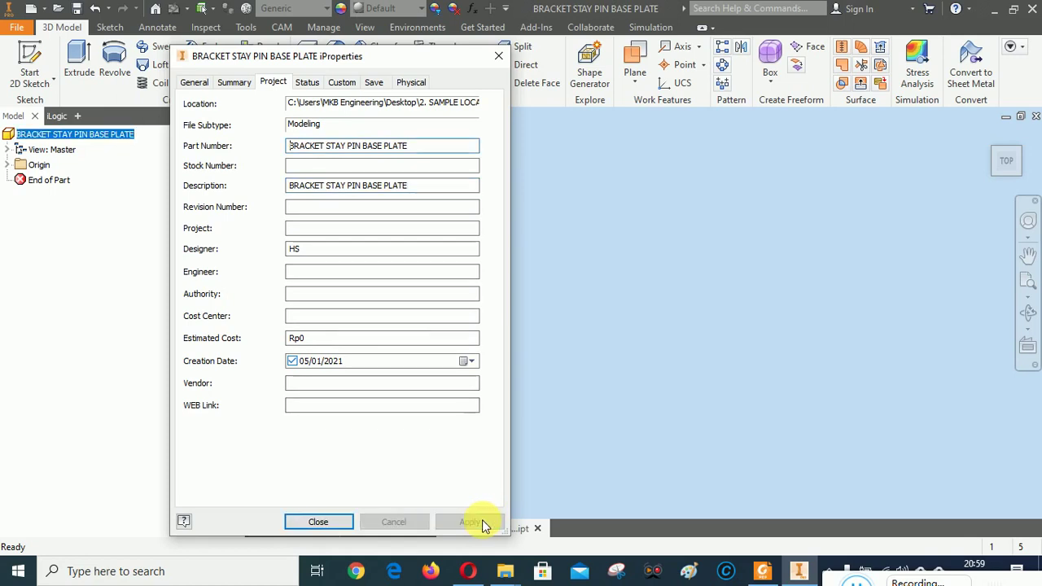
click(328, 521)
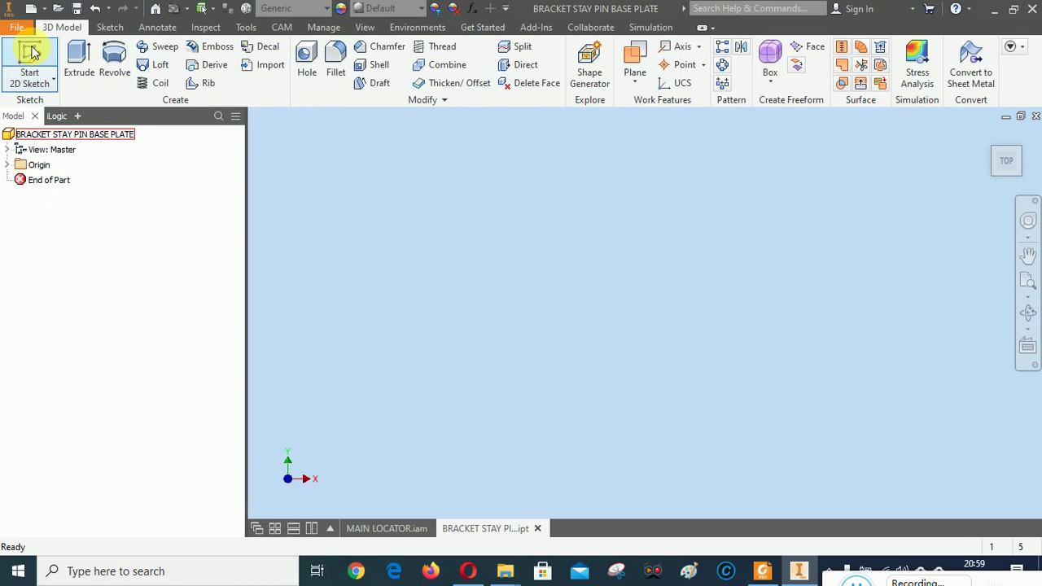
Consult the bracket's isometric view in the Foxit Reader PDF and start a 2D sketch on the YZ plane in Inventor
click(32, 53)
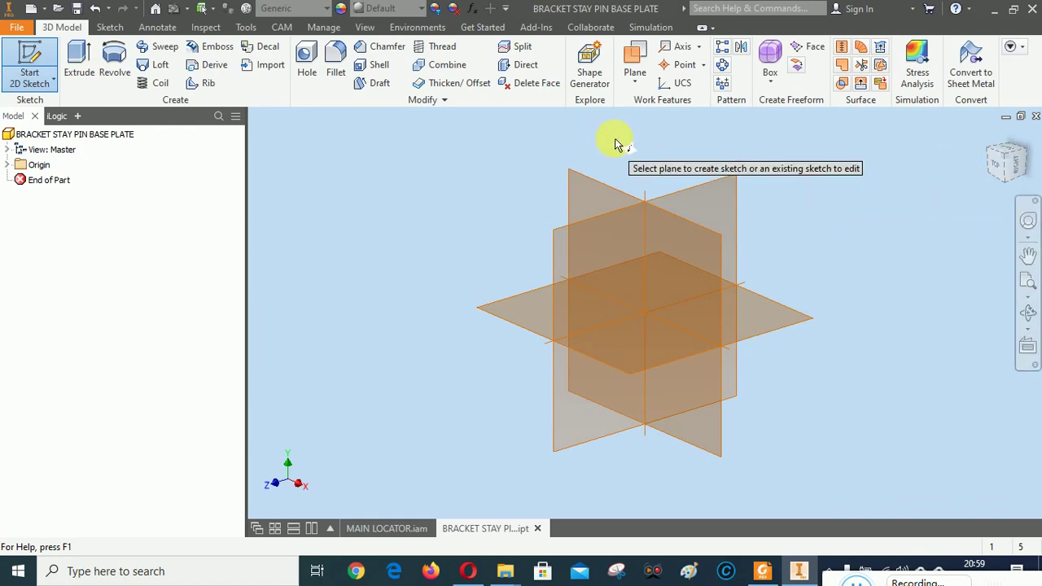
click(990, 138)
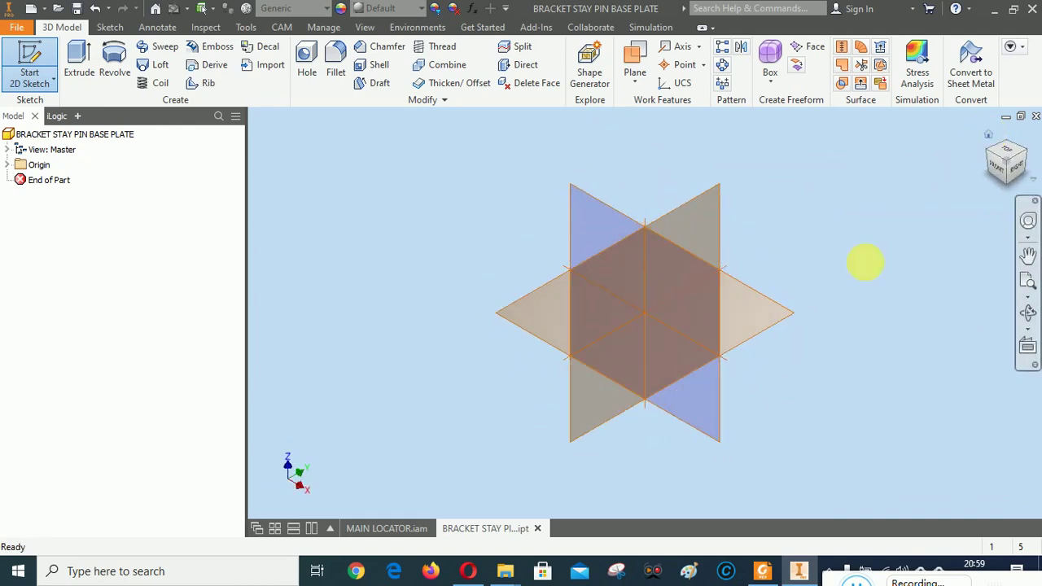
click(762, 571)
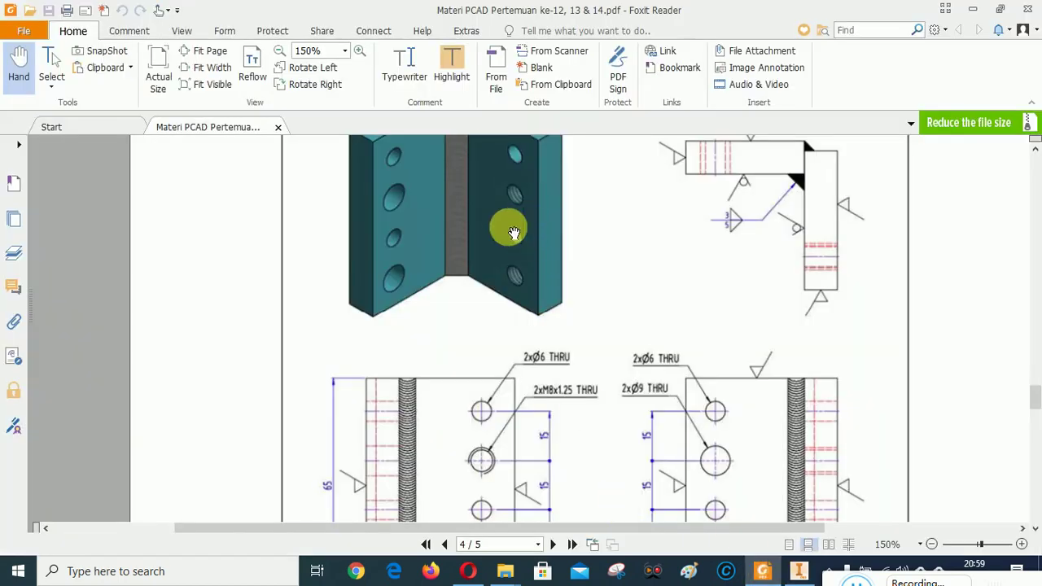
drag(514, 233, 539, 368)
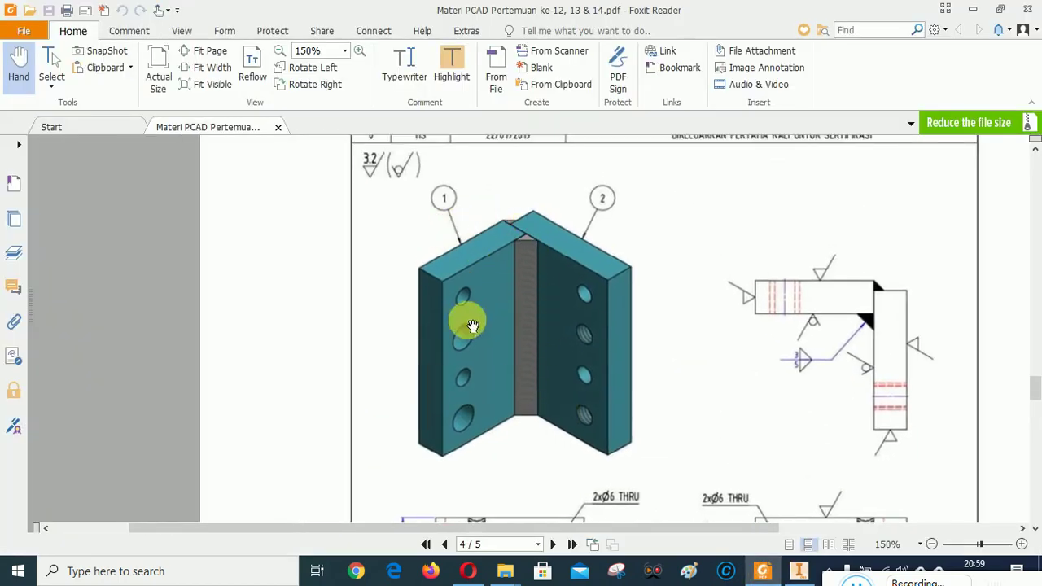
drag(473, 325, 476, 273)
click(798, 572)
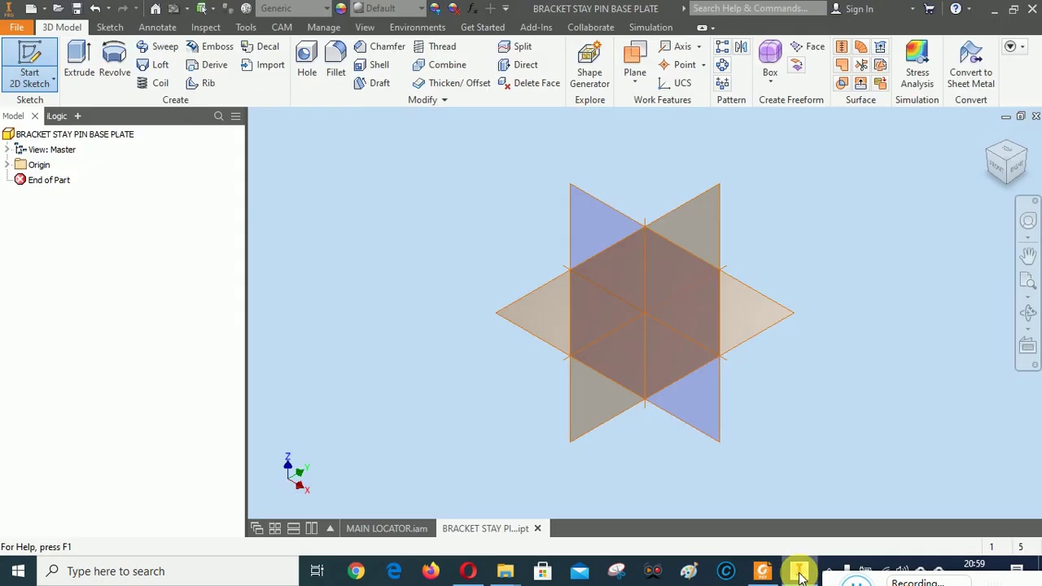
click(704, 195)
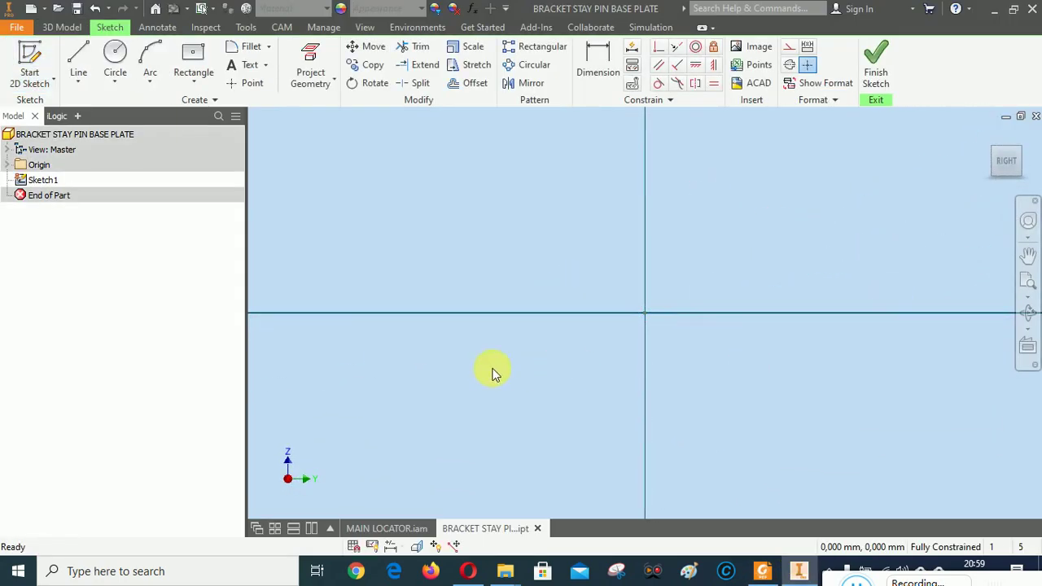
Sketch an upright two-point center rectangle about 22 mm wide, centred on the origin
click(203, 72)
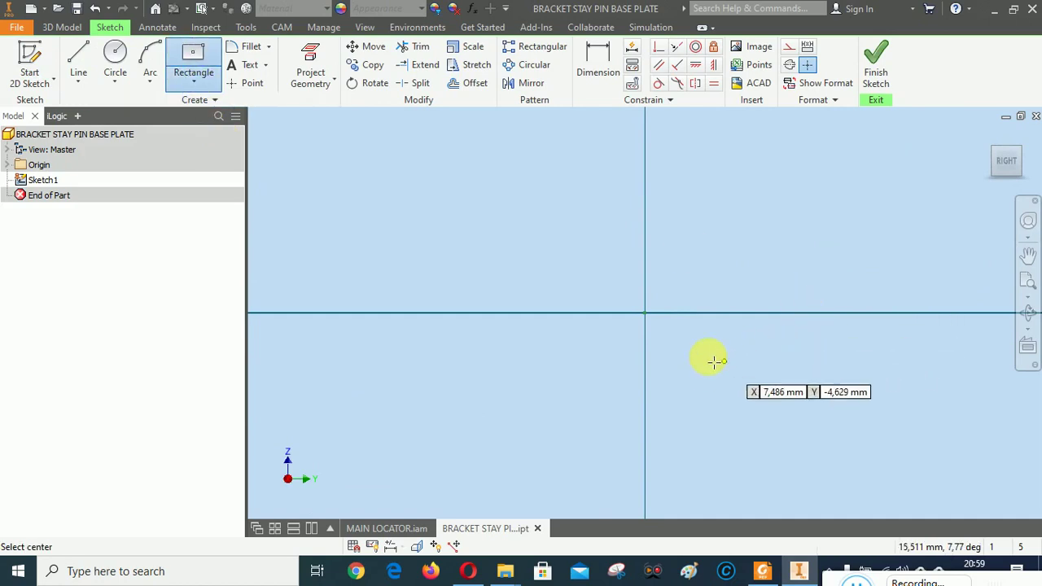
click(195, 90)
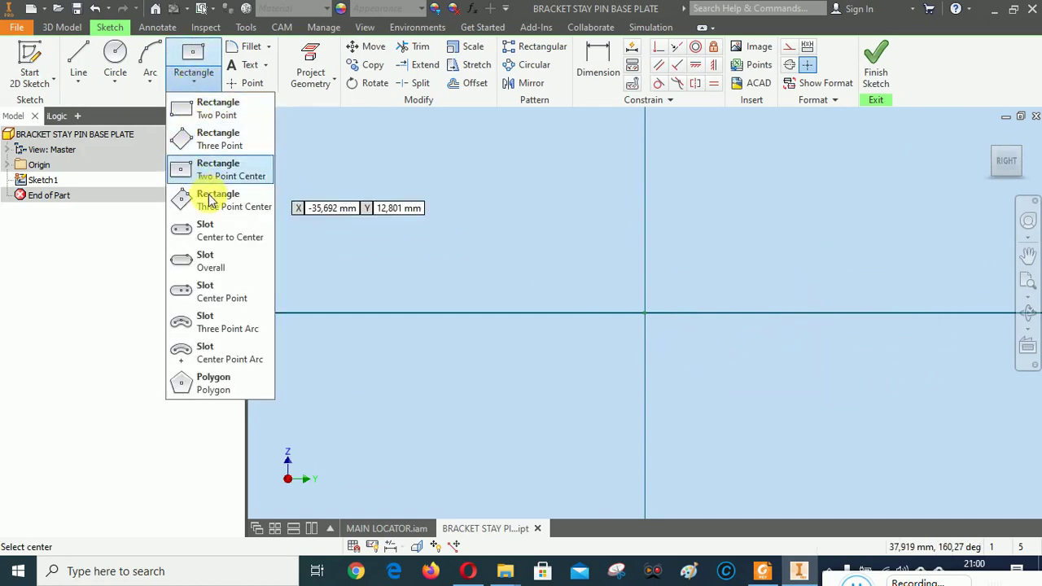
click(209, 201)
click(194, 85)
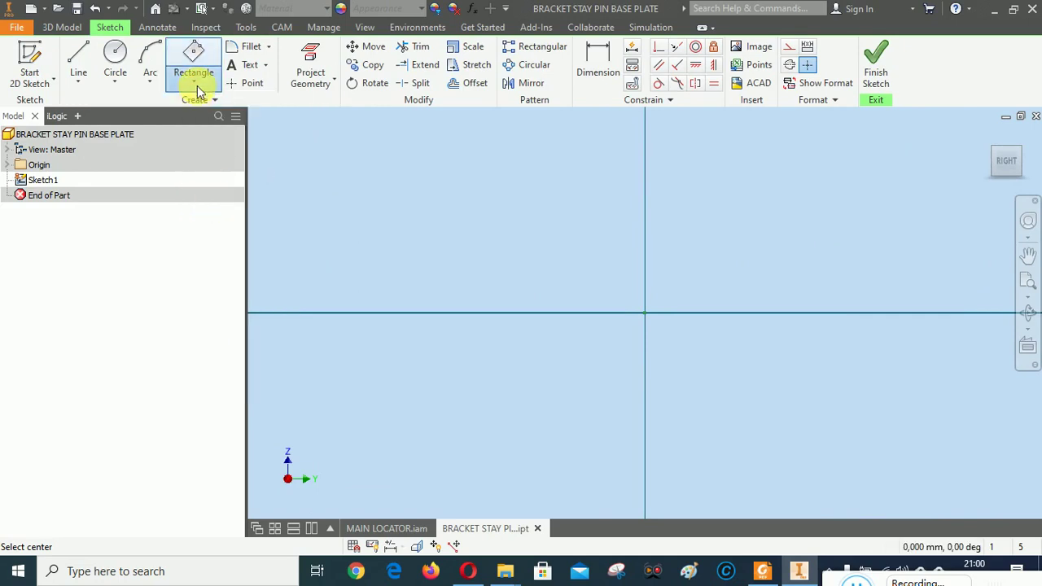
click(208, 170)
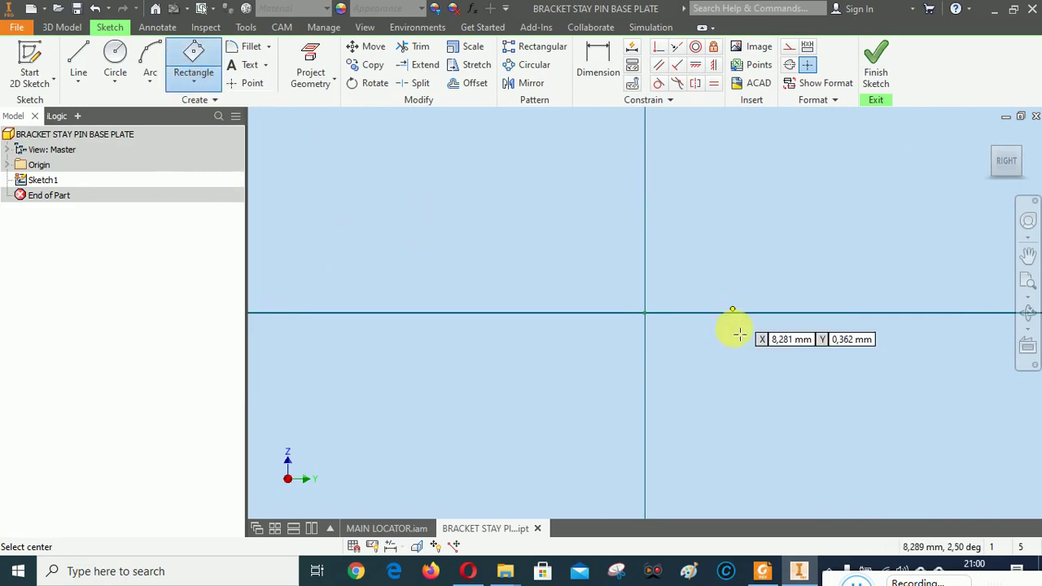
click(645, 314)
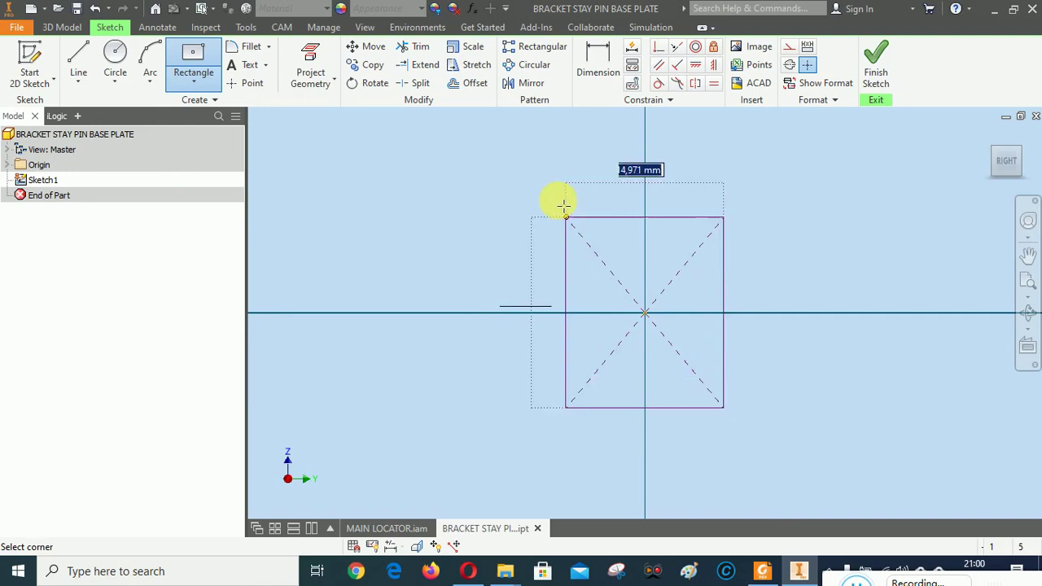
click(528, 145)
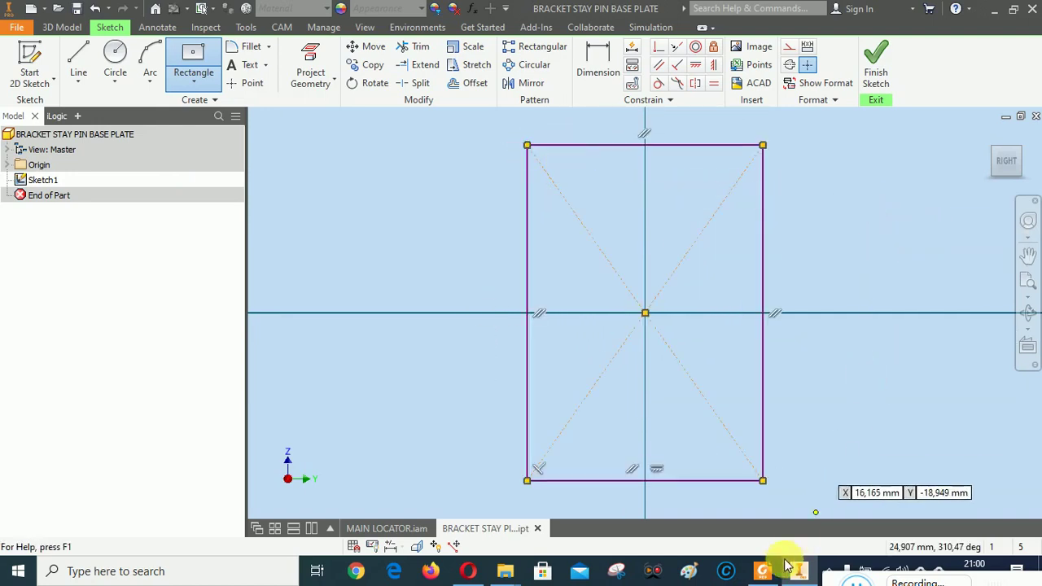
Look up the base plate's dimensions in the Foxit Reader PDF and dimension the rectangle's top edge to 36 mm in Inventor
click(763, 571)
drag(486, 194, 530, 273)
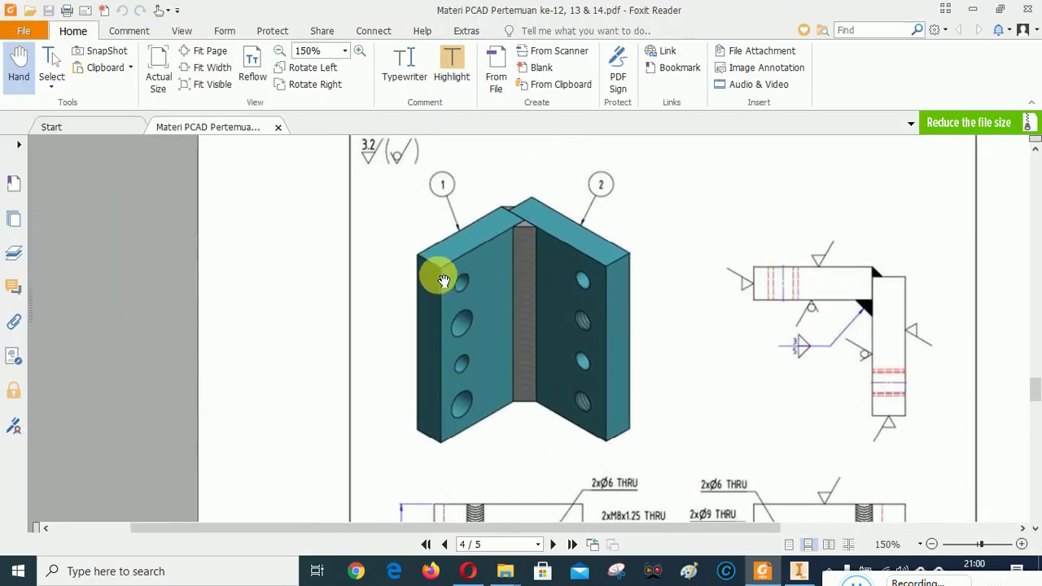
drag(507, 321, 493, 240)
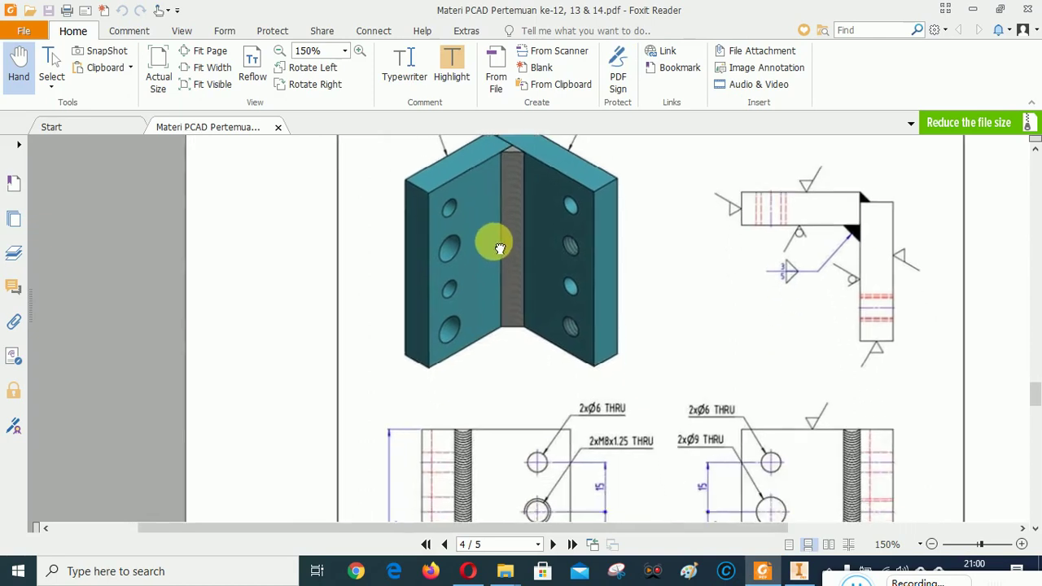
scroll(599, 348, down, 5)
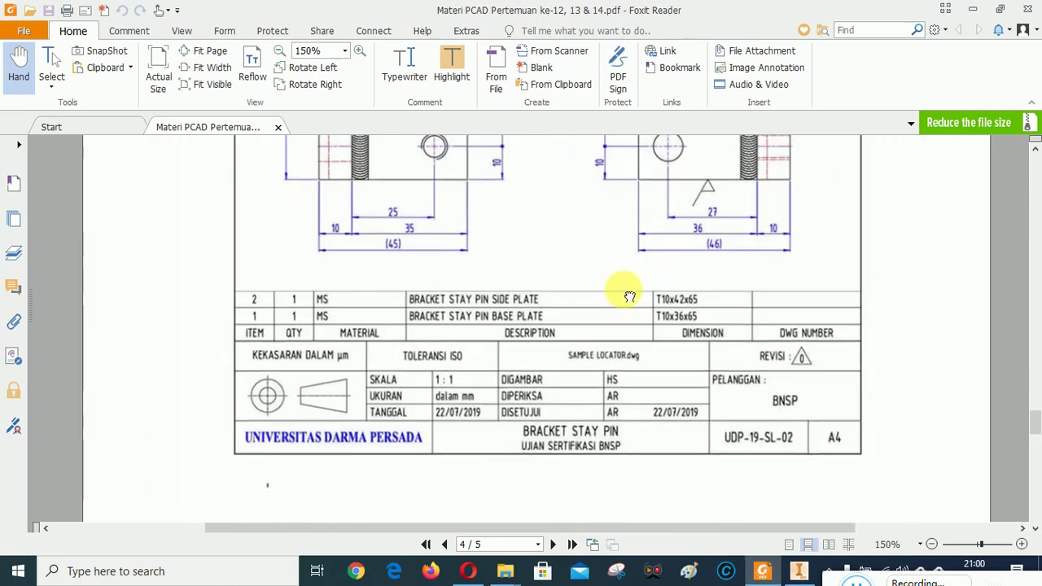
mouse_move(589, 244)
mouse_down()
mouse_move(638, 341)
mouse_move(633, 361)
mouse_up()
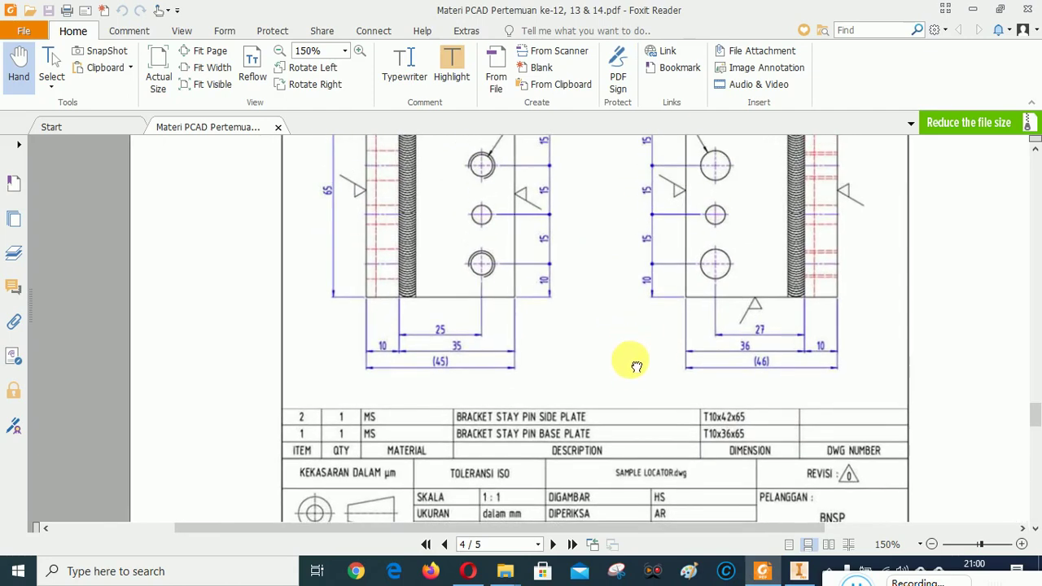
click(799, 571)
scroll(532, 324, down, 3)
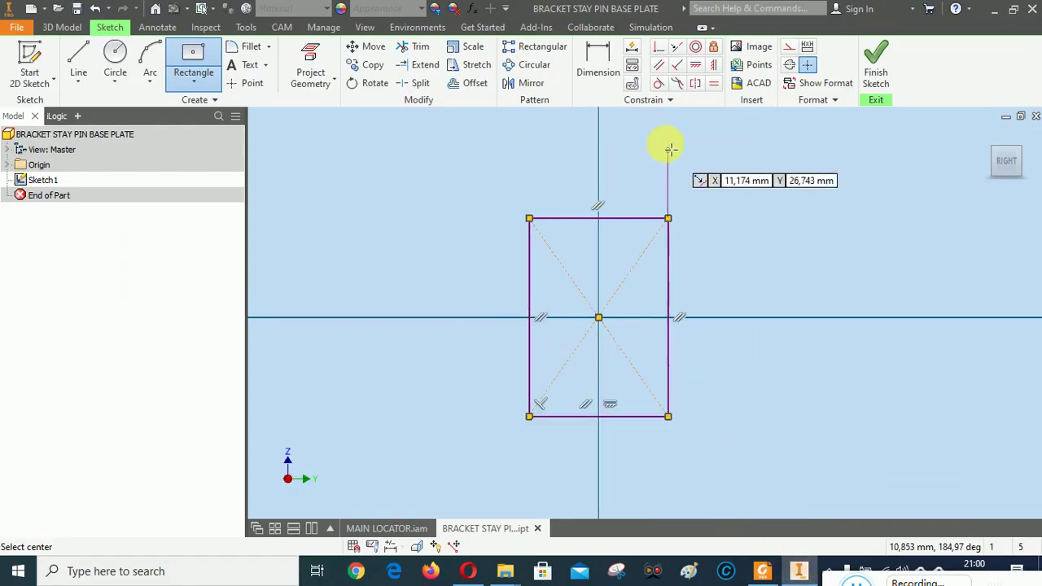
click(600, 81)
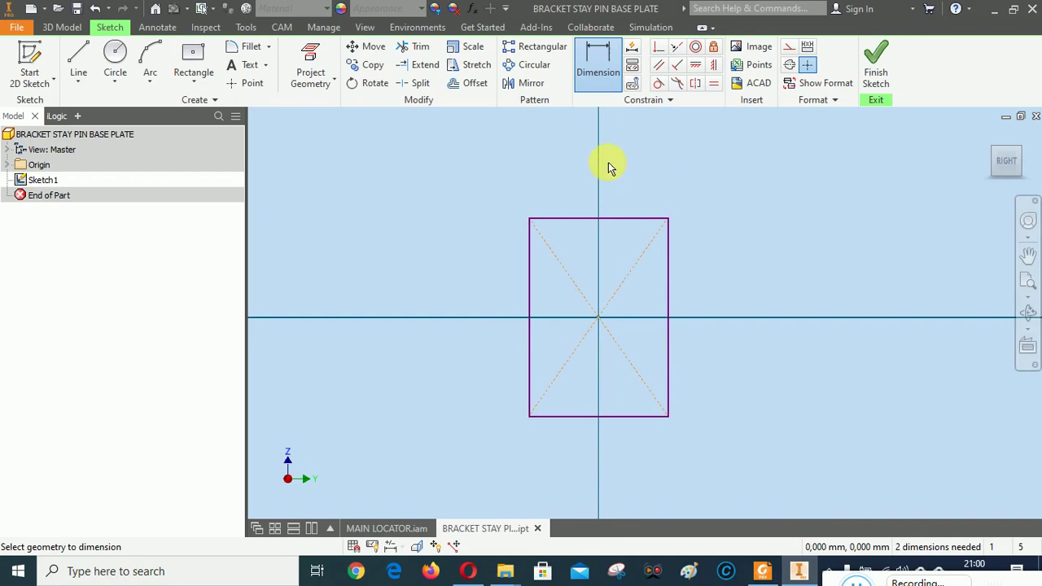
click(990, 138)
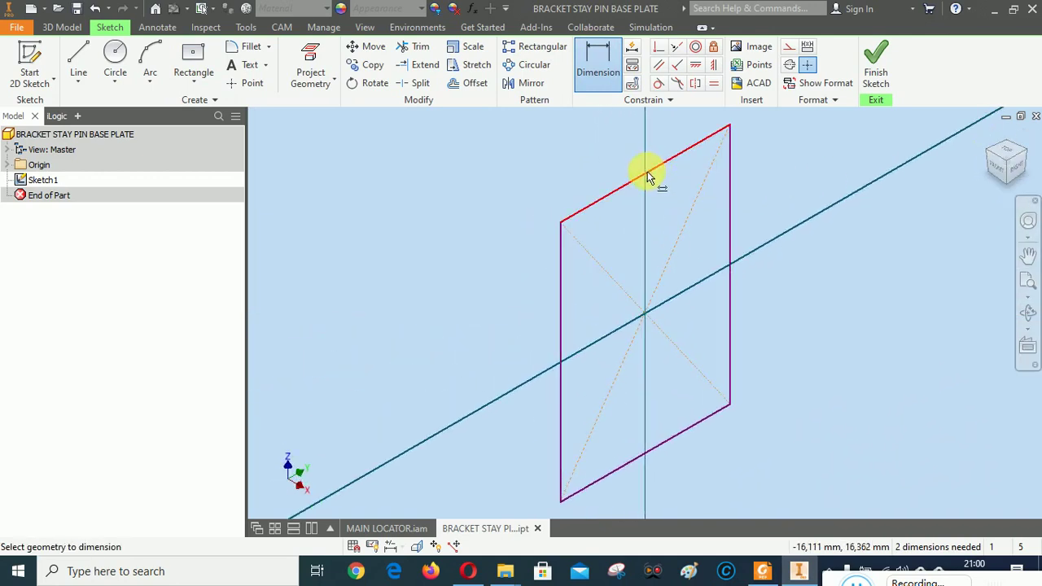
click(646, 135)
click(766, 573)
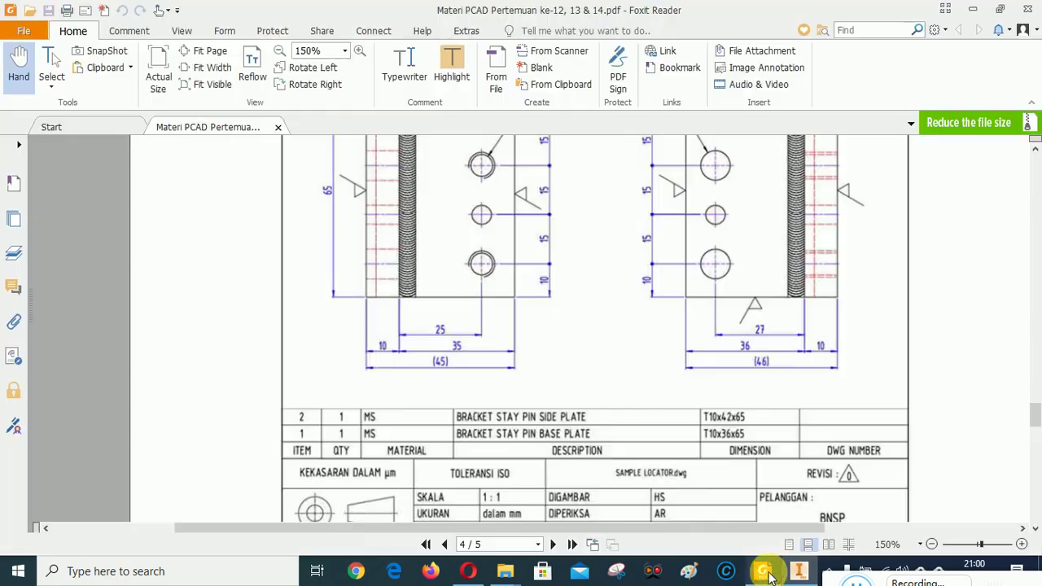
click(769, 575)
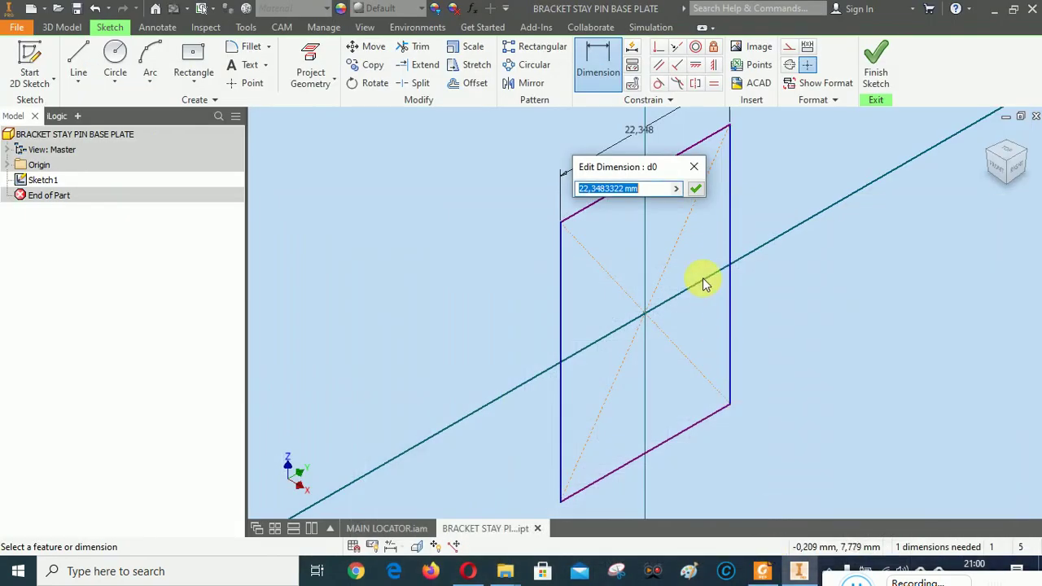
text(36)
click(696, 190)
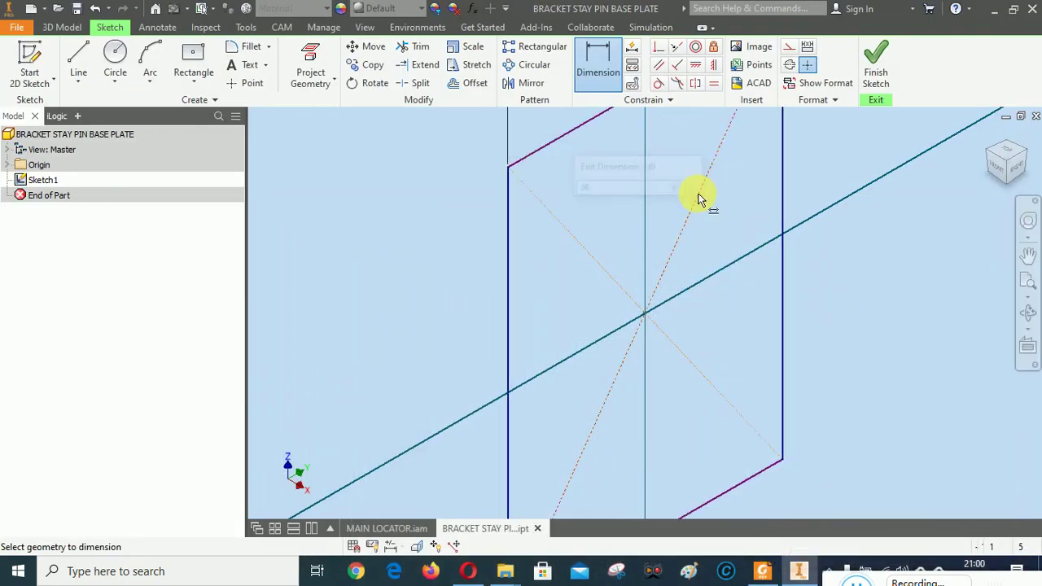
Dimension the rectangle's vertical side to 65 mm and finish the sketch
scroll(698, 198, down, 5)
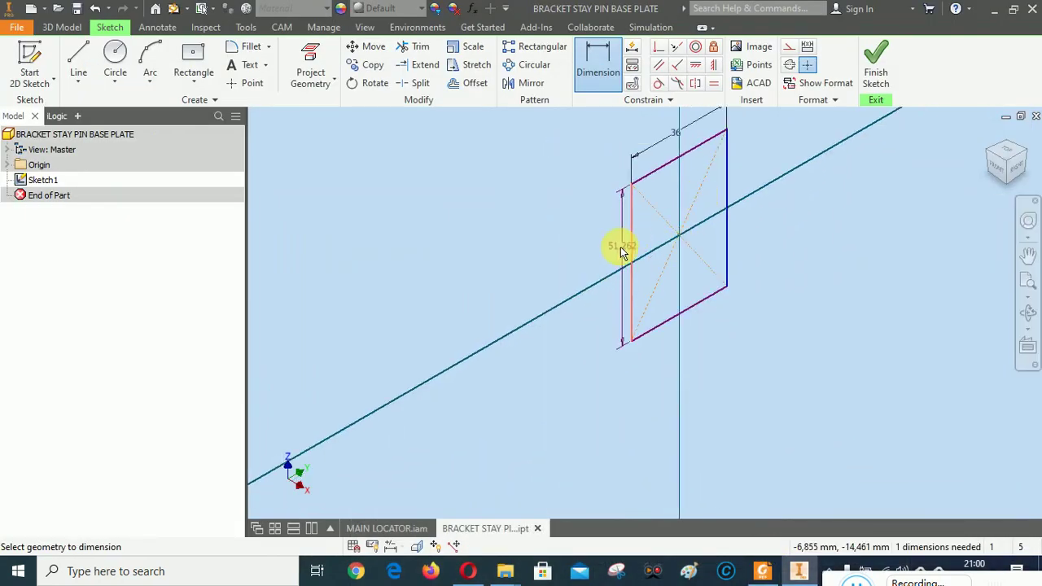
click(607, 254)
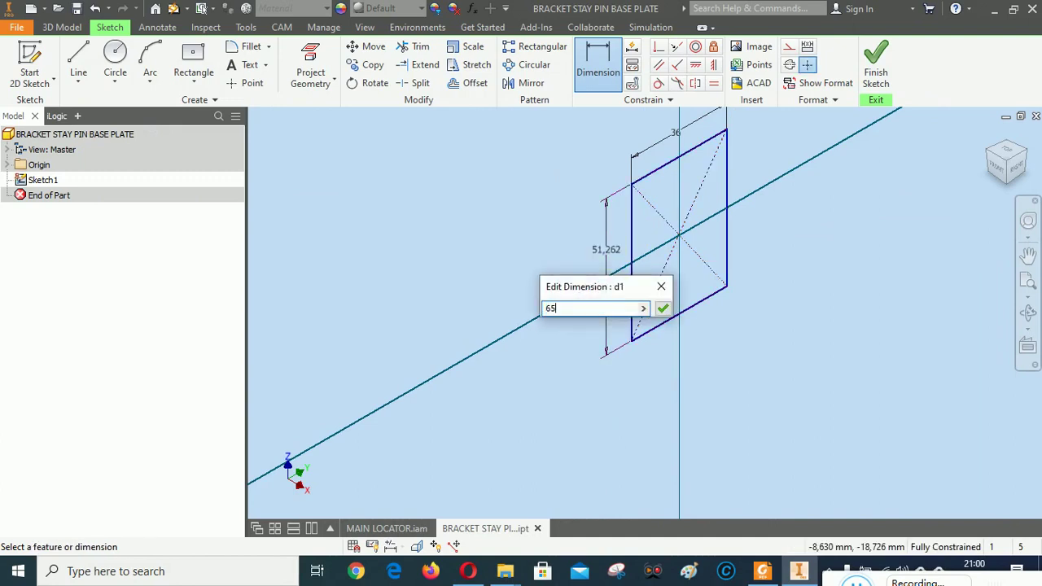
click(663, 308)
scroll(784, 366, down, 2)
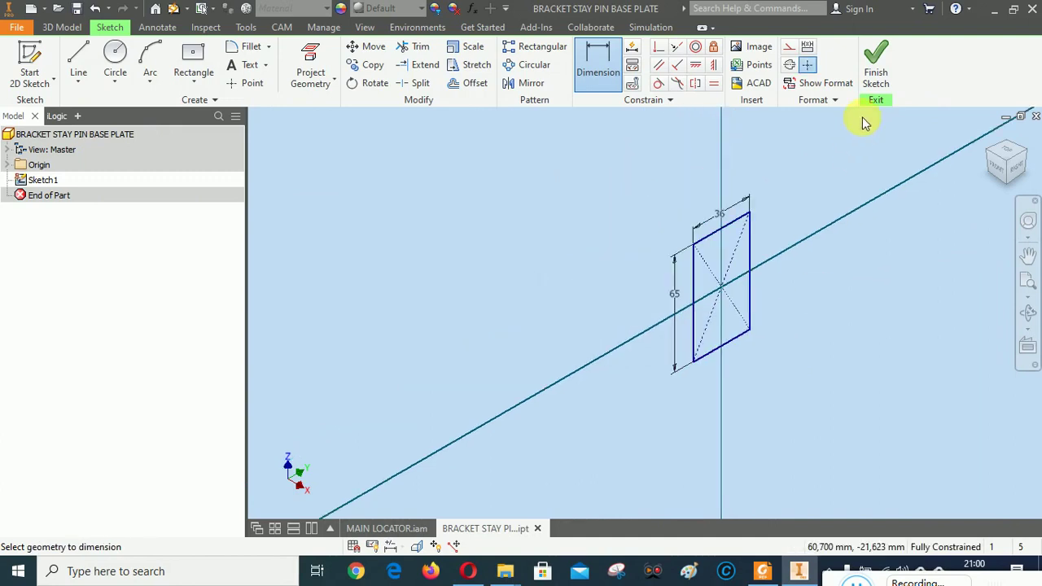
click(876, 65)
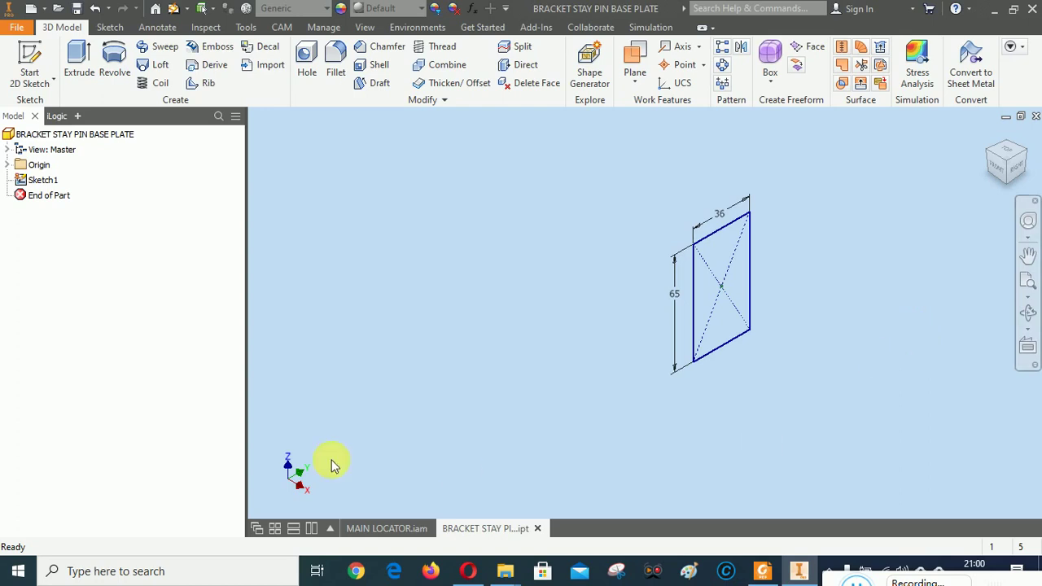
Check the base plate's thickness in the Foxit Reader PDF and extrude the rectangle 10 mm in the reversed direction in Inventor
click(79, 55)
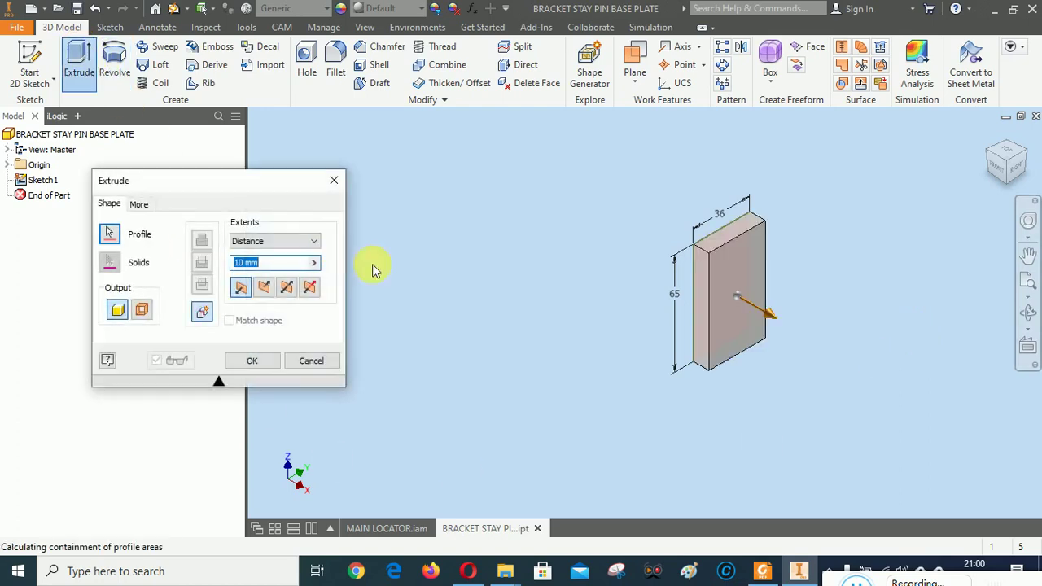
click(764, 572)
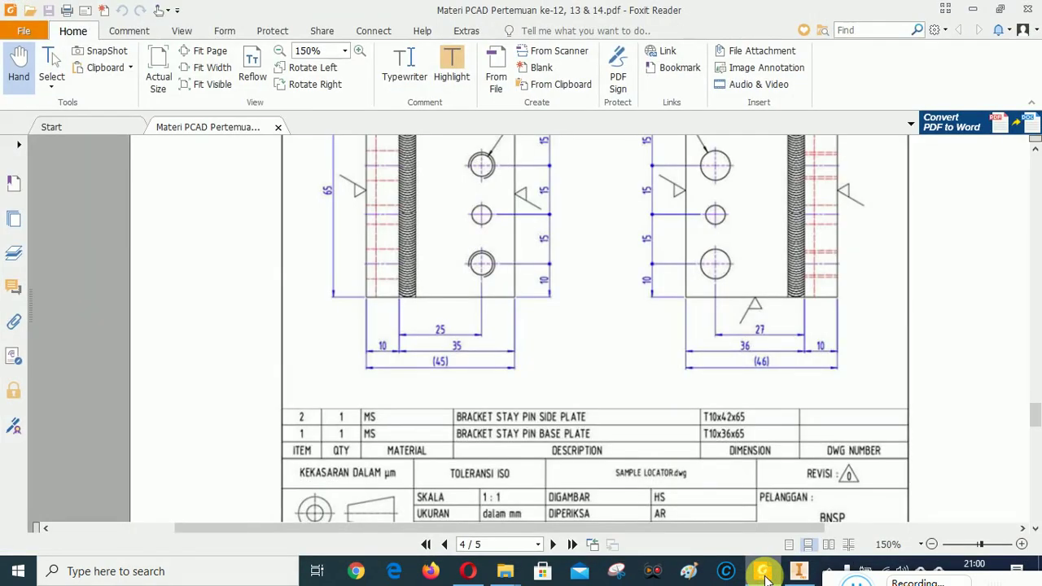
click(766, 575)
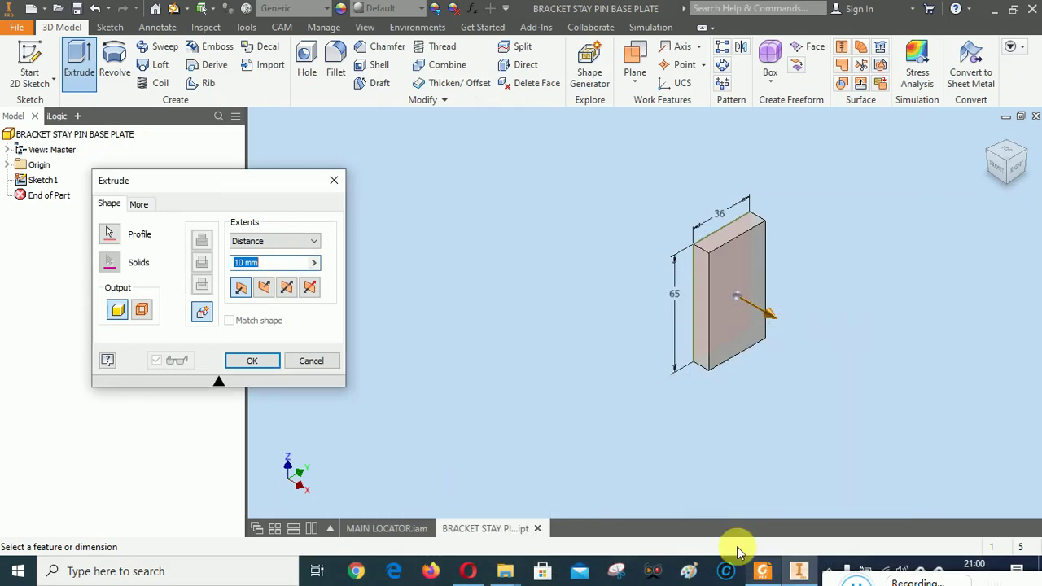
click(265, 287)
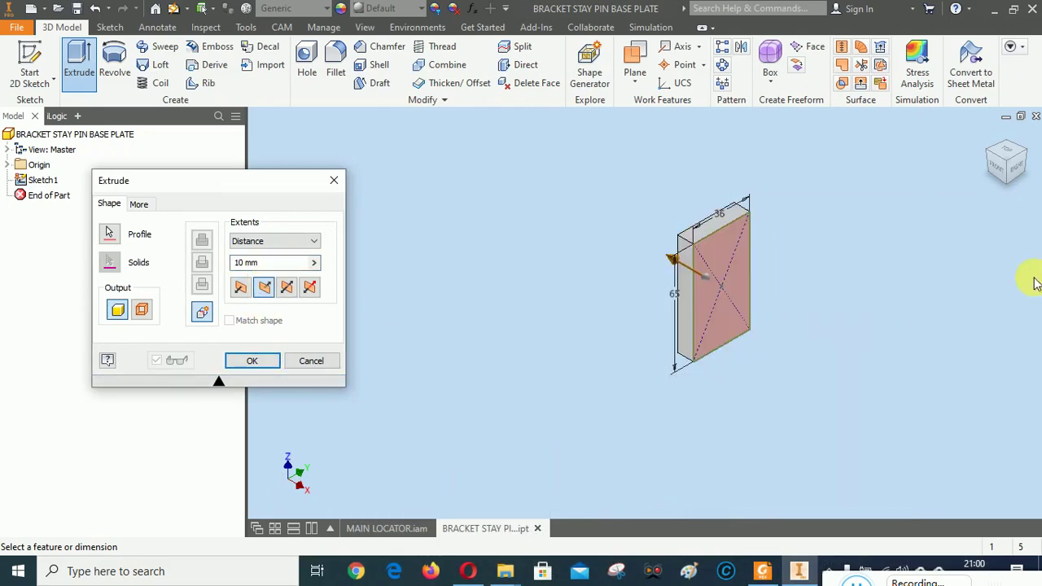
click(260, 361)
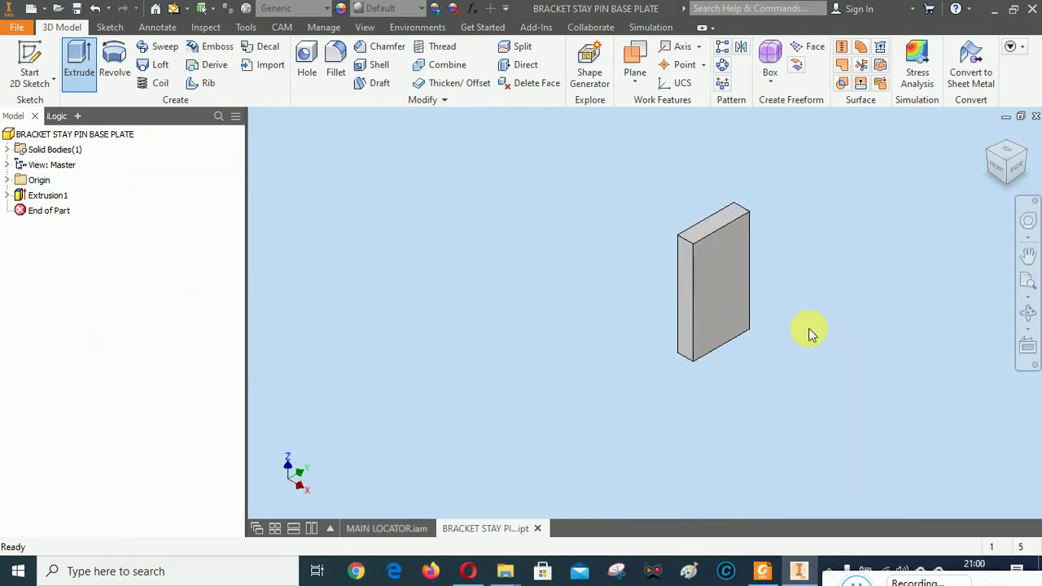
click(1029, 283)
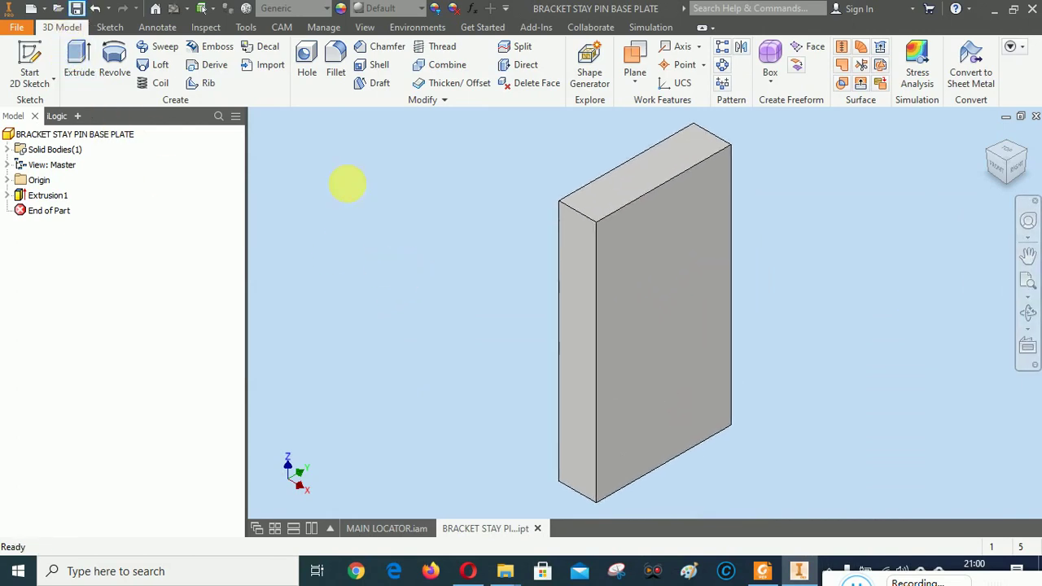
Examine the bracket's isometric view and the base plate's hole sizes and positions in the Foxit Reader PDF
click(762, 571)
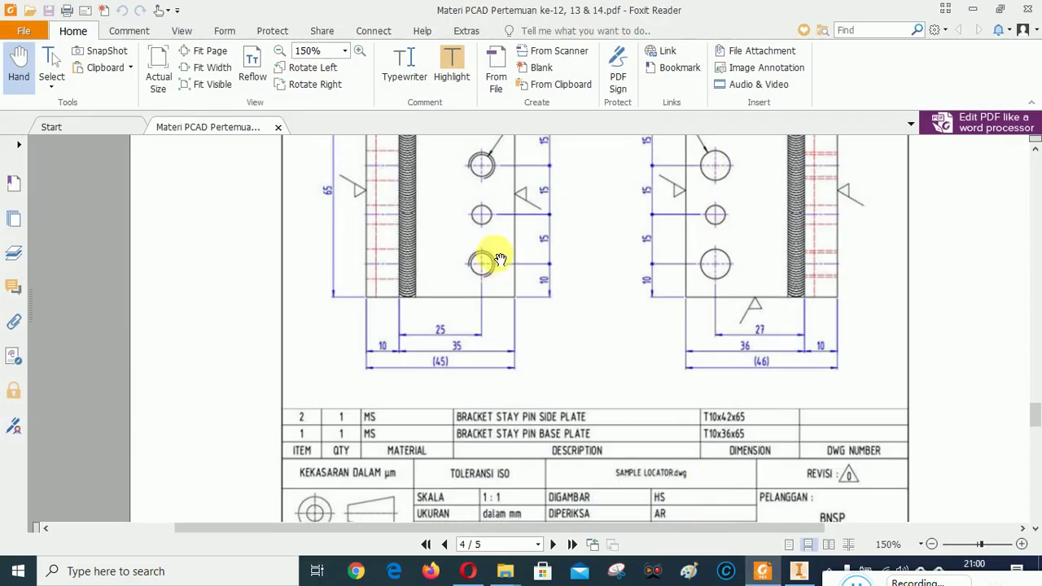
drag(488, 263, 501, 511)
drag(412, 163, 426, 325)
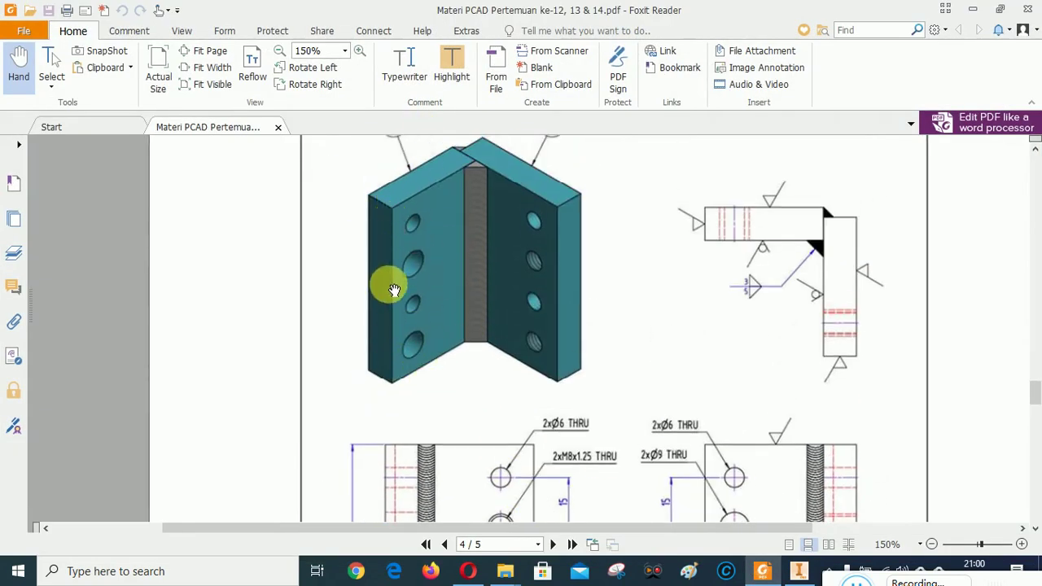
drag(432, 350, 412, 289)
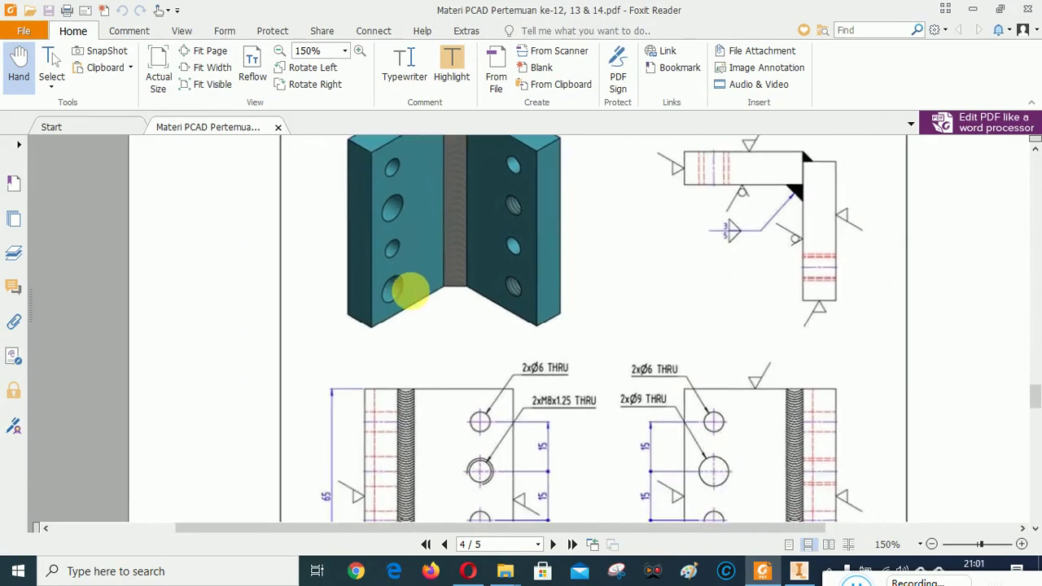
drag(685, 415, 610, 288)
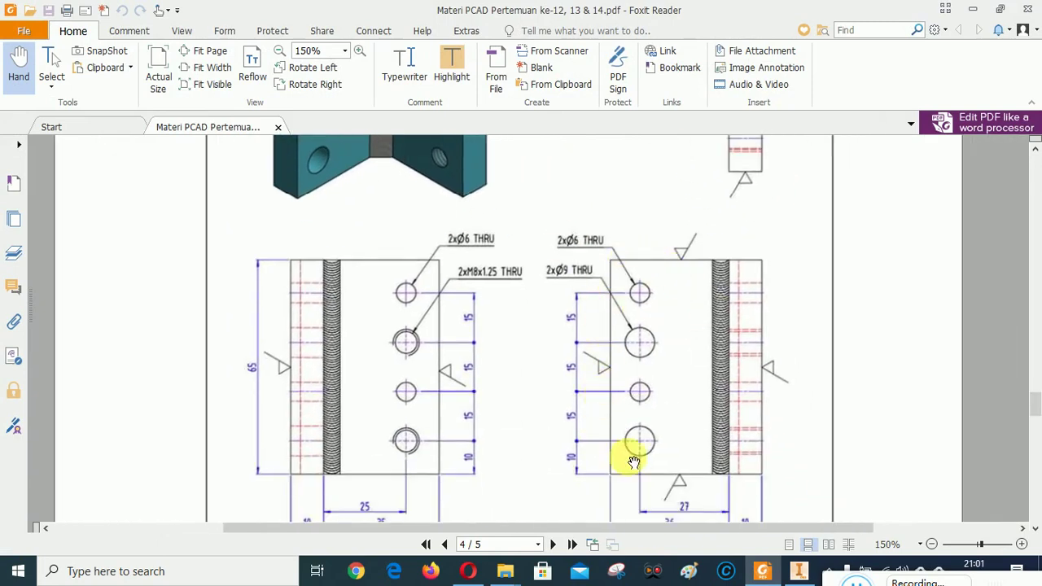
drag(672, 350, 642, 302)
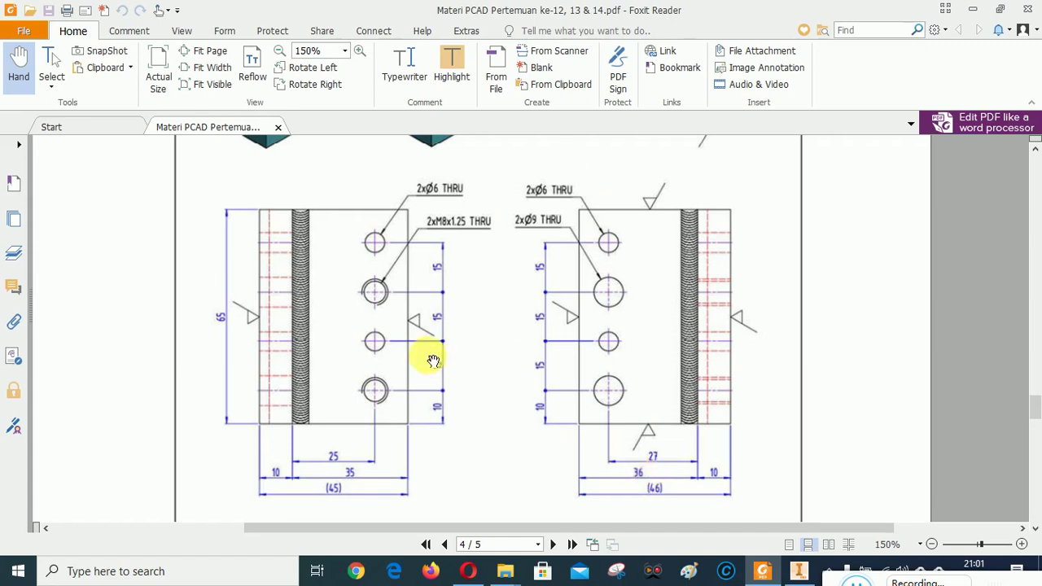
mouse_move(414, 333)
mouse_down()
mouse_move(498, 326)
mouse_move(496, 298)
mouse_move(459, 274)
mouse_move(469, 340)
mouse_move(466, 294)
mouse_up()
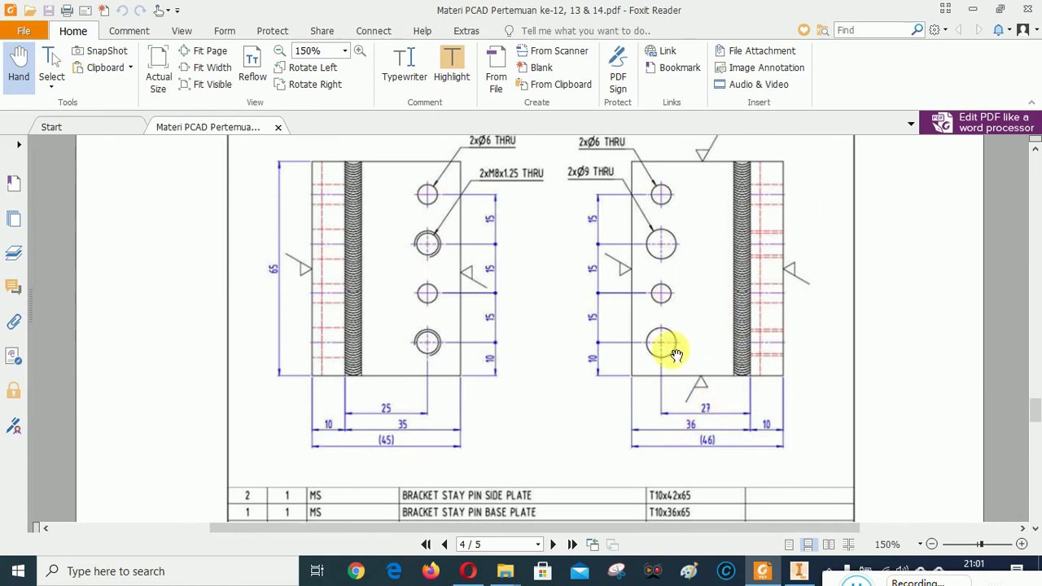
scroll(693, 240, up, 4)
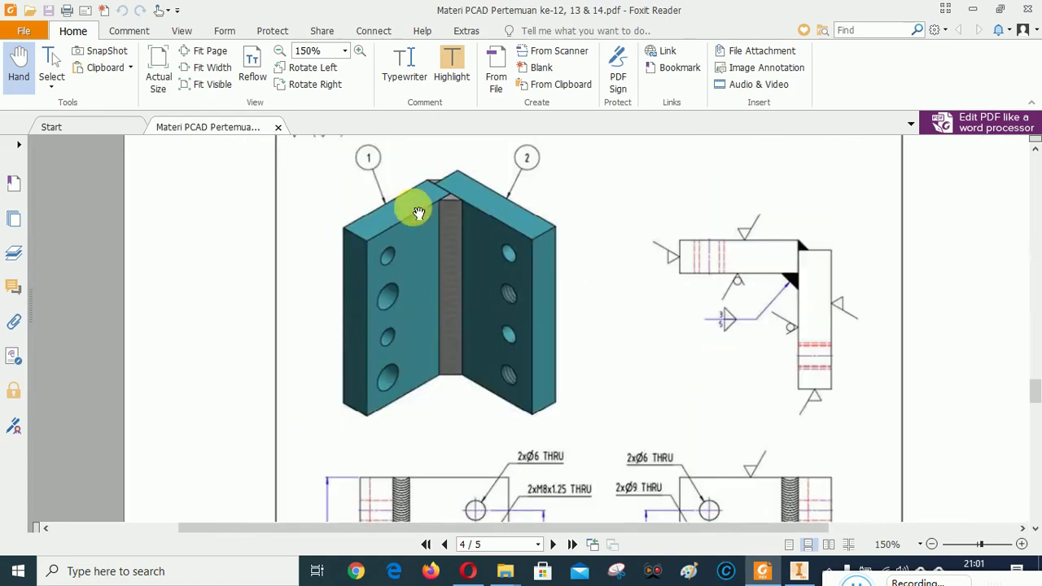
scroll(540, 337, down, 3)
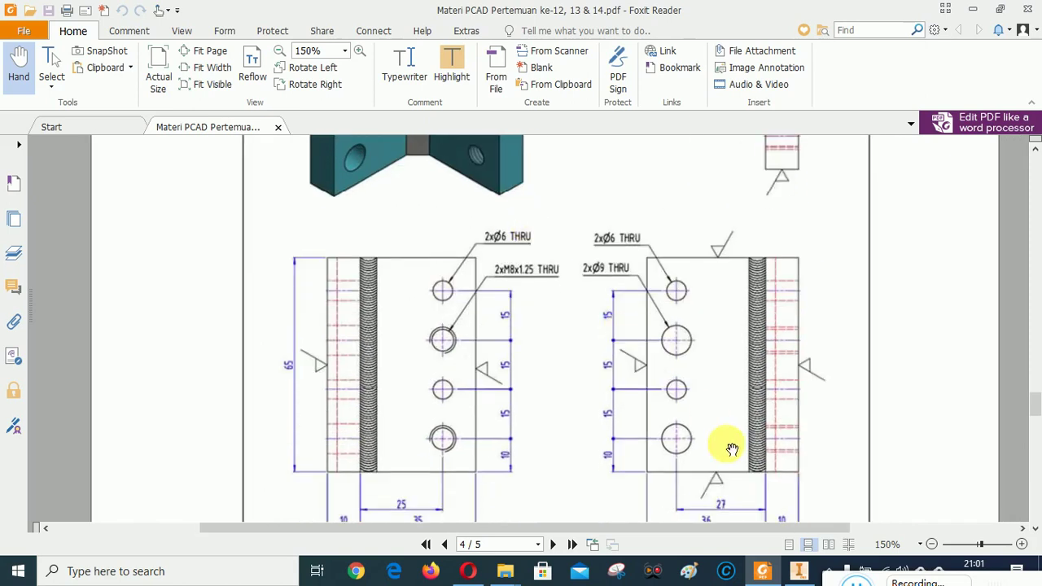
scroll(741, 431, down, 1)
scroll(735, 411, down, 1)
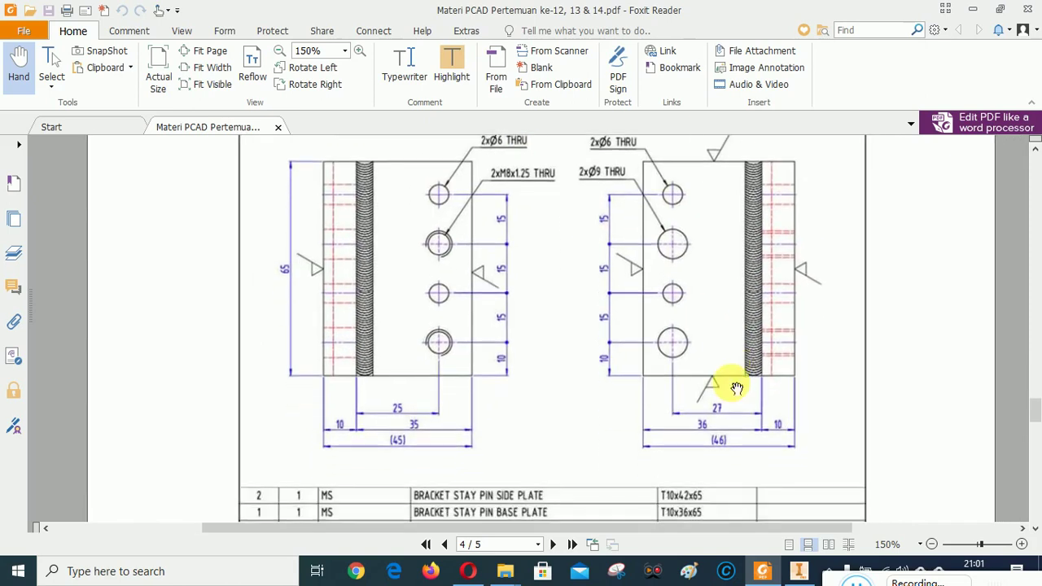
Switch back to Inventor and start a 2D sketch on the plate's large front face
click(803, 572)
click(656, 300)
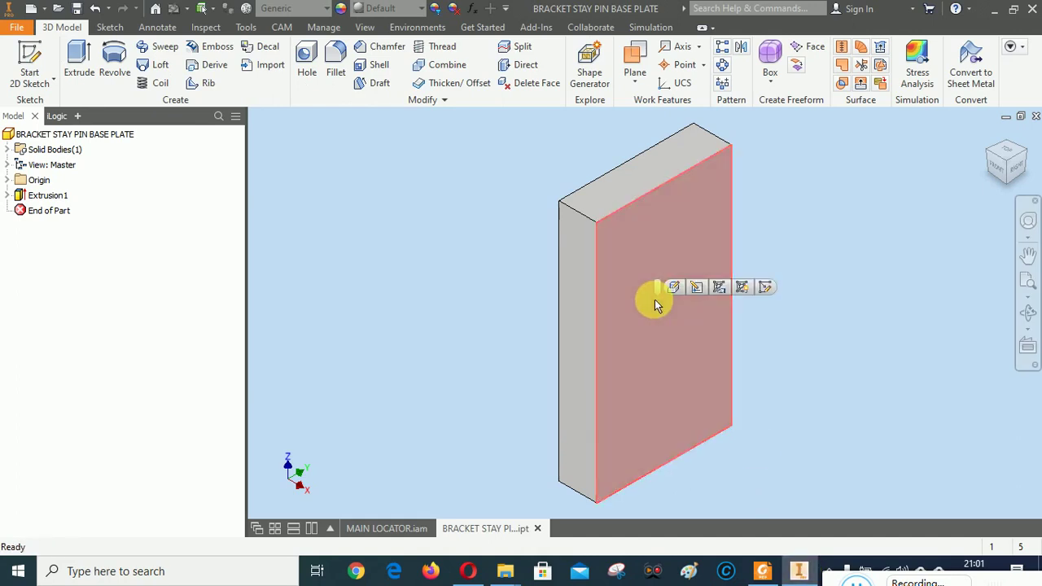
click(765, 289)
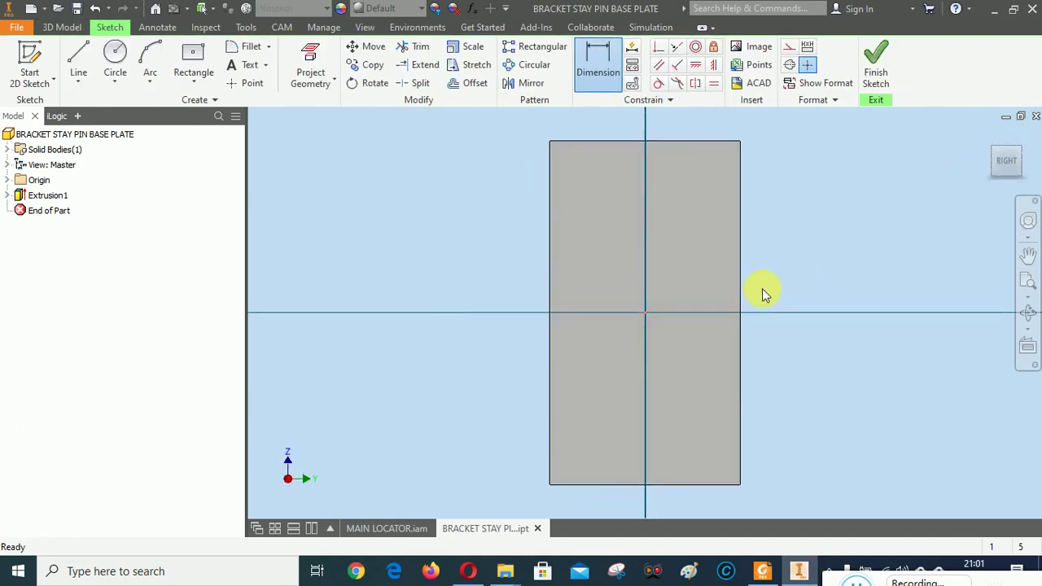
Place four sketch points in an upright column about 7 mm to the left of the plate's vertical centre line
click(252, 82)
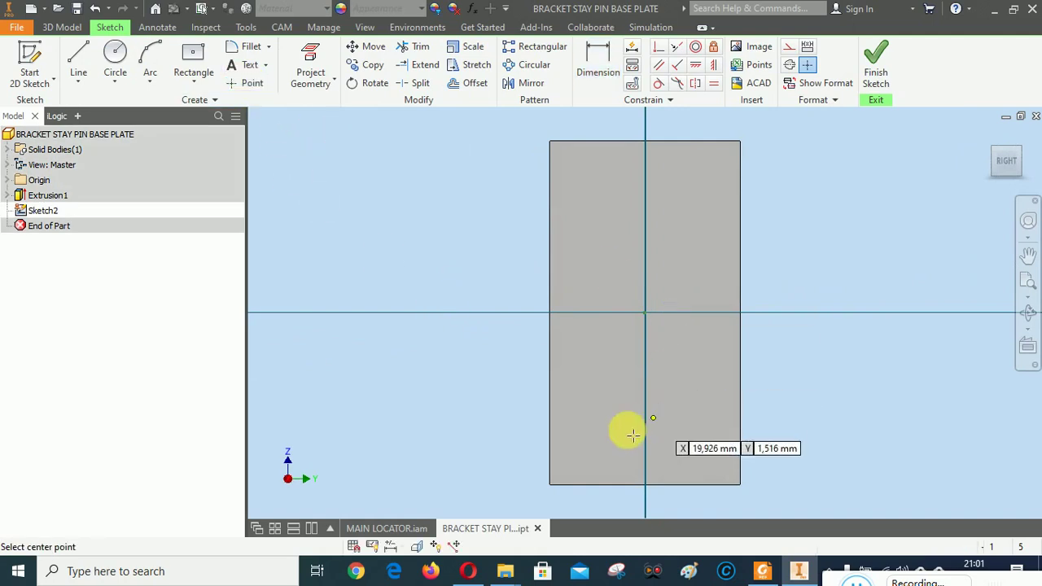
click(608, 431)
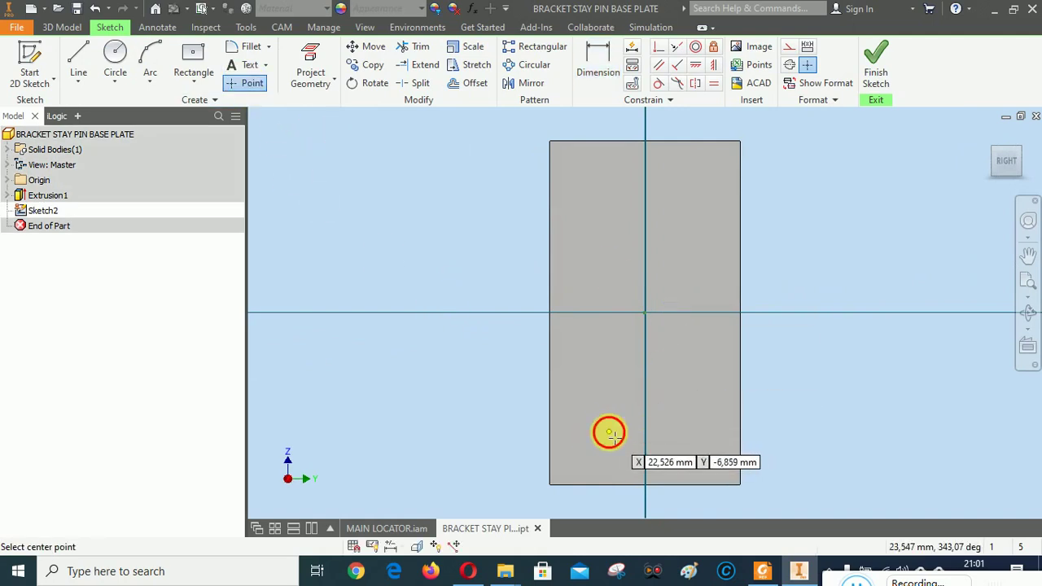
click(609, 352)
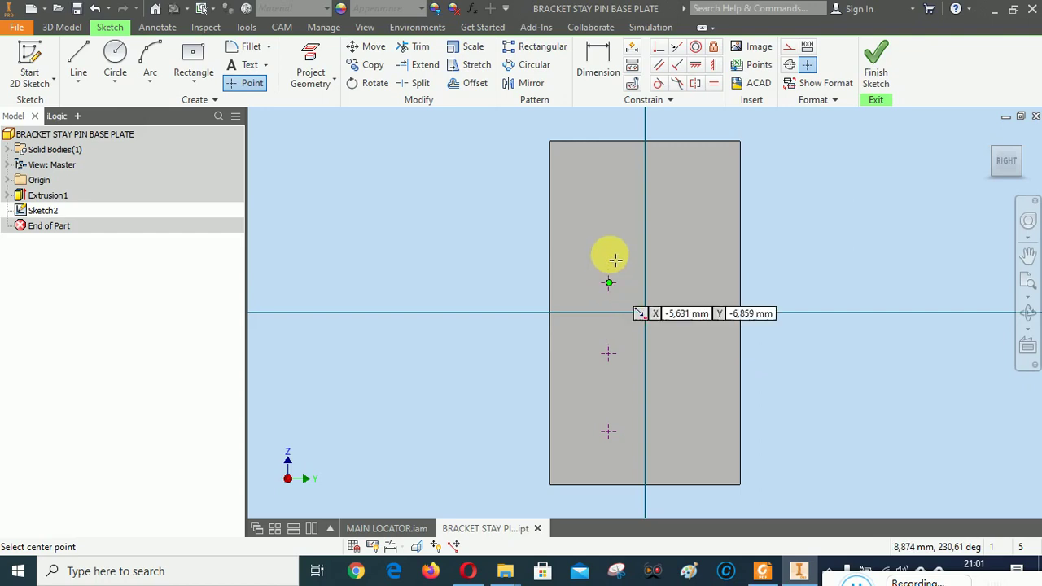
click(609, 282)
click(608, 209)
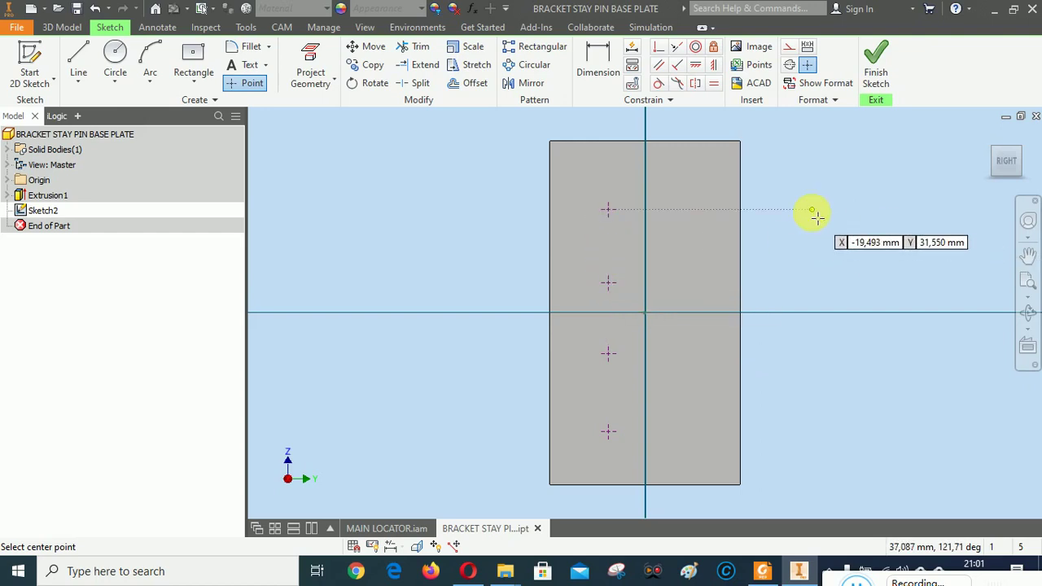
right_click(813, 214)
click(869, 218)
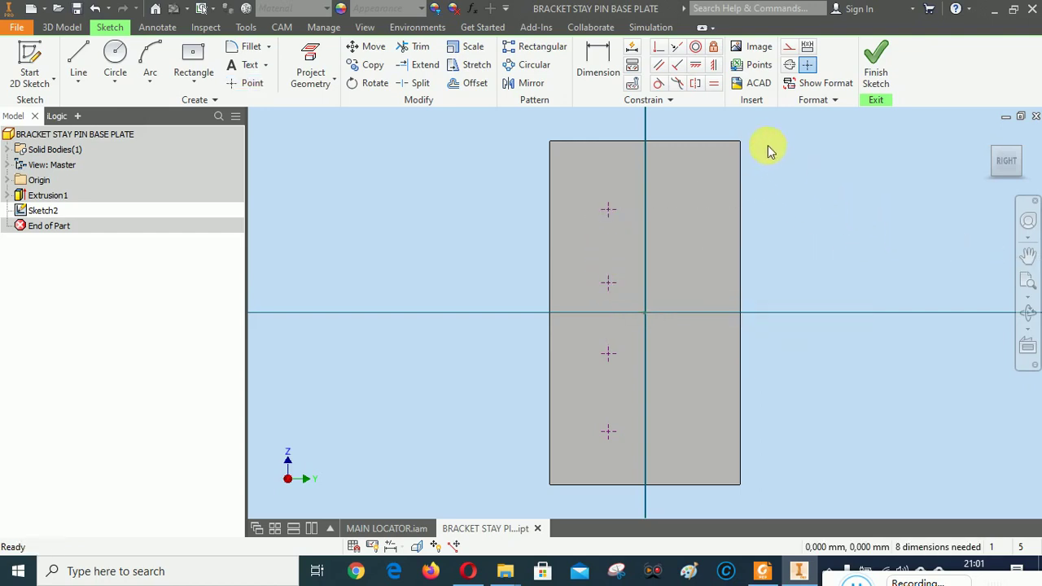
Align the four points in one column with Horizontal constraints, and shift the lowest point slightly to test the alignment
click(714, 66)
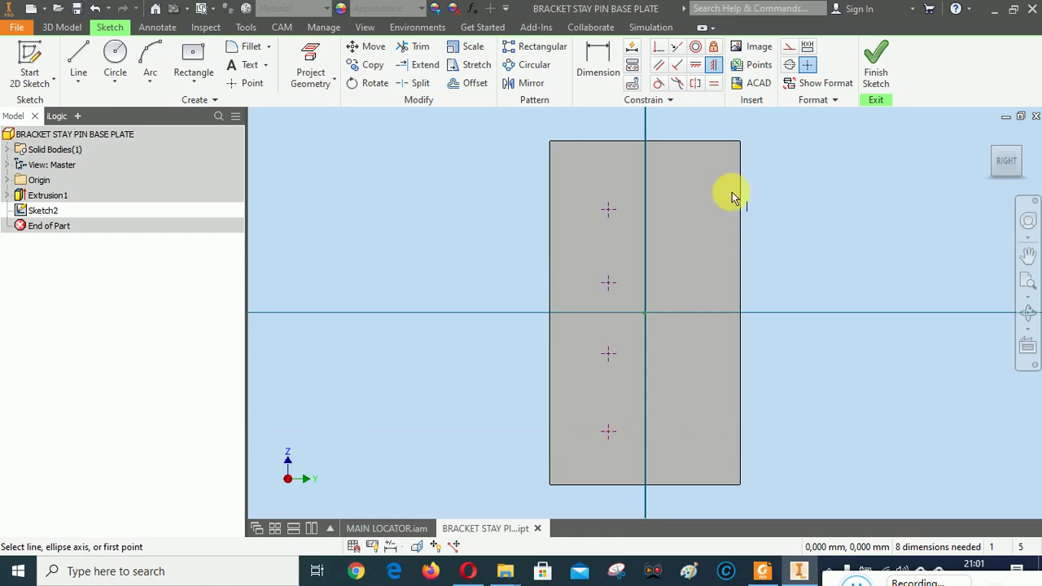
click(697, 66)
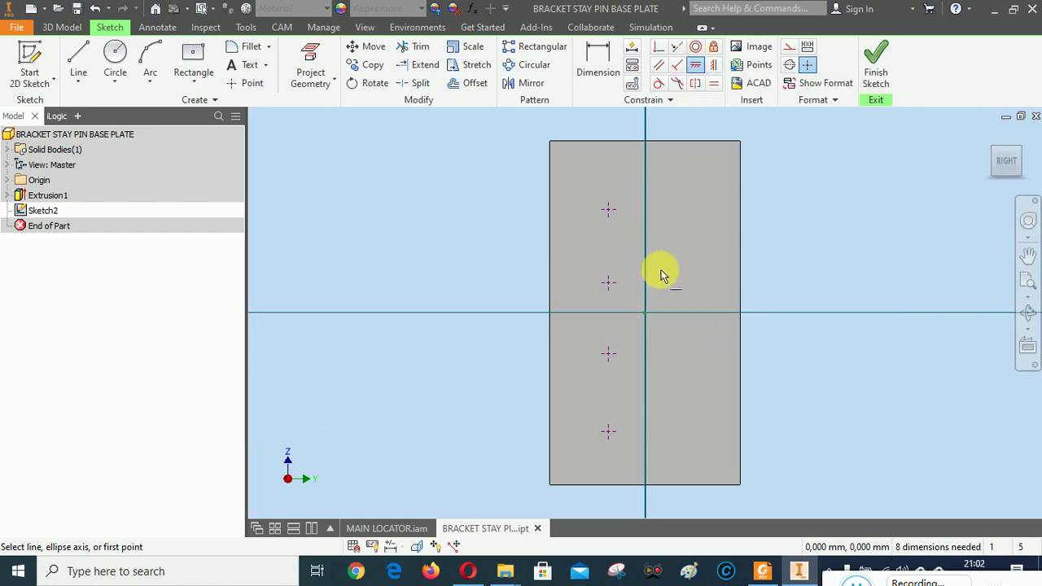
click(610, 432)
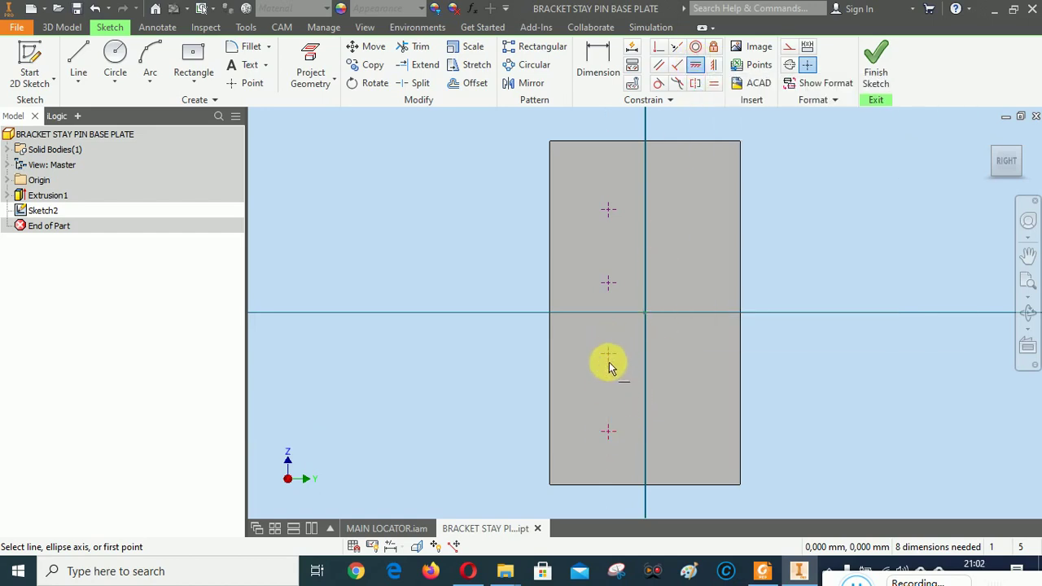
click(611, 431)
click(606, 355)
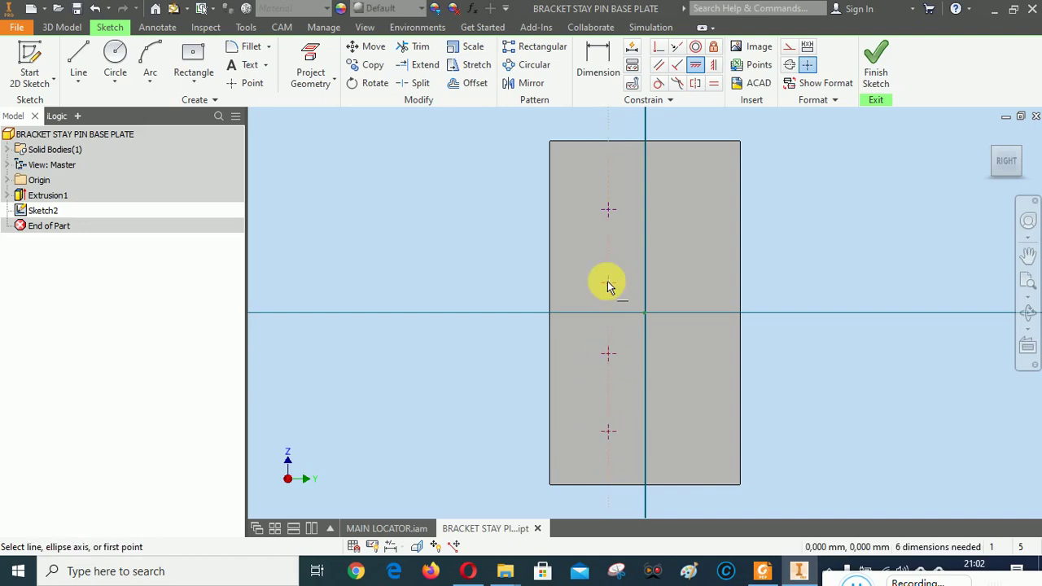
click(608, 284)
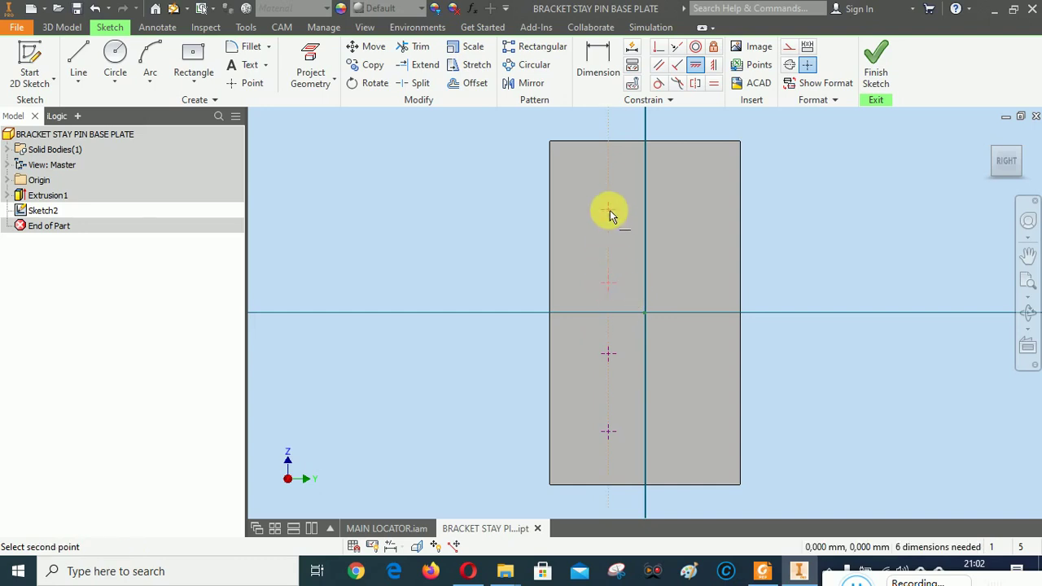
click(609, 210)
right_click(672, 258)
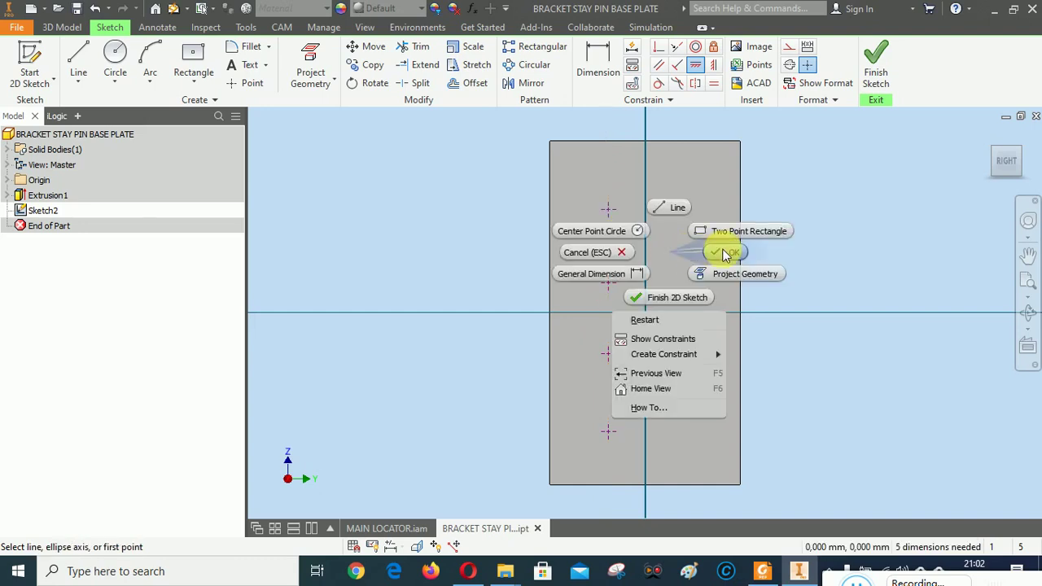
click(724, 255)
mouse_move(610, 432)
mouse_down()
mouse_move(621, 434)
mouse_move(606, 419)
mouse_up()
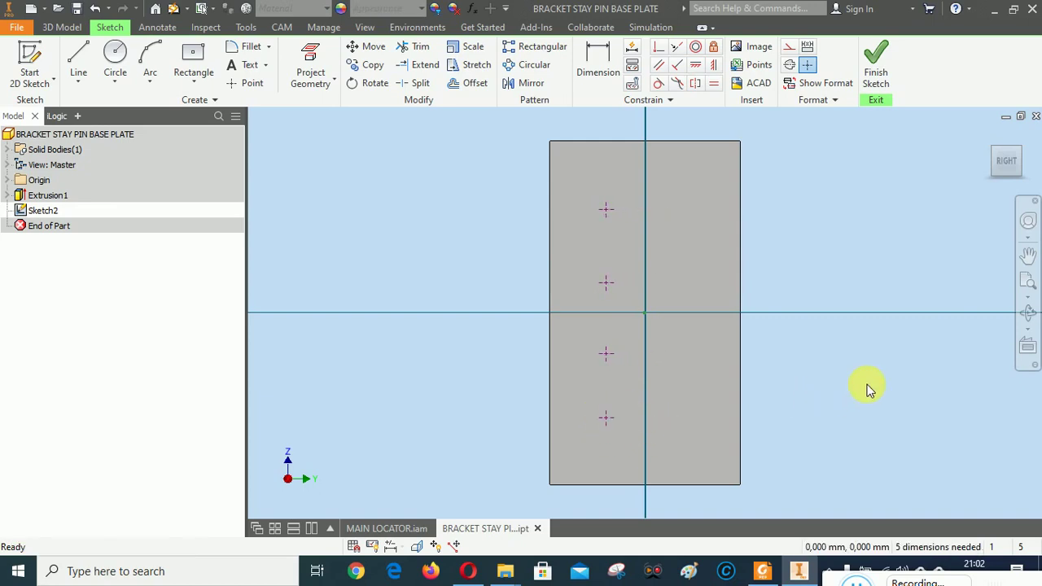
Look up the hole spacing in the Foxit Reader PDF and dimension the lowest point 10 mm above the plate's bottom edge in Inventor
click(774, 571)
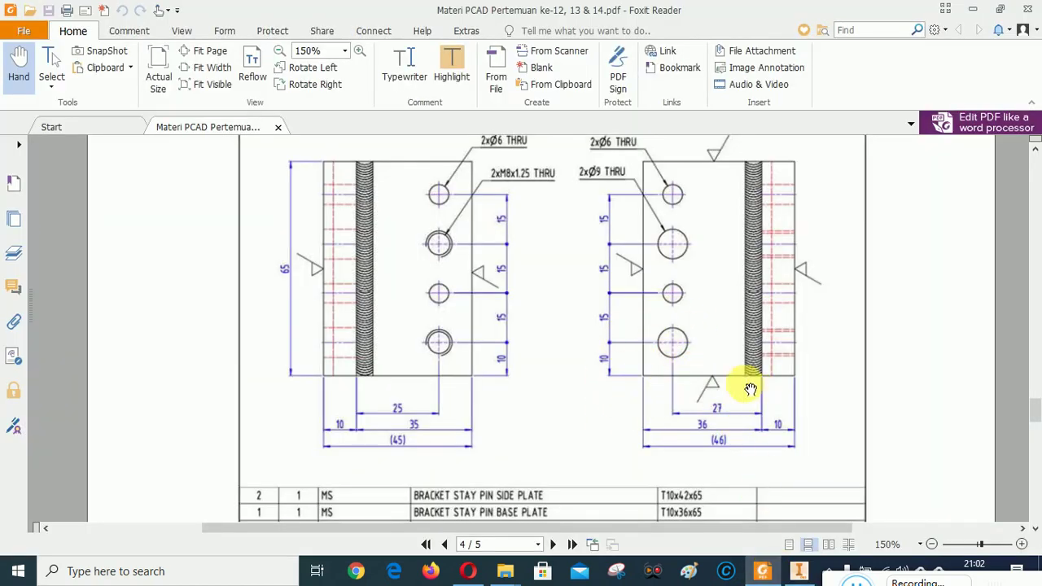
click(799, 572)
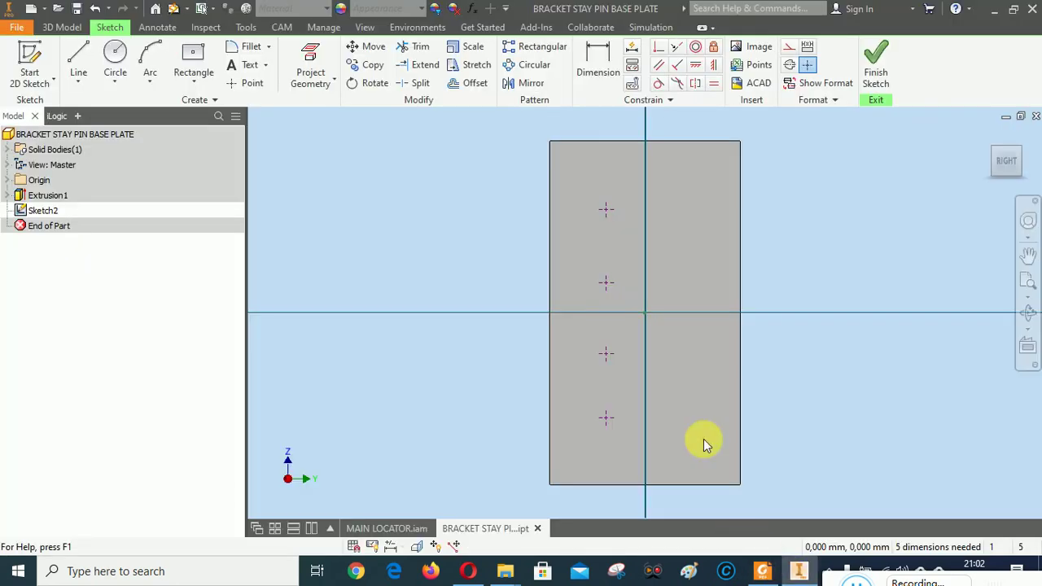
click(605, 62)
click(597, 484)
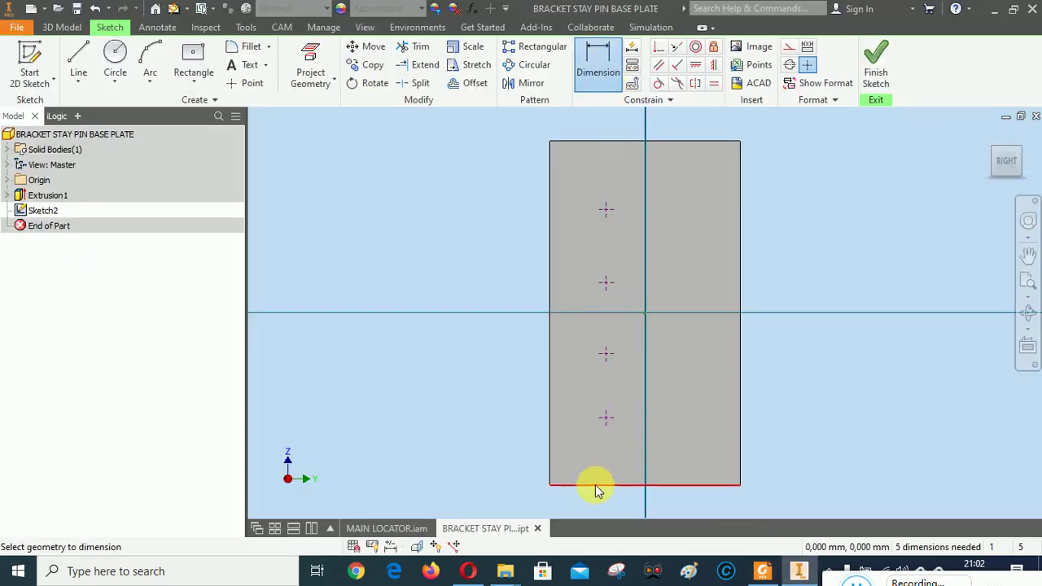
click(606, 419)
click(507, 448)
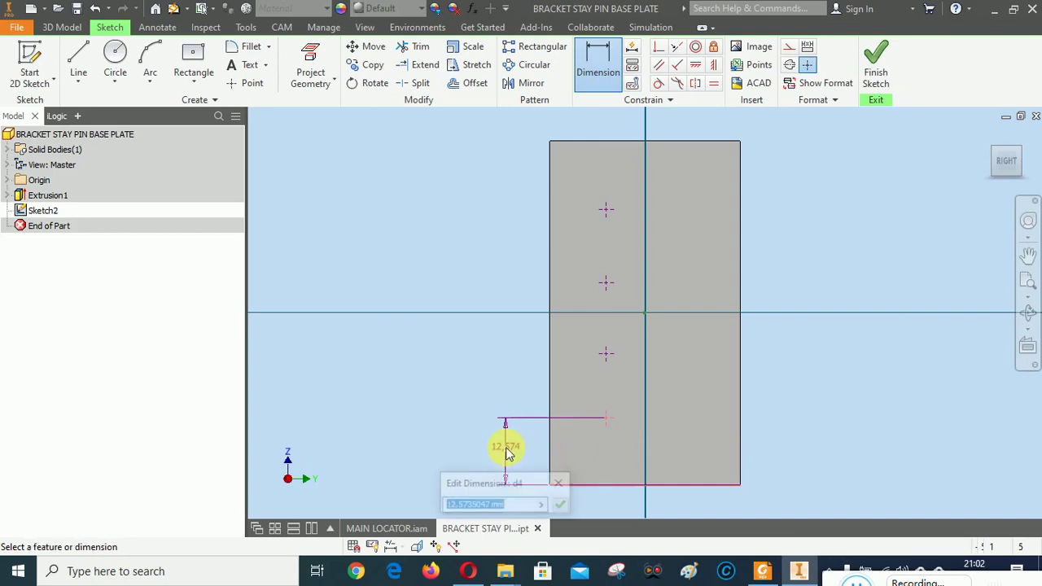
text(10)
click(561, 506)
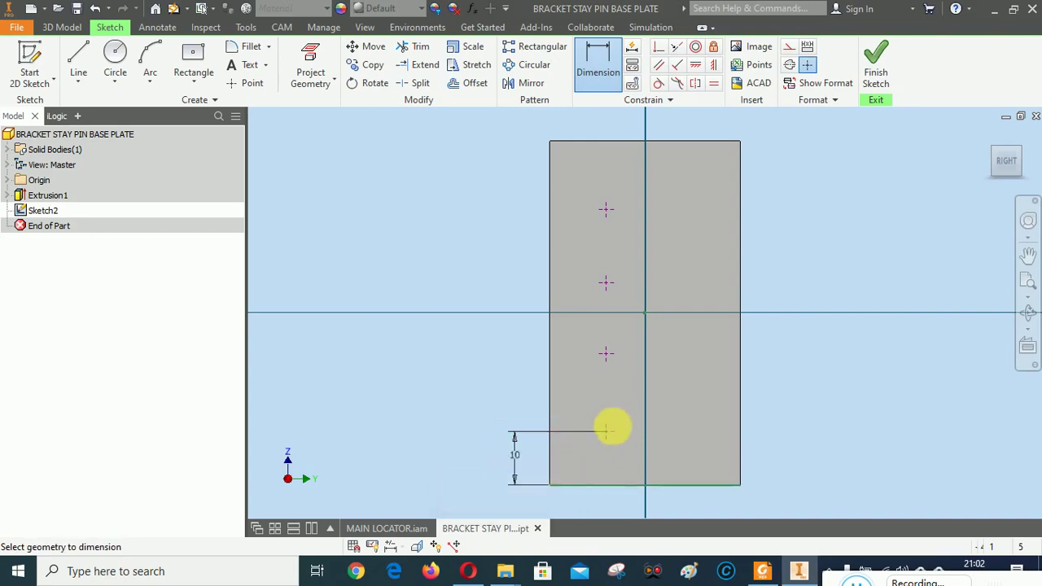
Dimension the vertical spacing between the lowest point and the one above it as 15 mm
click(514, 391)
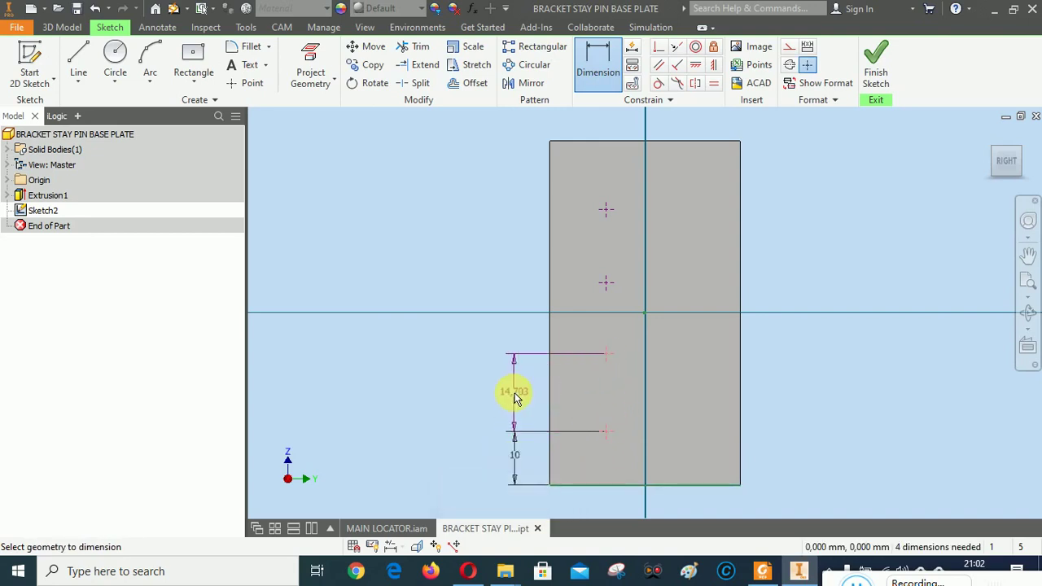
text(15)
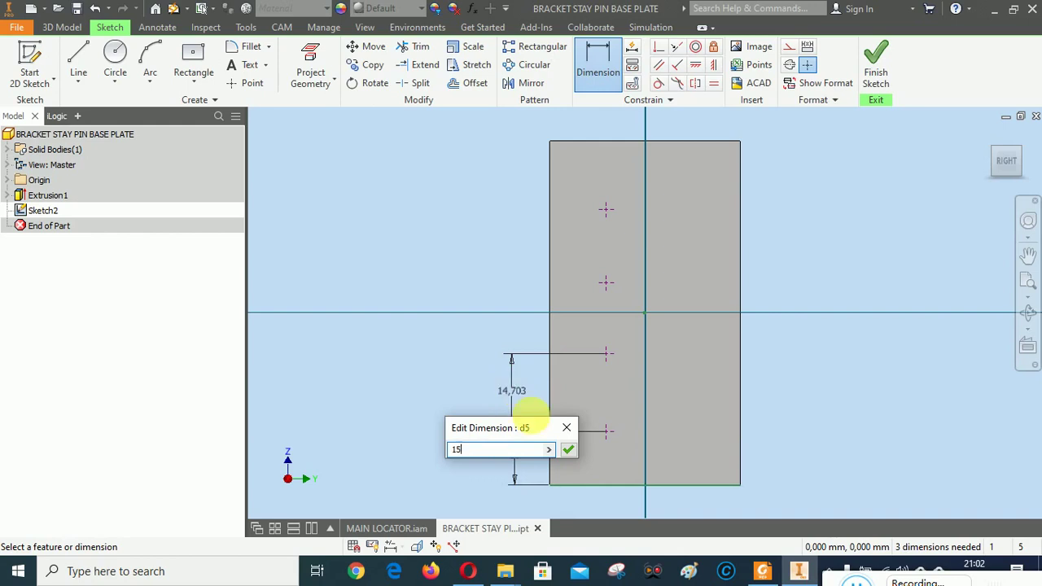
click(568, 450)
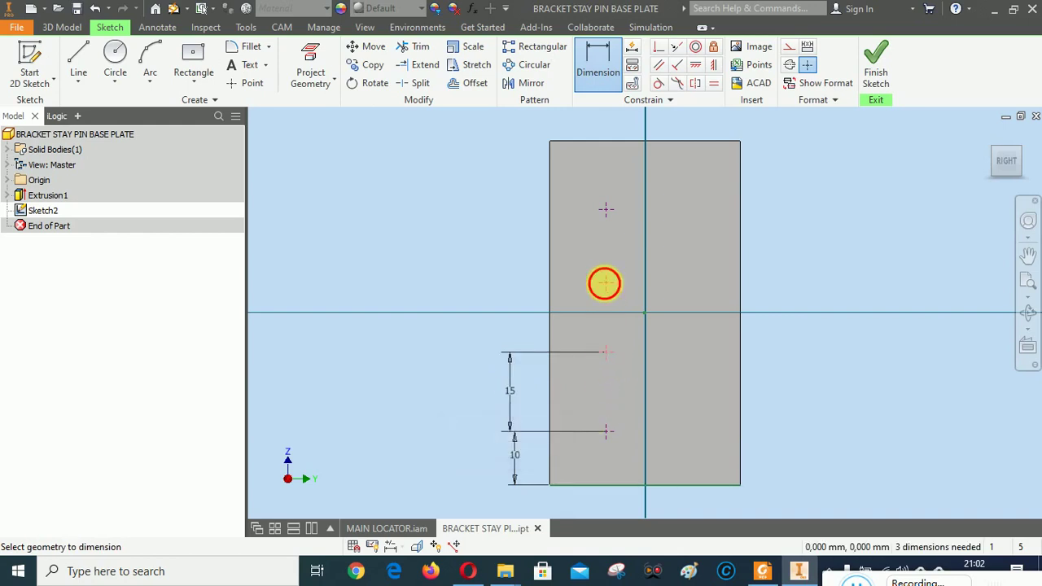
Dimension the two upper point spacings and set each equal to the 15 mm dimension d5
click(604, 283)
click(509, 316)
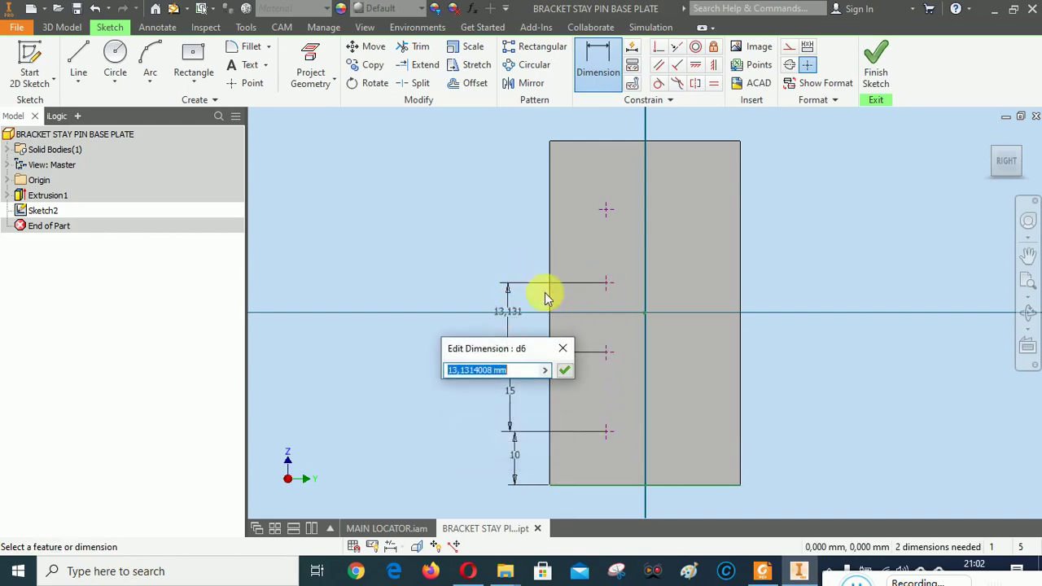
click(515, 392)
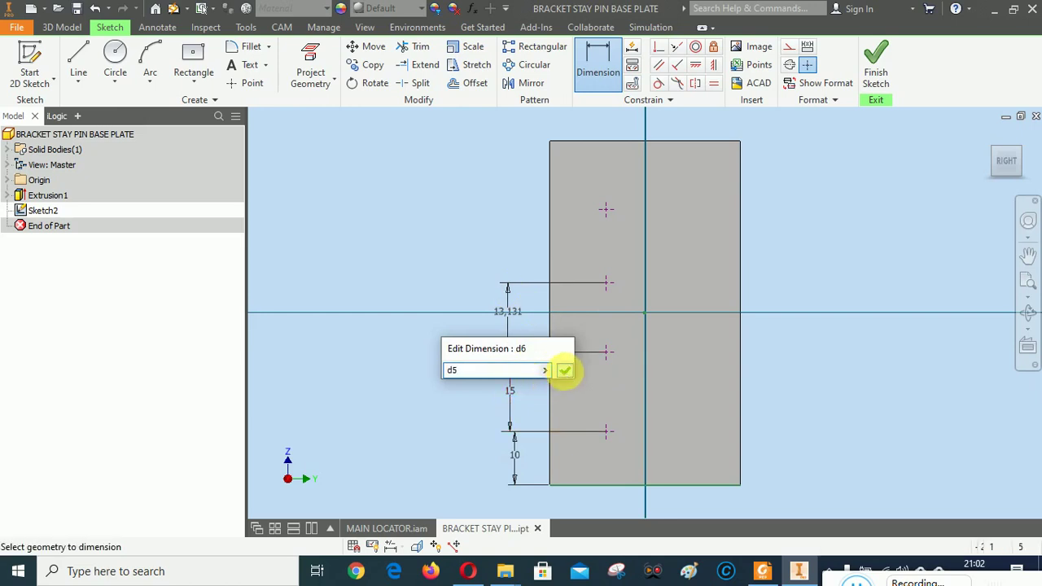
click(565, 370)
click(605, 273)
click(607, 213)
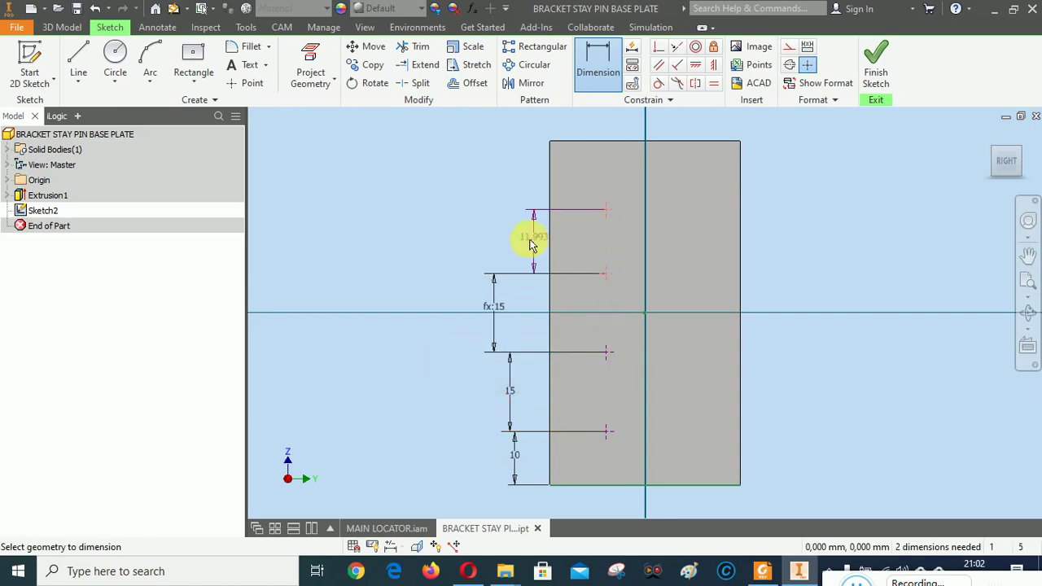
click(515, 239)
click(513, 389)
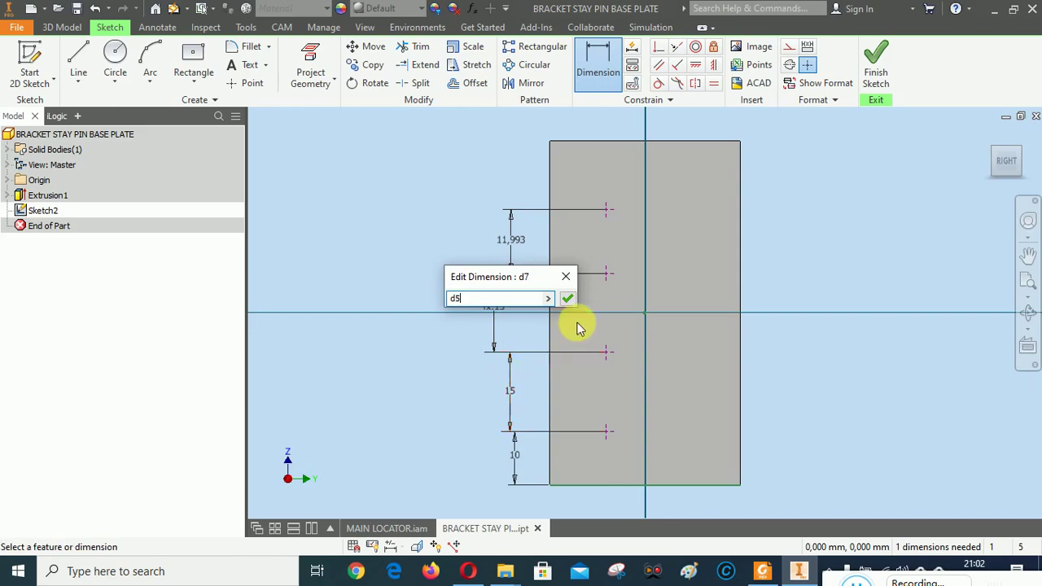
click(567, 298)
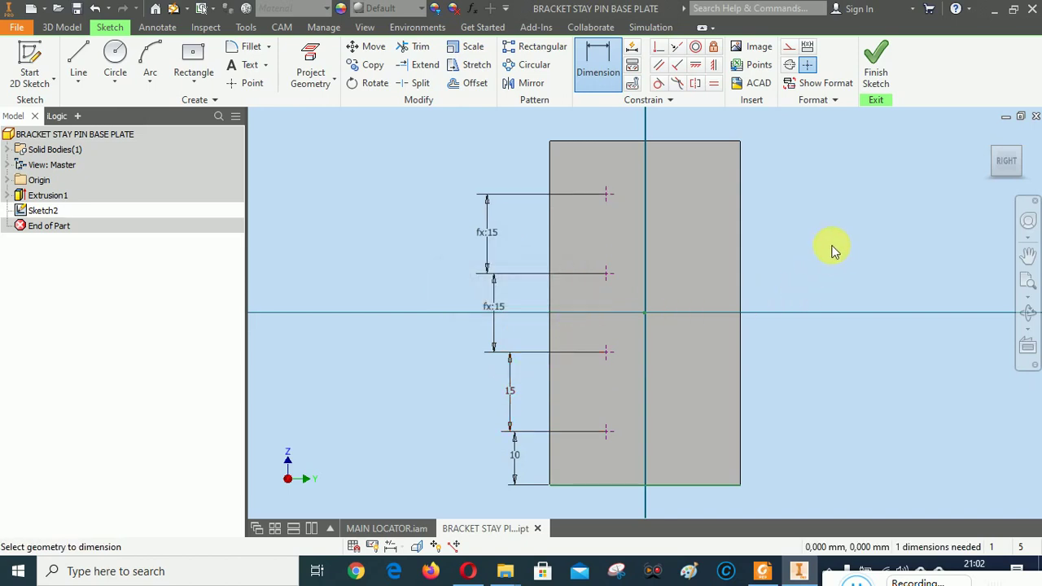
Check the hole column's offset in the Foxit Reader PDF and dimension the top point 27 mm from the plate's right edge in Inventor
click(762, 570)
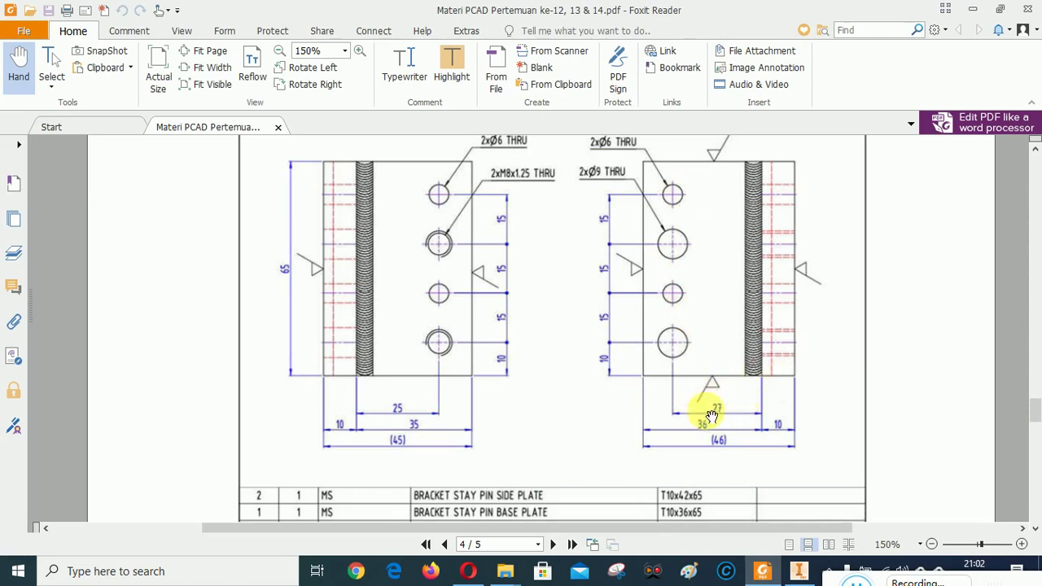
scroll(757, 310, up, 5)
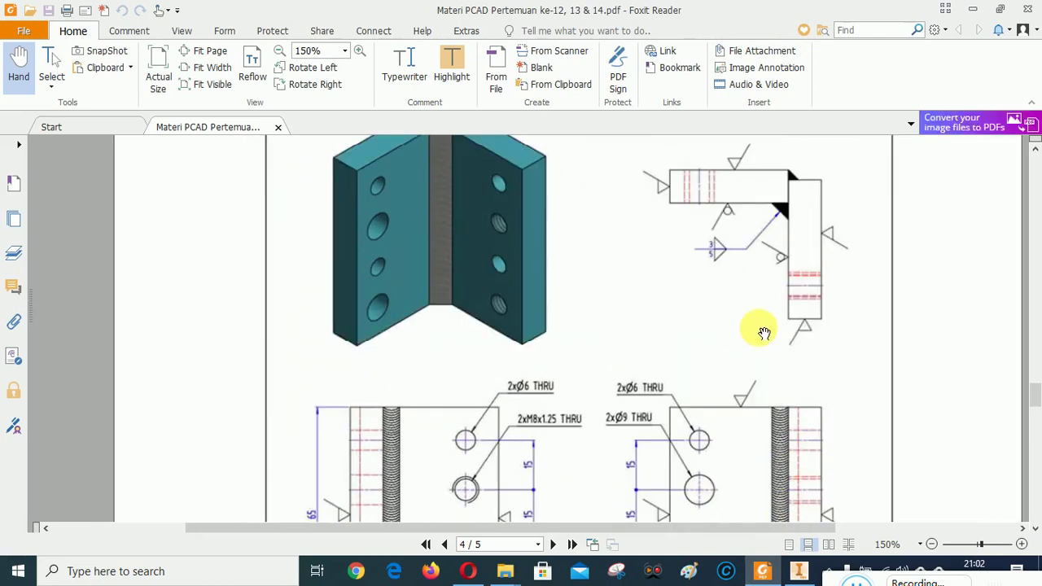
scroll(764, 332, up, 2)
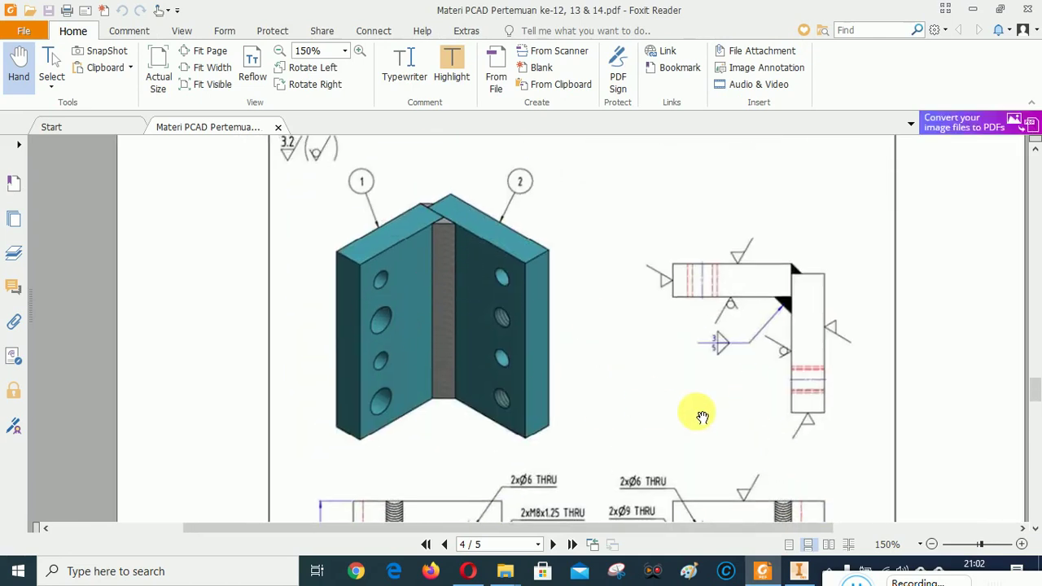
scroll(684, 391, down, 7)
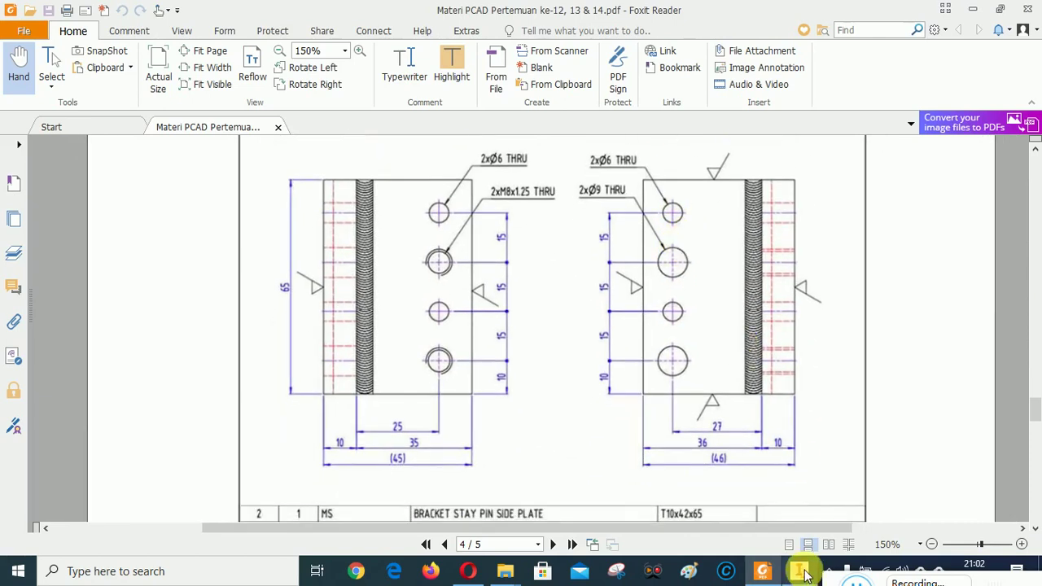
click(783, 497)
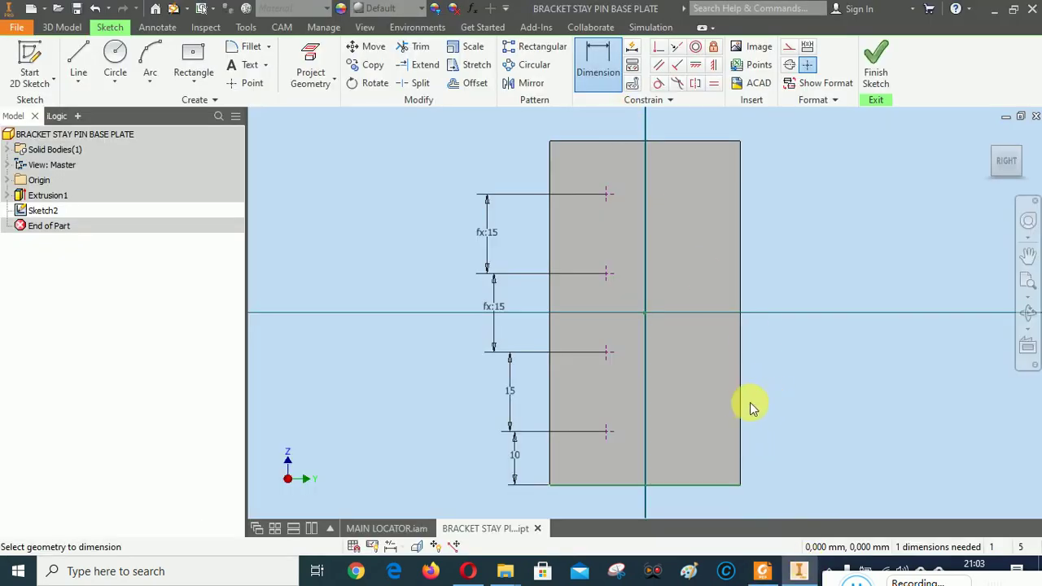
click(740, 281)
click(607, 195)
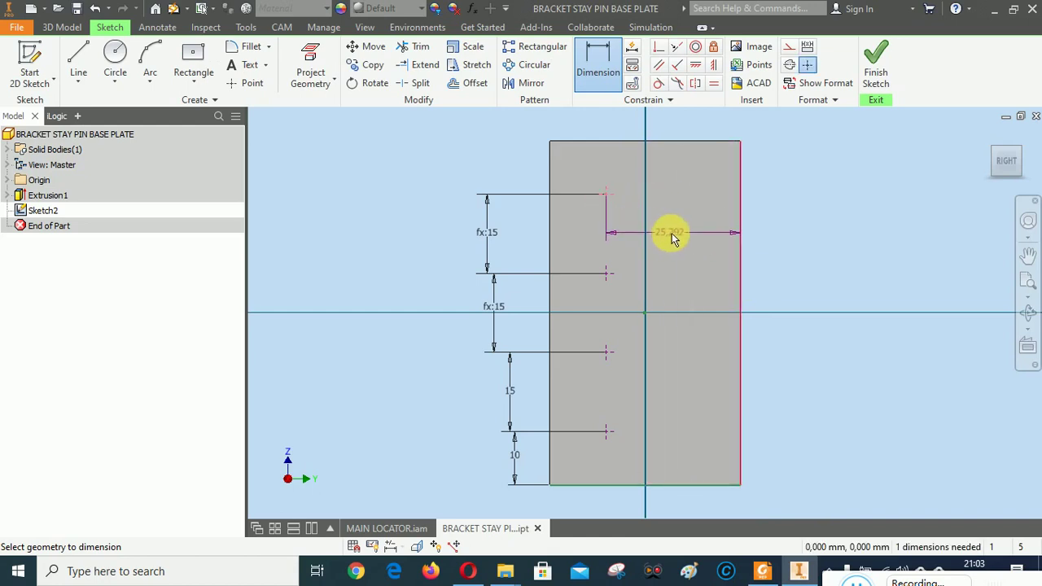
click(671, 233)
text(27)
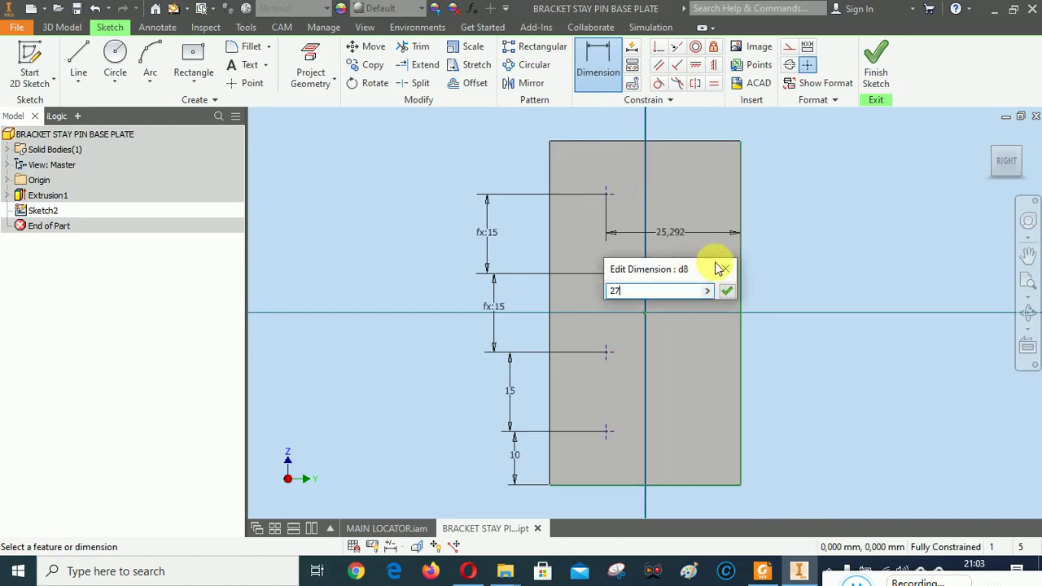
click(727, 291)
right_click(855, 236)
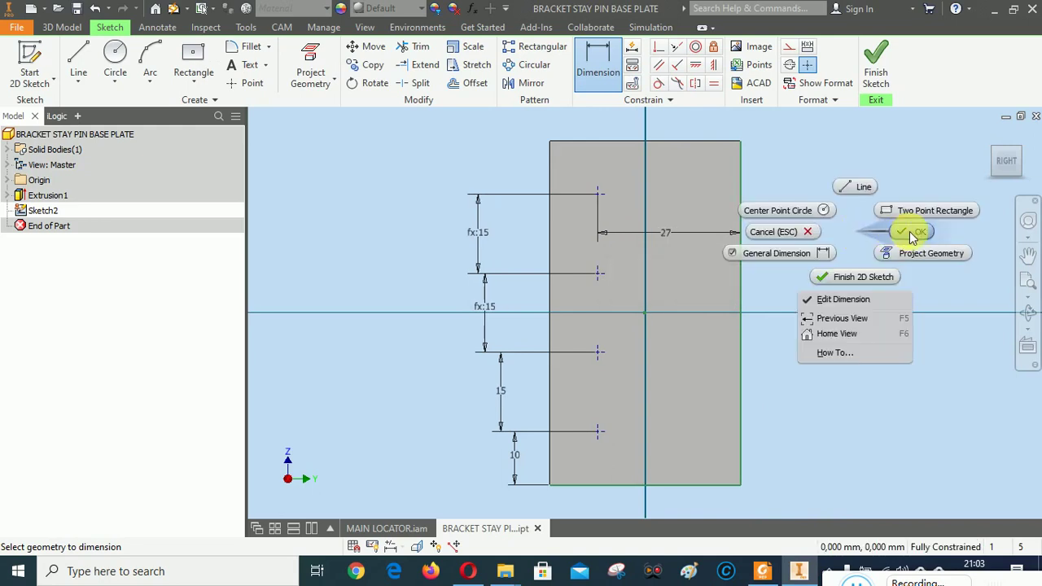
key(Escape)
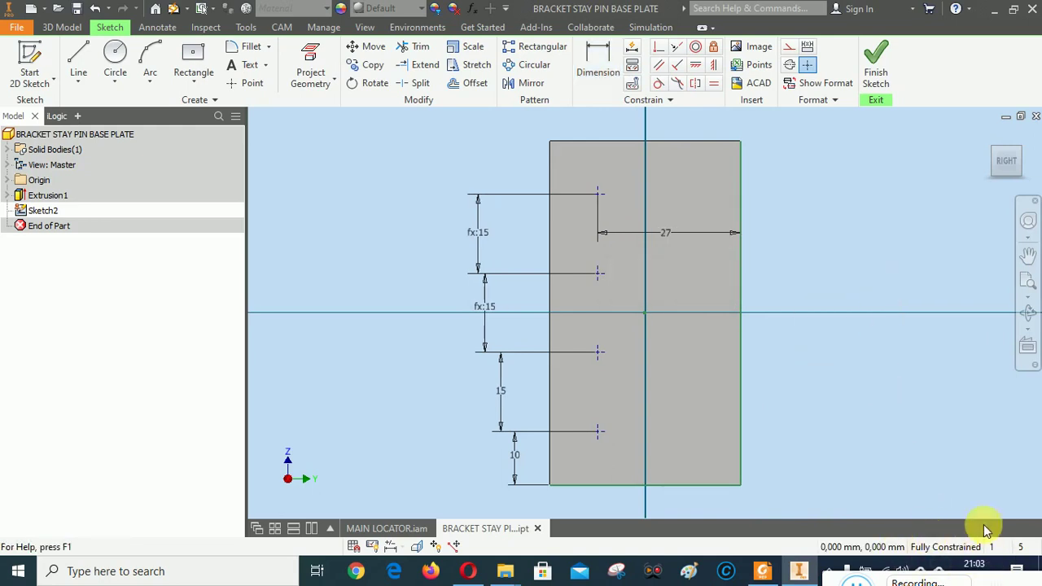
Finish the sketch, check the base plate's hole diameters in the Foxit Reader PDF, and return to Inventor
click(881, 74)
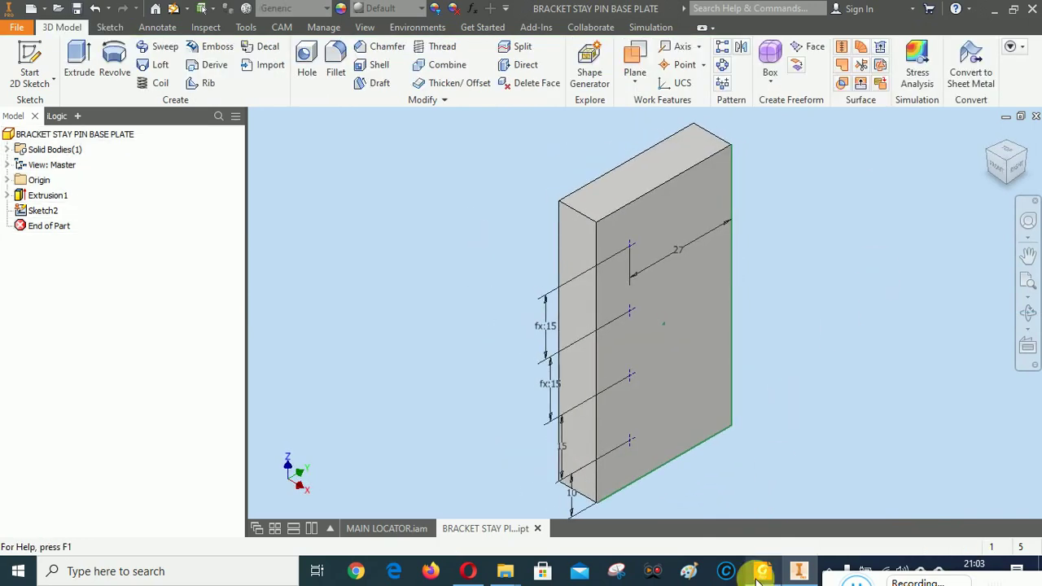
click(802, 573)
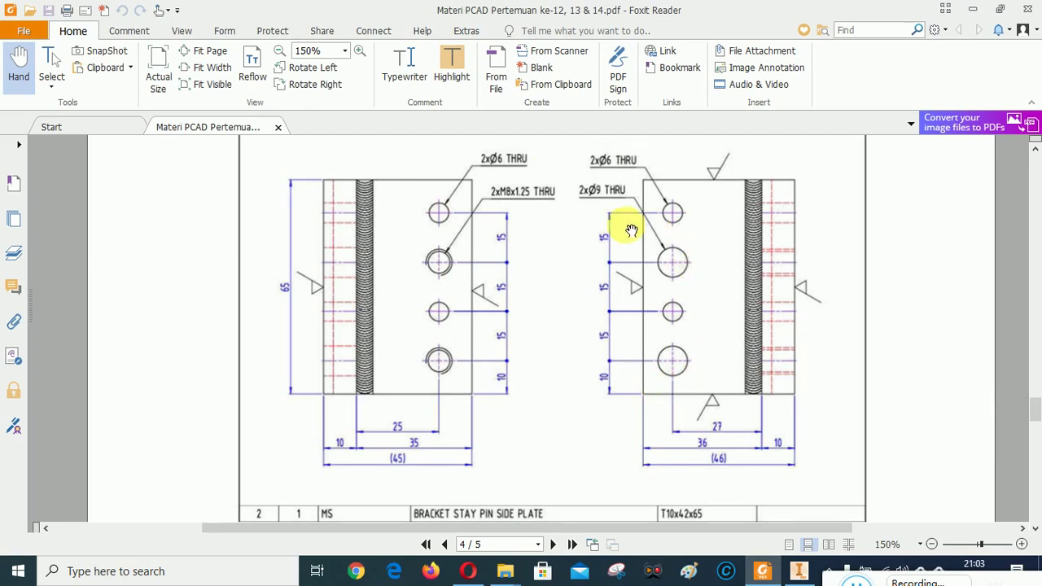
click(800, 573)
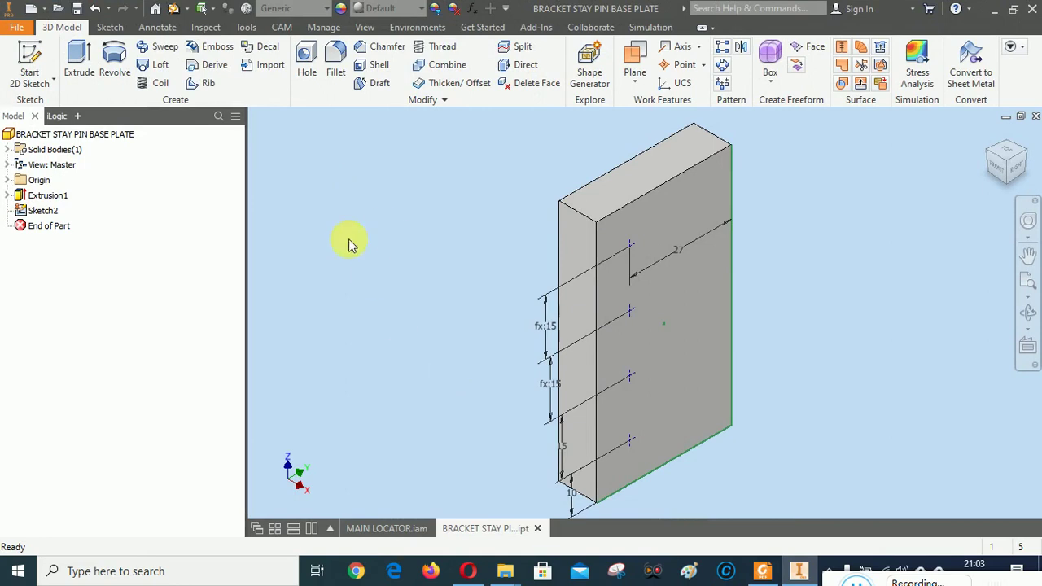
Create simple 6 mm through-all holes at the top and third points, excluding the second and lowest points, after checking the Foxit Reader drawing
click(306, 57)
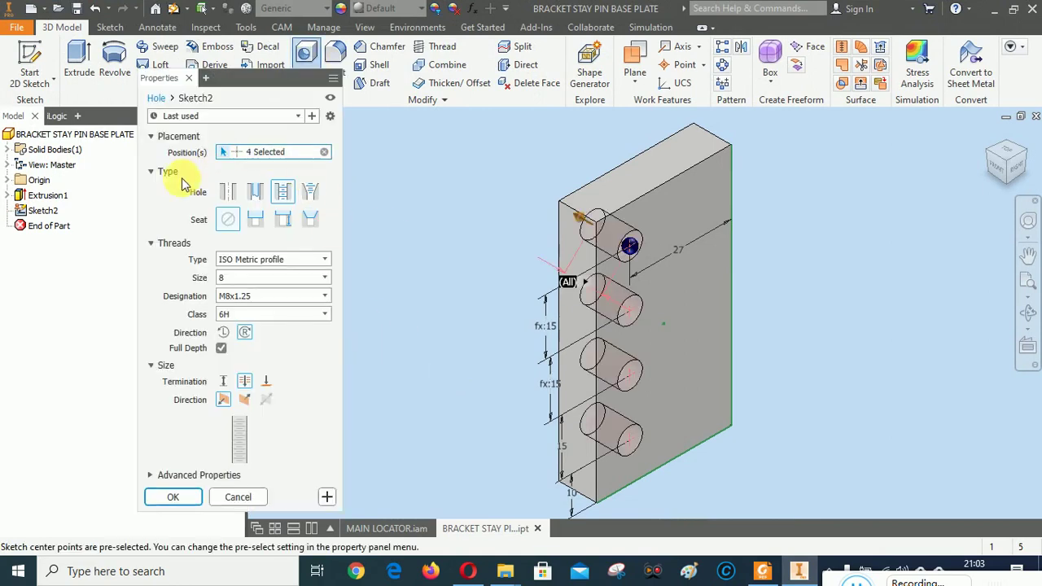
click(229, 191)
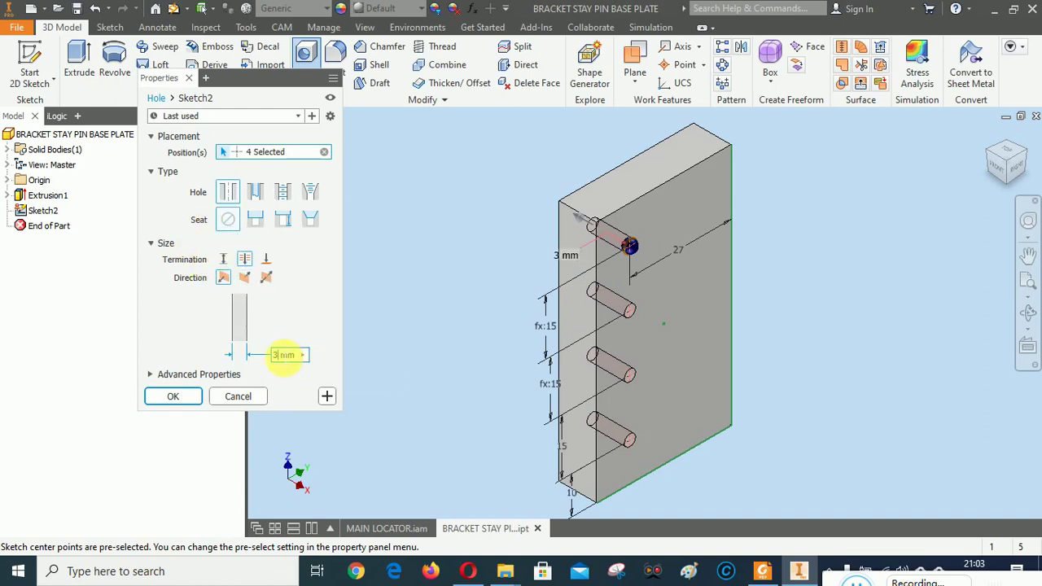
key(BackSpace)
text(6)
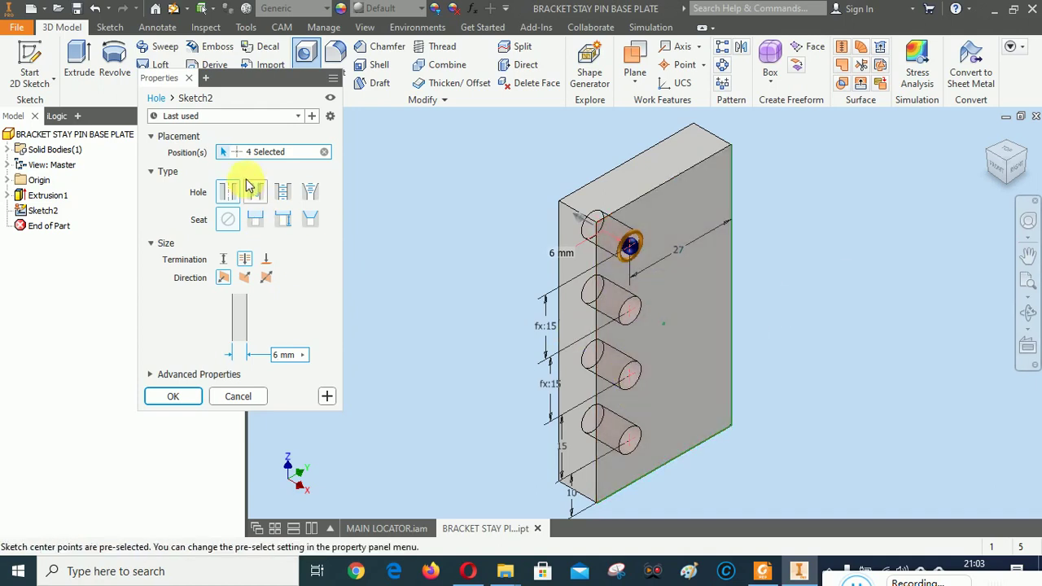
ctrl+click(629, 317)
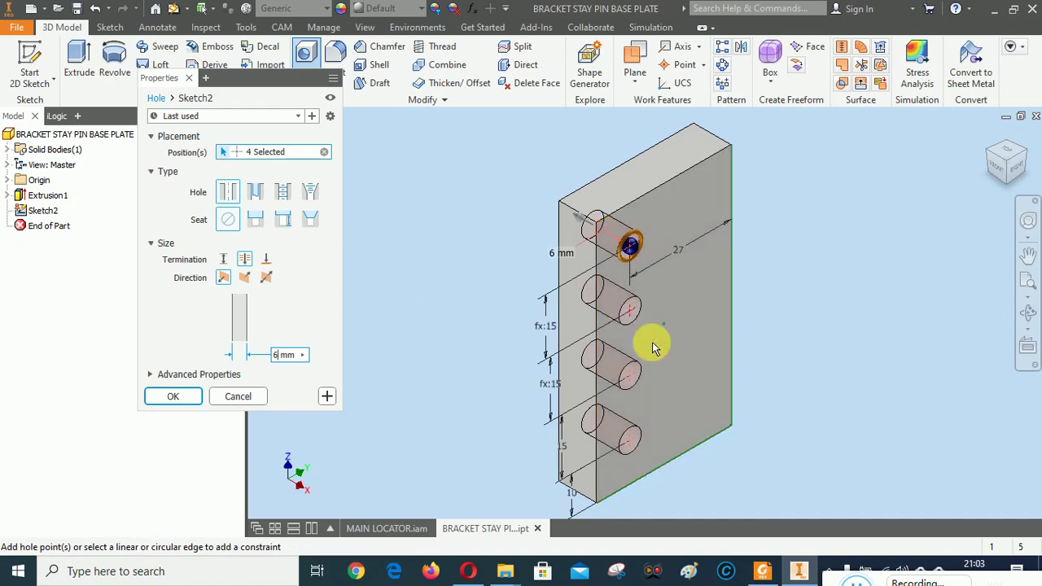
ctrl+click(631, 444)
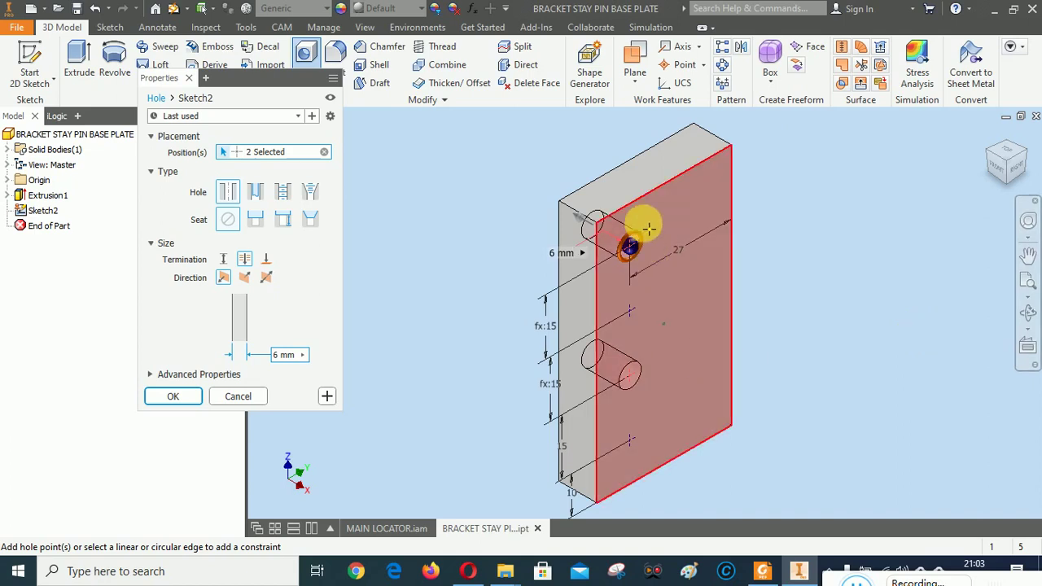
click(770, 571)
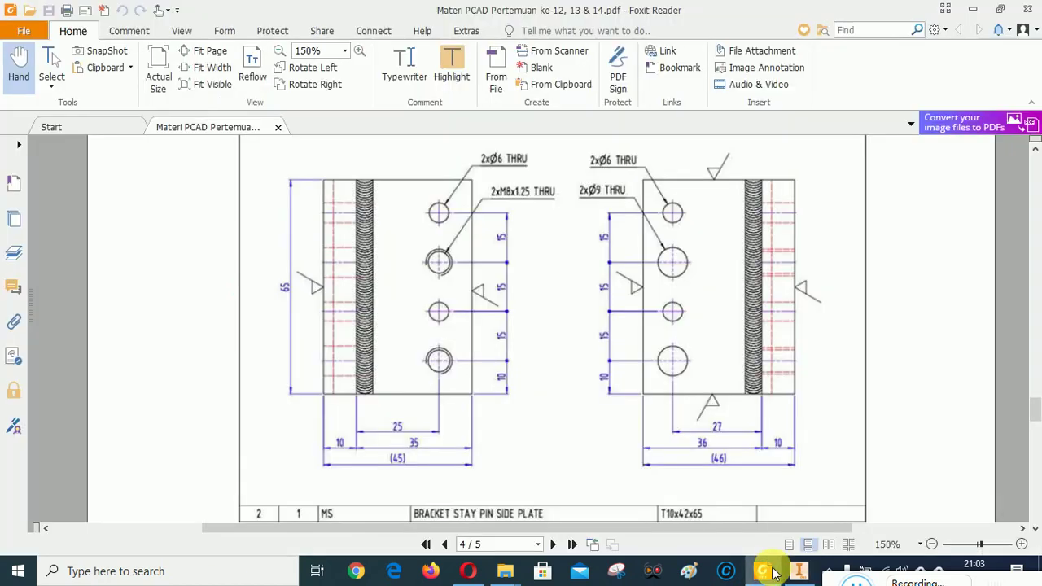
click(771, 571)
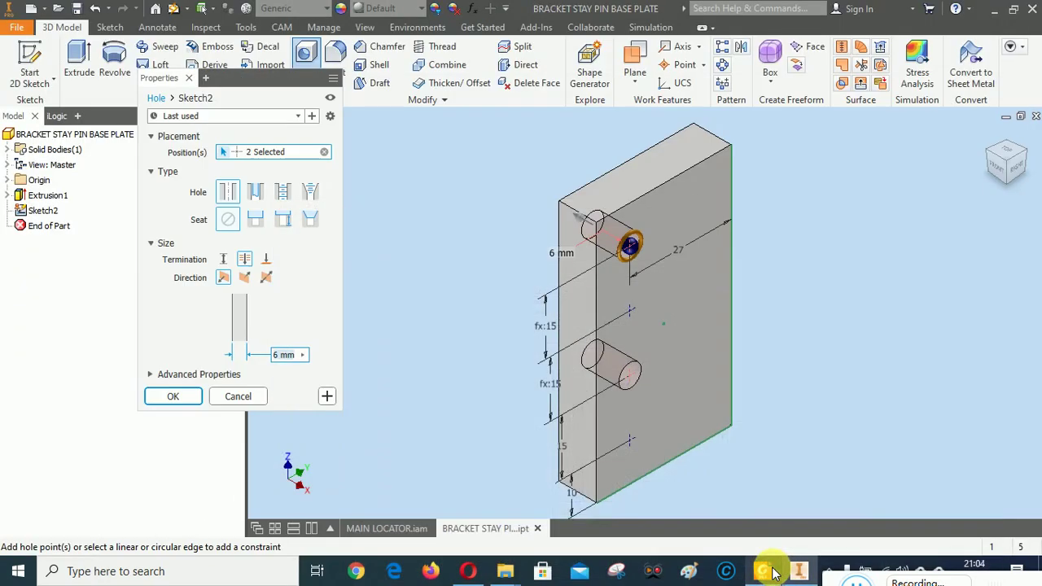
click(173, 396)
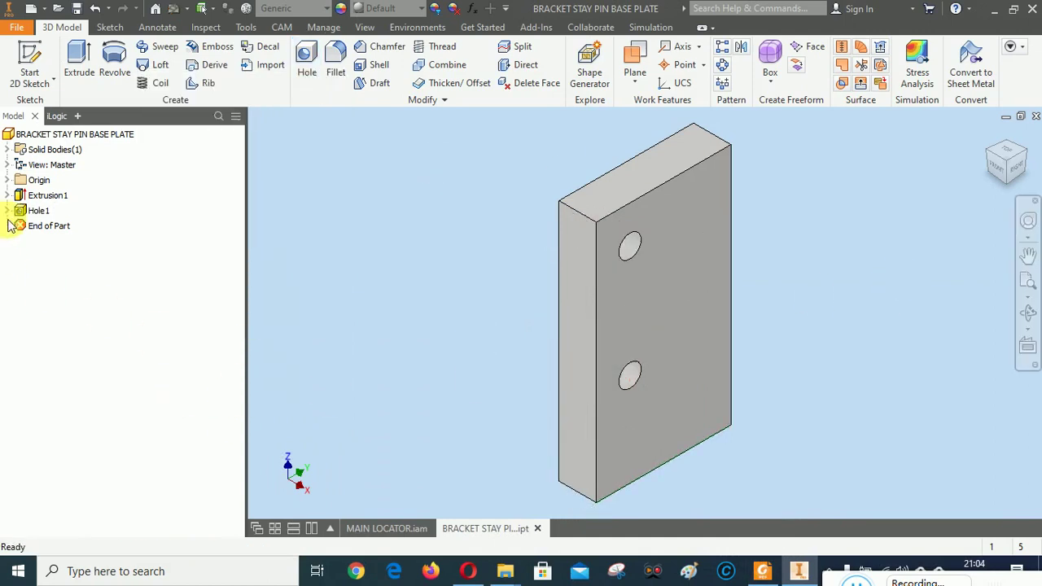
Share the sketch under Hole1 so its points can be reused for another hole feature
click(8, 211)
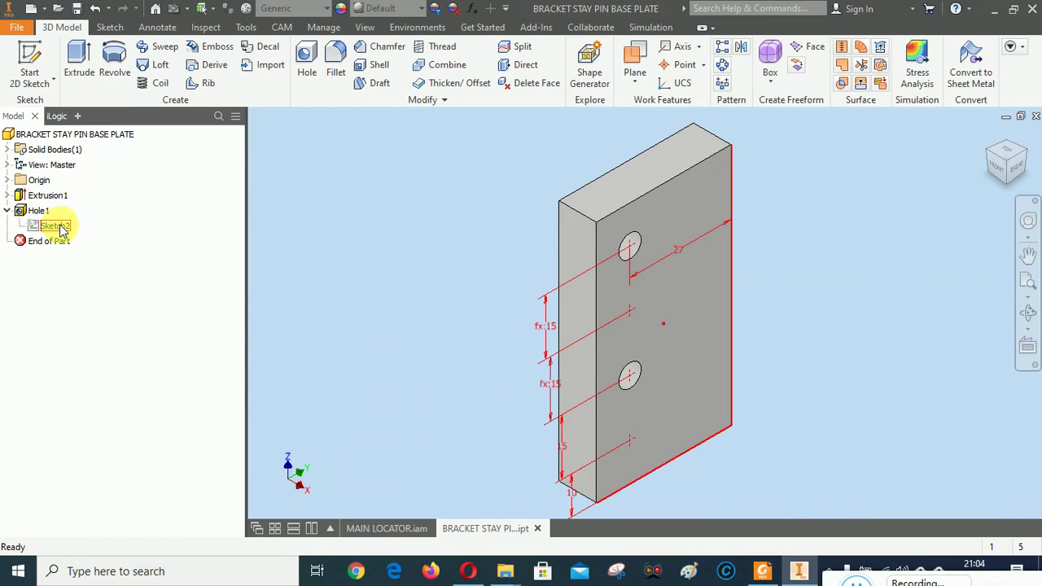
right_click(61, 231)
click(109, 300)
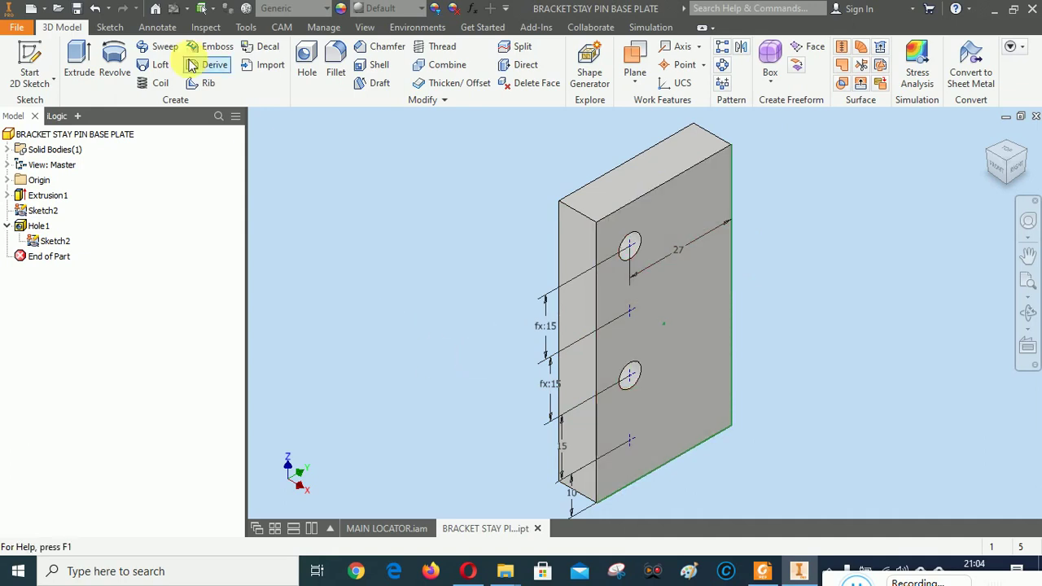
Create simple 9 mm through-all holes at the two remaining points and hide the shared sketch
click(306, 77)
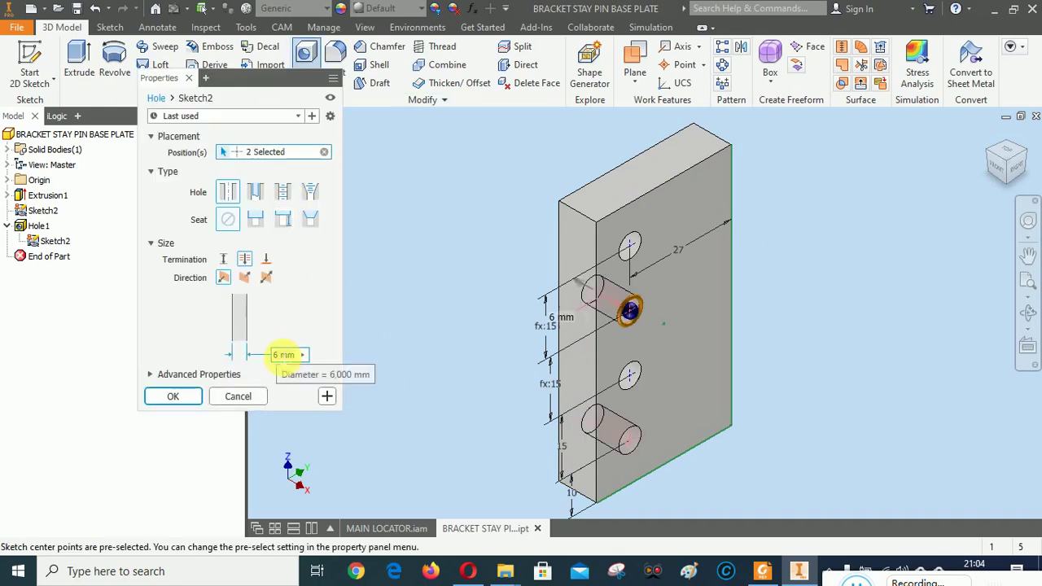
click(279, 354)
key(BackSpace)
text(9)
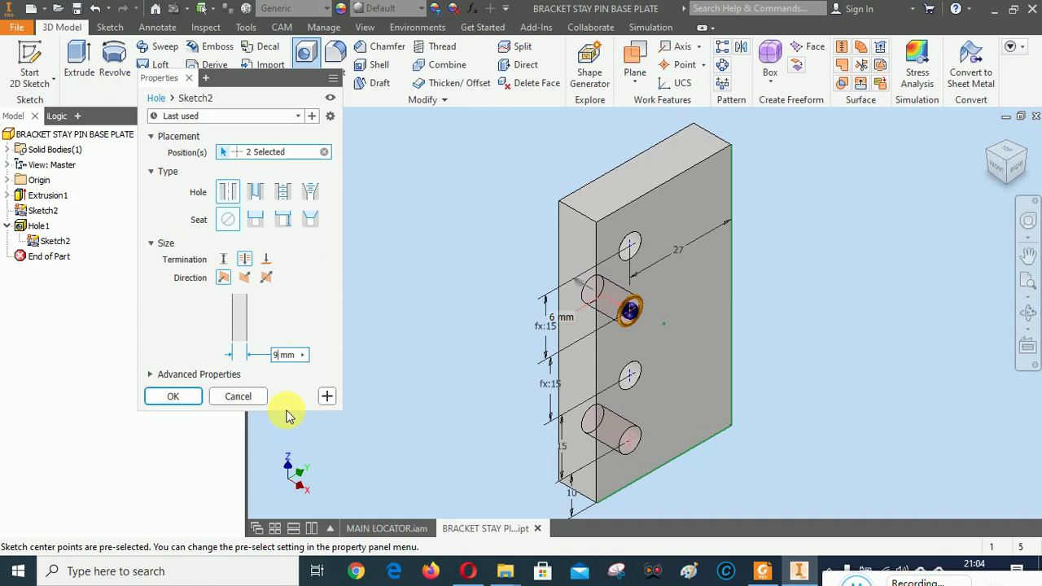
click(172, 397)
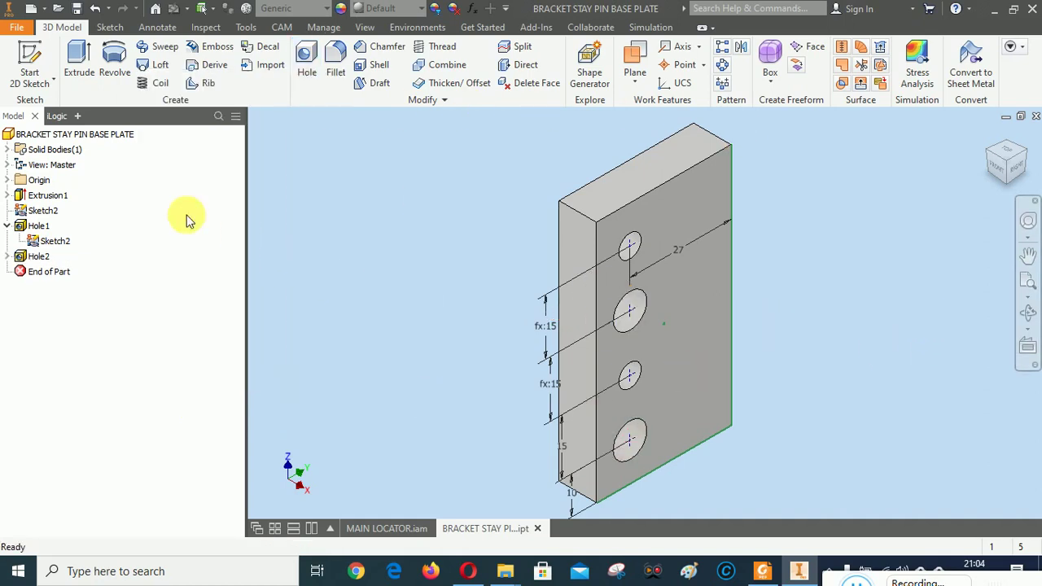
right_click(45, 216)
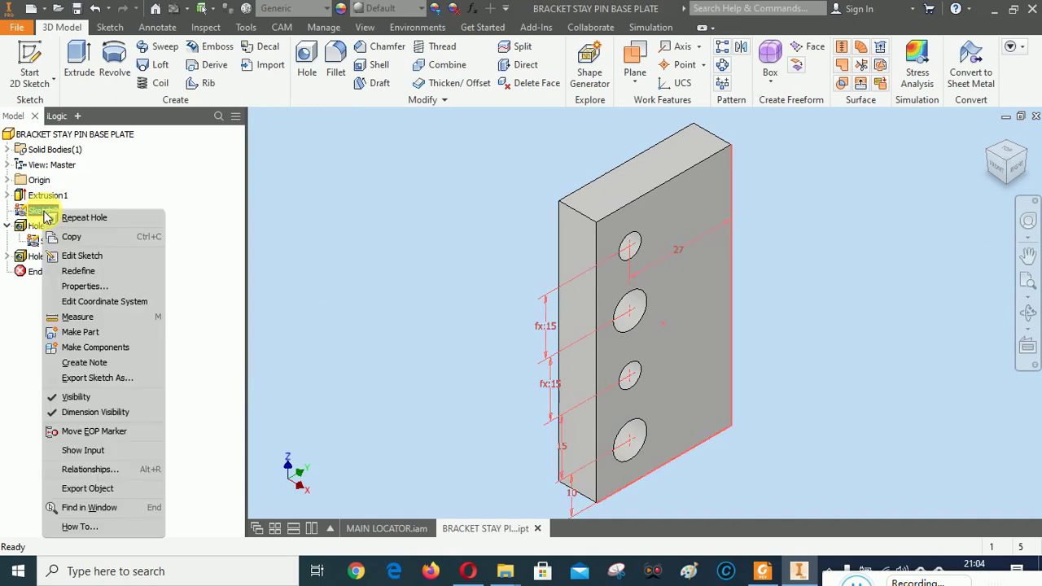
click(75, 397)
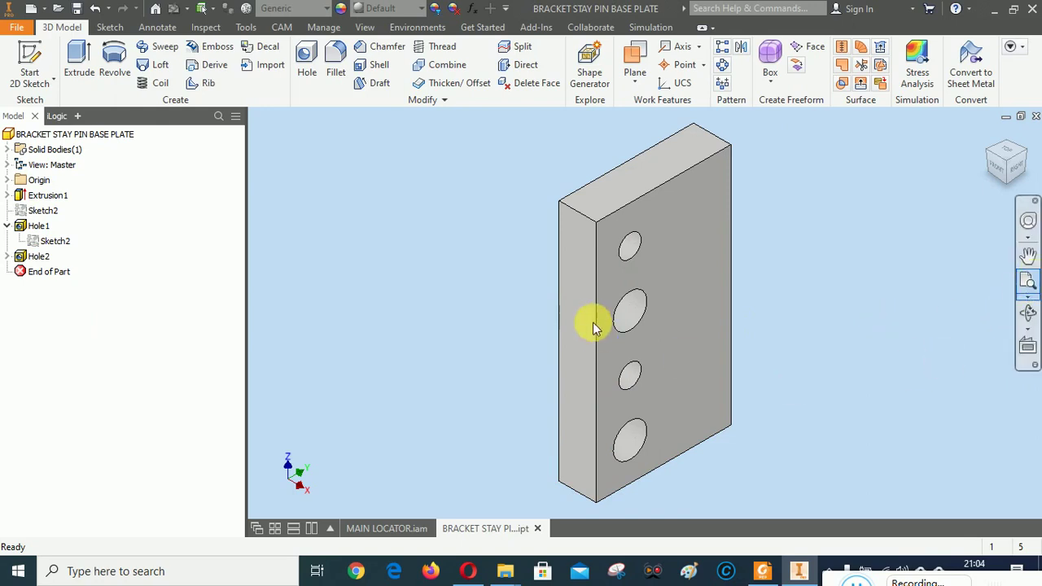
Save the part and rename the 36 mm and 65 mm Sketch1 parameters to L and P
click(76, 9)
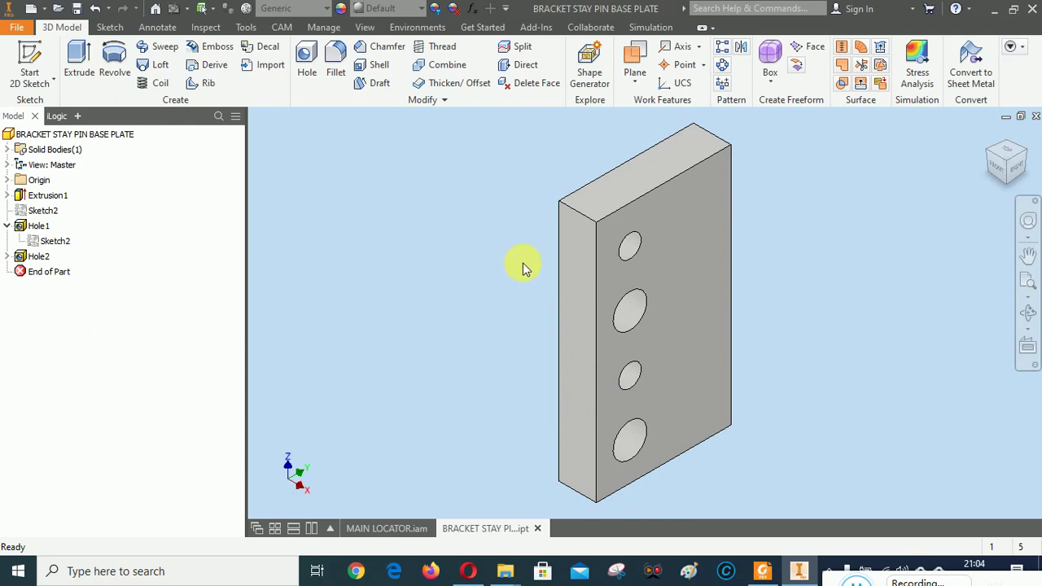
click(472, 9)
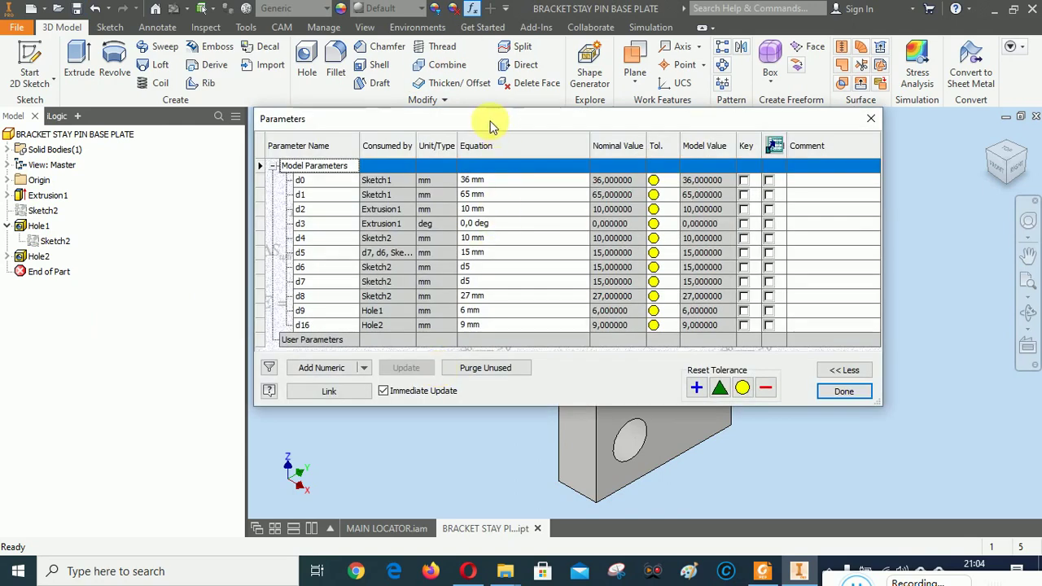
drag(491, 126, 370, 124)
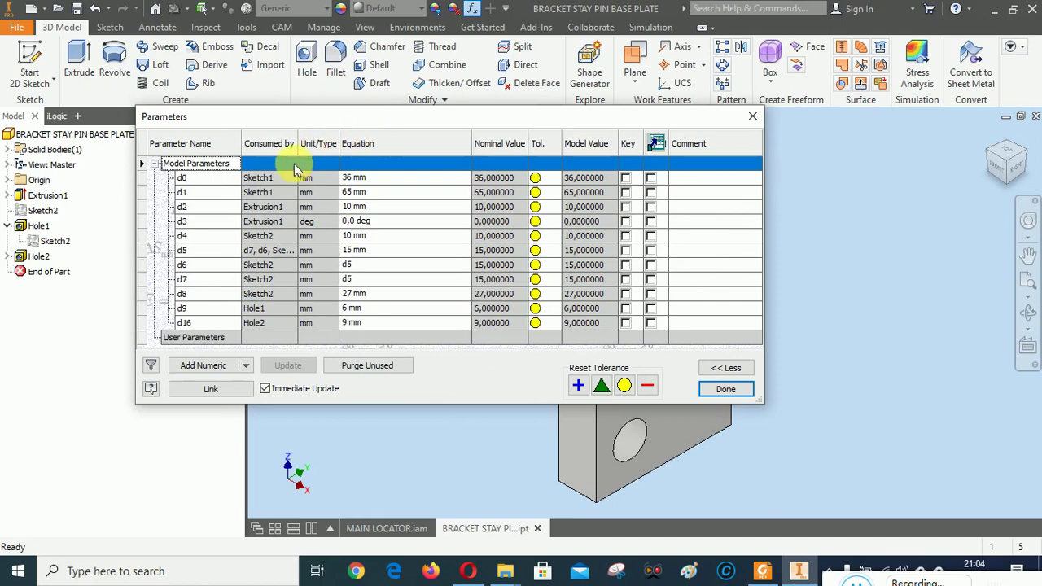
click(204, 178)
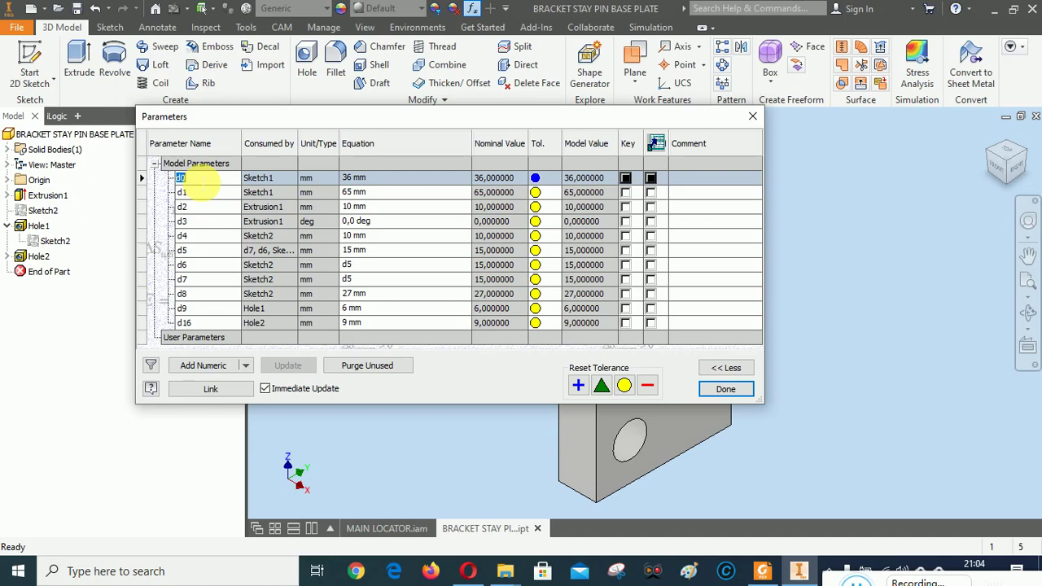
text(L)
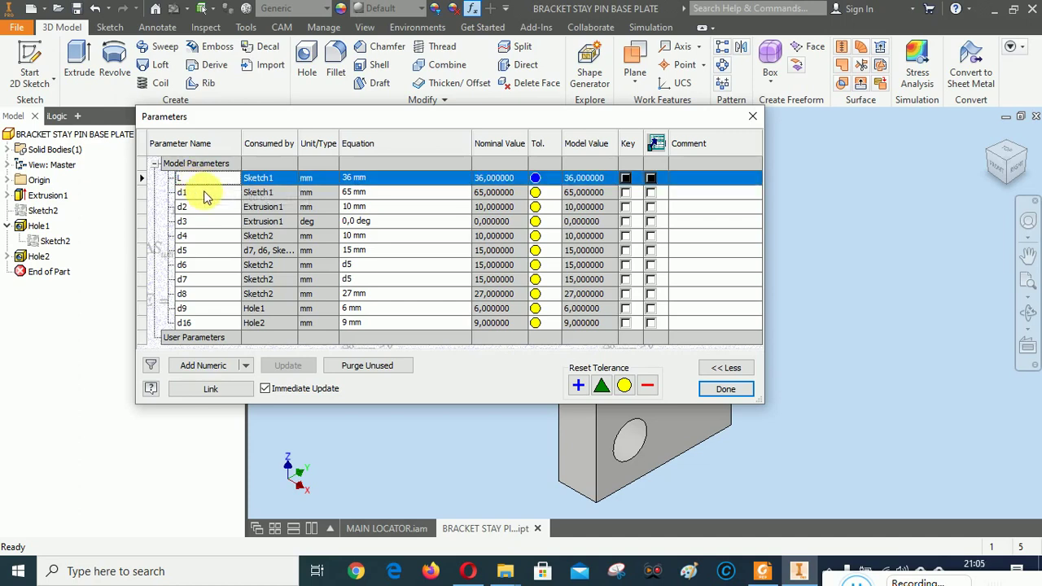
click(206, 193)
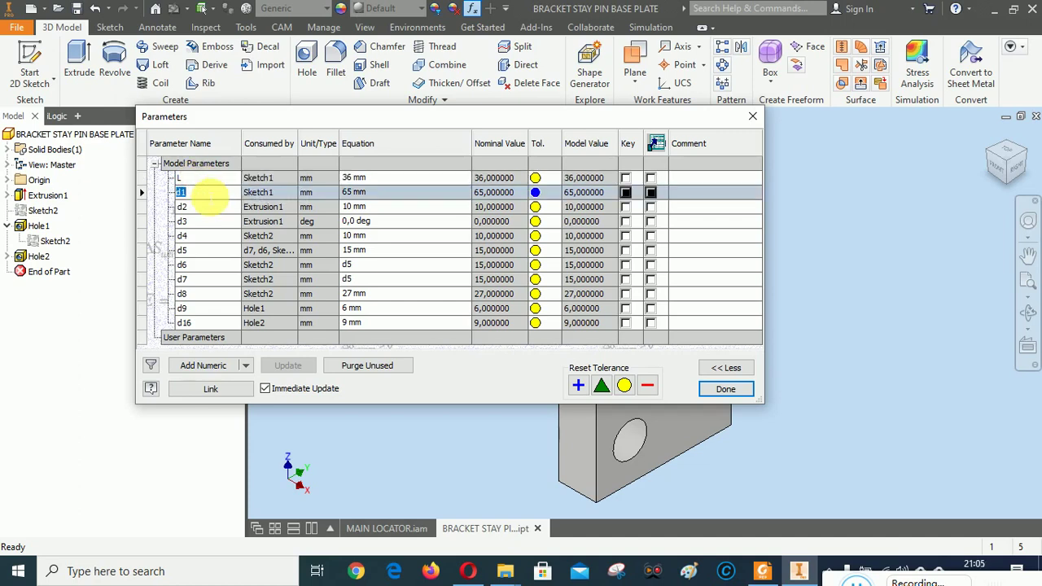
text(P)
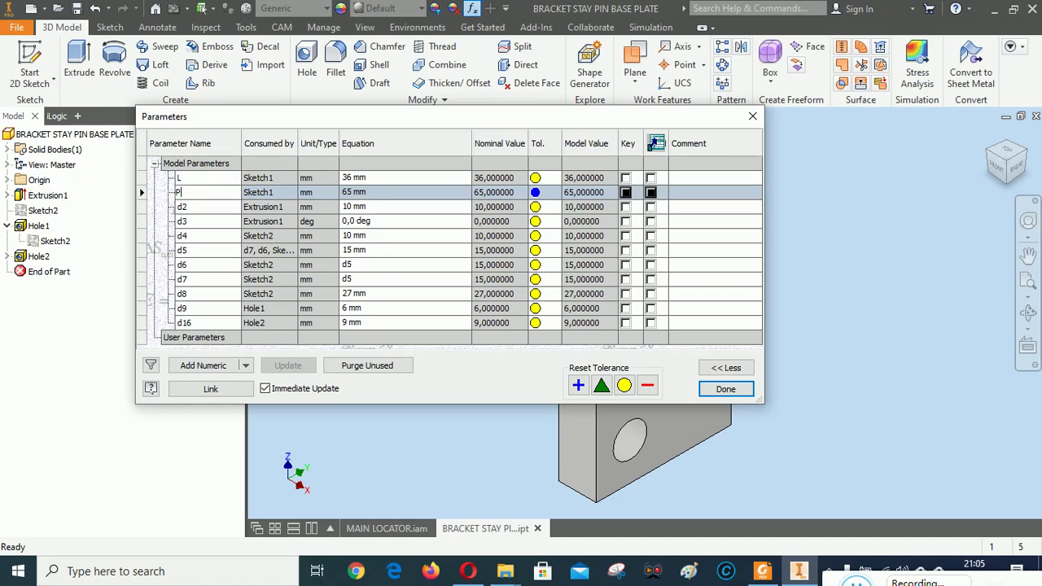
click(242, 195)
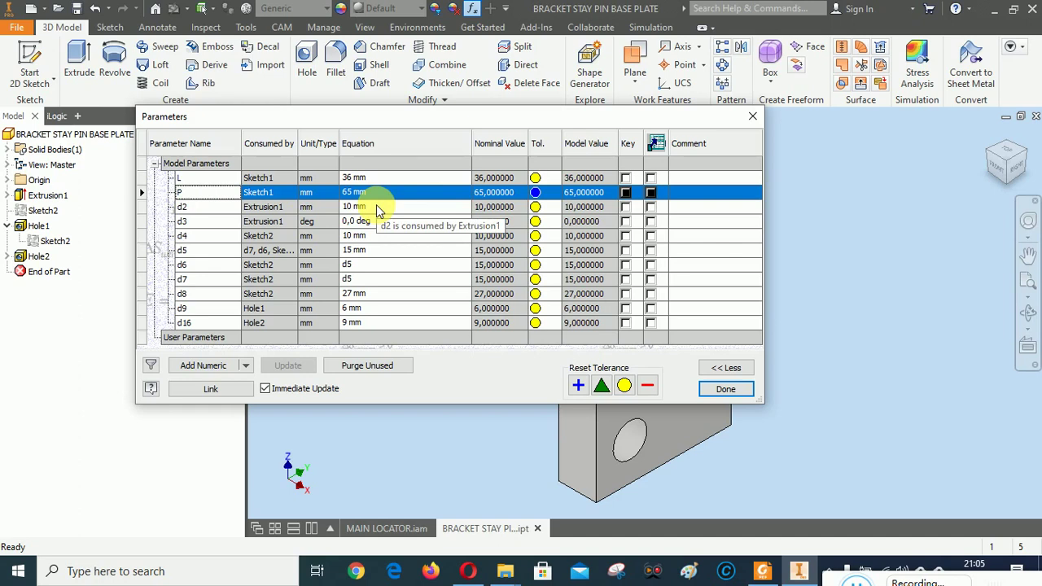
click(725, 388)
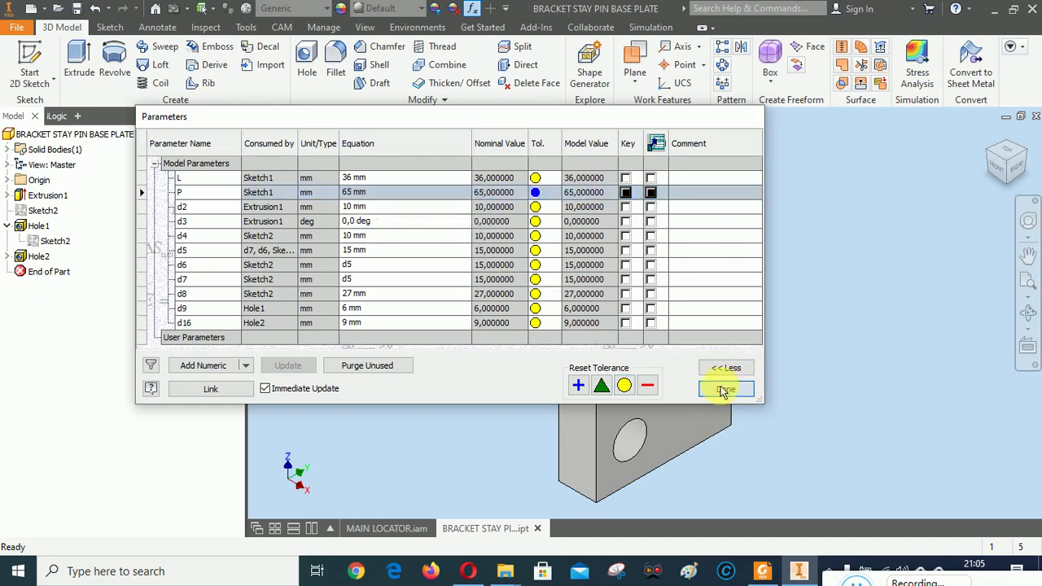
Check the extrusion distance parameter in the feature settings of Extrusion1
right_click(39, 194)
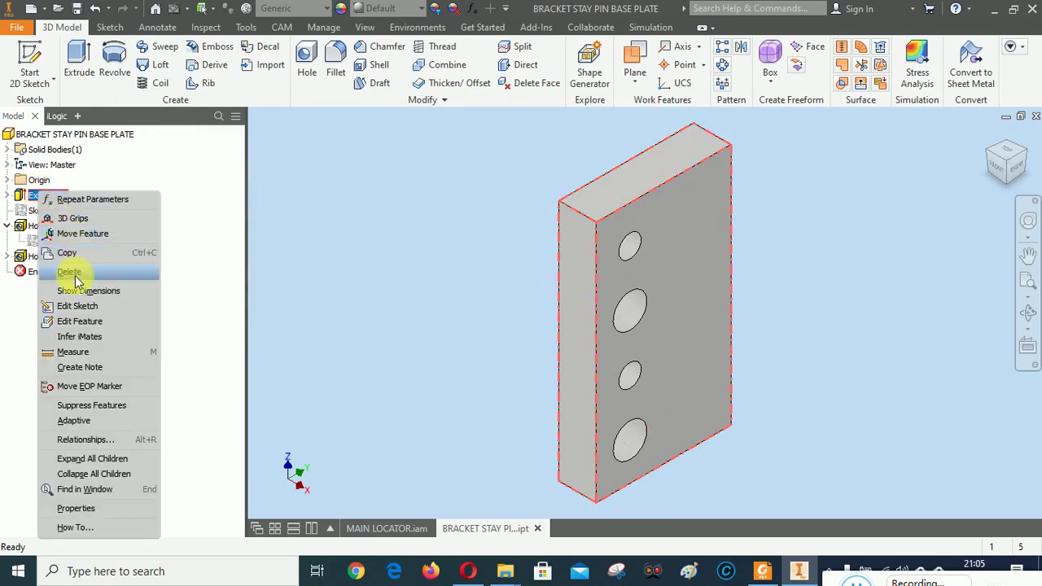
click(80, 322)
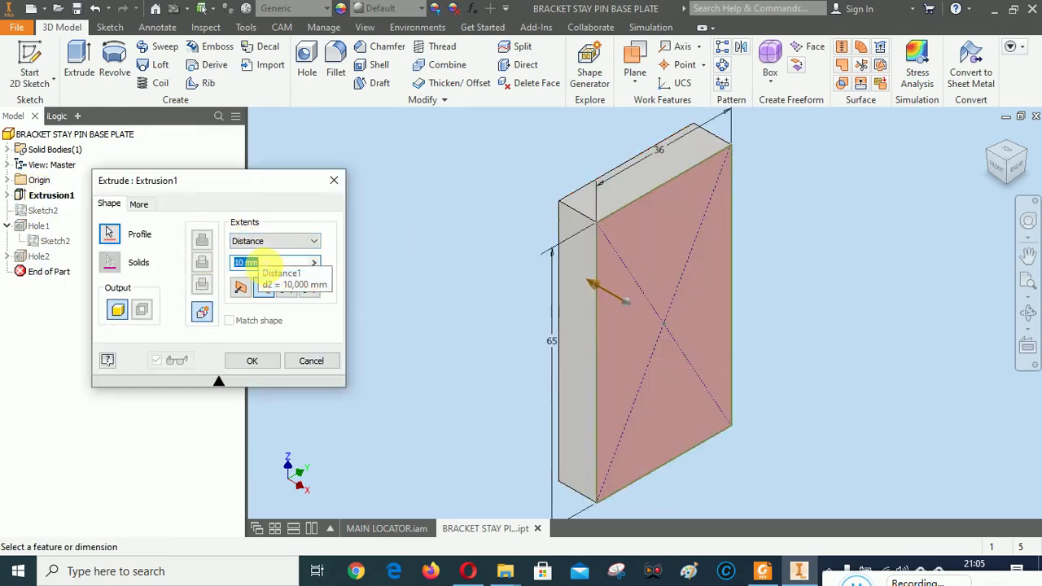
click(259, 360)
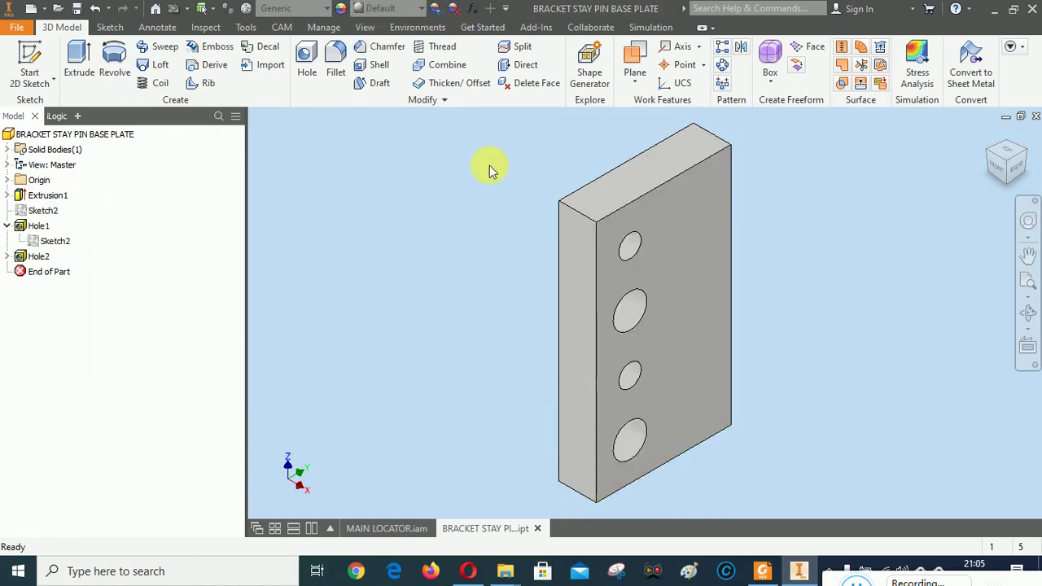
Rename the 10 mm Extrusion1 parameter to T1 and mark L, P and T1 as export parameters
click(472, 8)
click(210, 208)
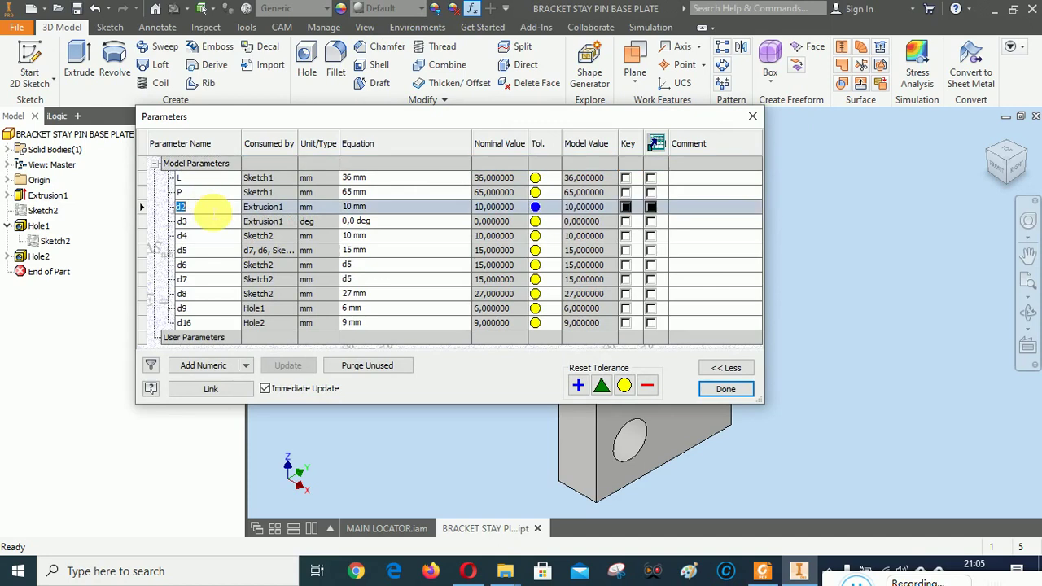
text(T1)
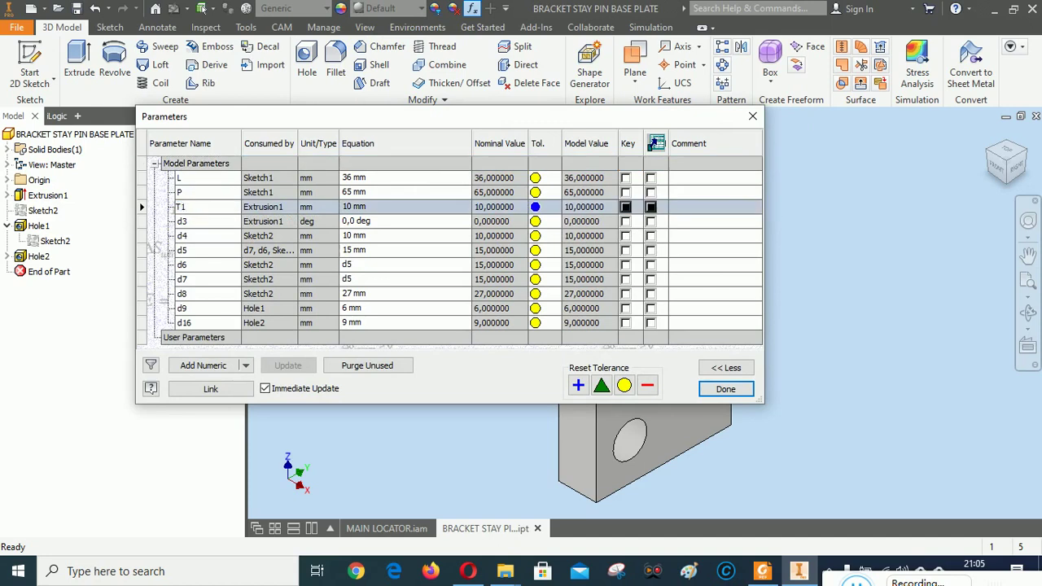
key(Return)
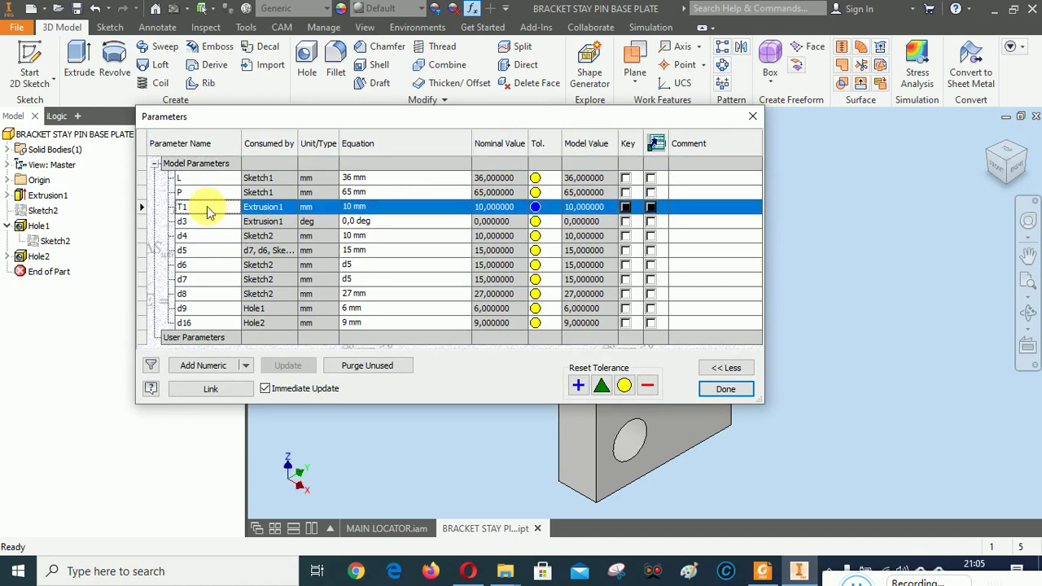
click(652, 178)
click(651, 193)
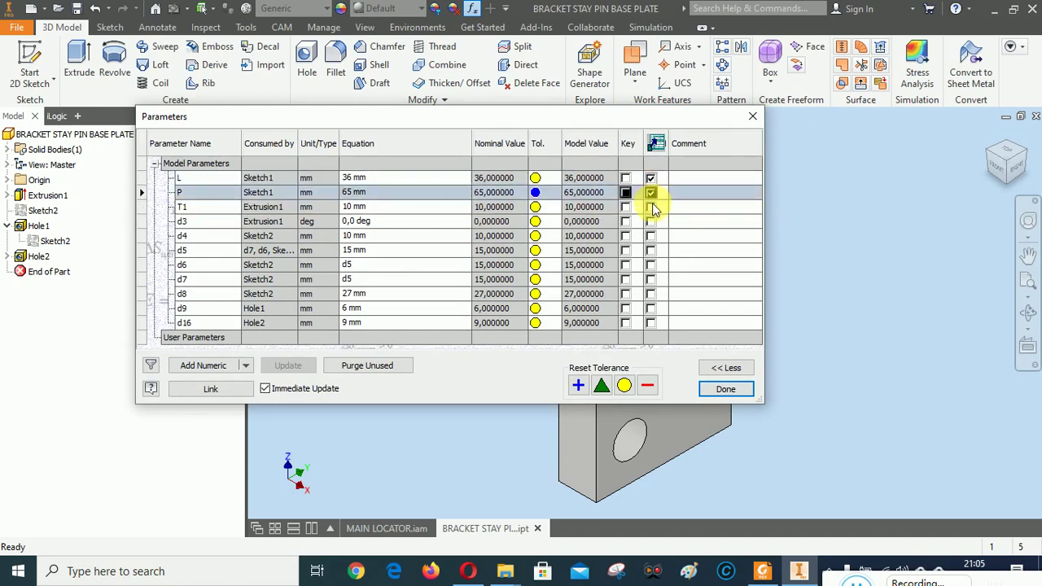
click(652, 207)
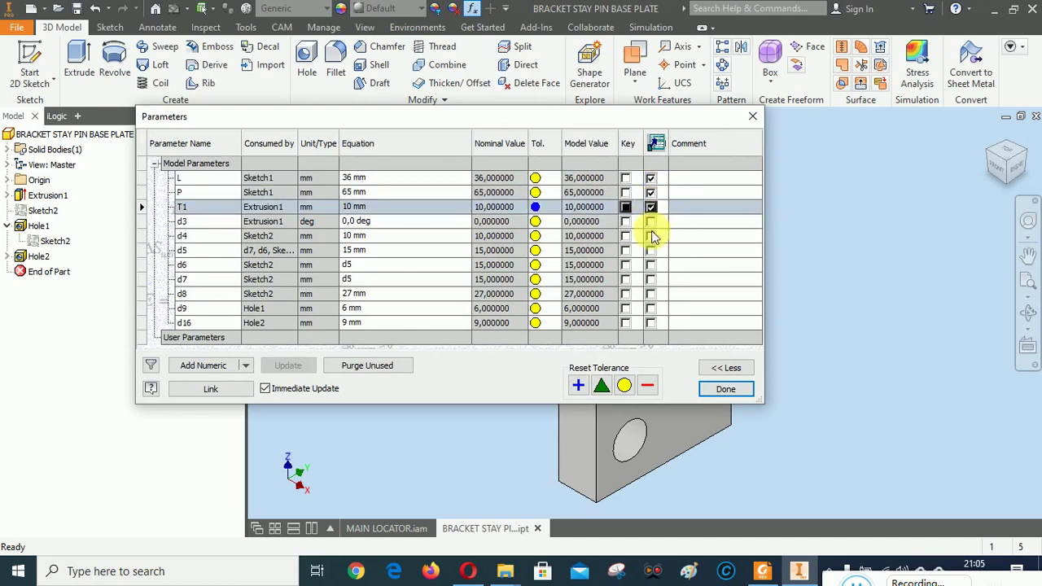
Set the custom property format of parameter L to precision 0 without the units string
right_click(371, 178)
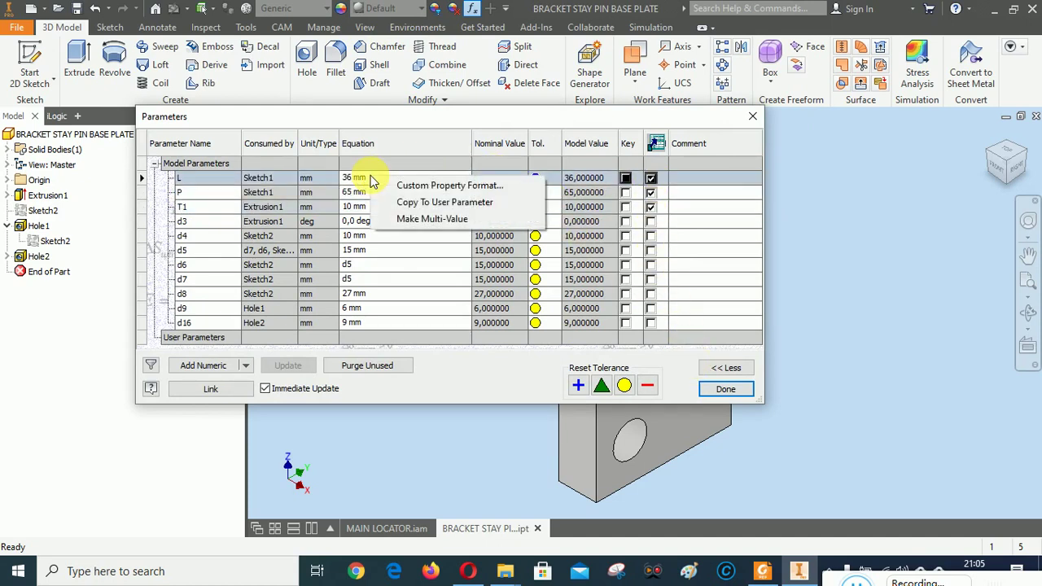
click(423, 187)
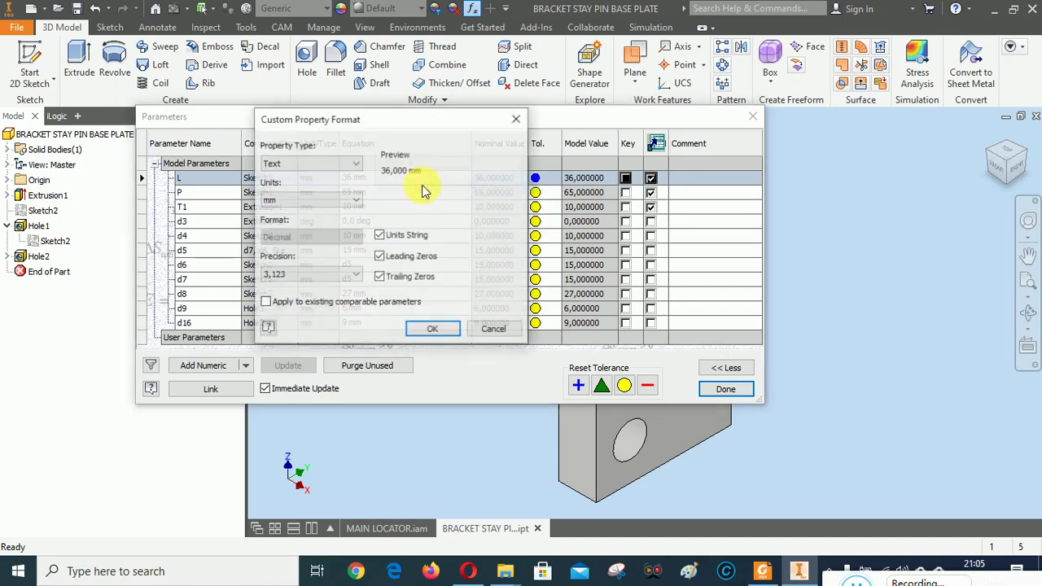
click(378, 278)
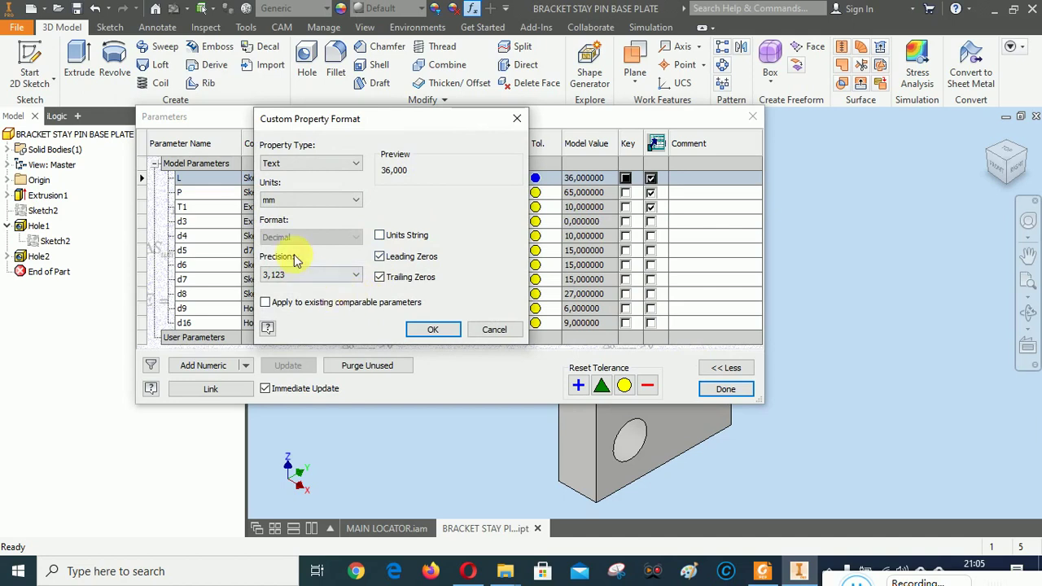
click(302, 275)
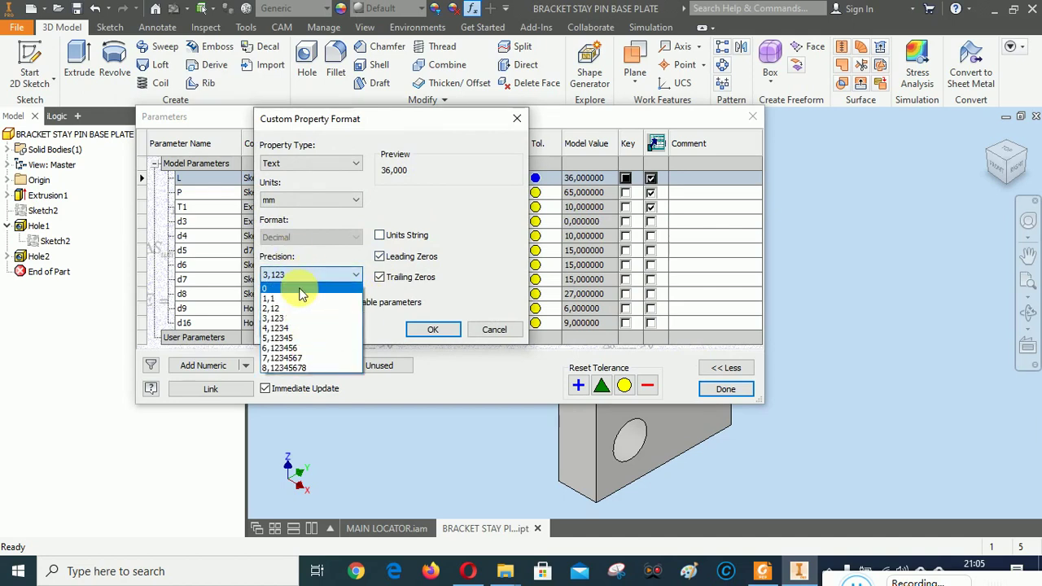
click(300, 291)
click(432, 330)
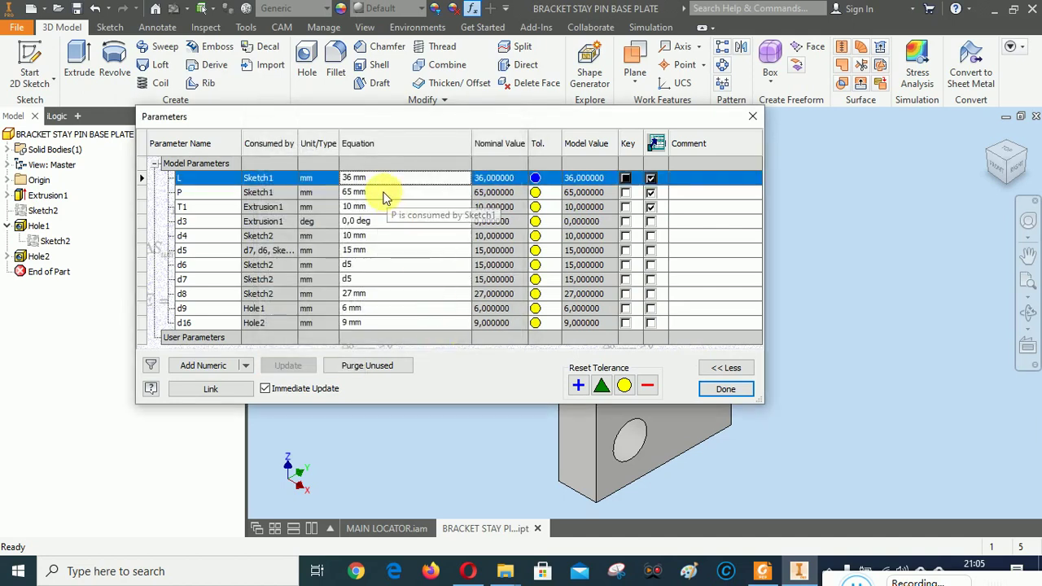
Set the custom property format of parameter P to precision 0 without the units string
right_click(386, 196)
click(434, 204)
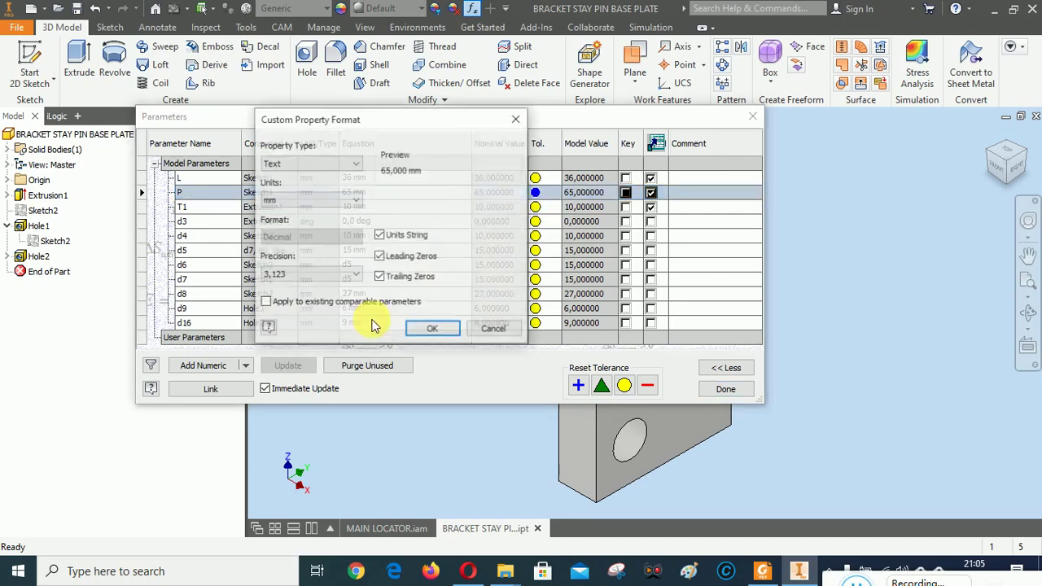
click(298, 276)
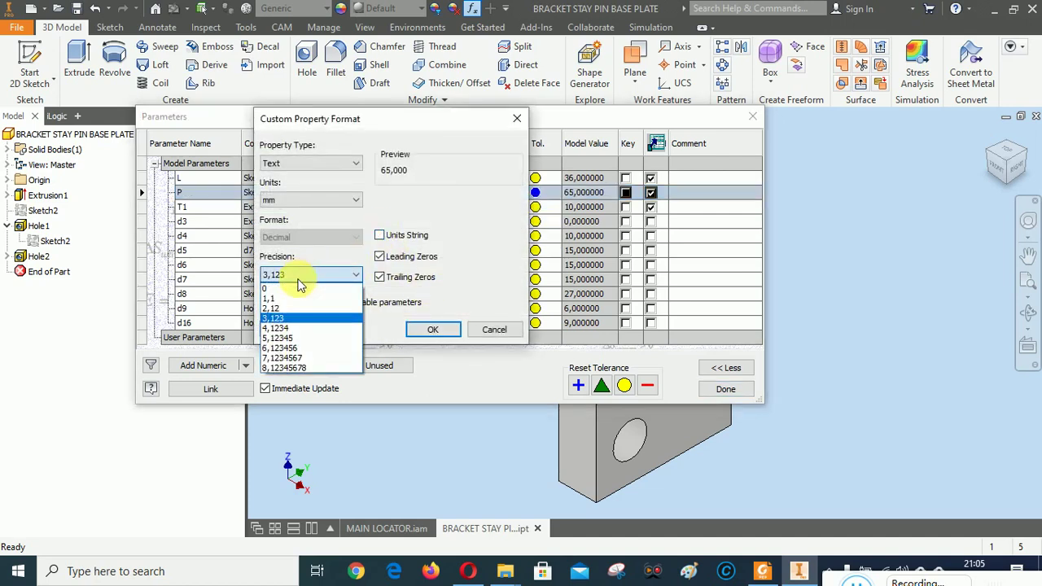
click(300, 287)
click(432, 331)
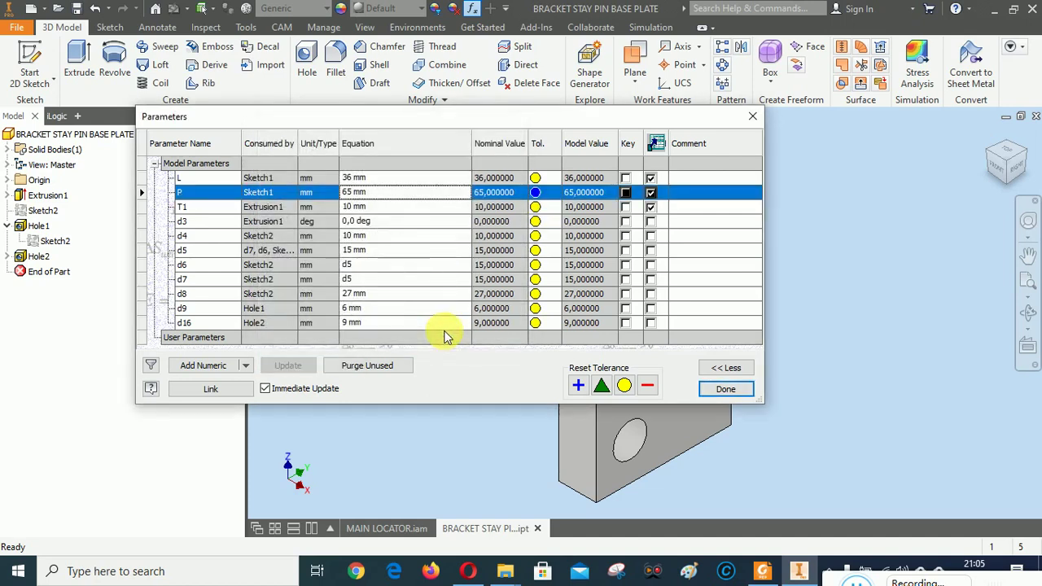
Set the custom property format of parameter T1 to precision 0 without the units string, and save the part
right_click(379, 207)
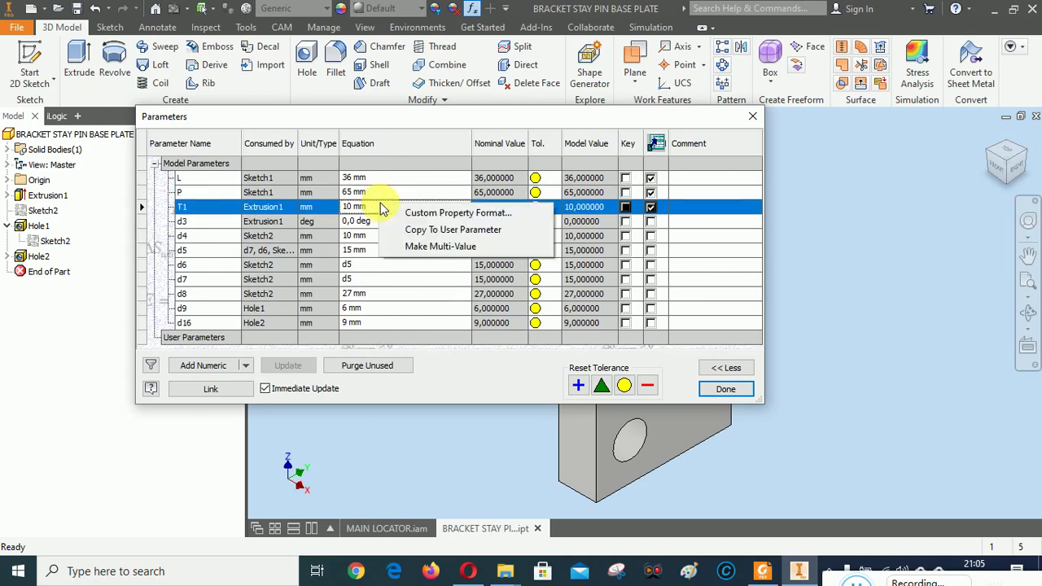
click(423, 214)
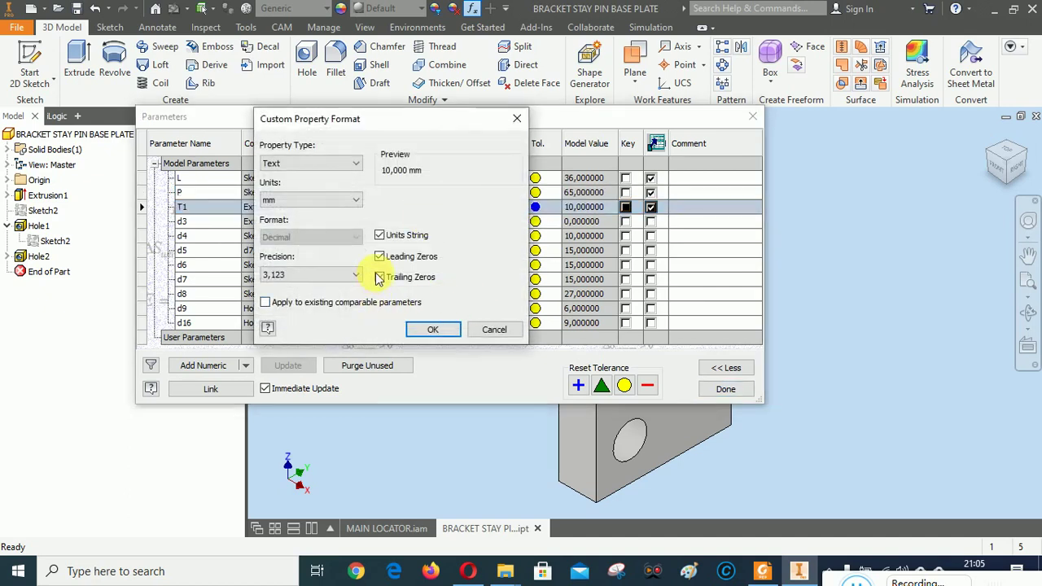
click(380, 235)
click(295, 277)
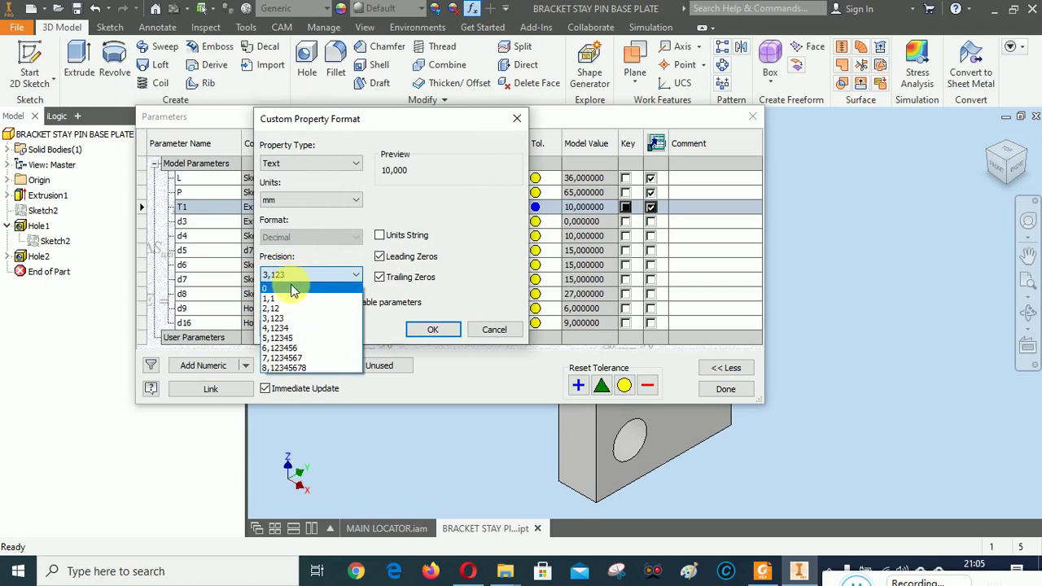
click(290, 284)
click(432, 329)
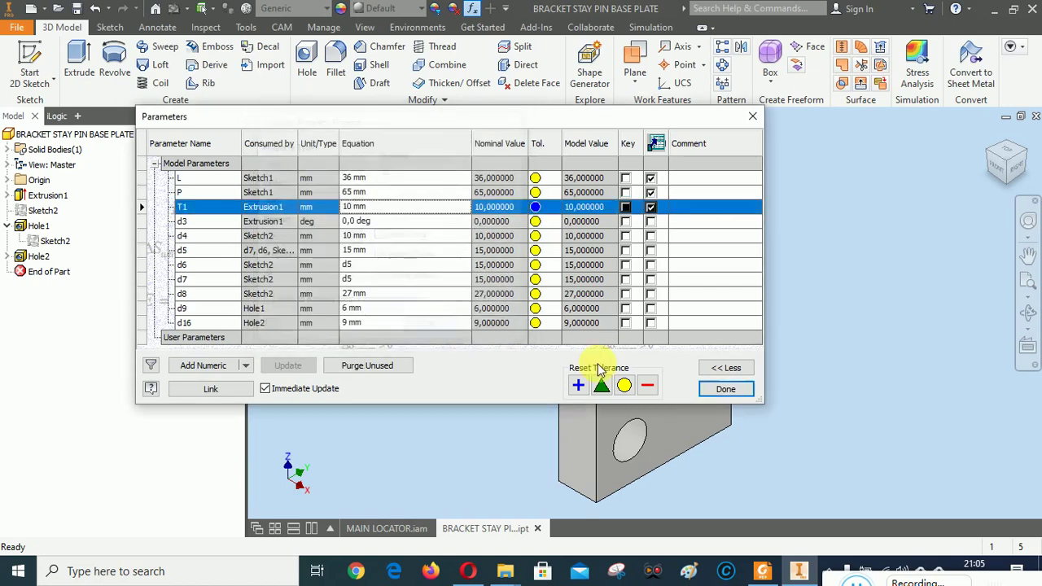
click(724, 388)
click(75, 8)
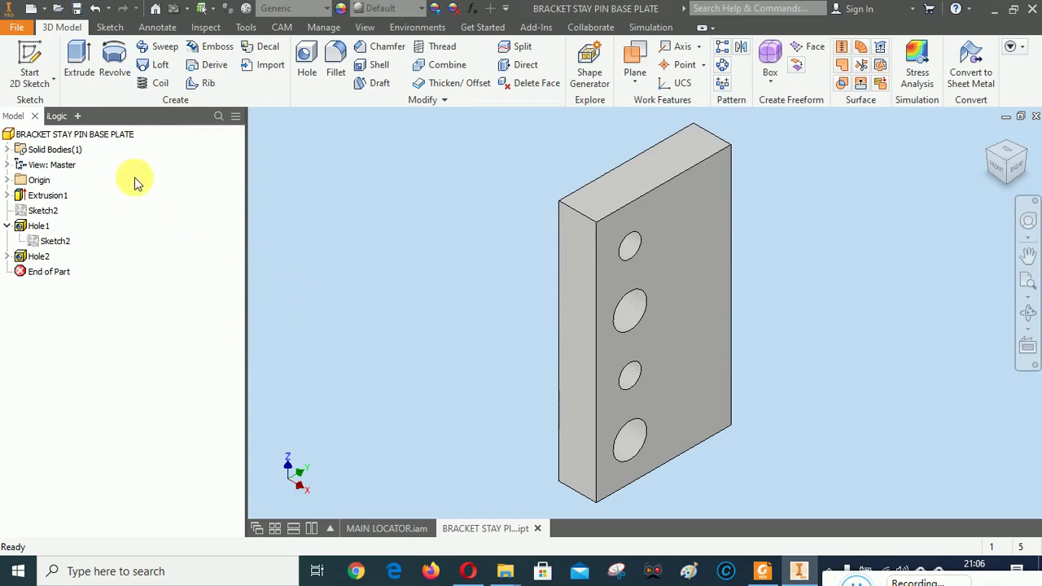
Open the base plate's custom iProperties and name a new text property DIMENSION
click(65, 136)
right_click(67, 140)
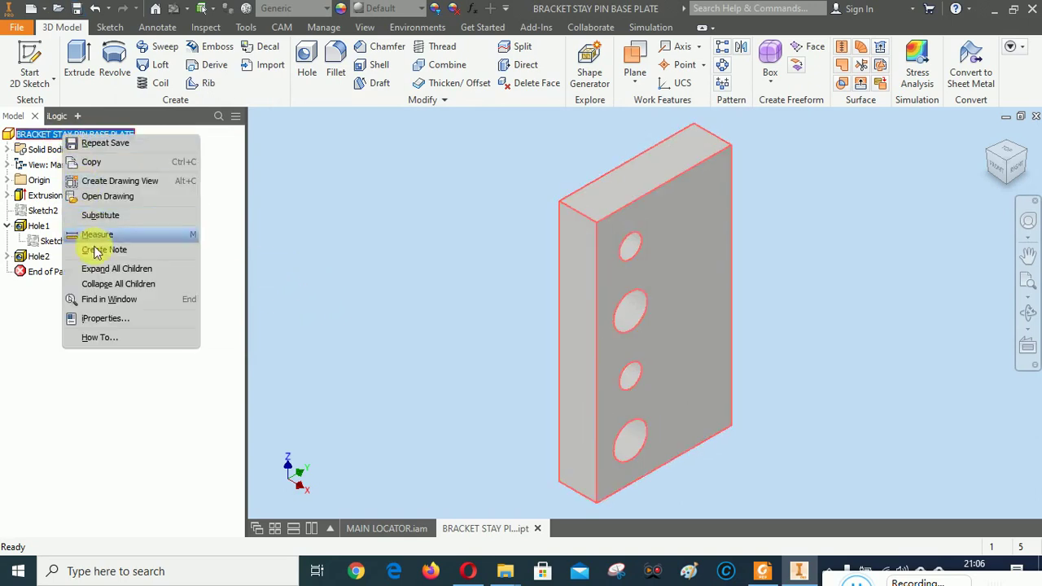
click(104, 322)
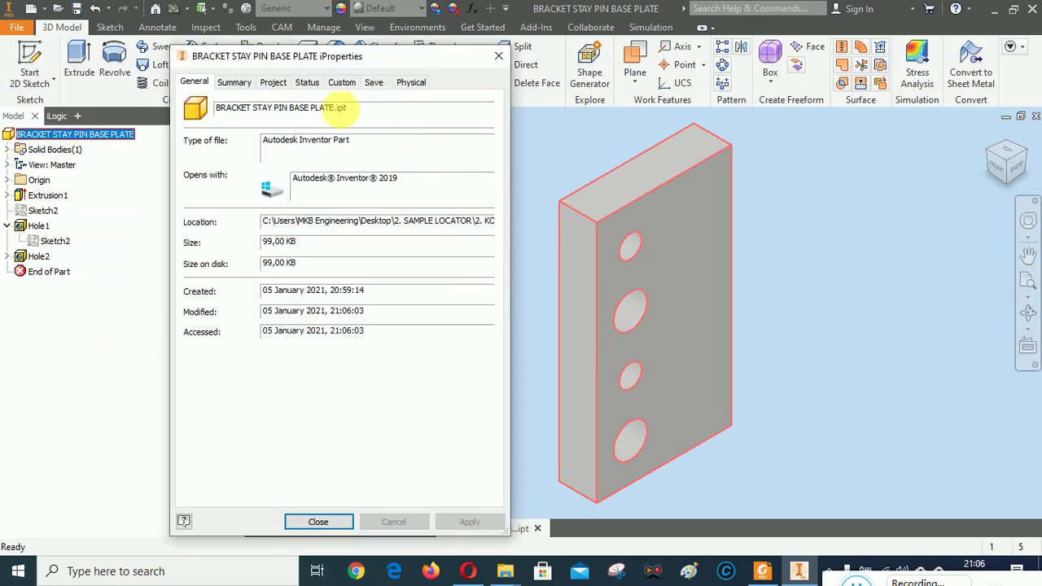
click(272, 85)
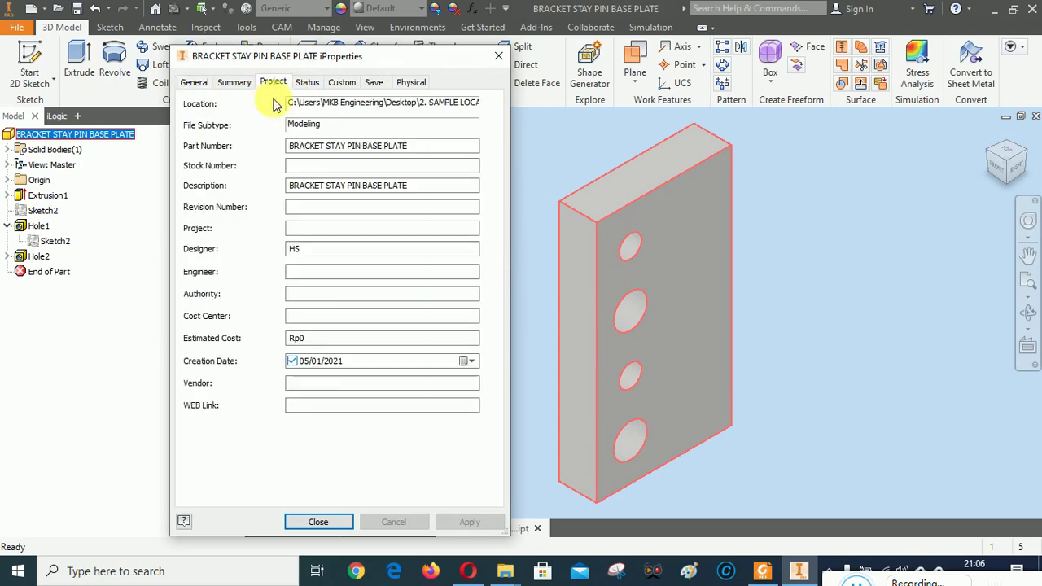
click(342, 82)
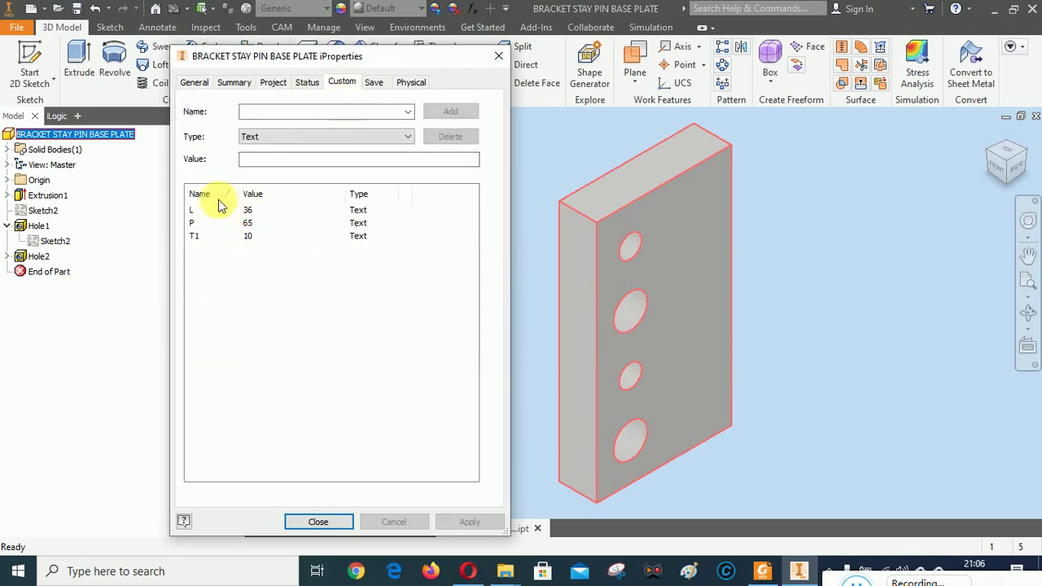
click(326, 112)
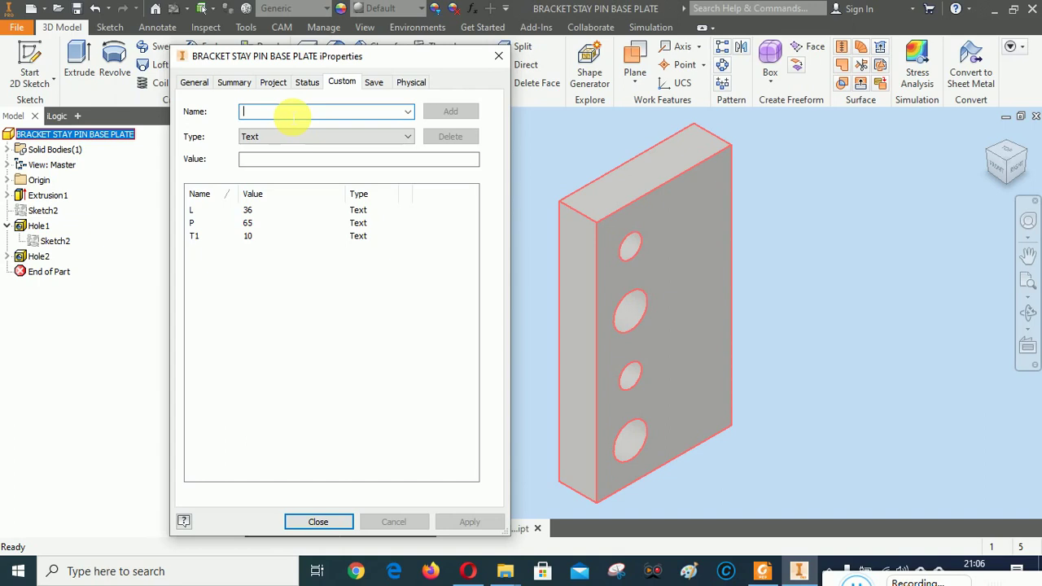
text(DIMENSION)
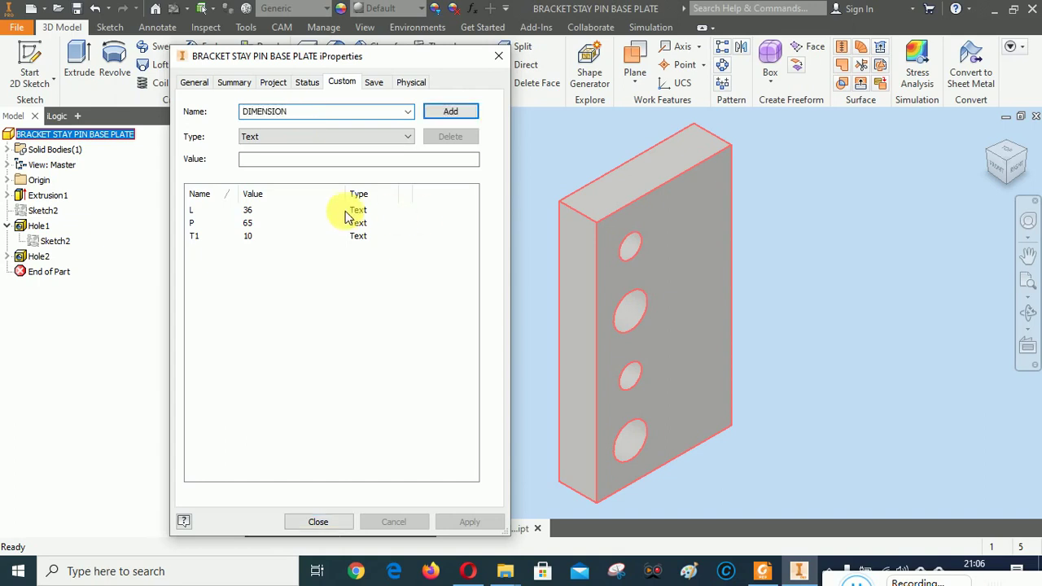
Give the DIMENSION property the value =T<T1>x<L>x<P>, add it to the custom iProperties and apply the change
click(268, 159)
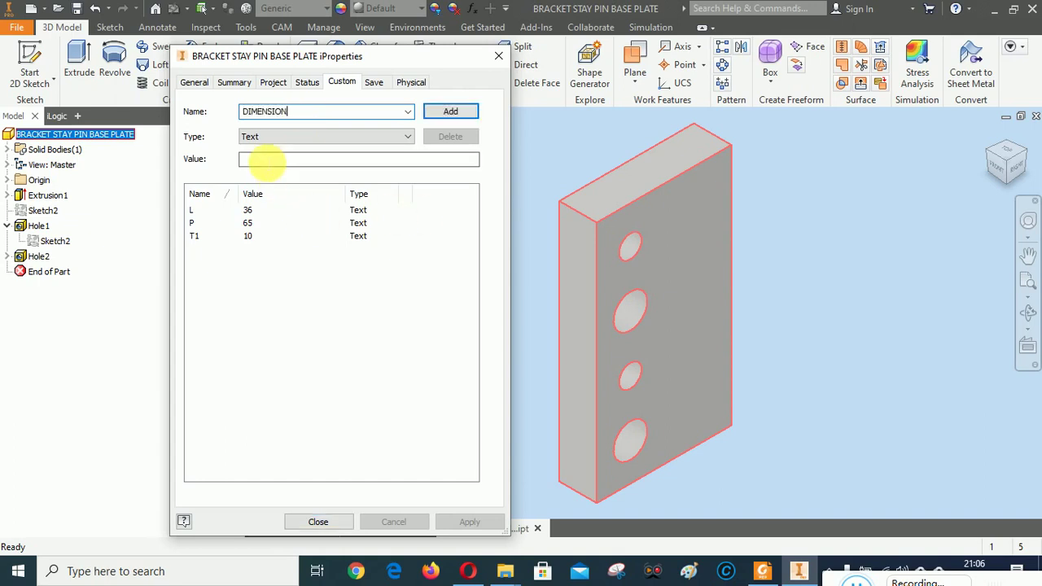
text(=T<>x<>x<>)
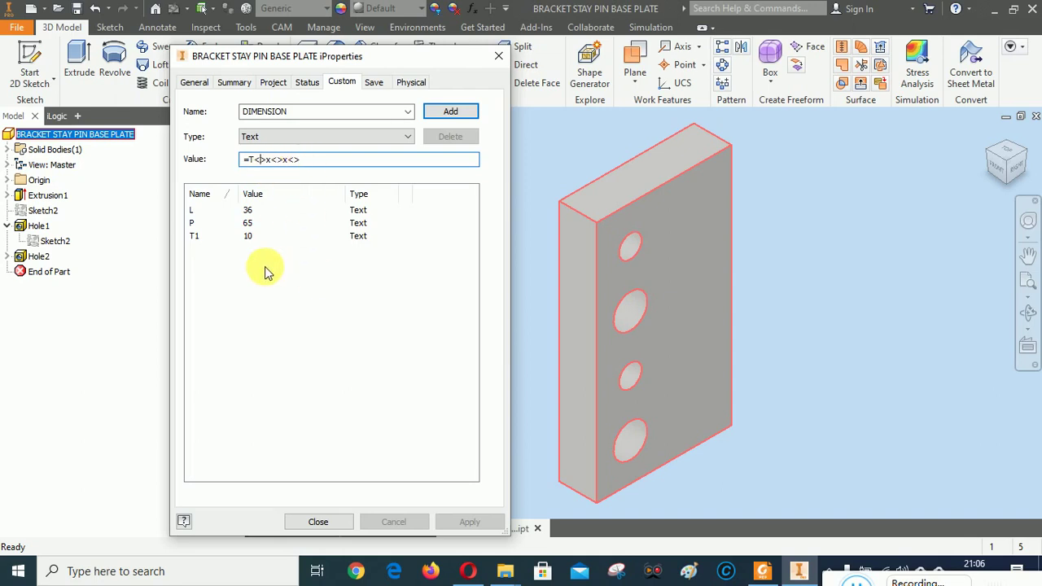
text(T1)
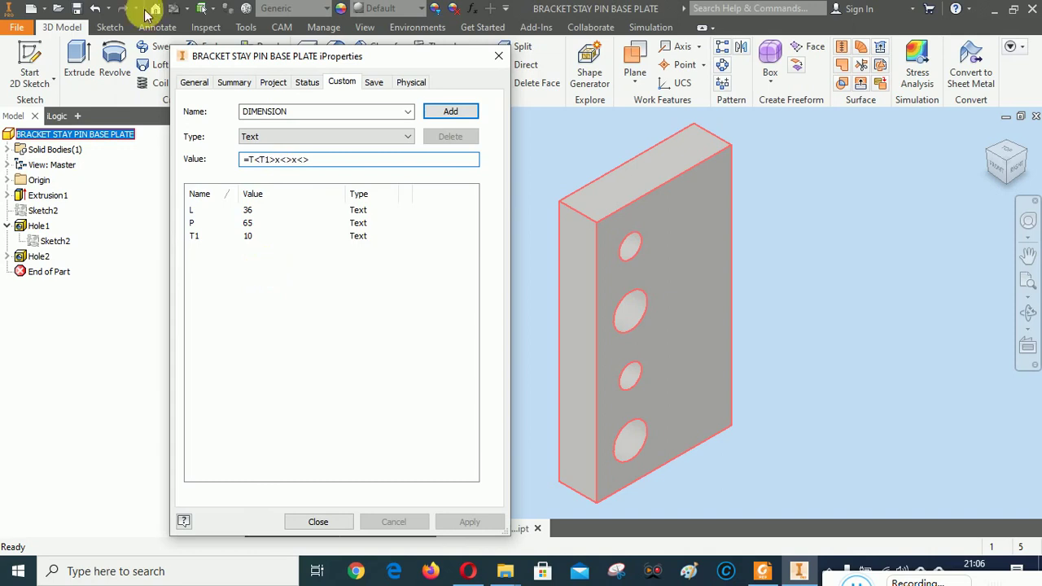
drag(309, 159, 271, 160)
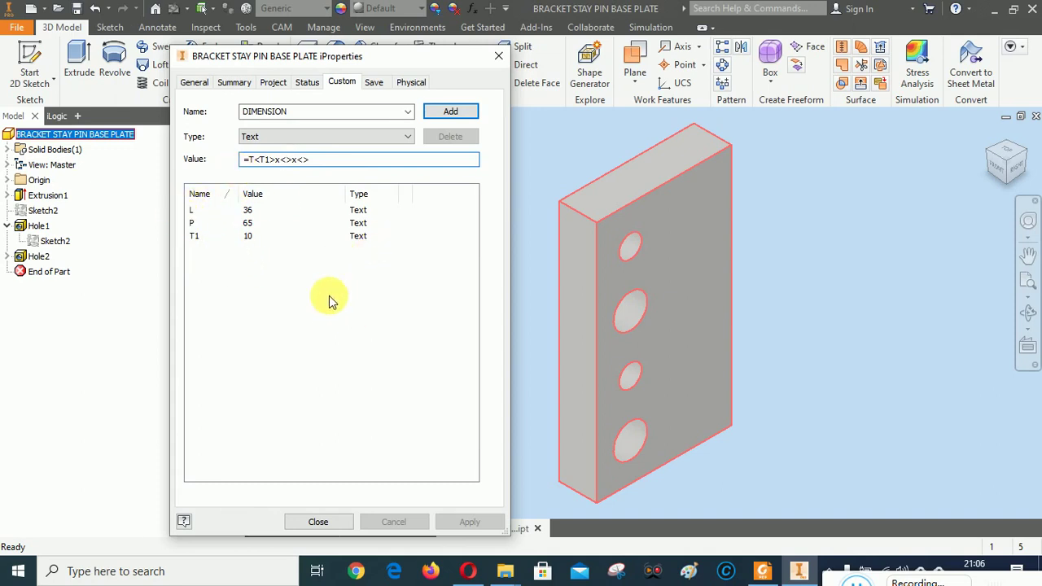
text(L)
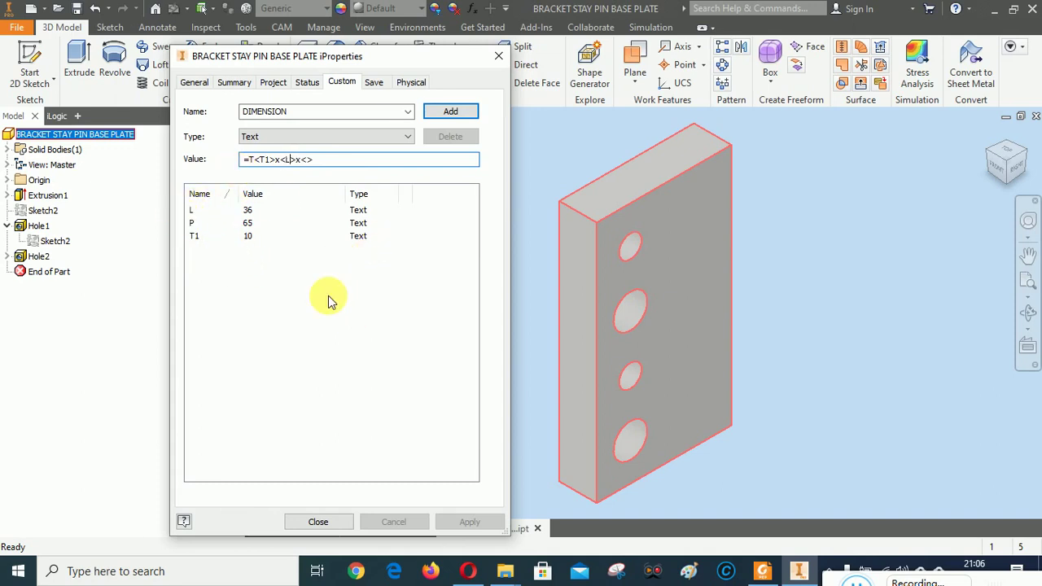
click(307, 160)
text(P)
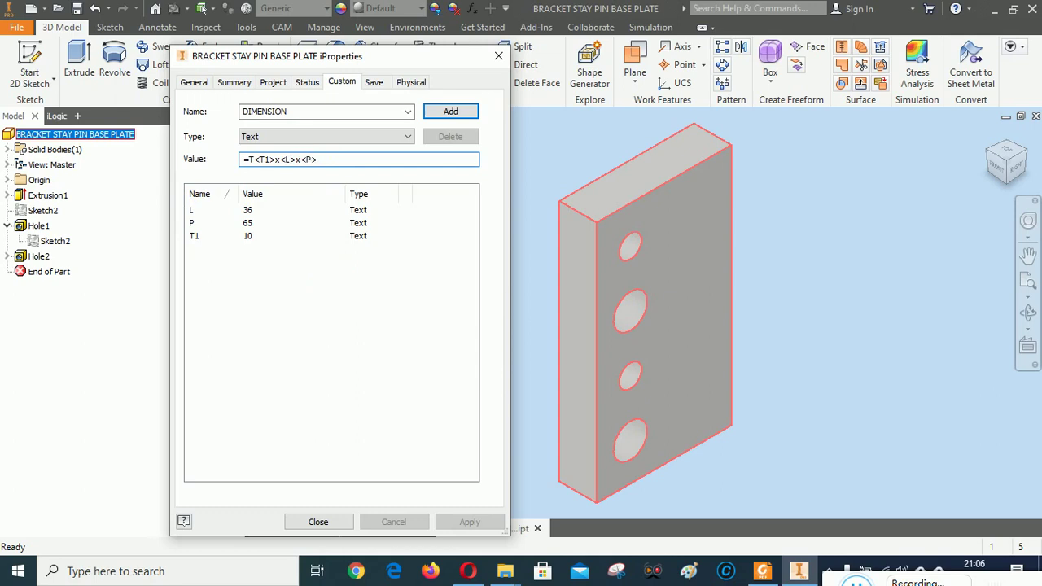
click(464, 112)
click(471, 522)
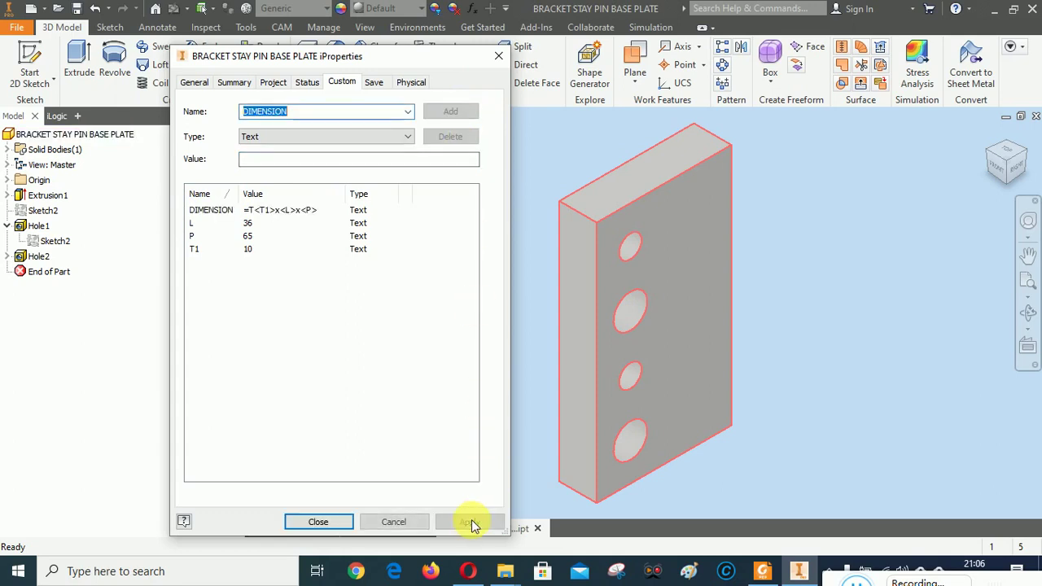
click(316, 522)
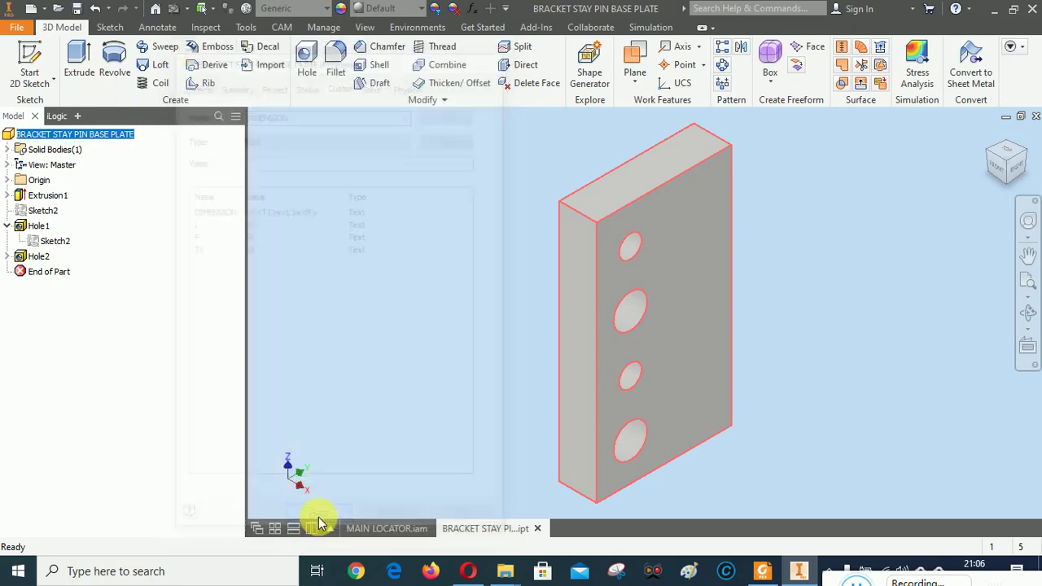
Check the evaluated DIMENSION value in the part's custom iProperties
right_click(81, 139)
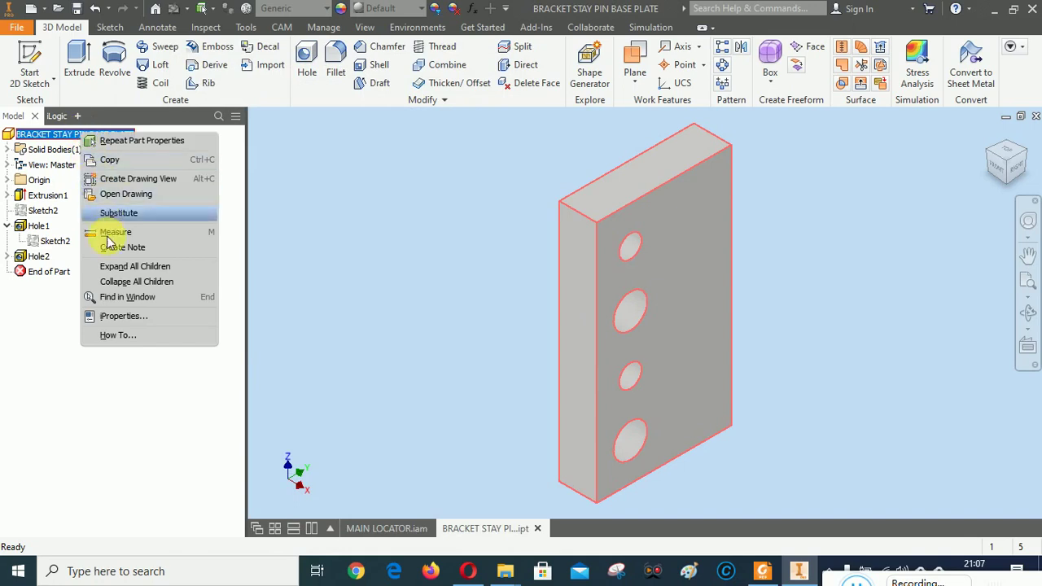
click(130, 323)
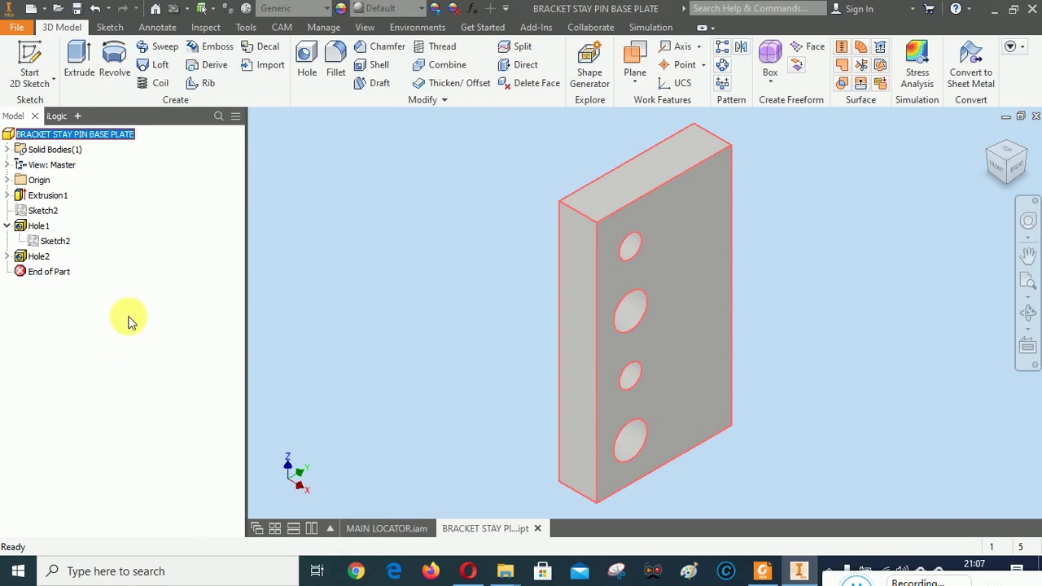
click(342, 83)
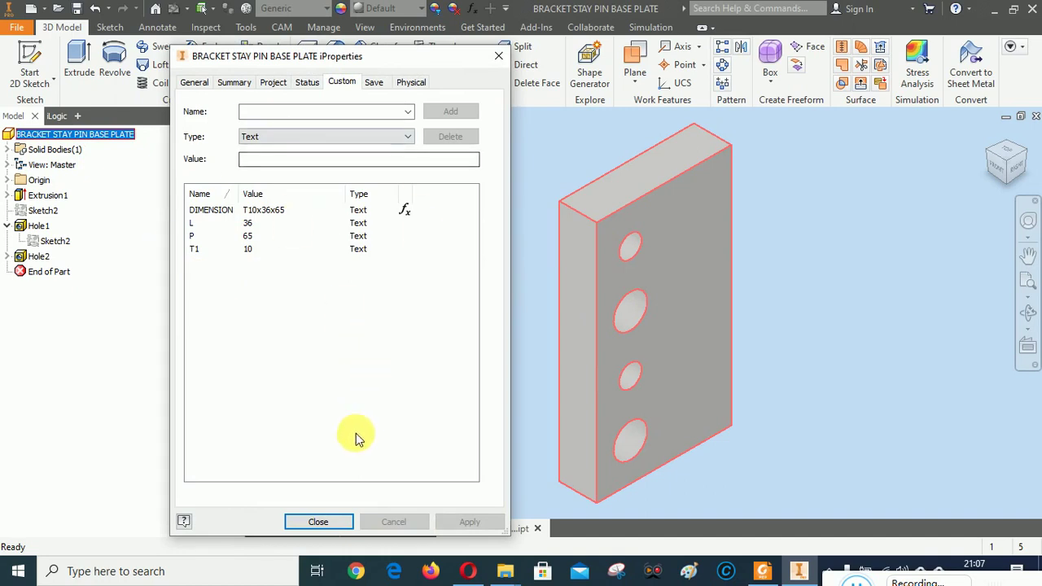
click(318, 522)
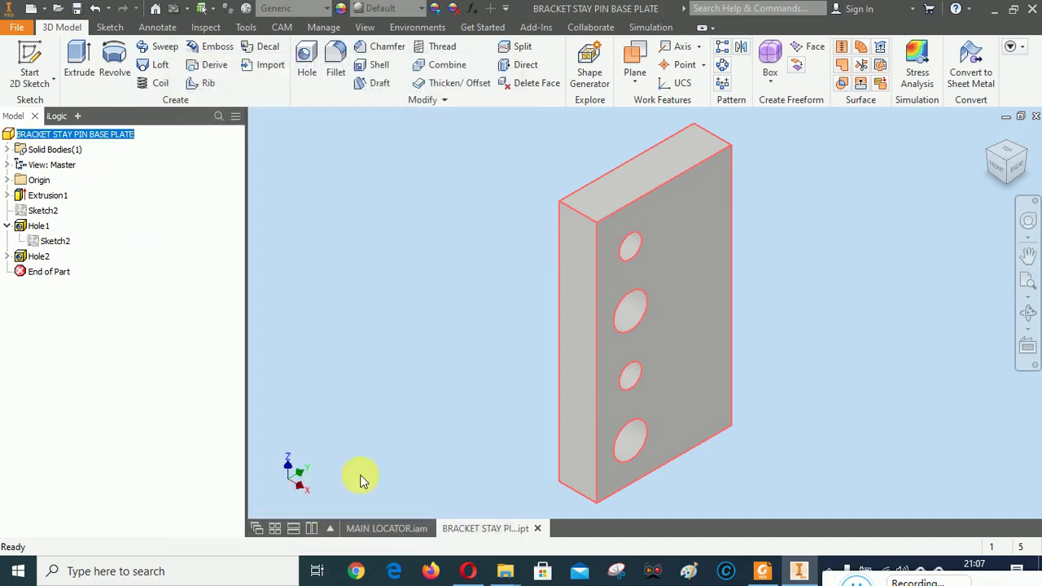
Set the base plate's material to Steel, Mild
click(386, 260)
click(326, 15)
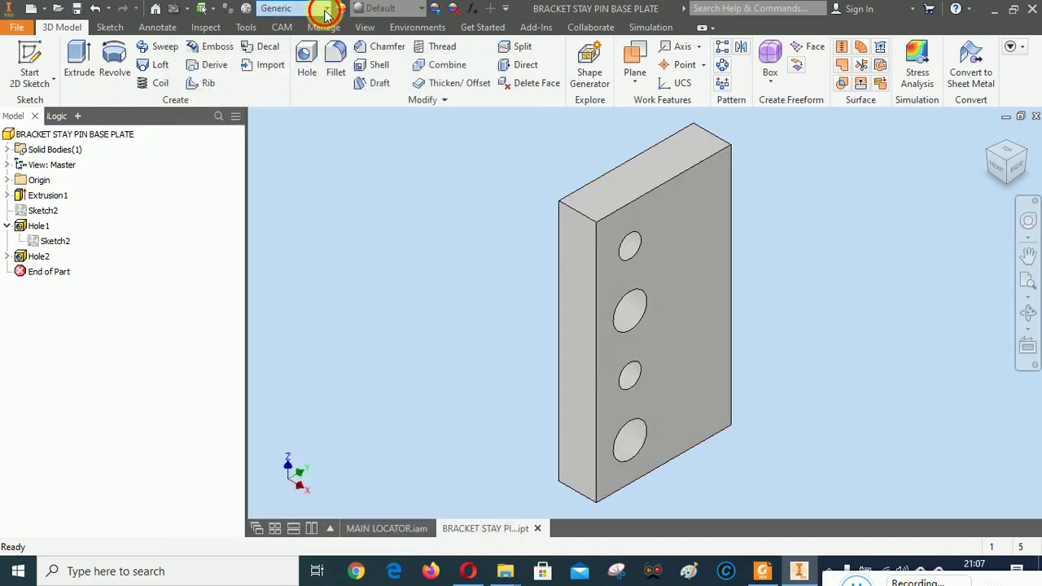
scroll(329, 236, down, 5)
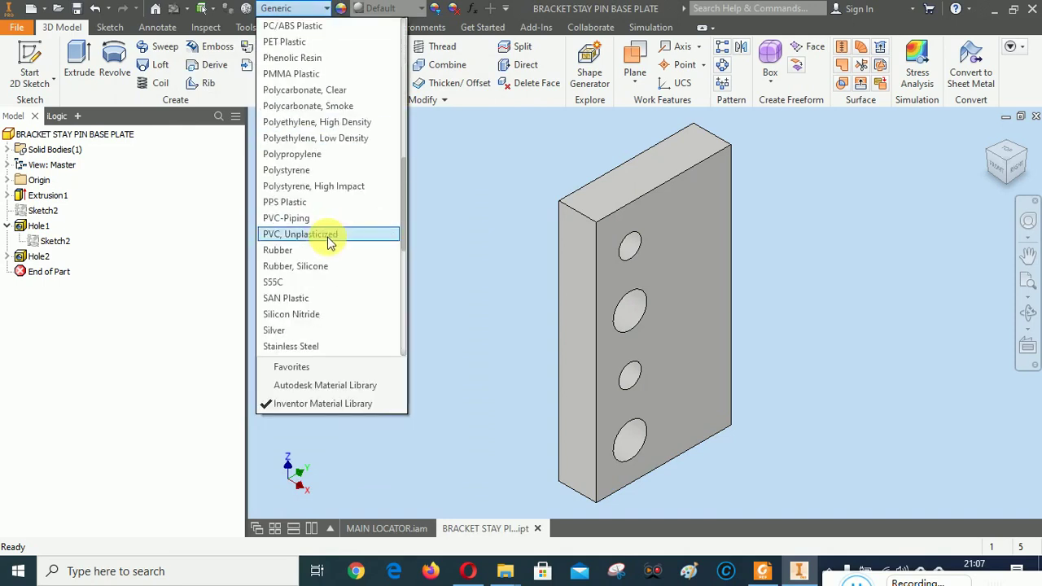
scroll(329, 239, down, 5)
click(299, 267)
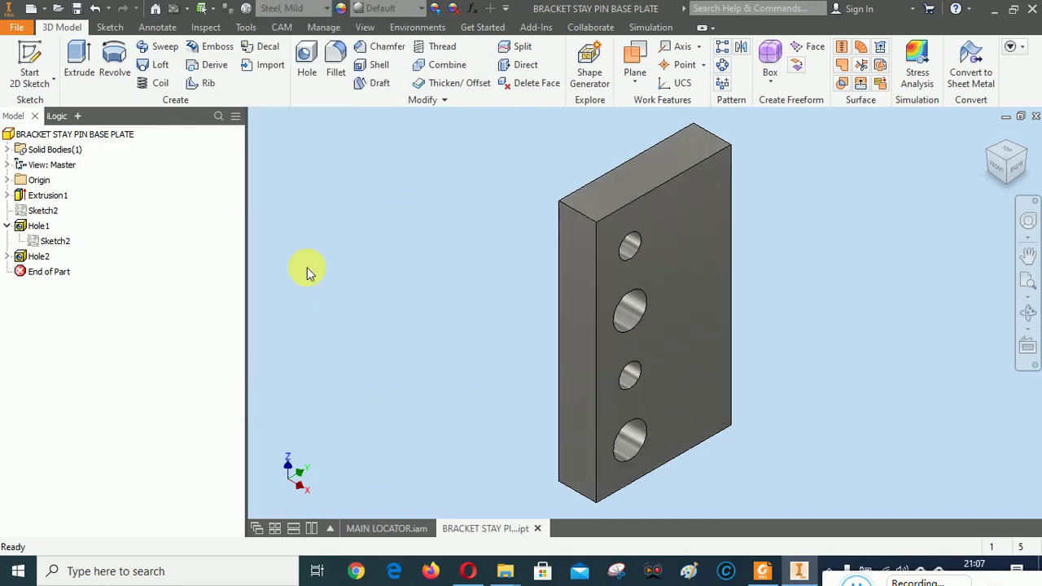
Set the base plate's appearance to Cadet Blue and save the part
click(384, 10)
scroll(399, 179, up, 10)
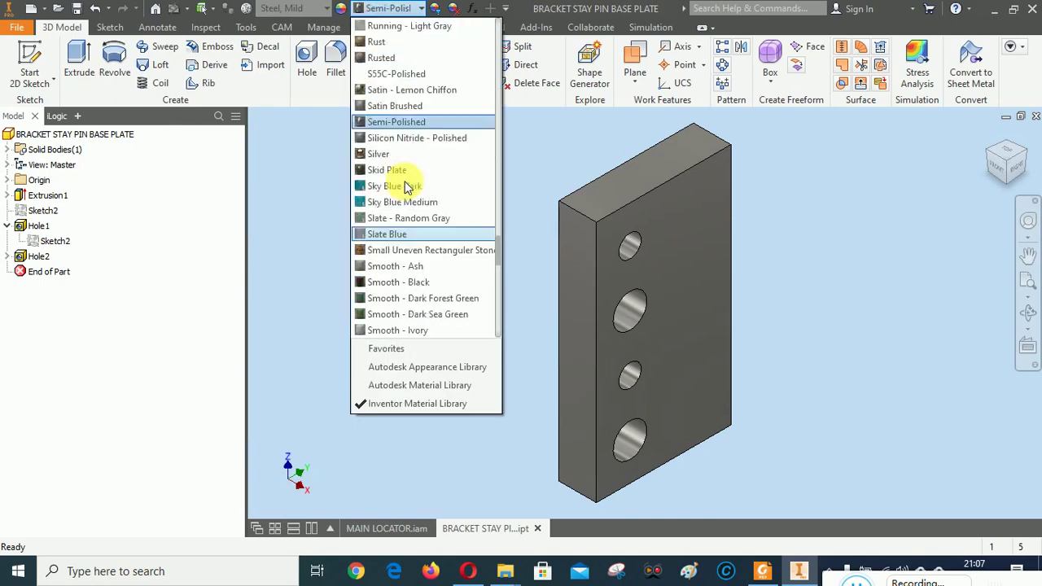
scroll(407, 187, up, 20)
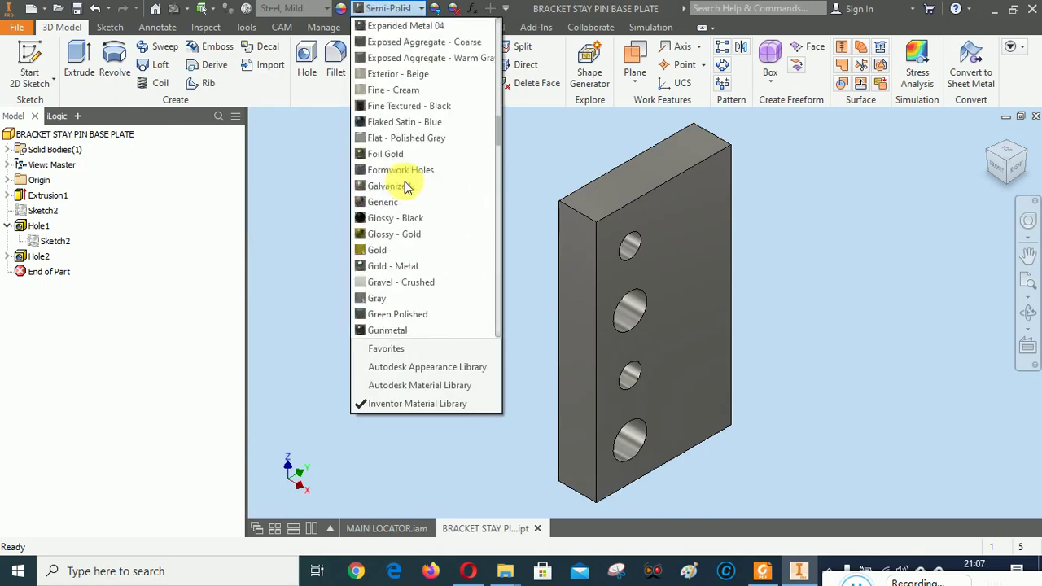
scroll(407, 187, up, 4)
scroll(407, 187, up, 9)
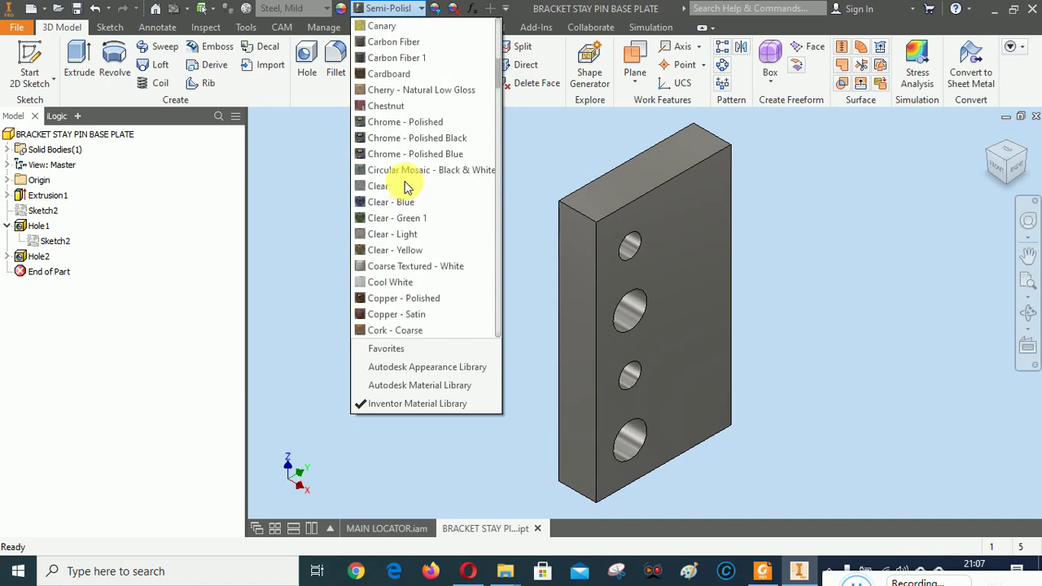
click(387, 202)
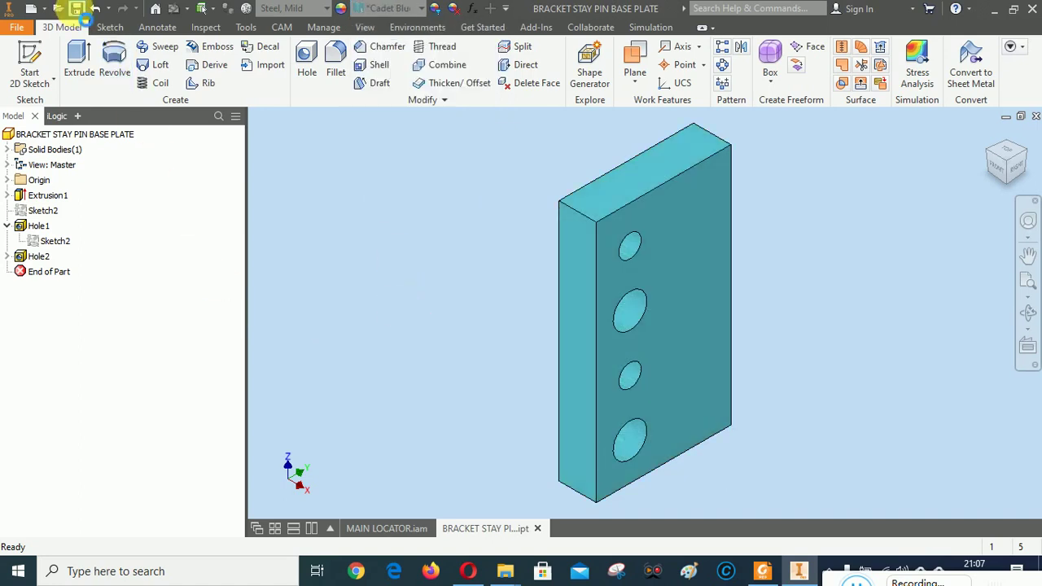
Update the mass and other physical properties in the base plate's iProperties, and save the part
right_click(50, 138)
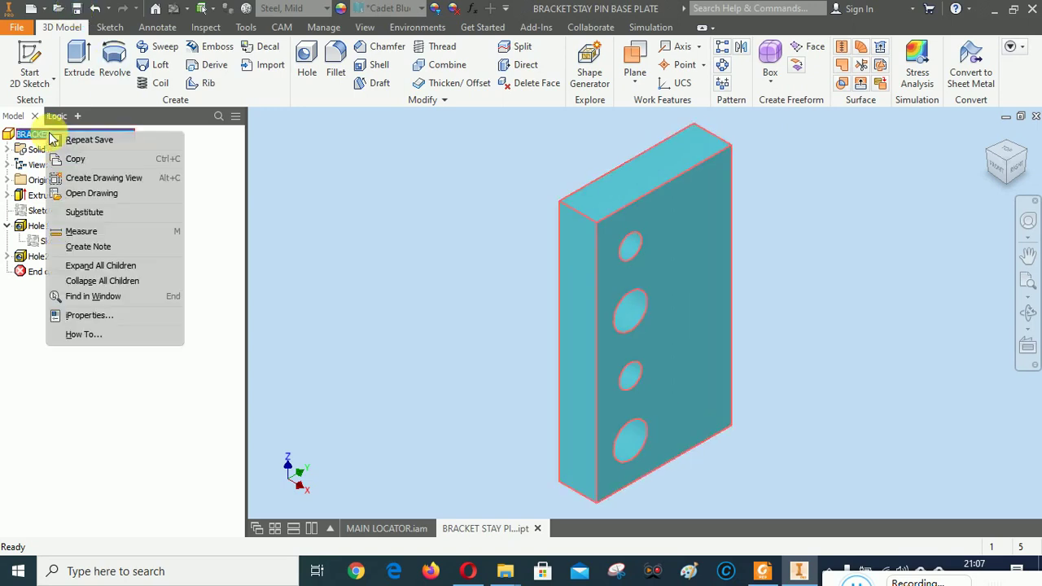
click(91, 315)
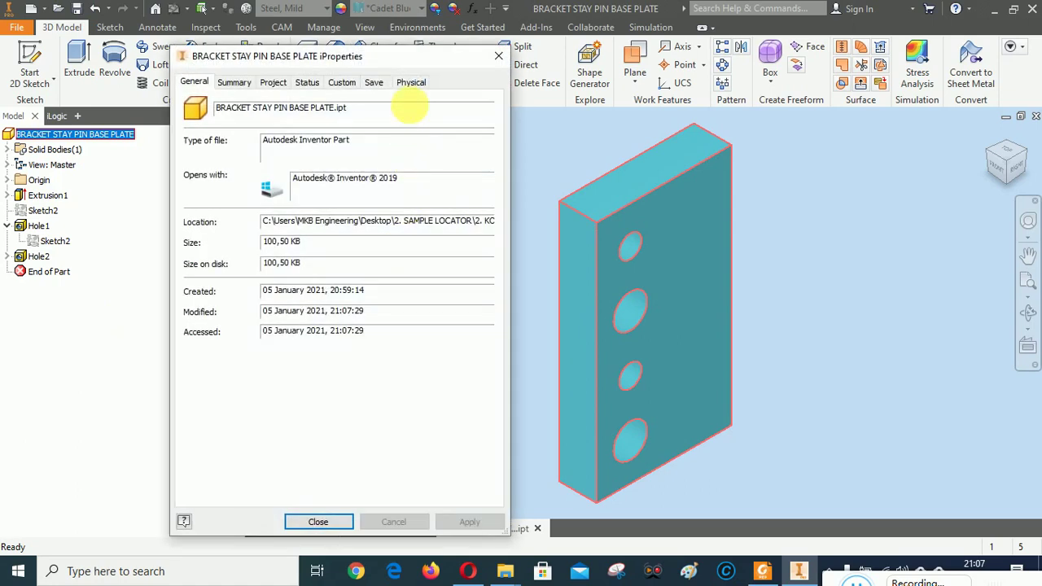
click(411, 82)
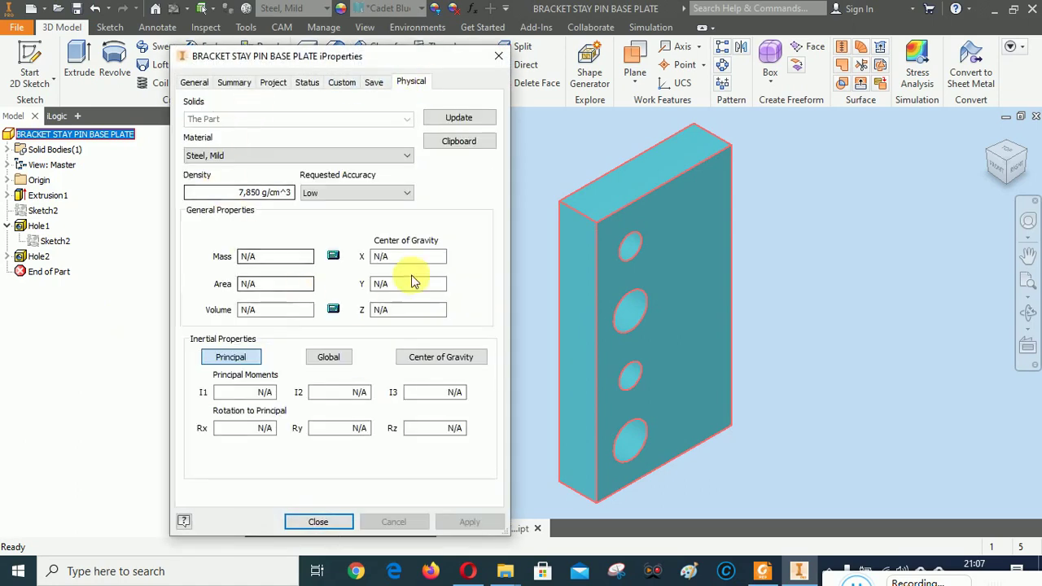
click(459, 117)
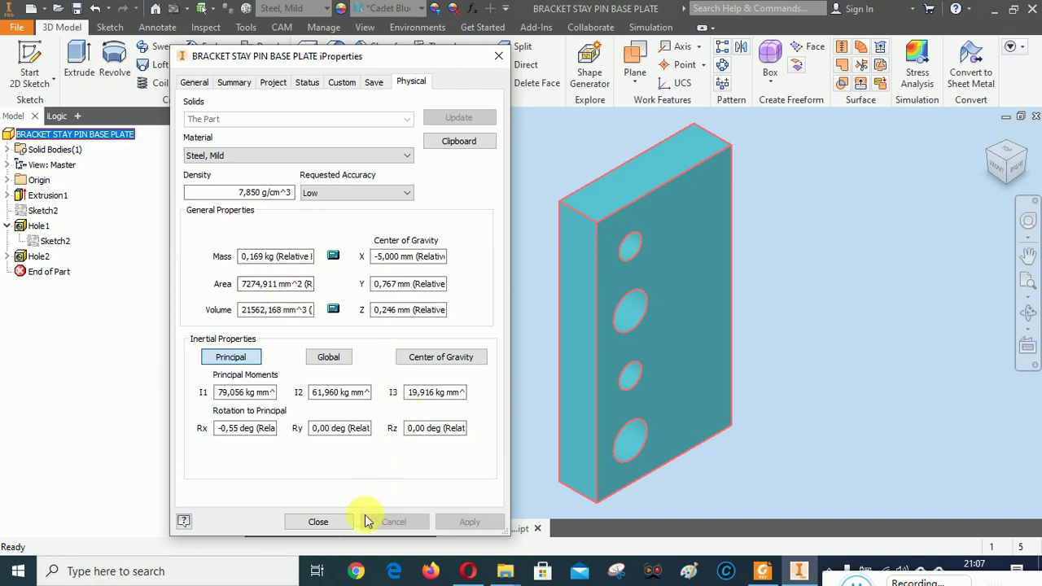
click(338, 523)
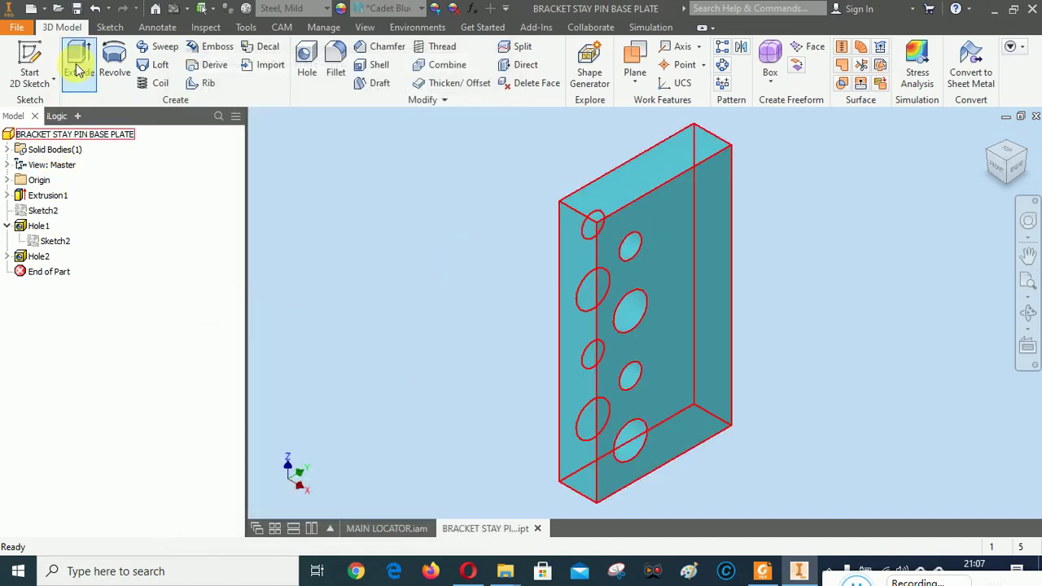
click(78, 9)
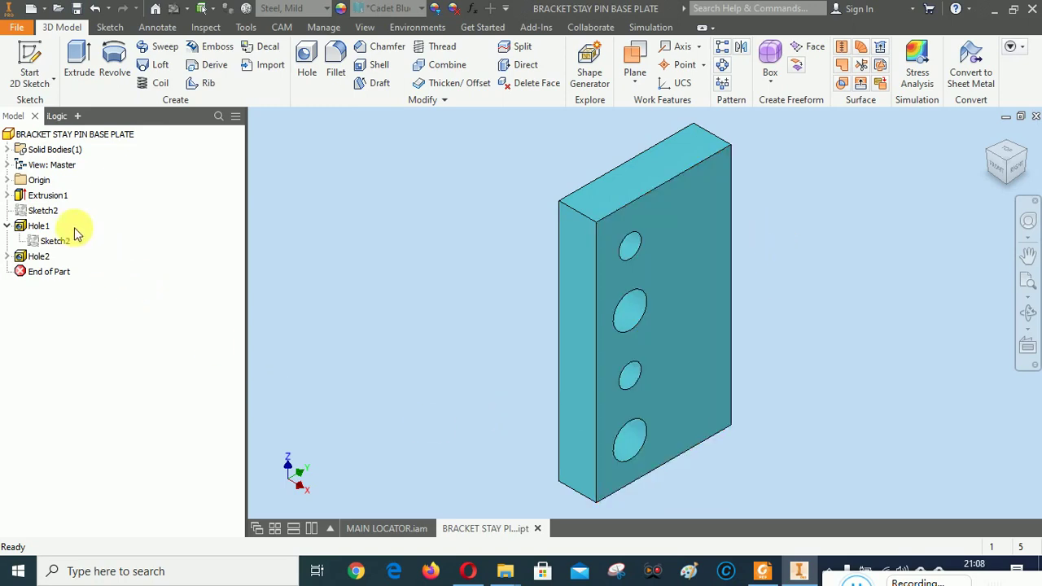
Create a new part from the Standard.ipt template and start saving it
click(33, 10)
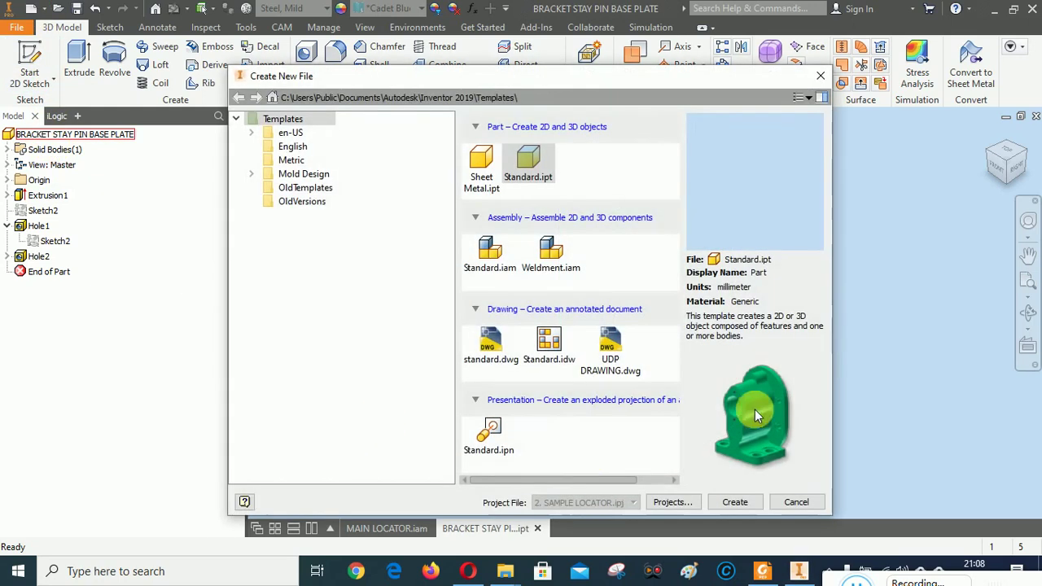
click(739, 504)
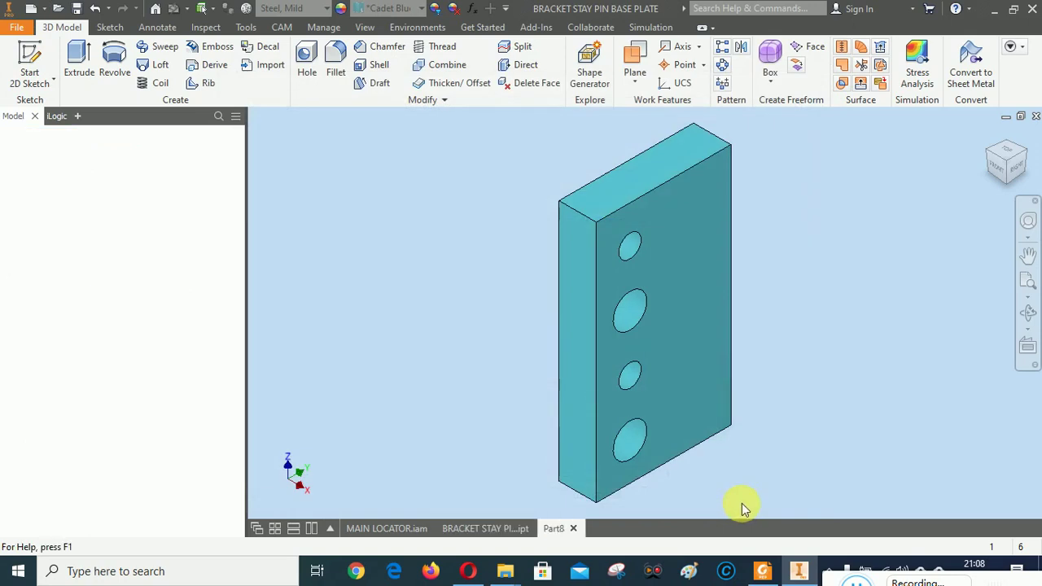
click(76, 8)
Save the new part as BRACKET STAY PIN SIDE PLATE in the 2. KOMPONEN folder, taking the name from the PDF parts list
click(762, 571)
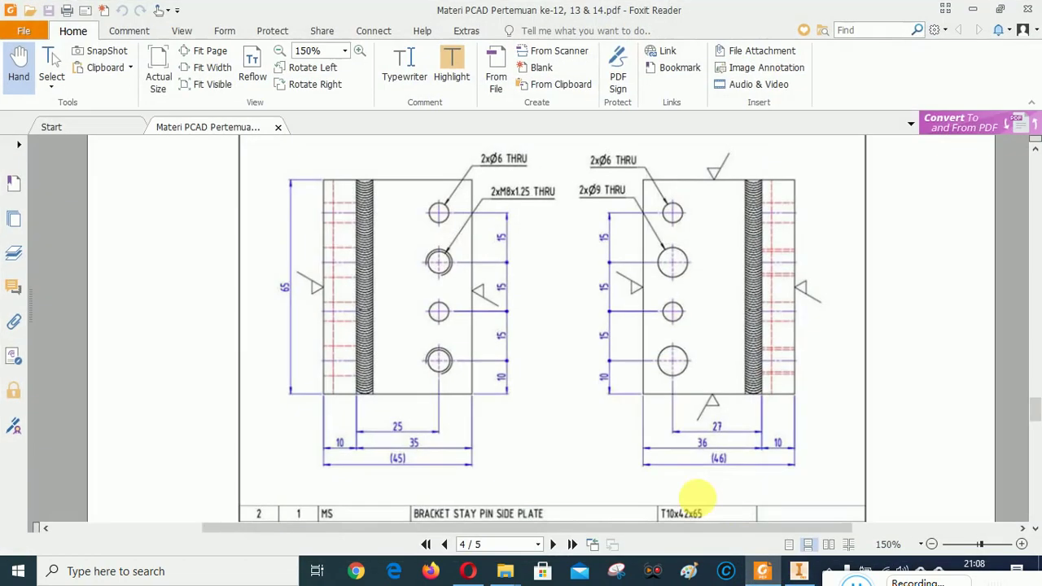
scroll(586, 326, down, 5)
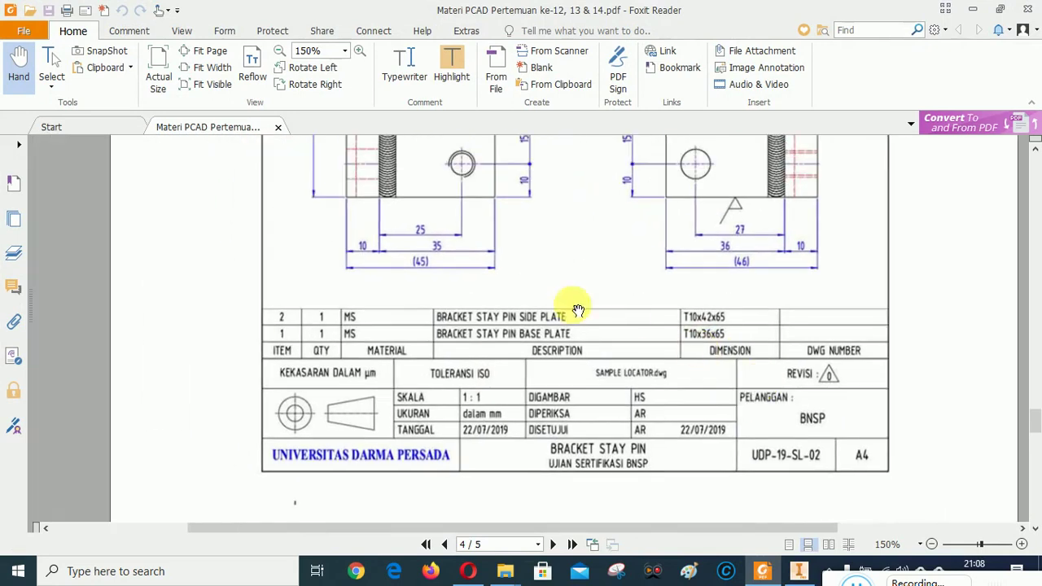
click(800, 571)
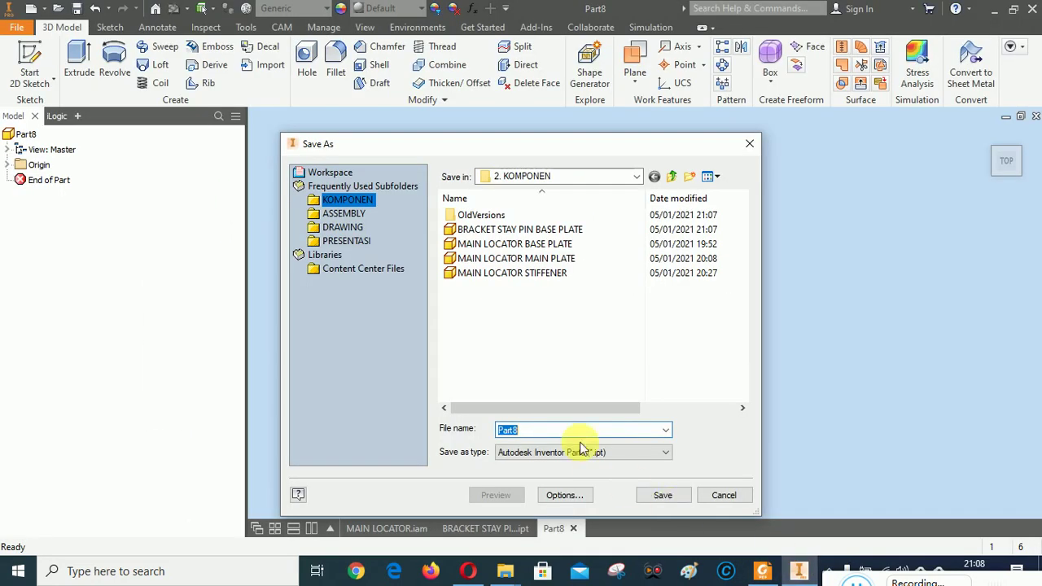
text(BRACK)
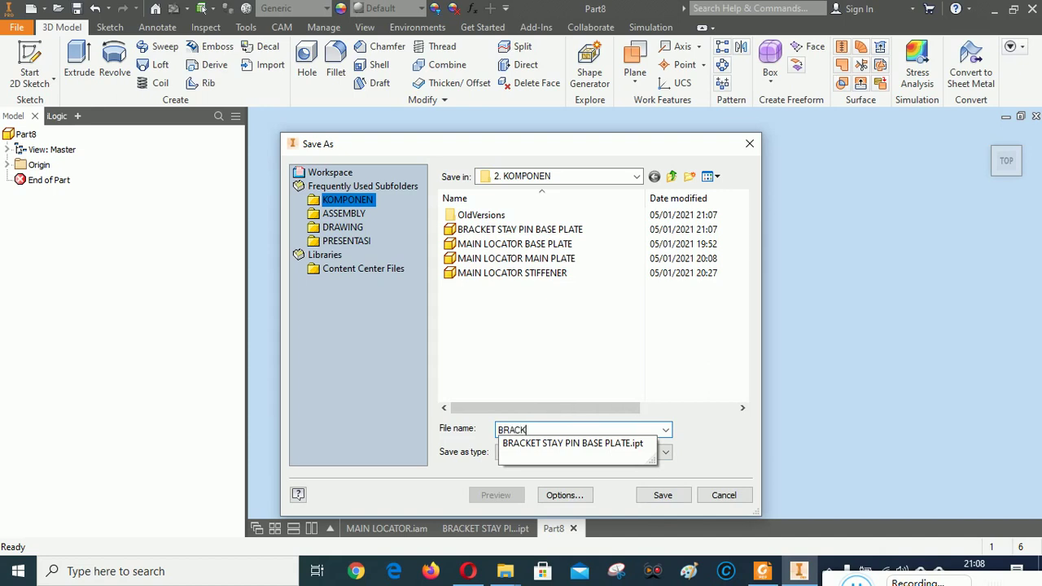
text(ET STAY PIN SIDE PL)
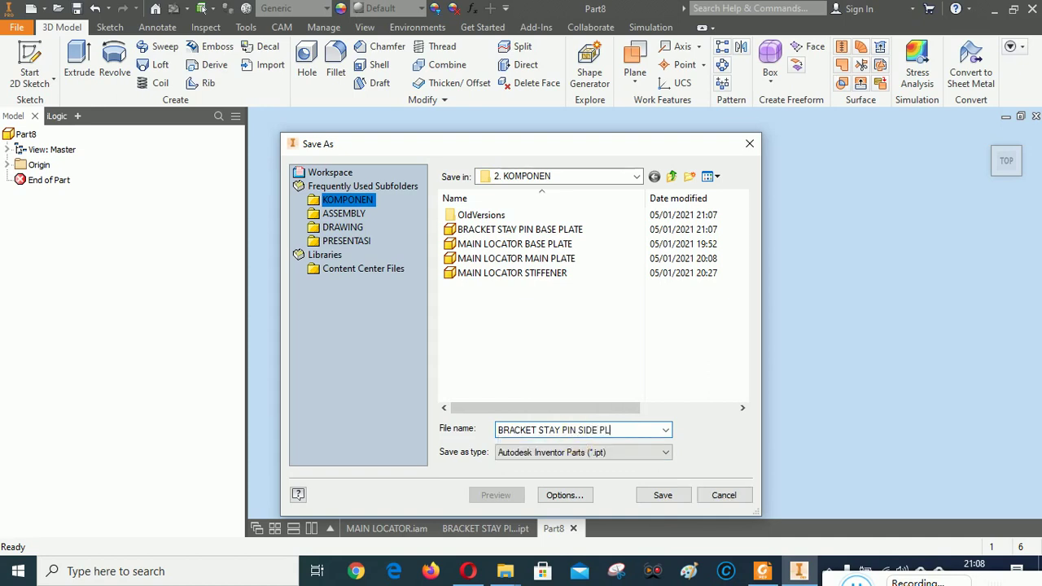
text(ATE)
click(671, 494)
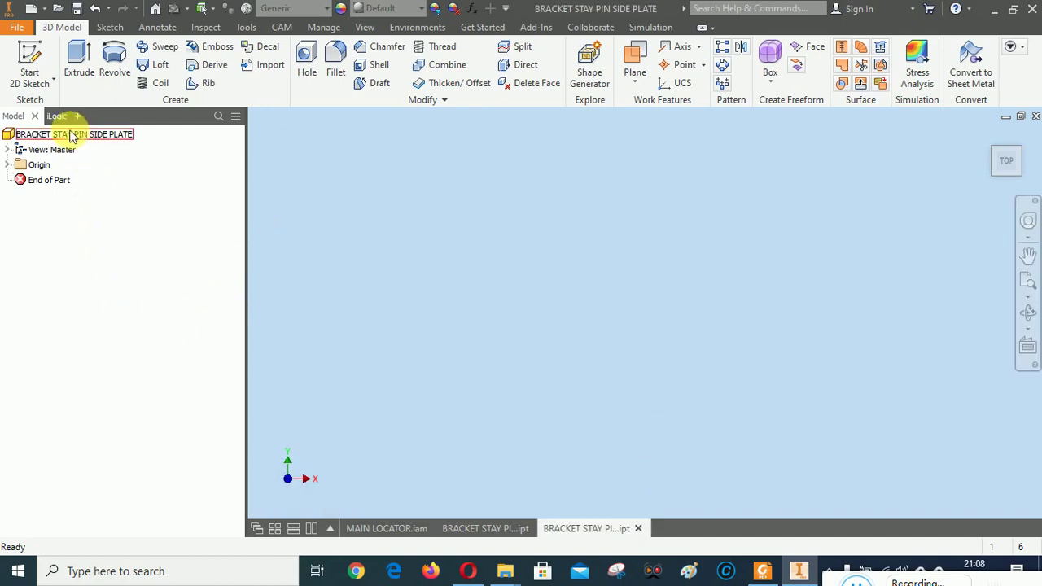
Copy the part number BRACKET STAY PIN SIDE PLATE into the Description of the part's iProperties and apply it
right_click(67, 137)
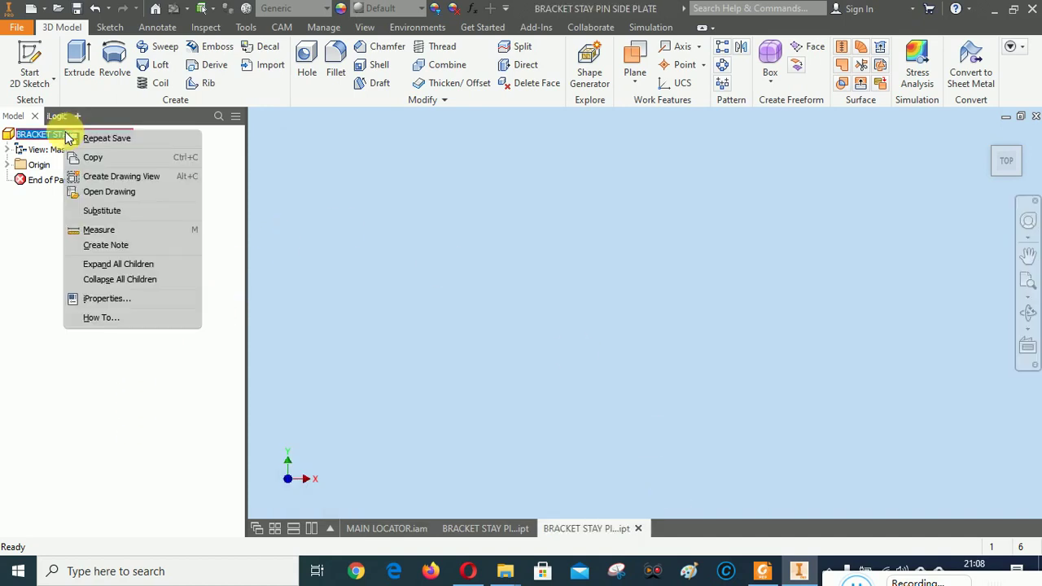
click(93, 300)
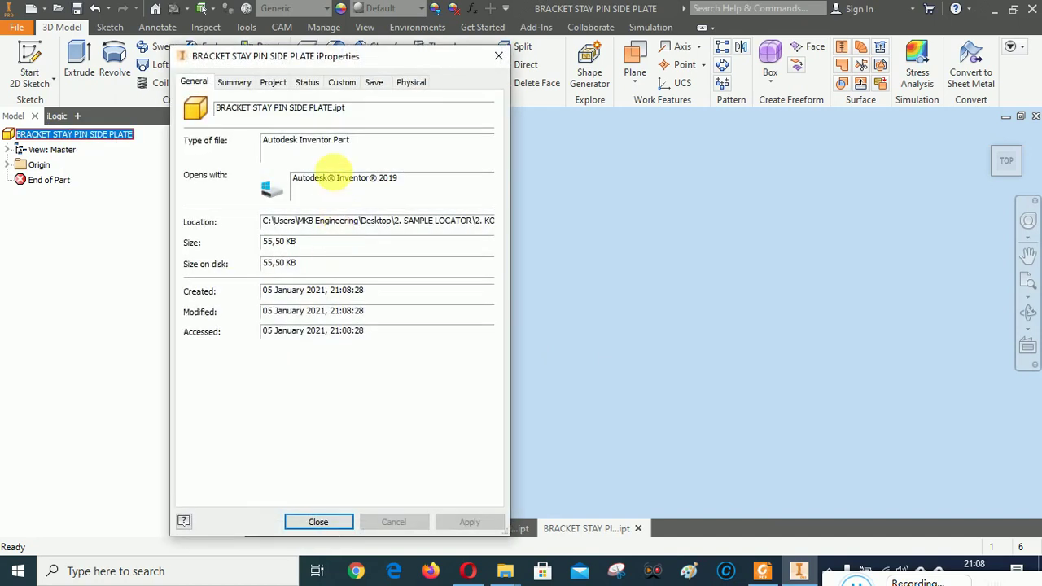
click(274, 80)
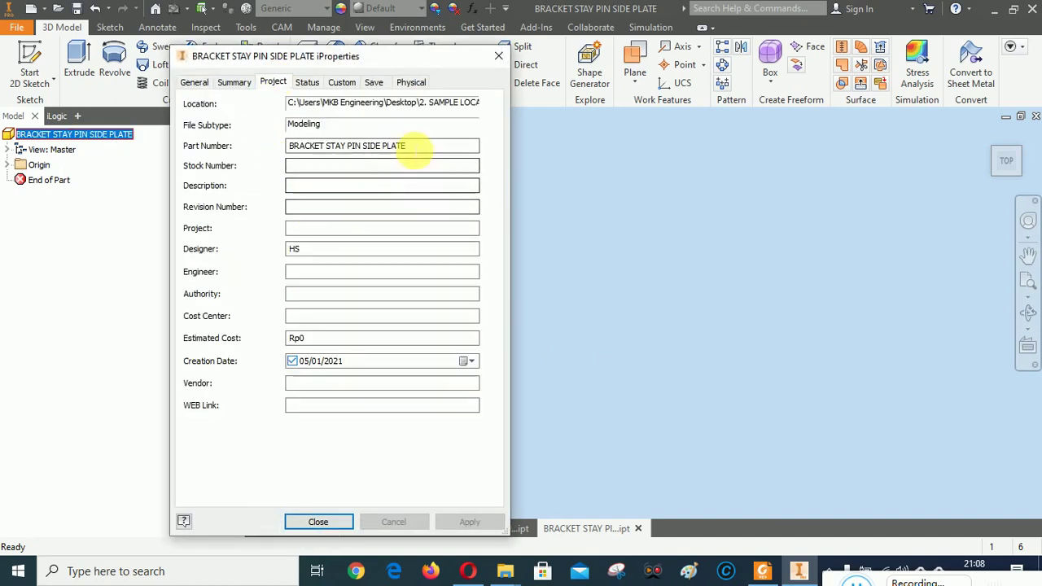
drag(414, 146, 257, 138)
key(ctrl+c)
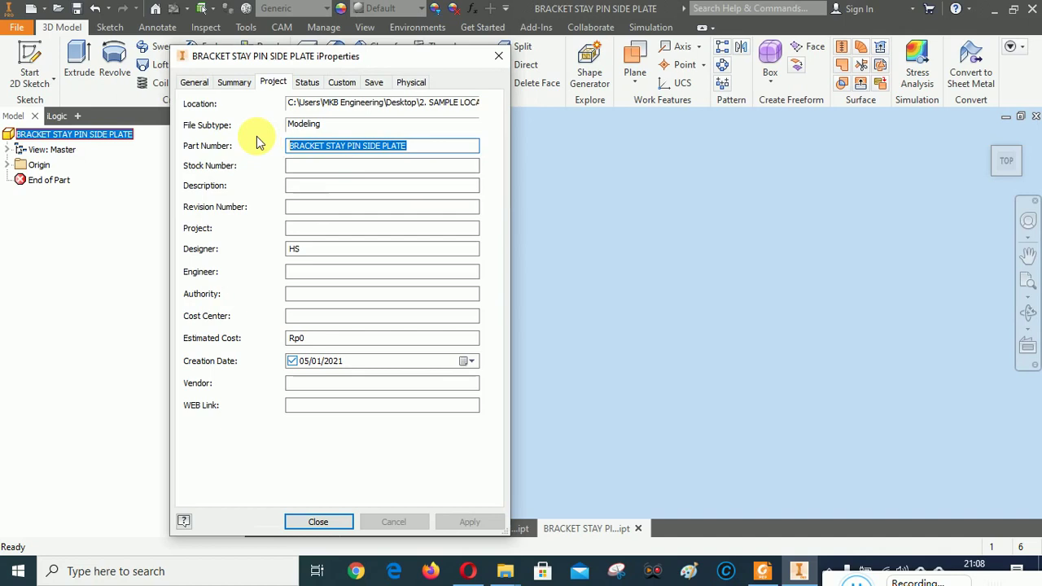
click(303, 186)
key(ctrl+v)
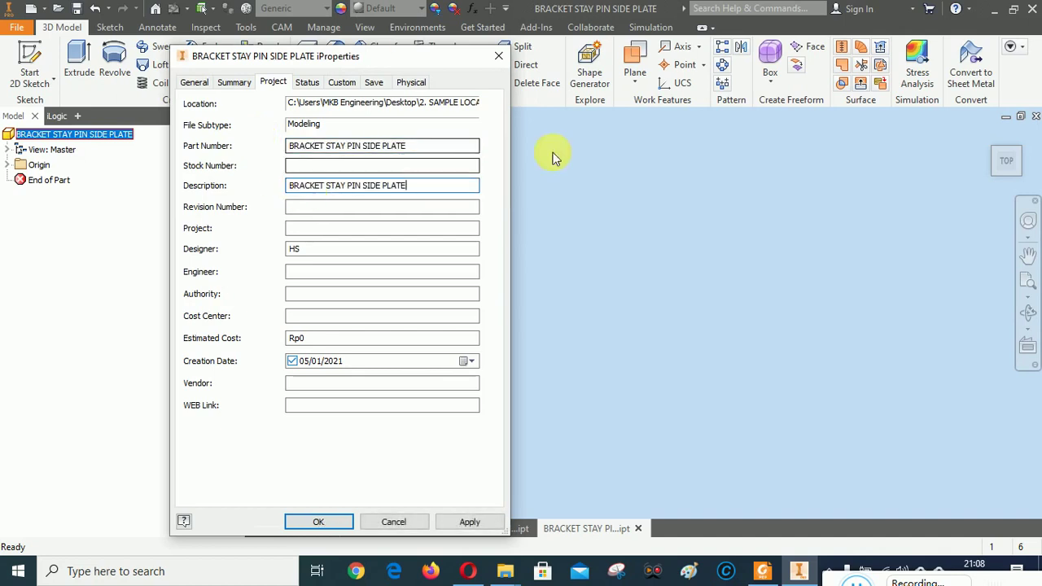
click(477, 522)
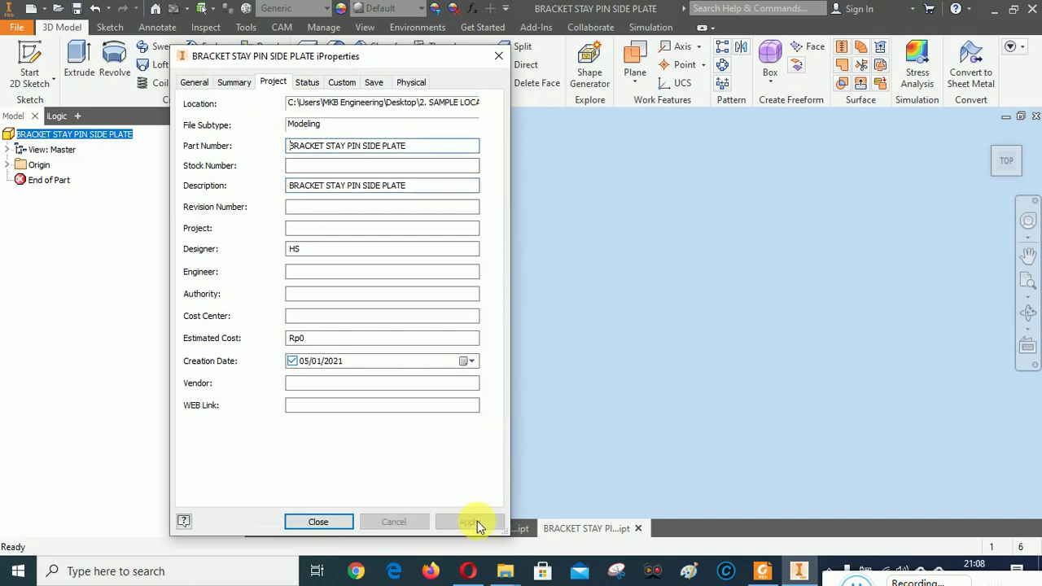
click(319, 523)
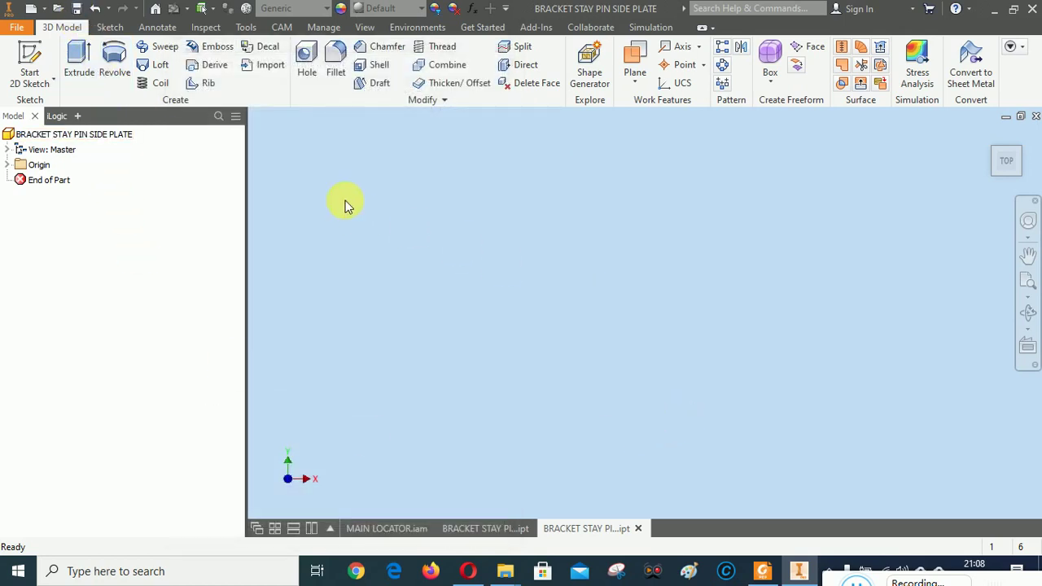
Start a 2D sketch on the XZ plane, checking the side plate's orientation in the PDF's isometric view
click(30, 65)
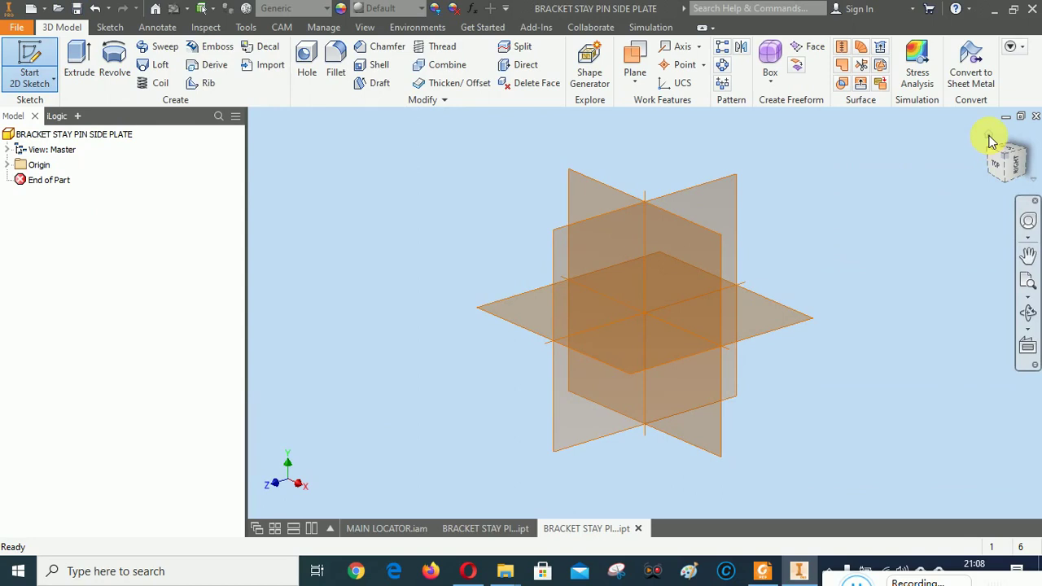
click(989, 137)
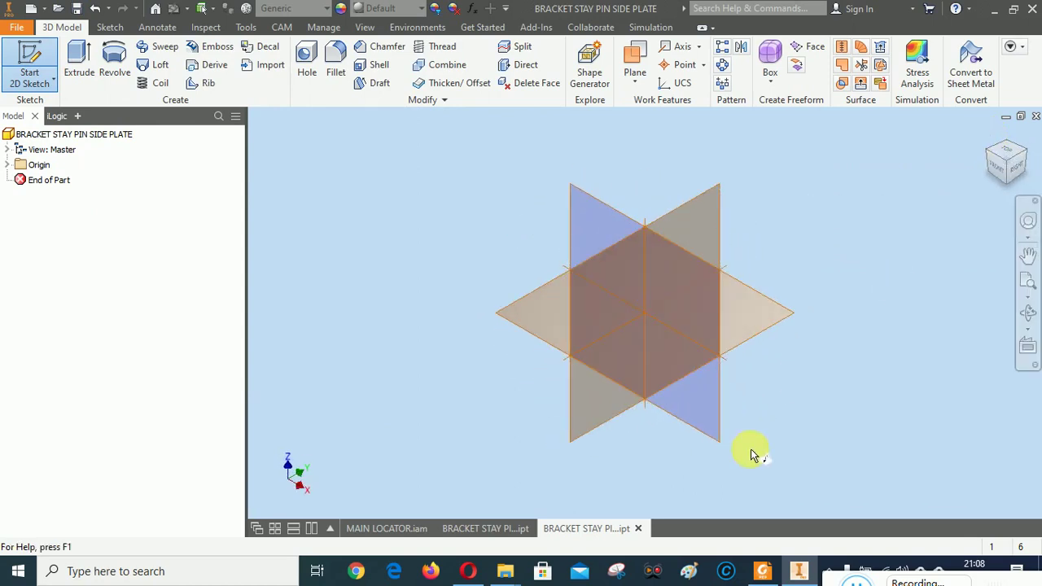
click(762, 571)
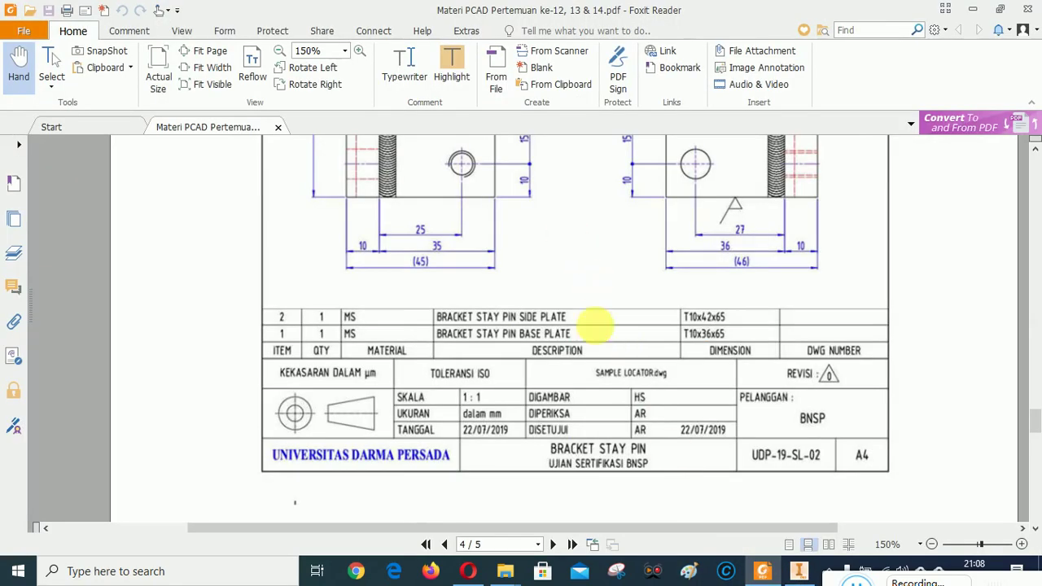
scroll(679, 447, up, 6)
scroll(768, 377, up, 1)
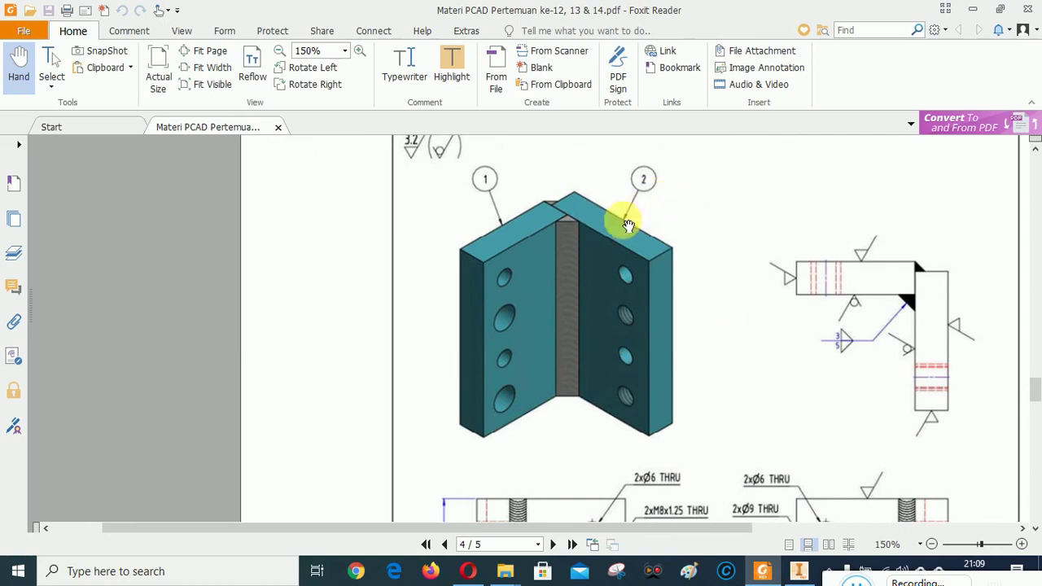
click(801, 571)
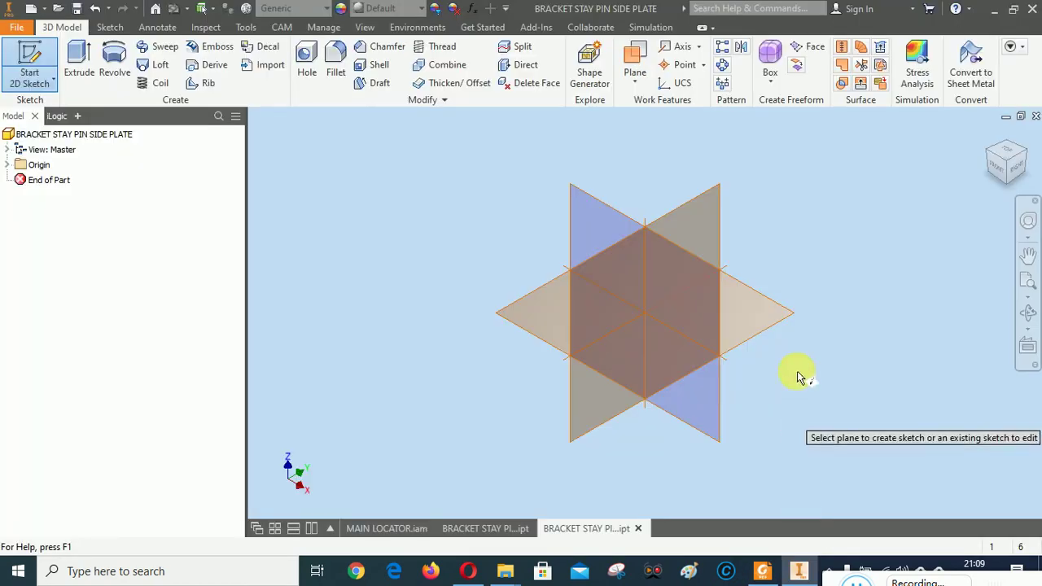
click(613, 207)
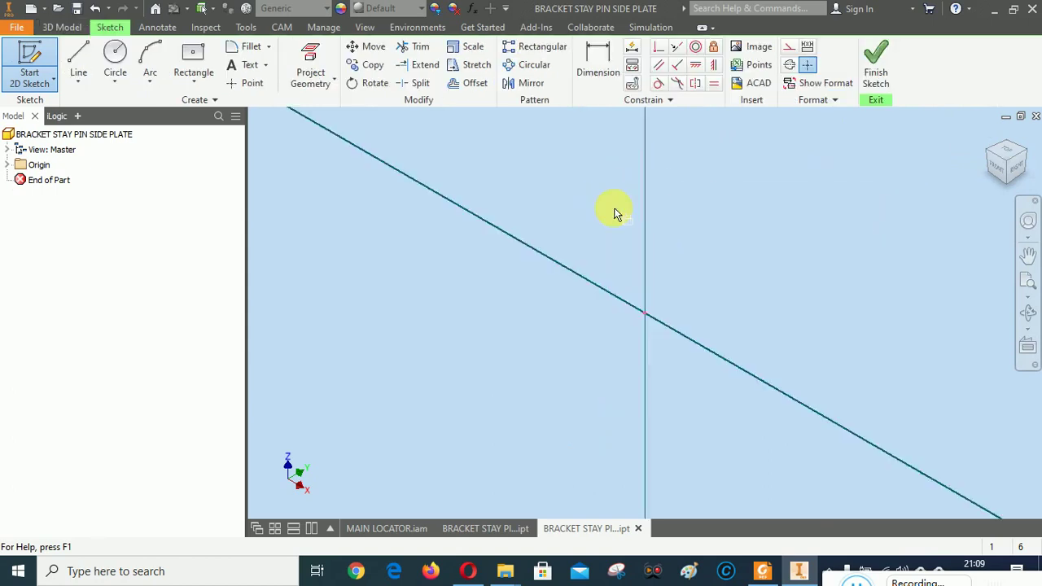
Check the side plate's size in the PDF parts list and sketch an upright center rectangle about 33 mm high at the origin
click(763, 571)
scroll(717, 435, down, 3)
scroll(735, 417, down, 6)
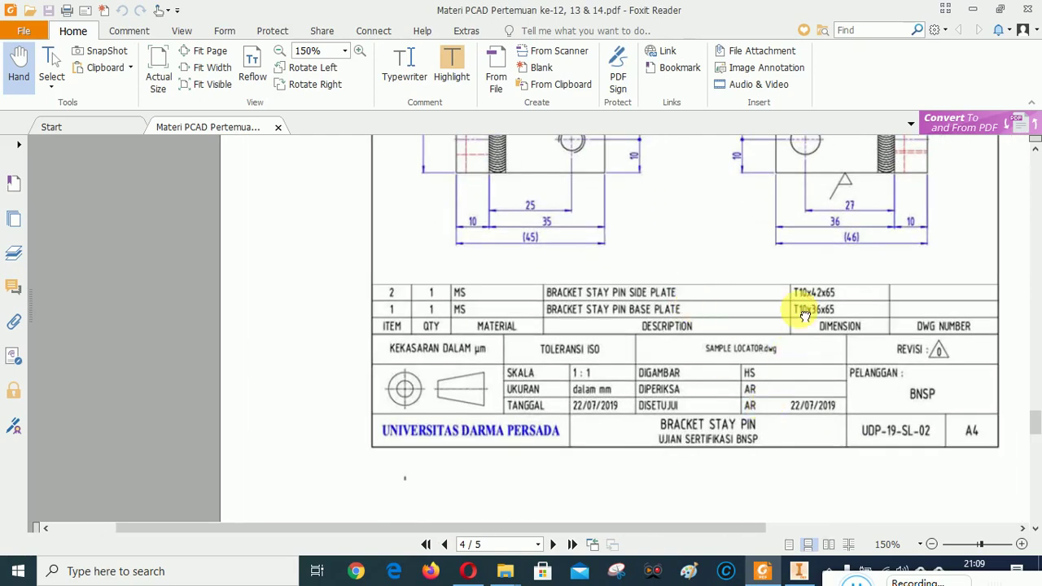
mouse_move(805, 316)
mouse_down()
mouse_move(794, 385)
mouse_move(805, 443)
mouse_up()
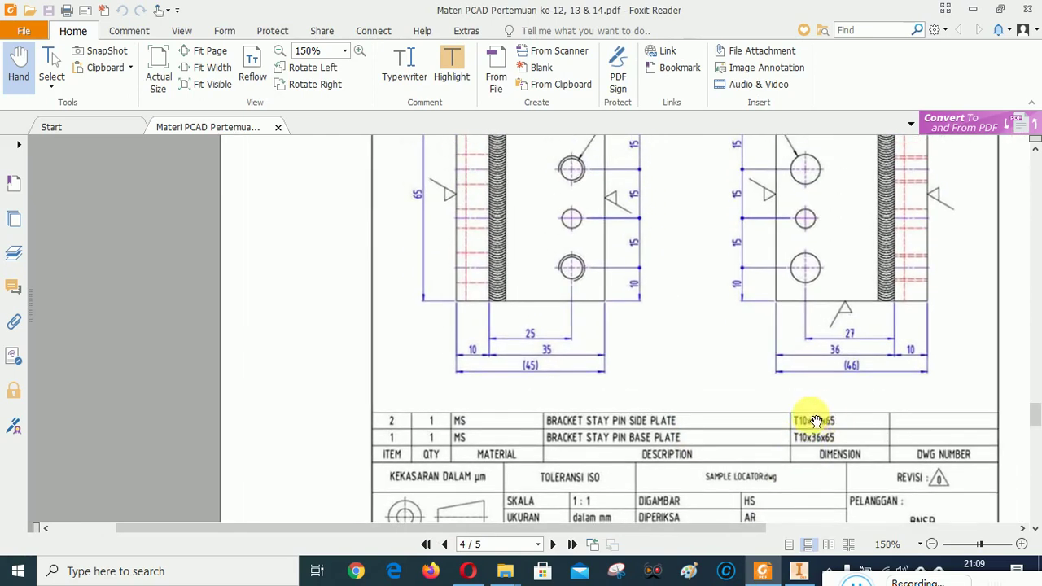
click(799, 571)
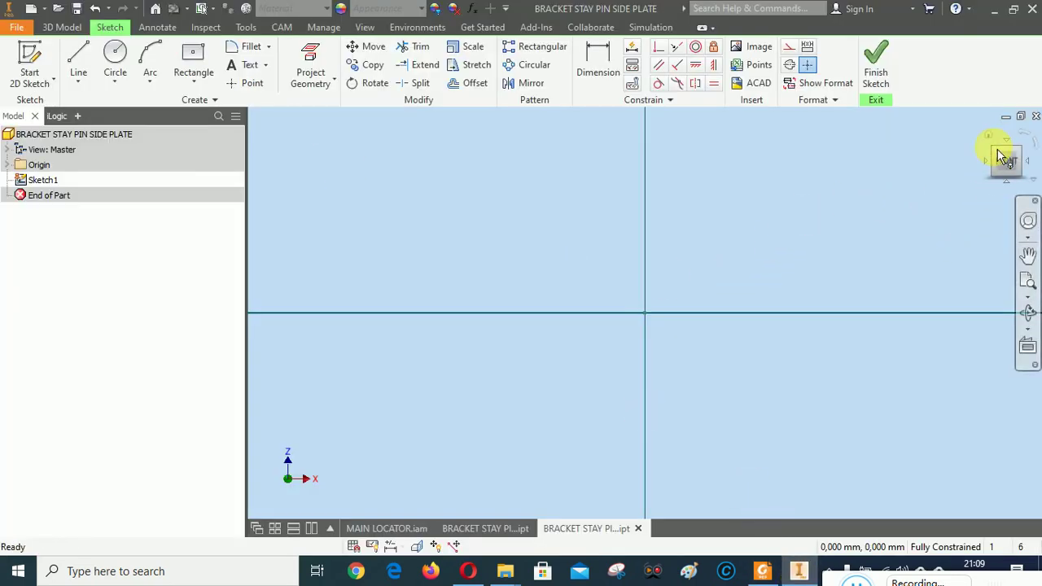
click(990, 139)
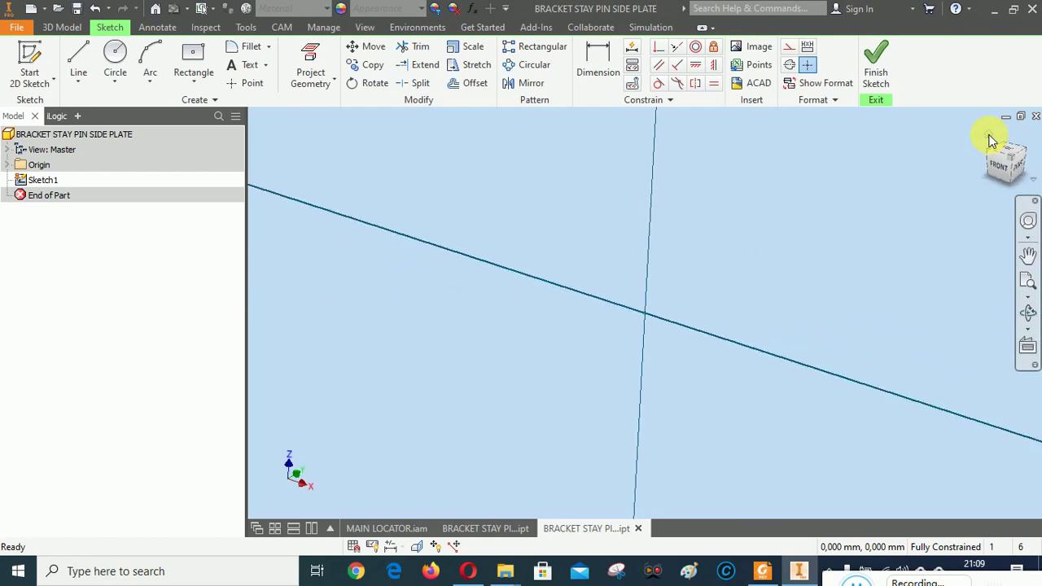
click(195, 57)
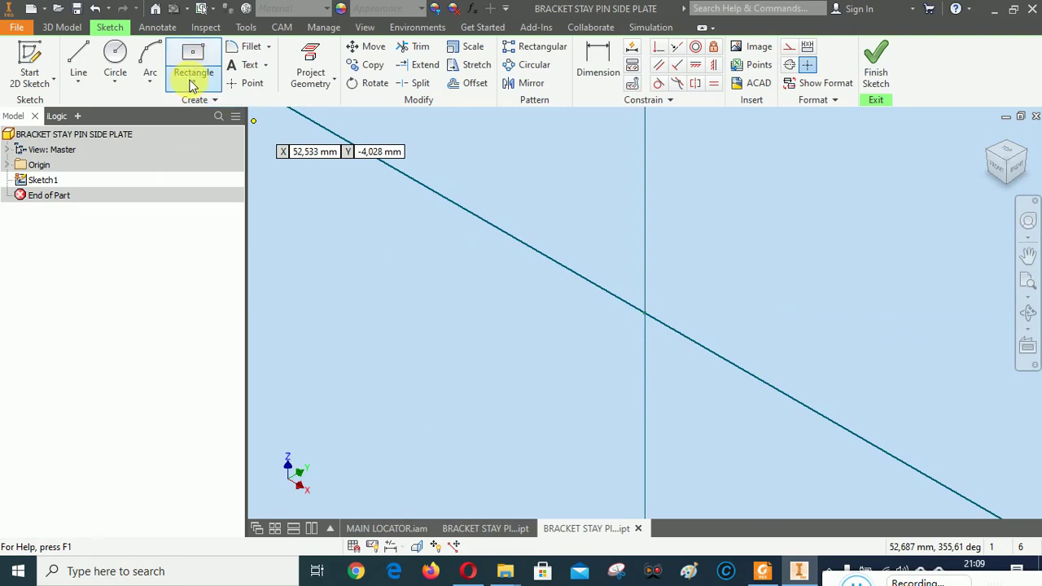
click(192, 83)
click(218, 170)
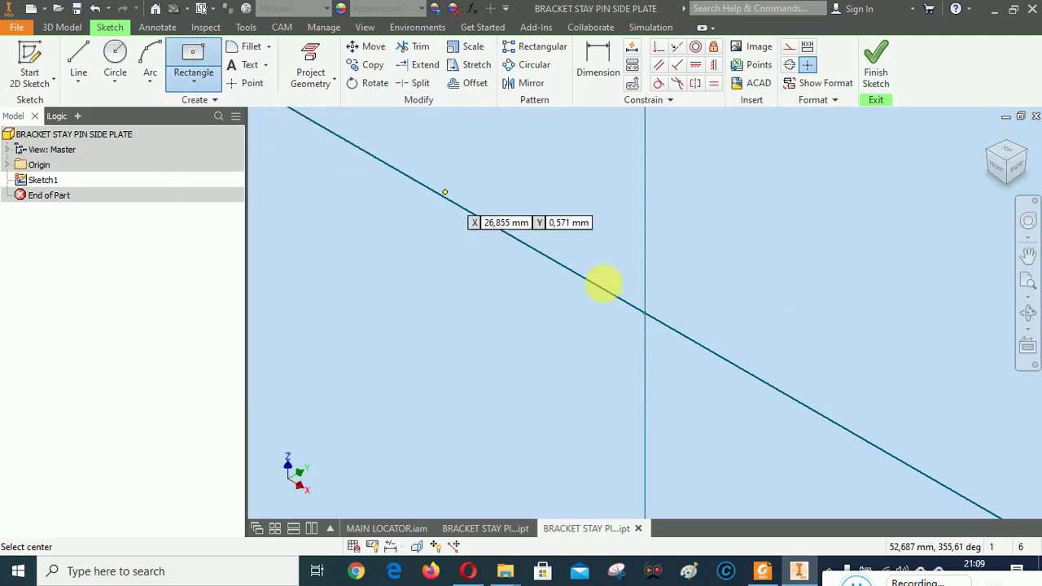
click(645, 314)
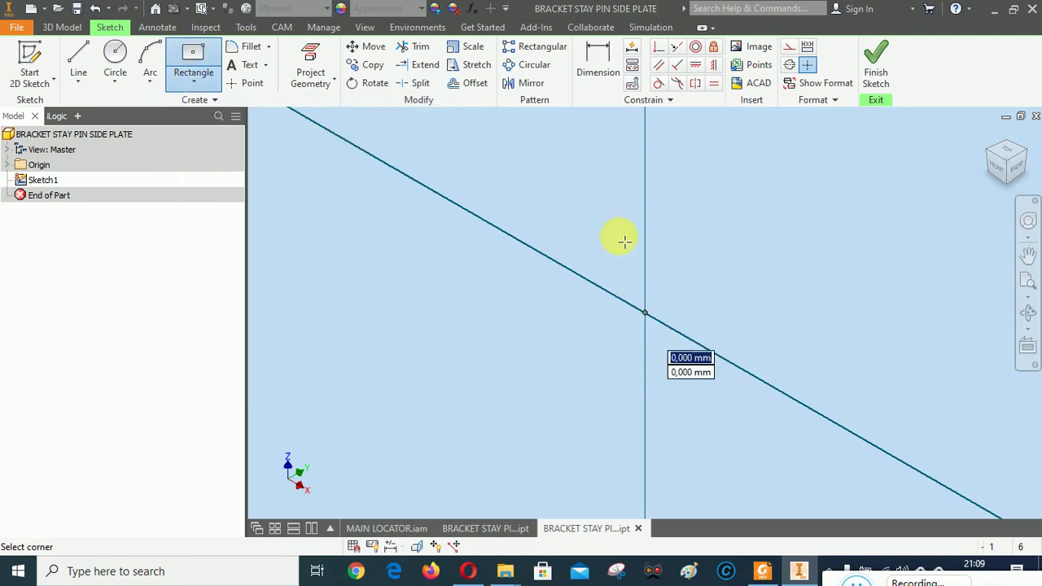
click(554, 122)
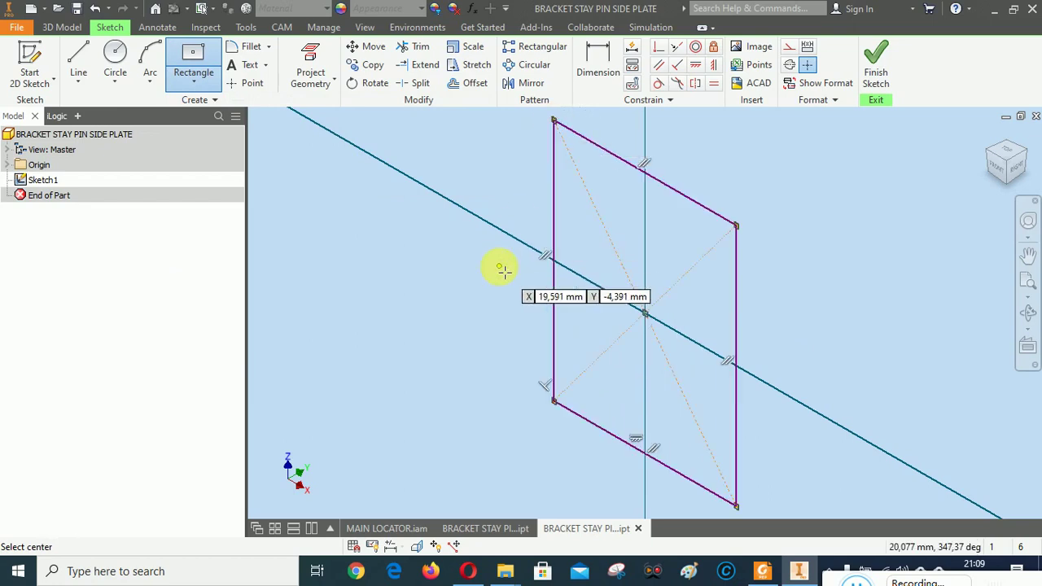
Dimension the rectangle's vertical side and set its height to 65 mm
scroll(500, 268, down, 2)
click(599, 64)
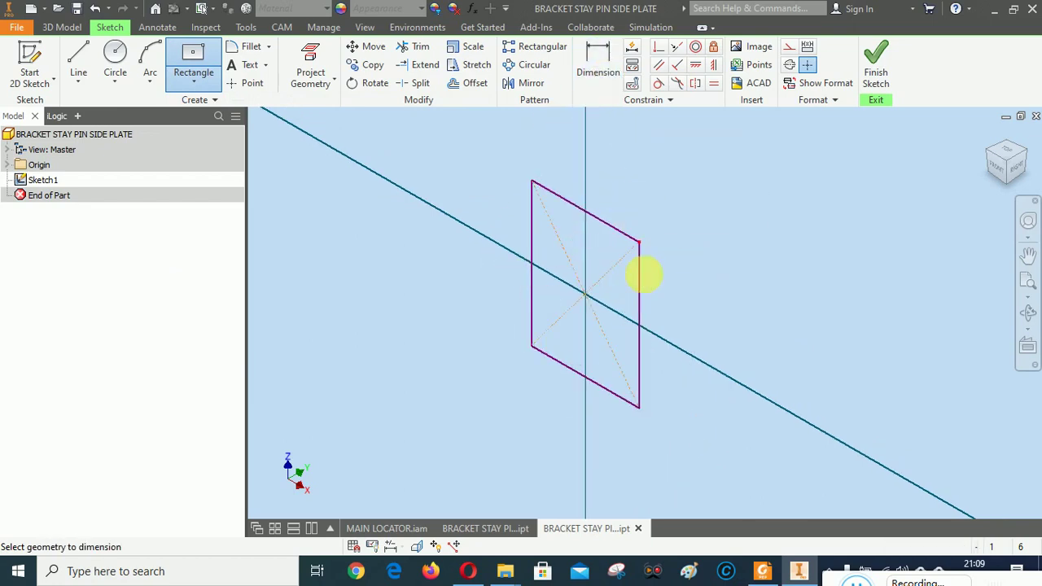
click(639, 310)
click(694, 350)
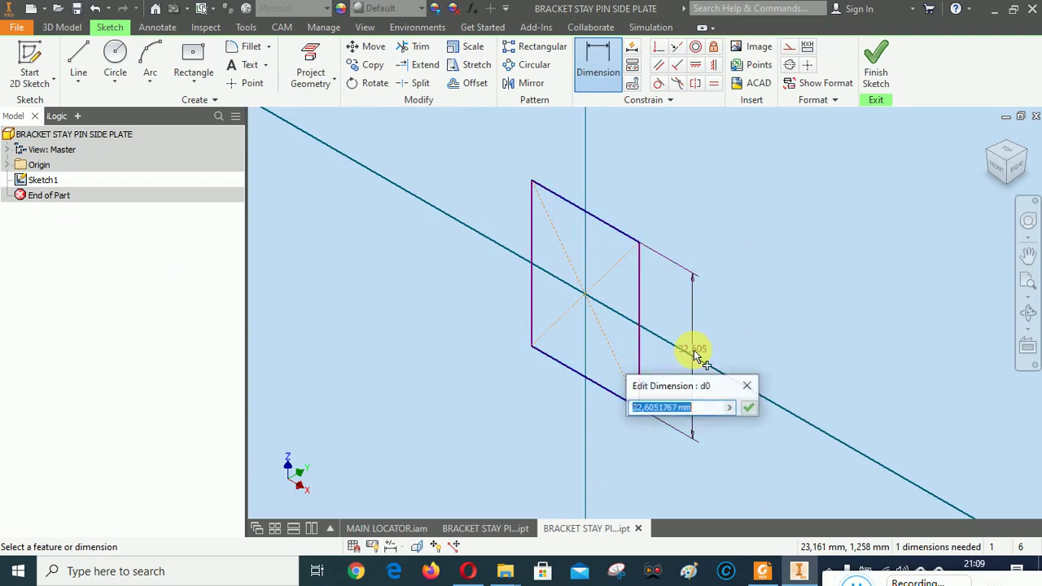
text(65)
click(749, 407)
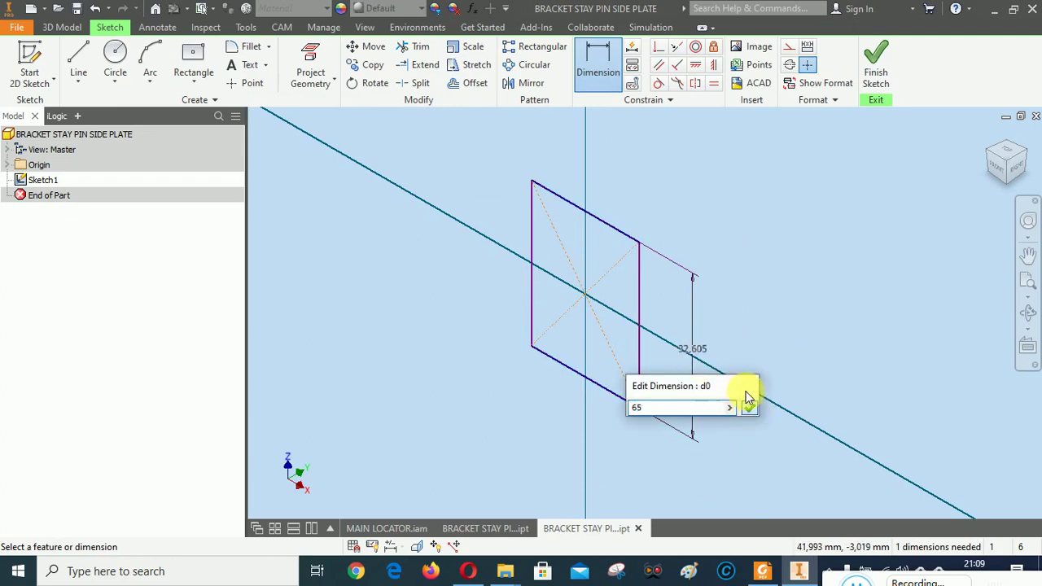
Dimension the rectangle's upper edge and set its width to 42 mm, as given in the PDF parts list
click(595, 229)
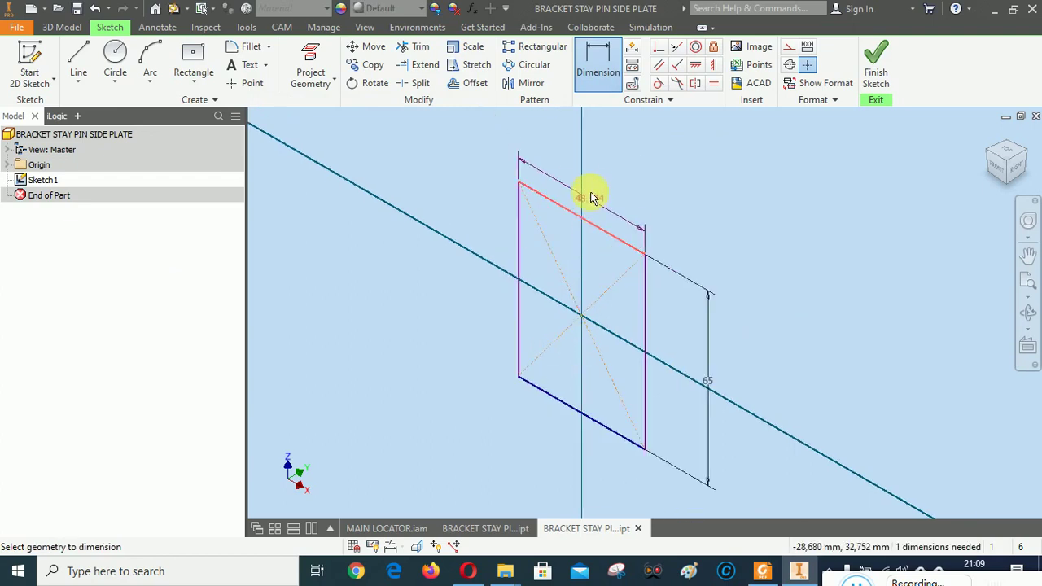
click(598, 175)
click(770, 572)
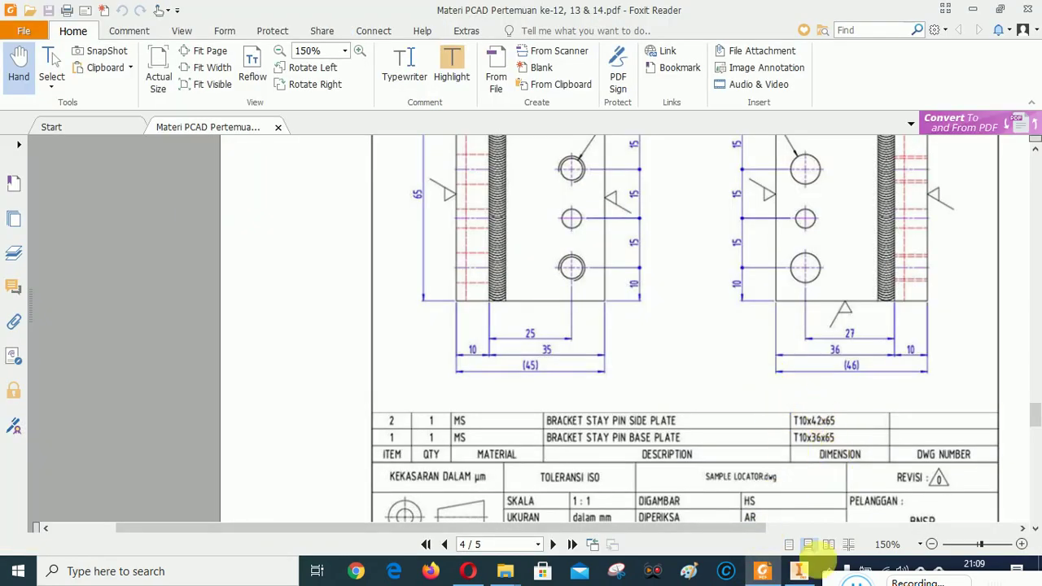
click(800, 574)
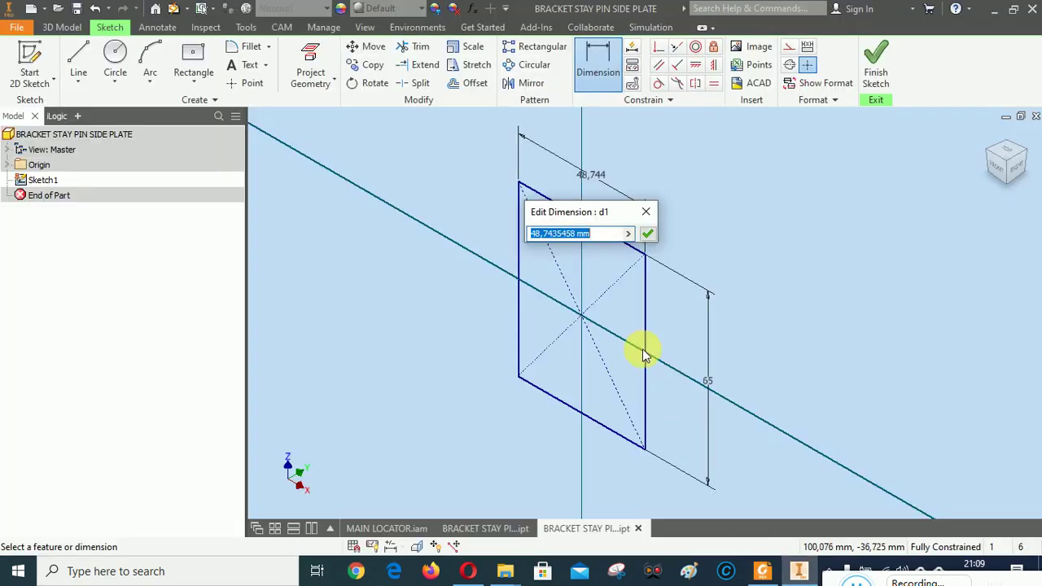
text(42)
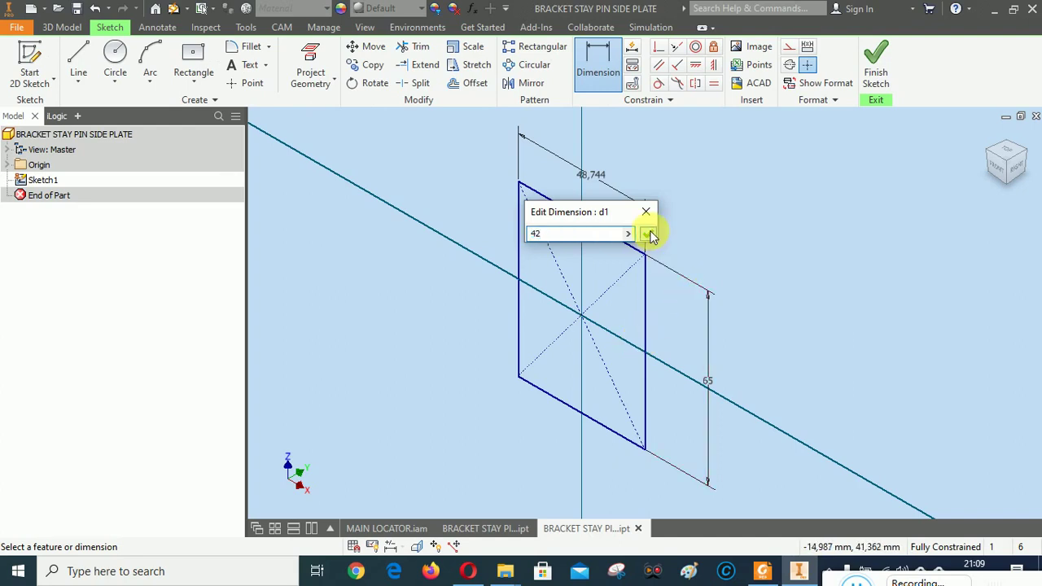
click(647, 234)
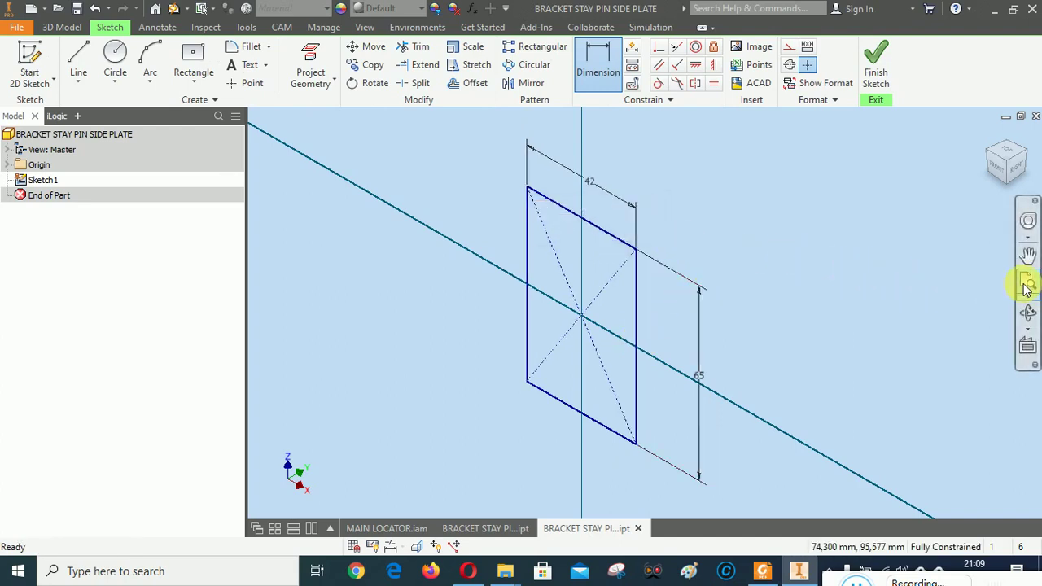
Finish the sketch, check the plate thickness in the PDF parts list, and extrude the rectangle 10 mm
mouse_move(1028, 287)
mouse_down()
mouse_move(972, 304)
mouse_move(907, 281)
mouse_up()
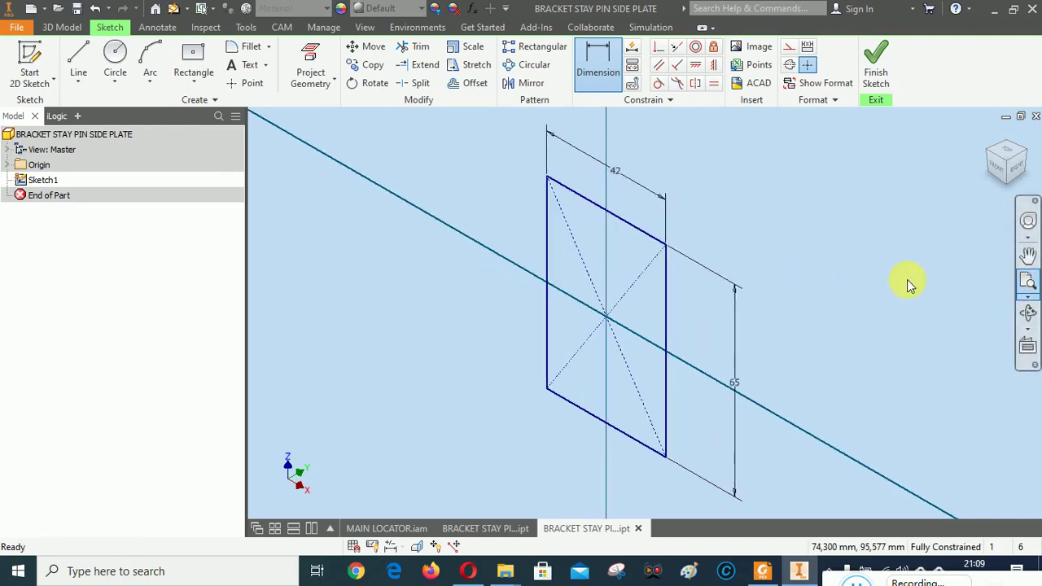
click(883, 71)
click(762, 573)
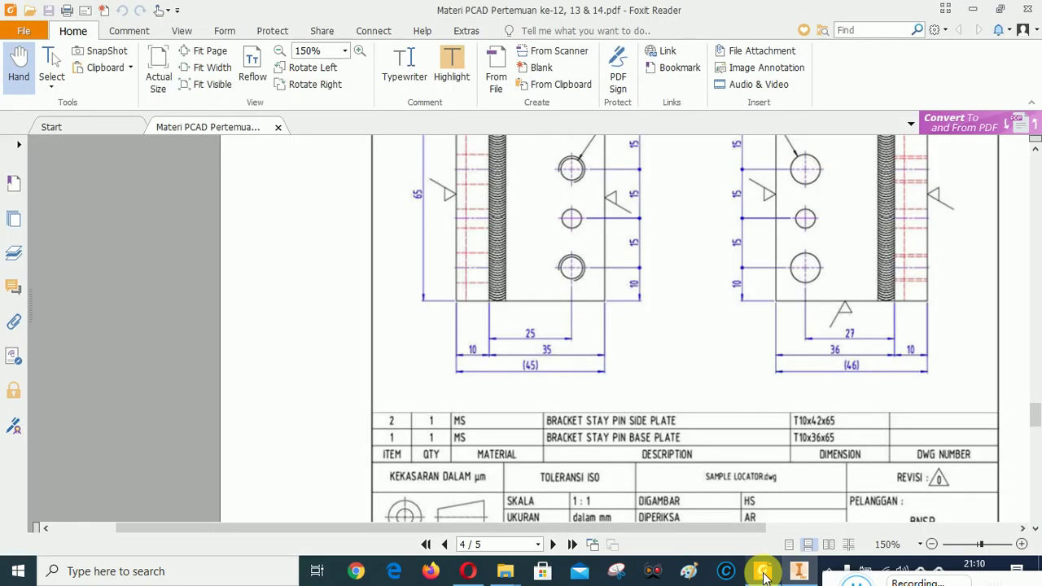
click(764, 574)
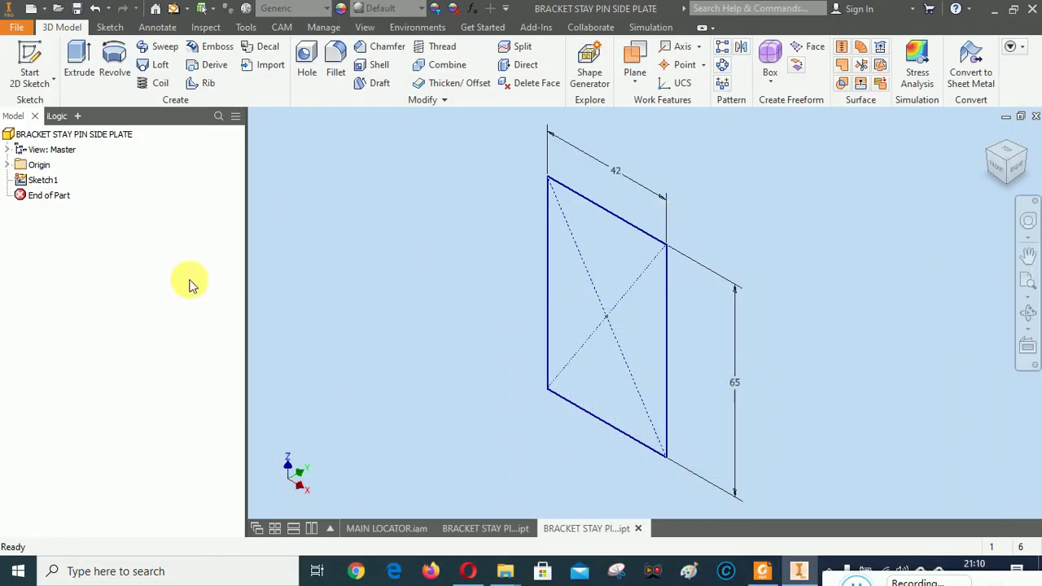
click(80, 67)
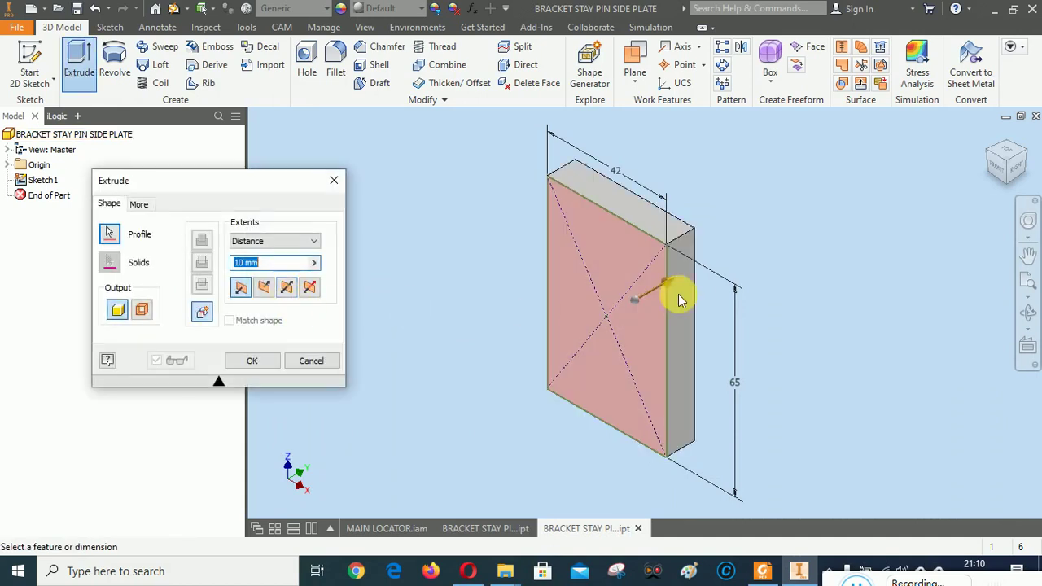
click(252, 361)
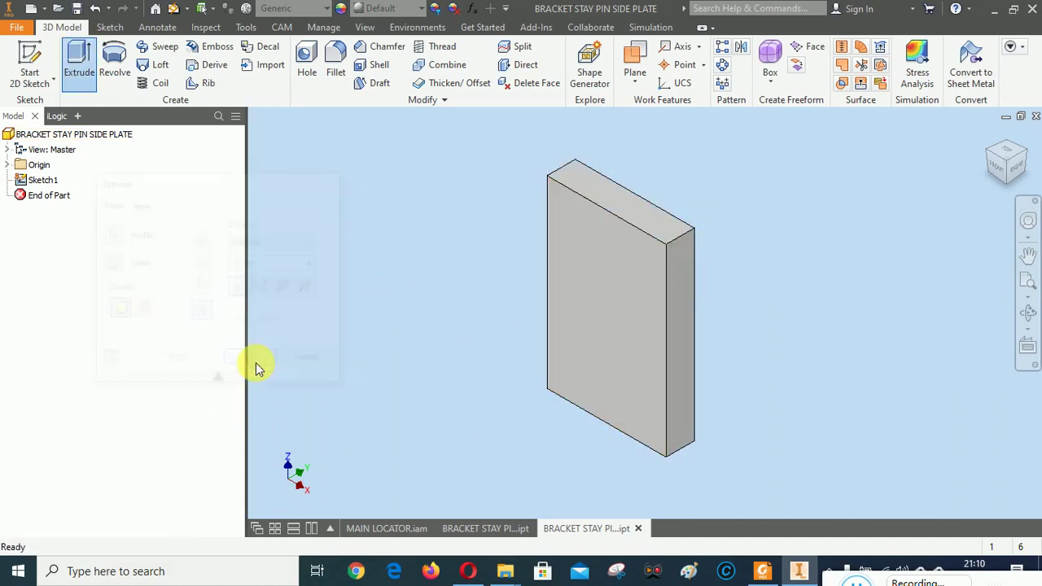
Rename the model parameters of the 65 mm height, 42 mm width and 10 mm extrusion as P, L and T1
click(473, 8)
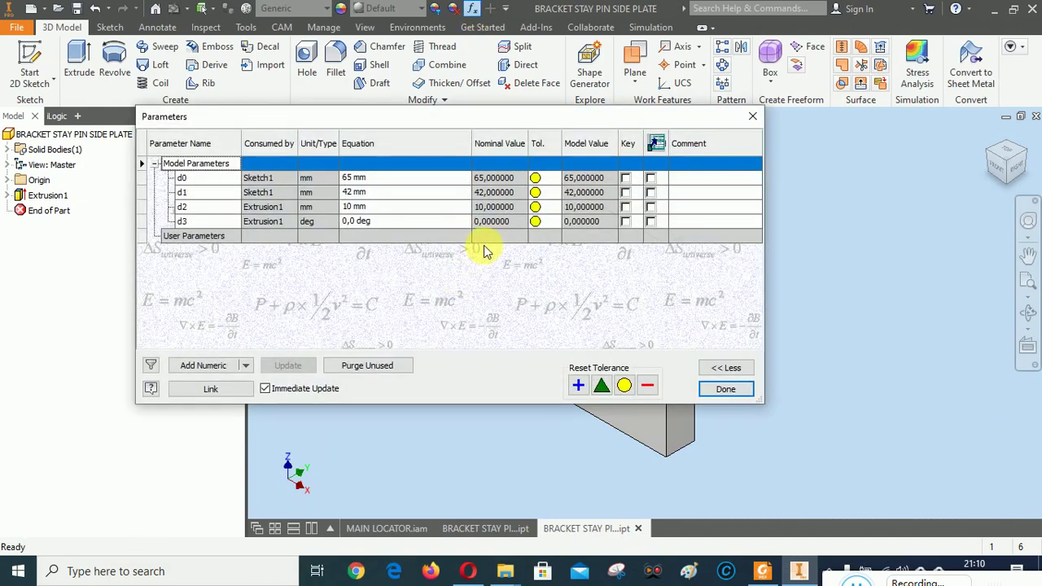
click(200, 177)
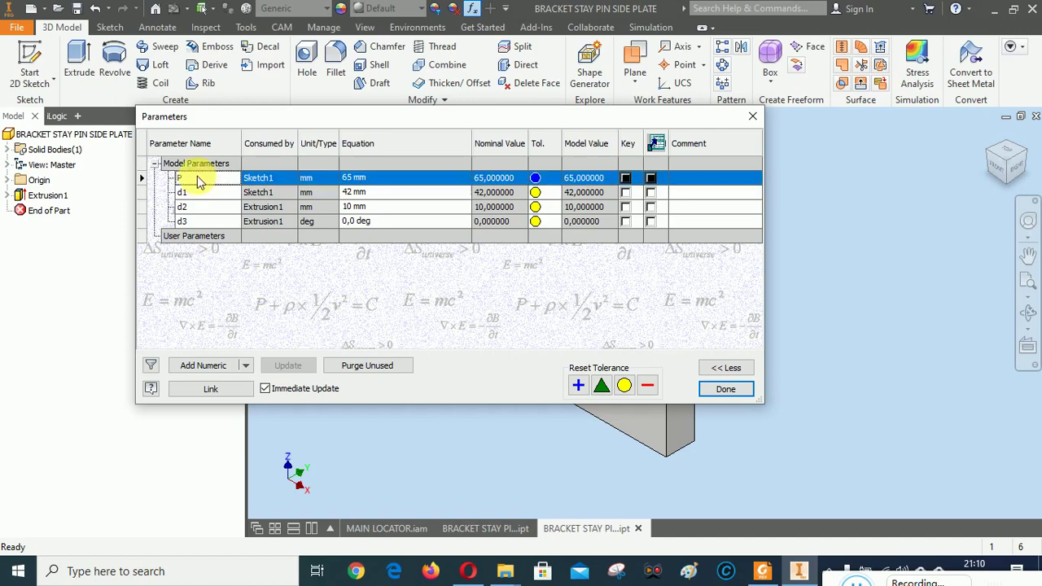
click(196, 193)
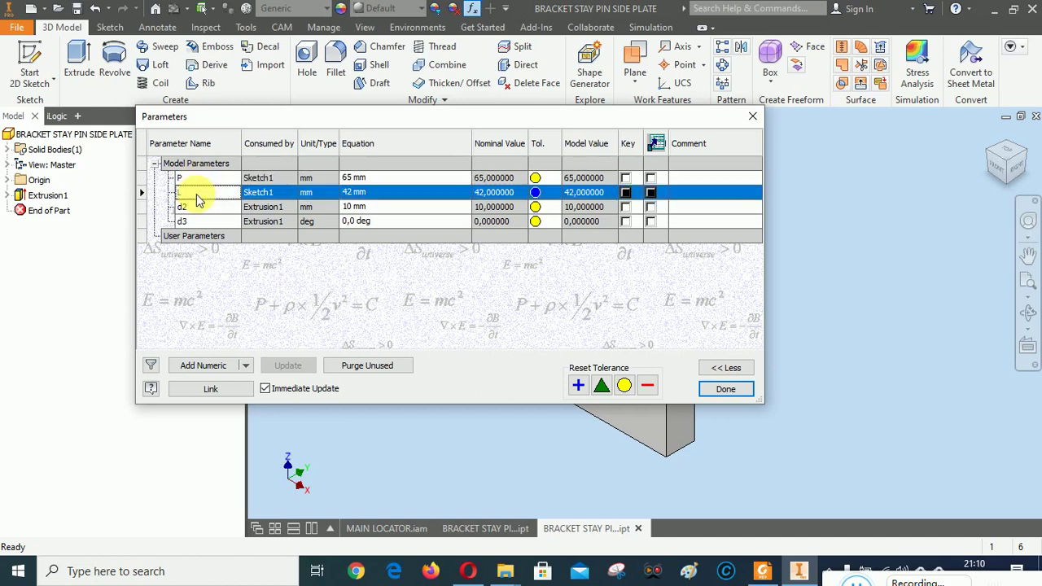
click(202, 207)
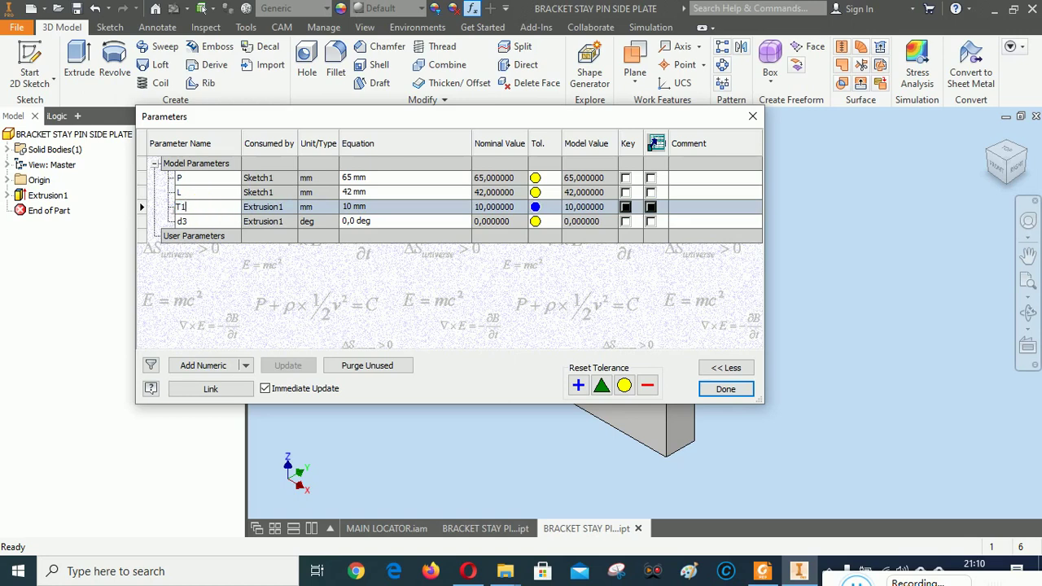
key(Return)
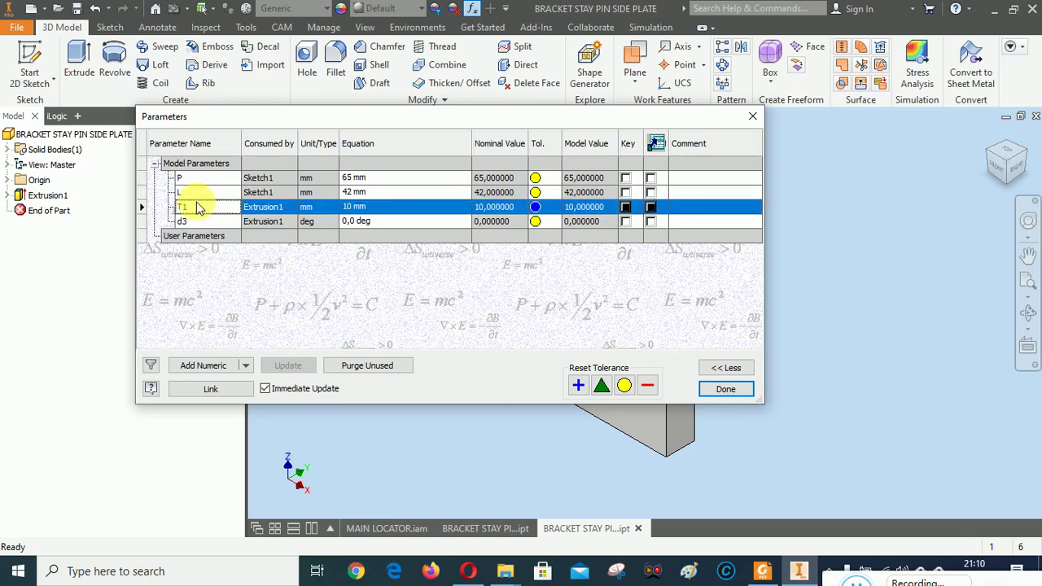
Mark parameters P, L and T1 for export as custom properties
click(651, 179)
click(651, 193)
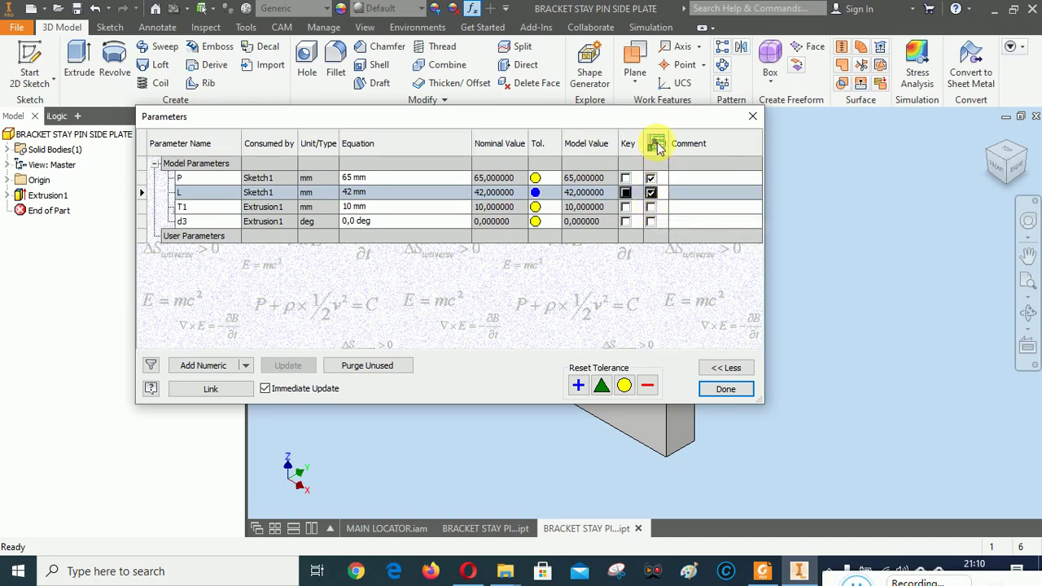
click(651, 207)
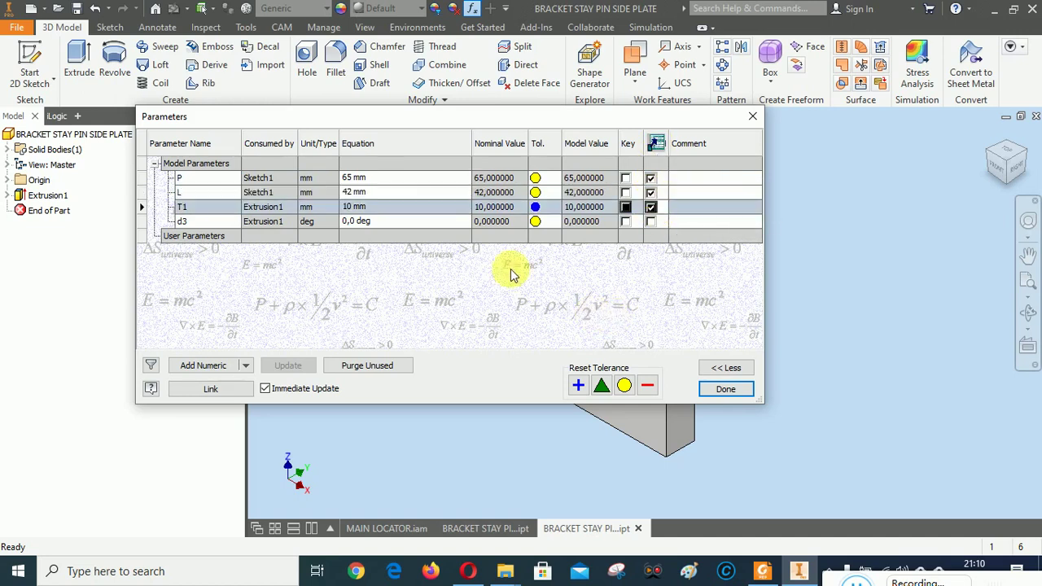
Set parameter P's custom property format to precision 0 without the units string
right_click(381, 178)
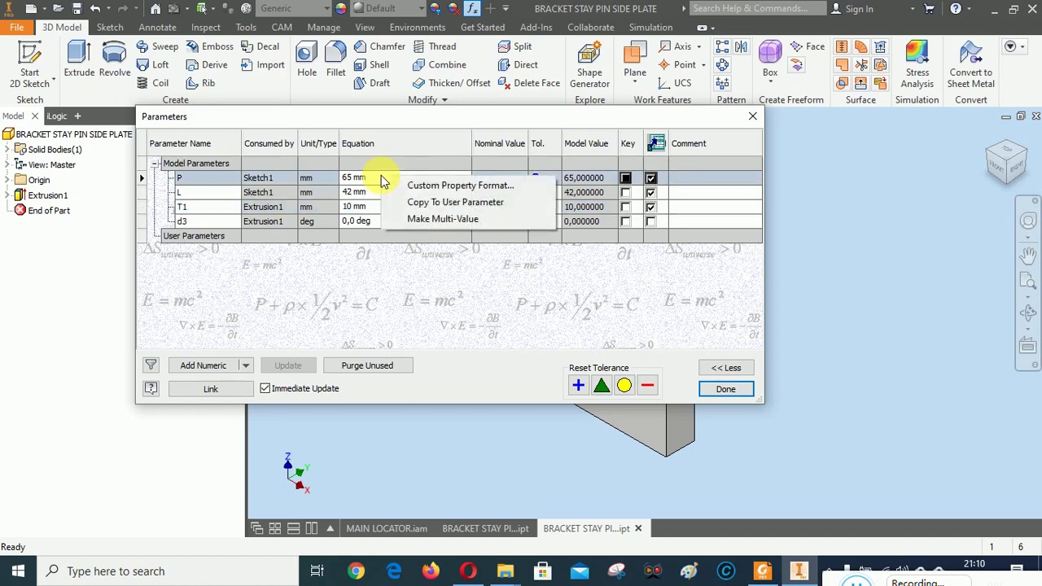
click(426, 189)
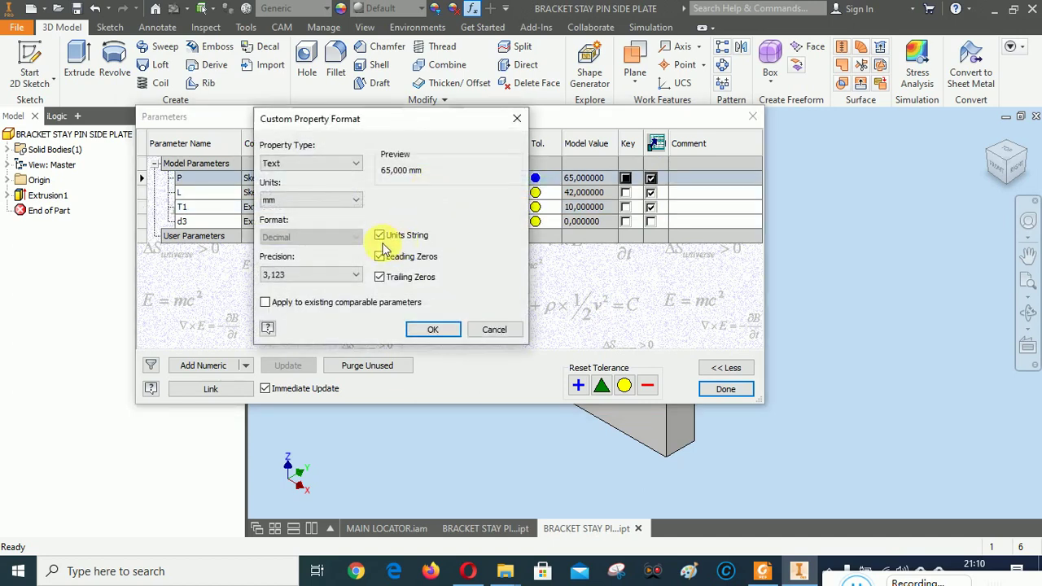
click(298, 276)
click(296, 288)
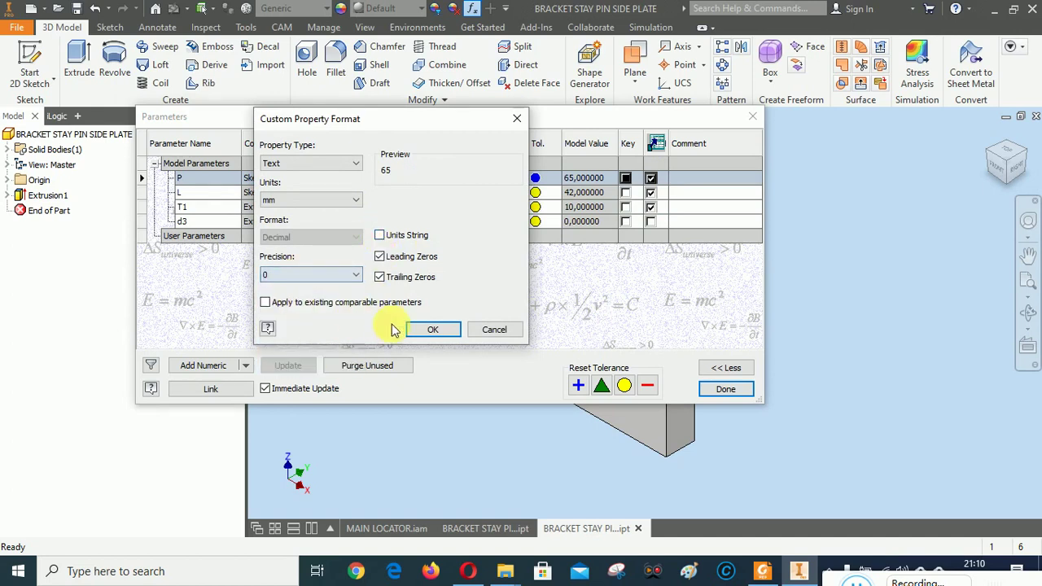
click(432, 331)
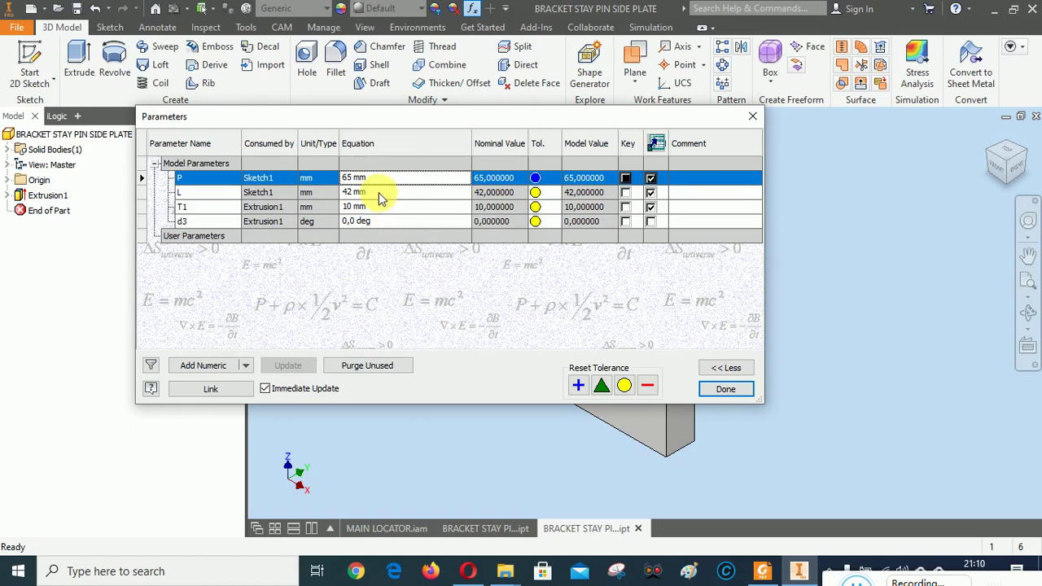
Set parameter L's custom property format to precision 0 without the units string
right_click(379, 192)
click(427, 204)
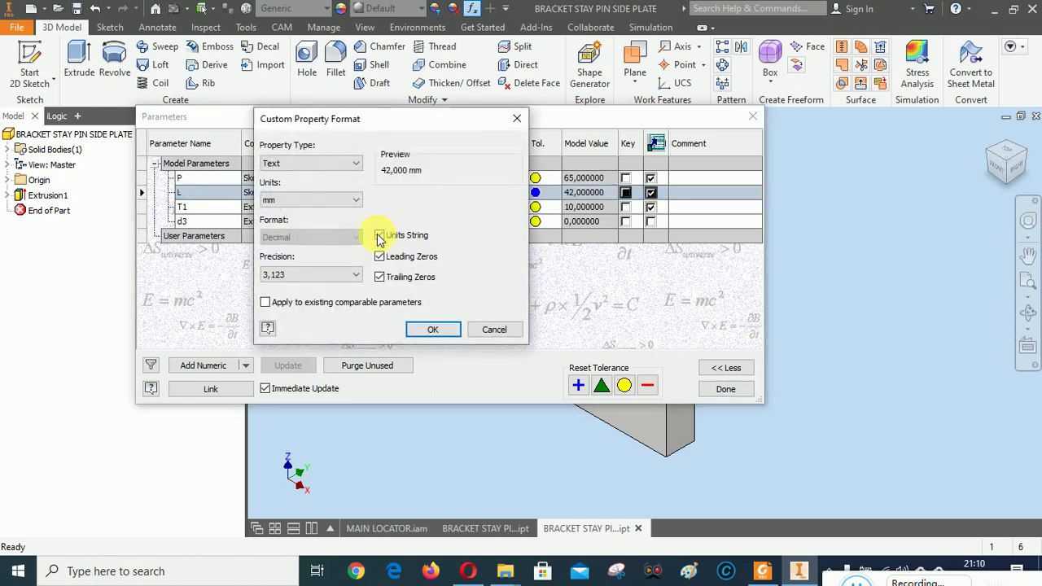
click(299, 275)
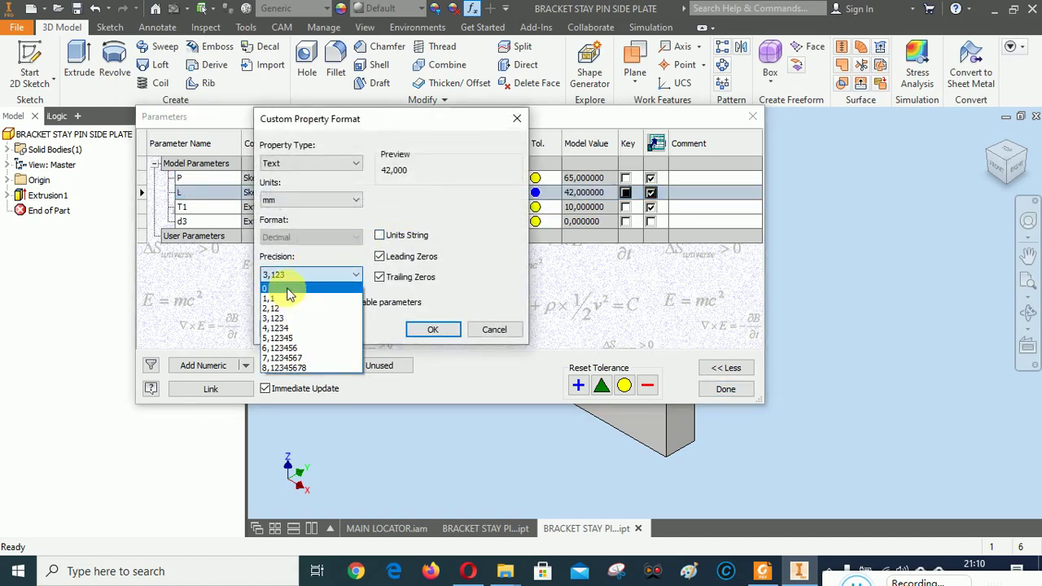
click(298, 288)
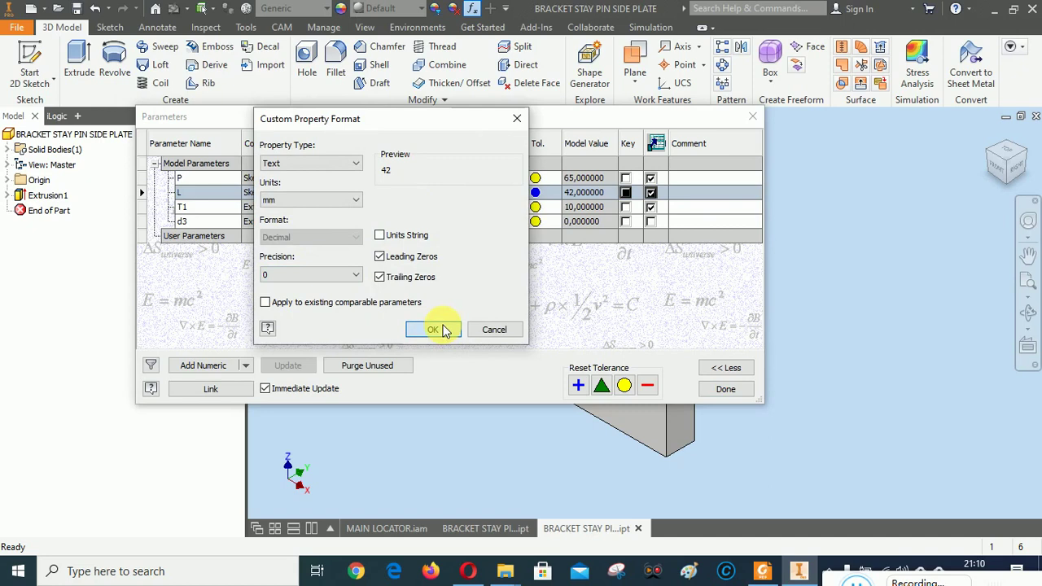
click(433, 330)
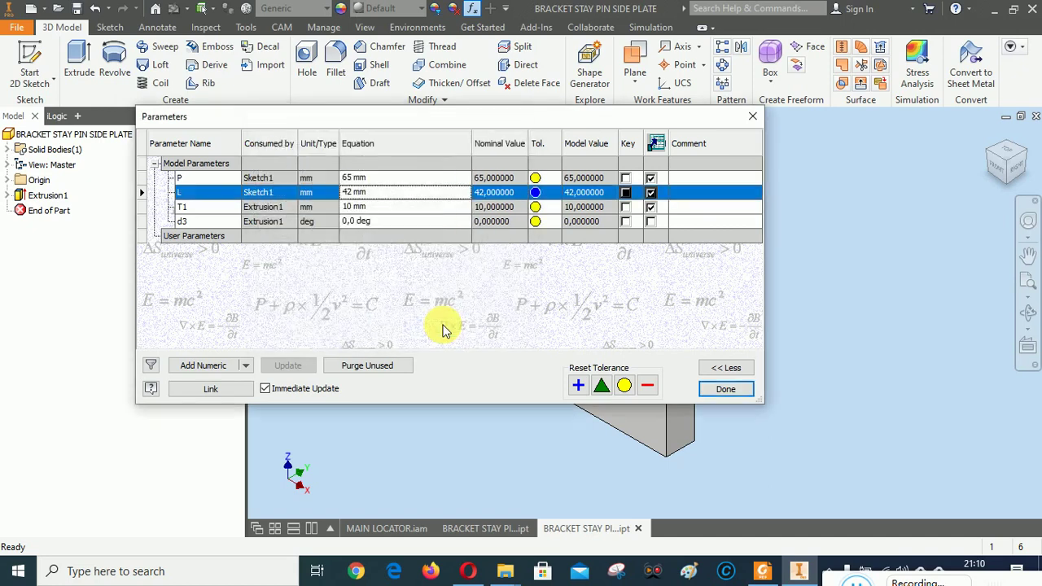
Set parameter T1's custom property format to precision 0 without the units string and finish editing the parameters
right_click(386, 209)
click(395, 216)
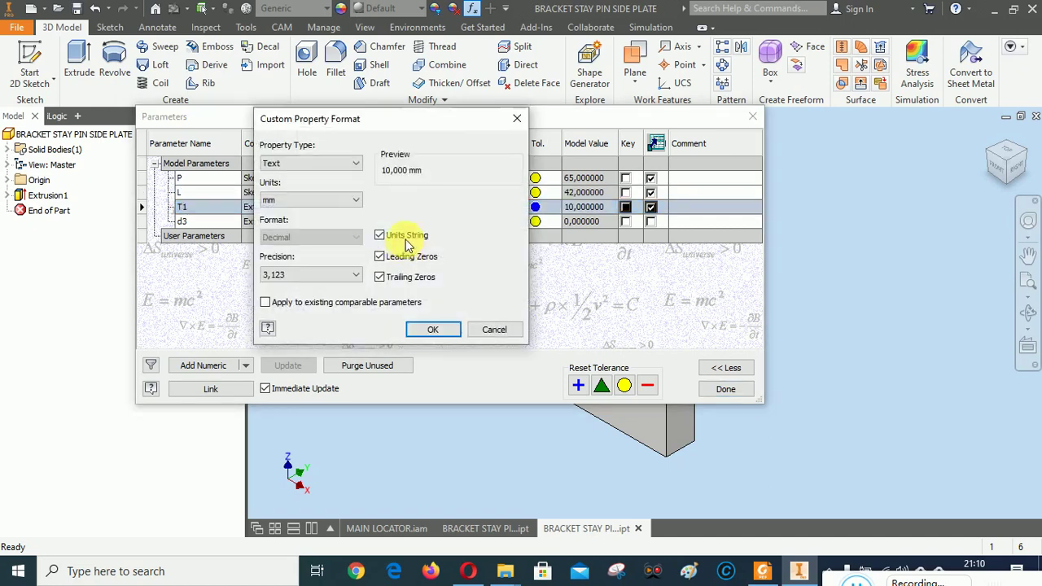
click(300, 275)
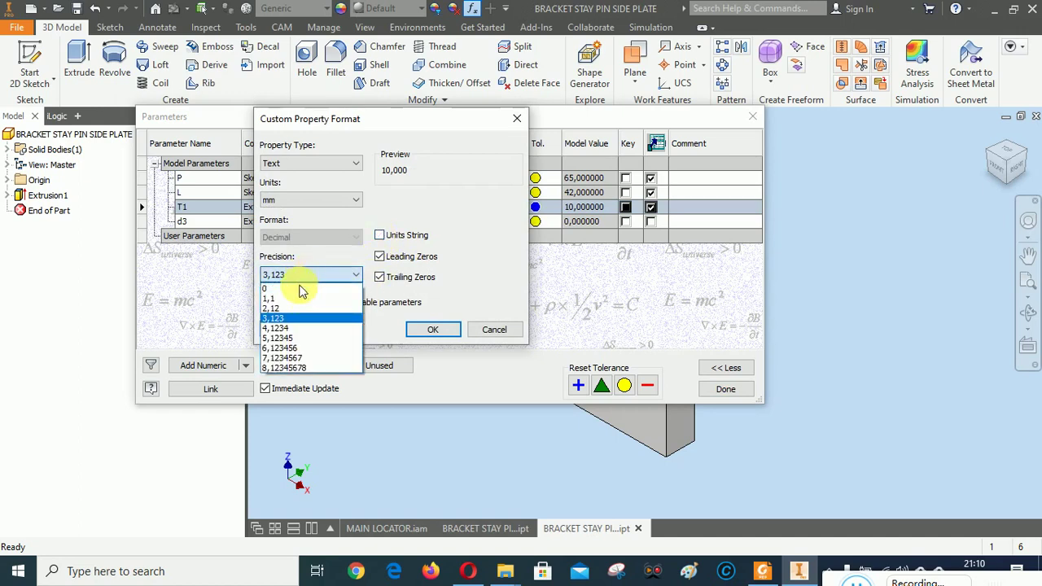
click(301, 287)
click(430, 330)
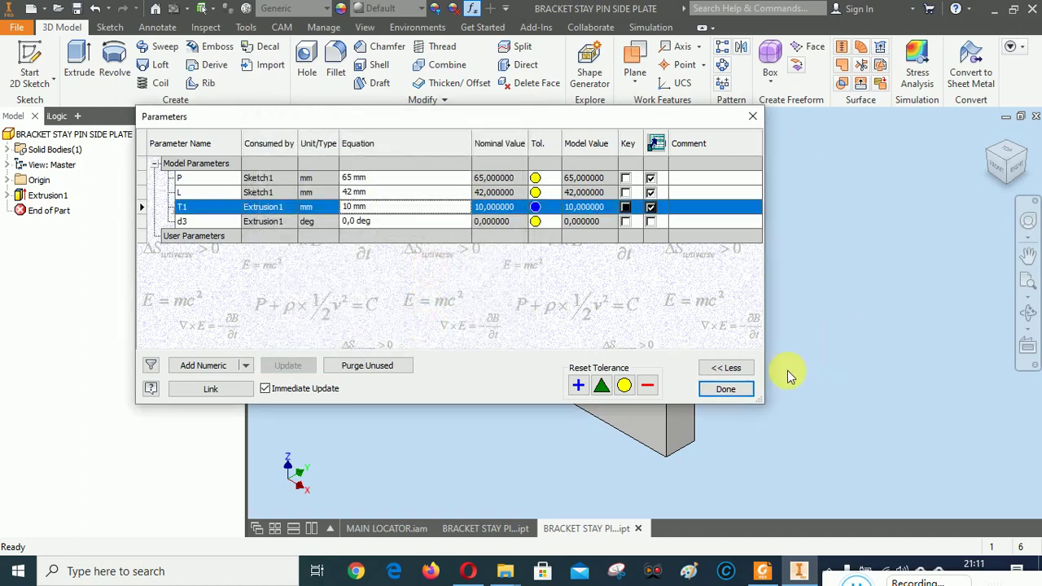
click(729, 389)
Switch to the PDF drawing in Foxit Reader and examine the side plate's hole types, spacing and edge distances
click(73, 134)
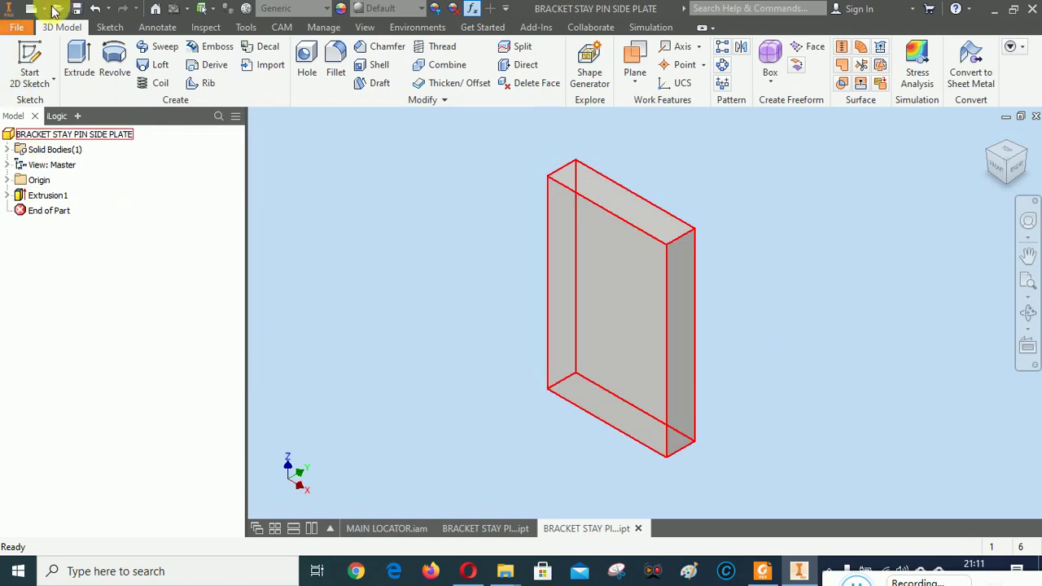
click(493, 237)
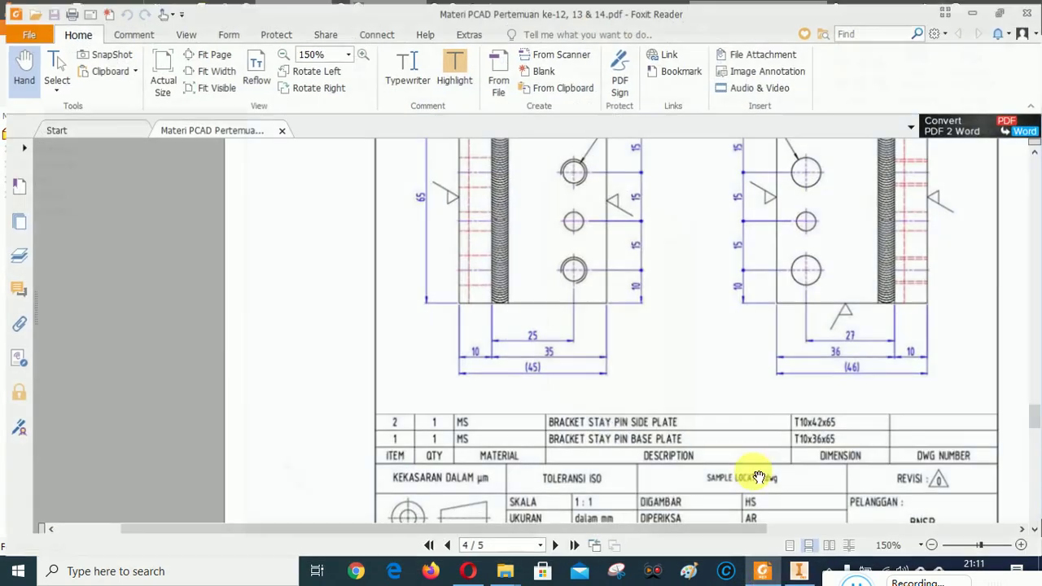
click(762, 571)
scroll(681, 268, up, 5)
drag(684, 306, 684, 486)
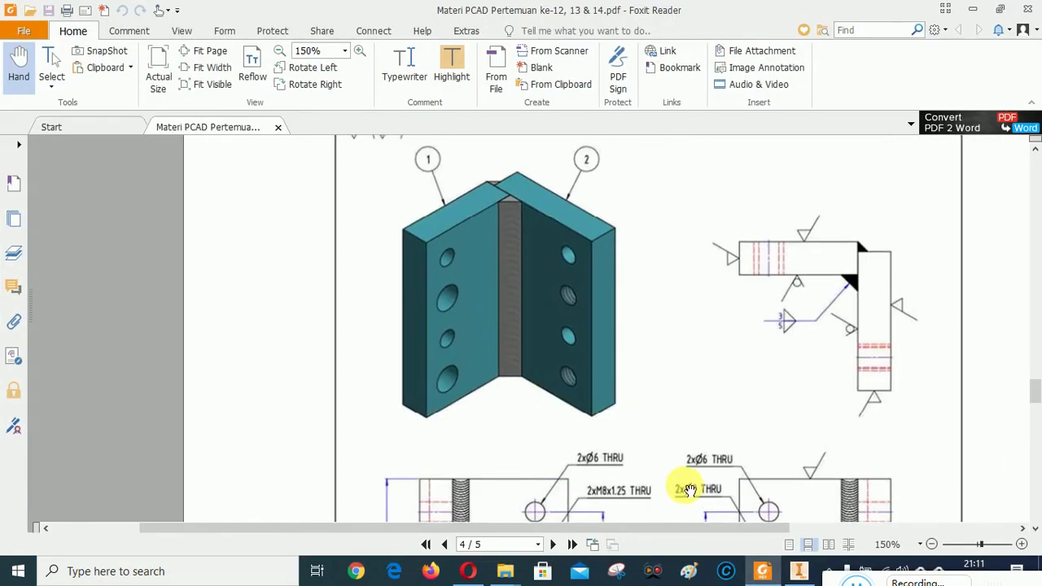
drag(552, 498, 588, 260)
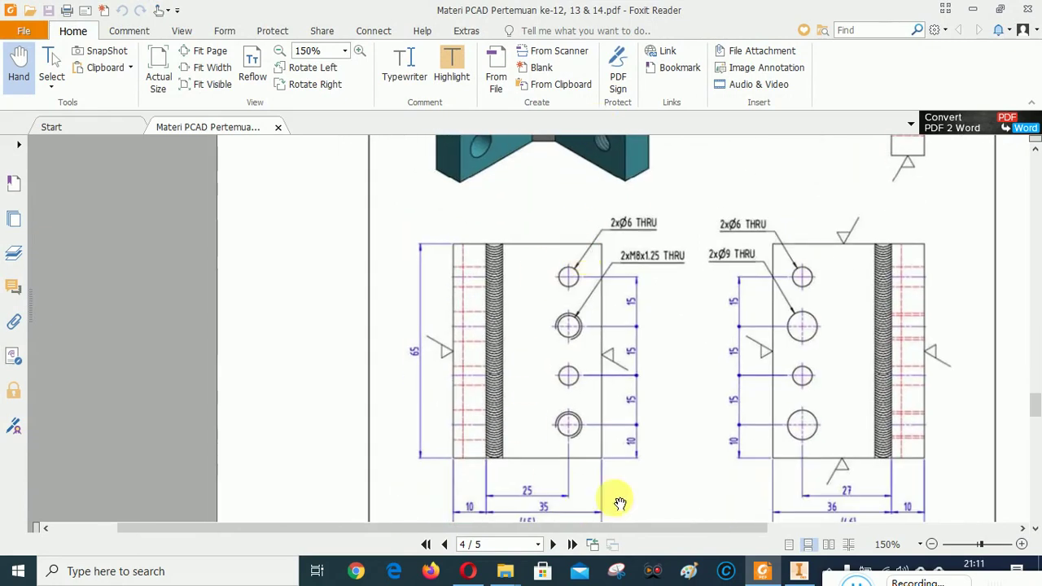
drag(591, 377, 591, 404)
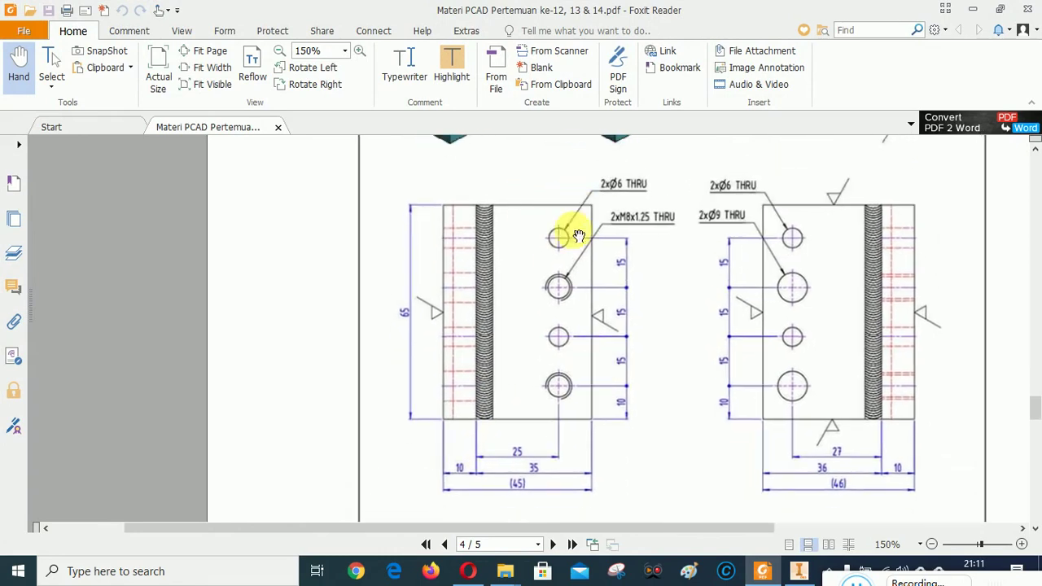
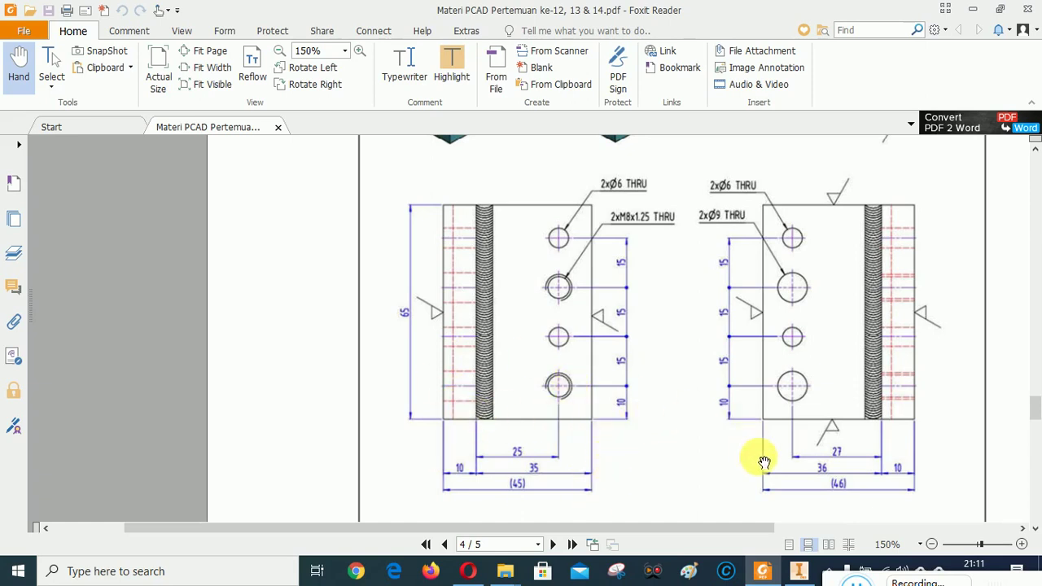
Return to Inventor and start a 2D sketch on the plate's large front face
click(799, 574)
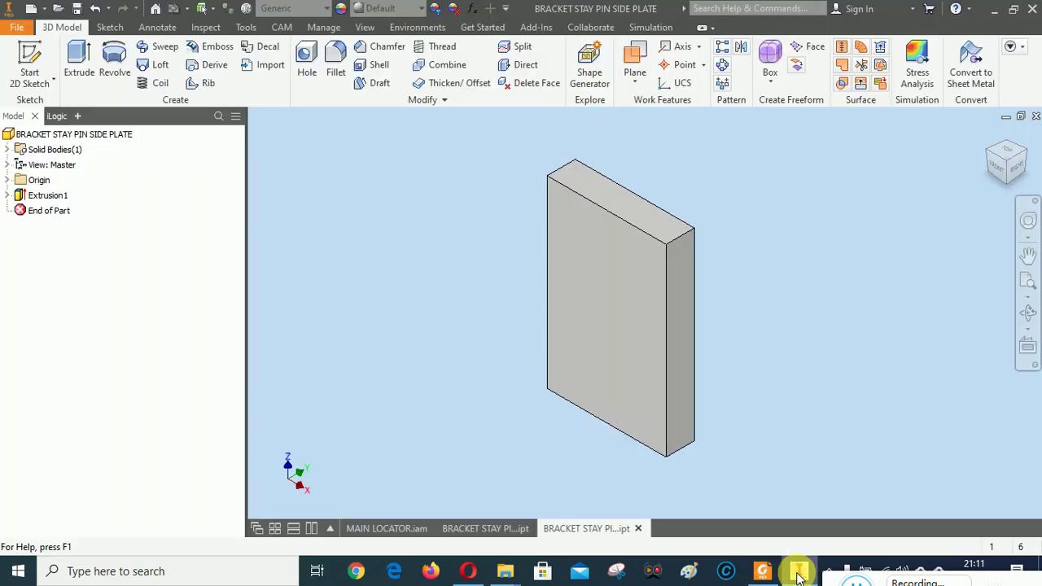
click(690, 347)
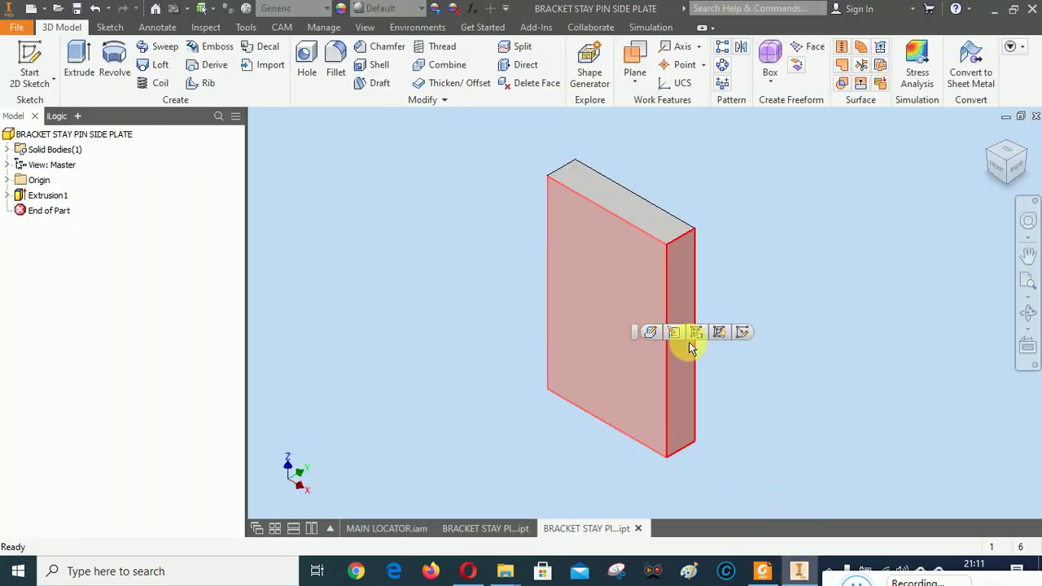
click(742, 332)
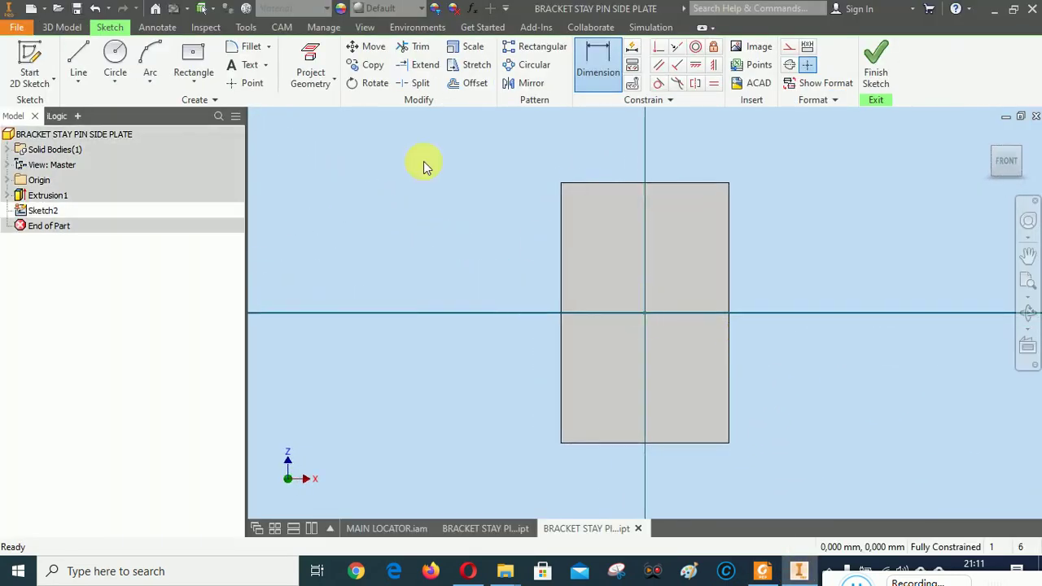
Place four sketch points in a vertical column on the plate's face, about 8.5 mm right of the vertical centreline
click(244, 83)
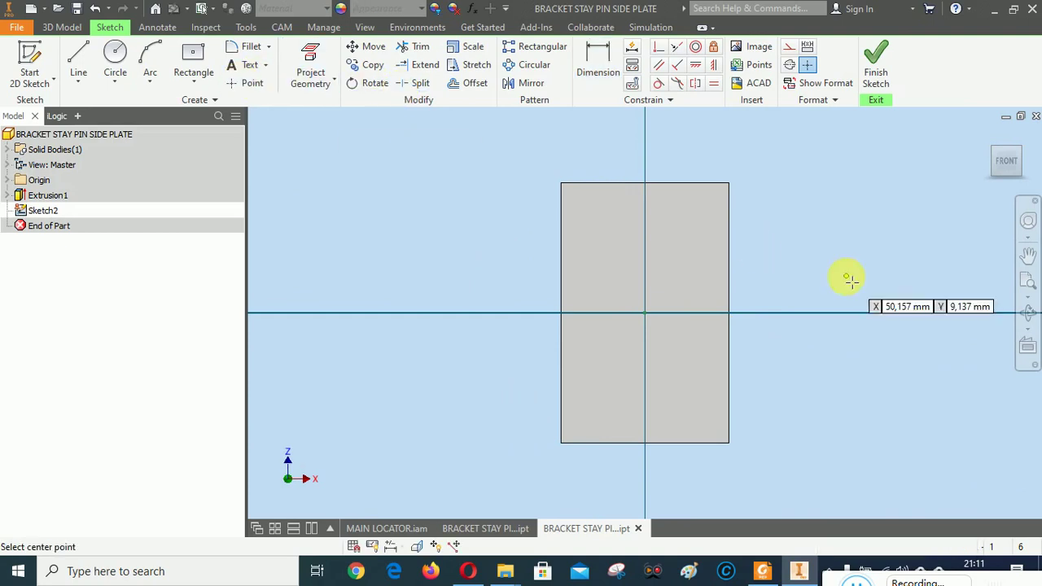
click(679, 219)
click(680, 278)
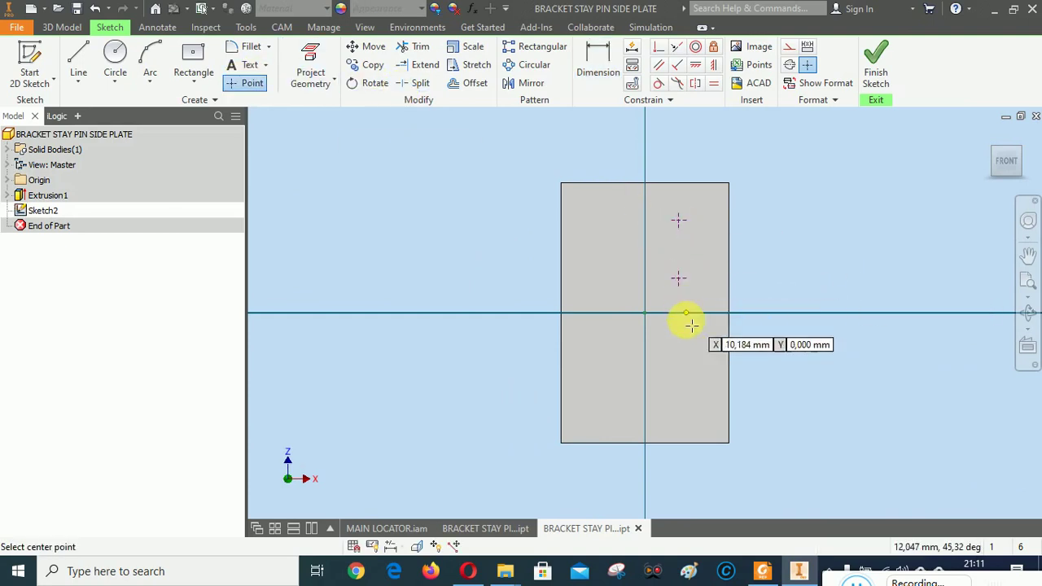
click(679, 340)
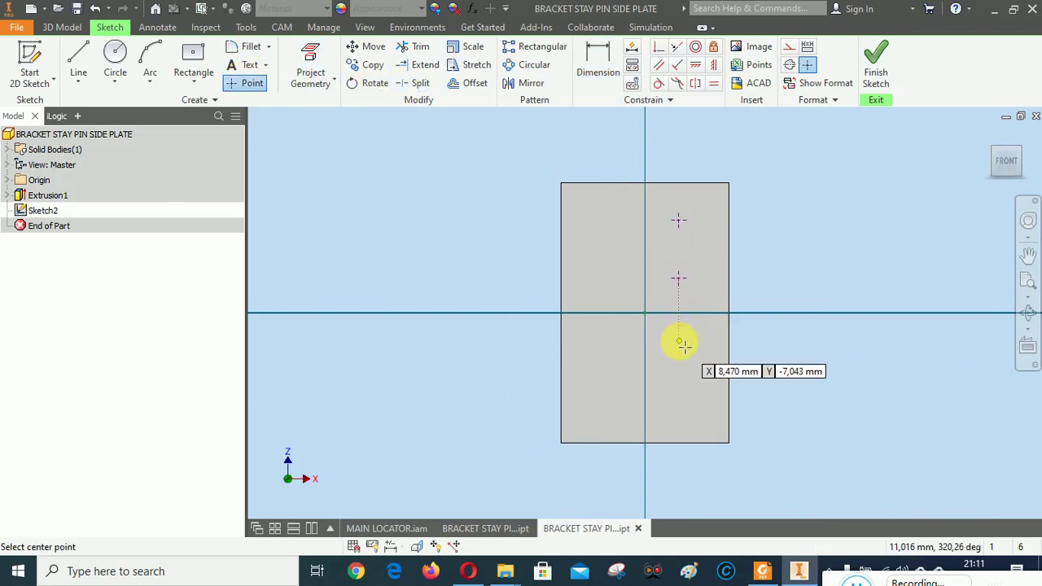
click(679, 400)
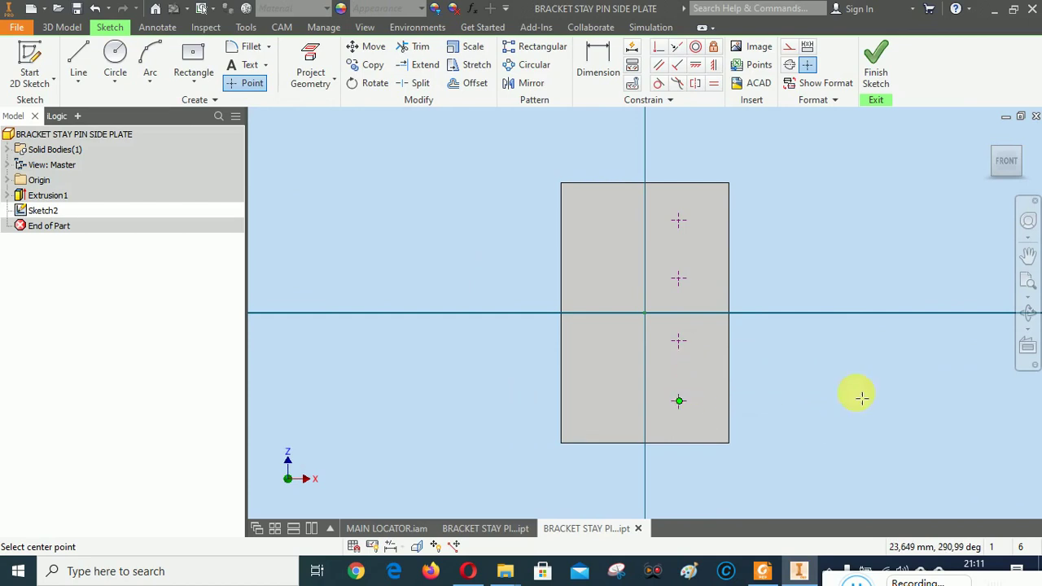
Apply vertical constraints between neighbouring points to align all four, and pull the lowest point slightly toward the centreline to test the alignment
click(715, 68)
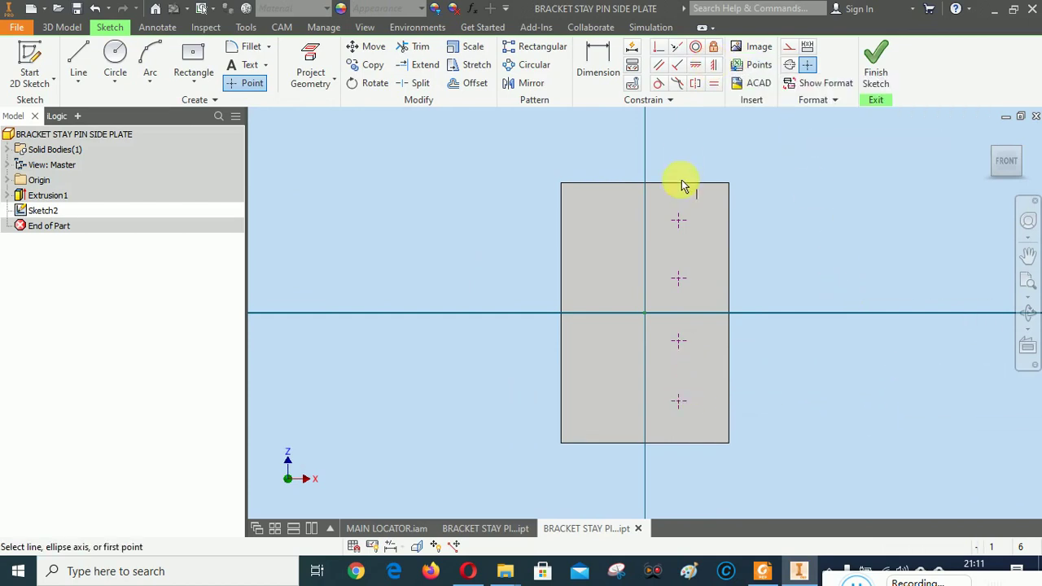
click(679, 221)
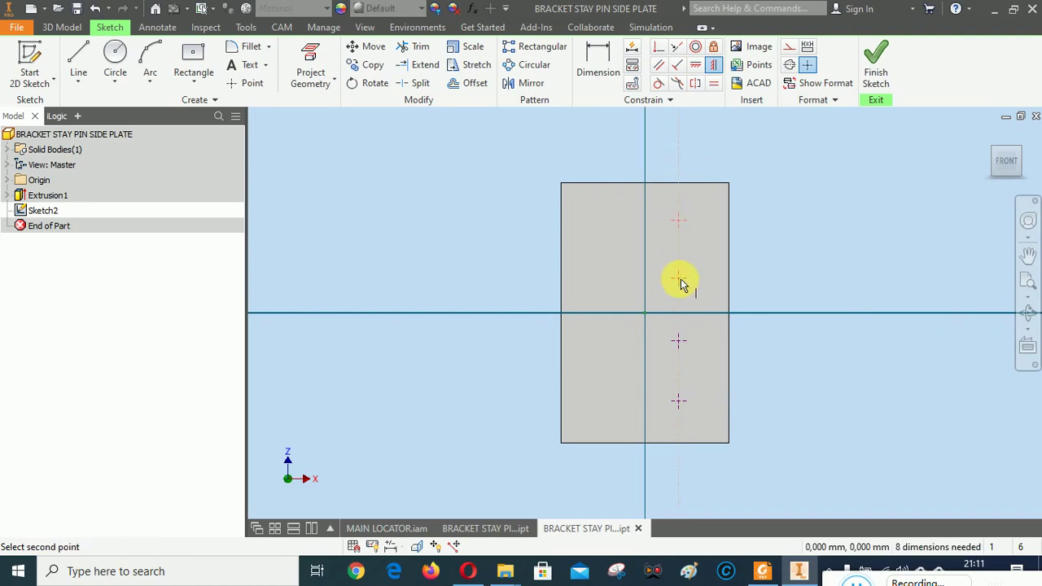
click(680, 280)
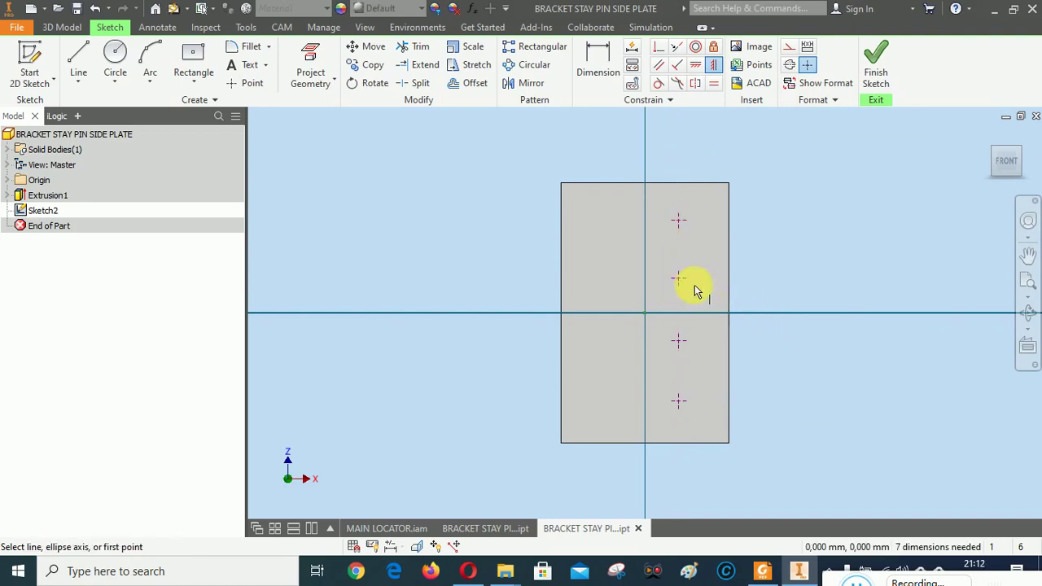
click(680, 281)
click(679, 341)
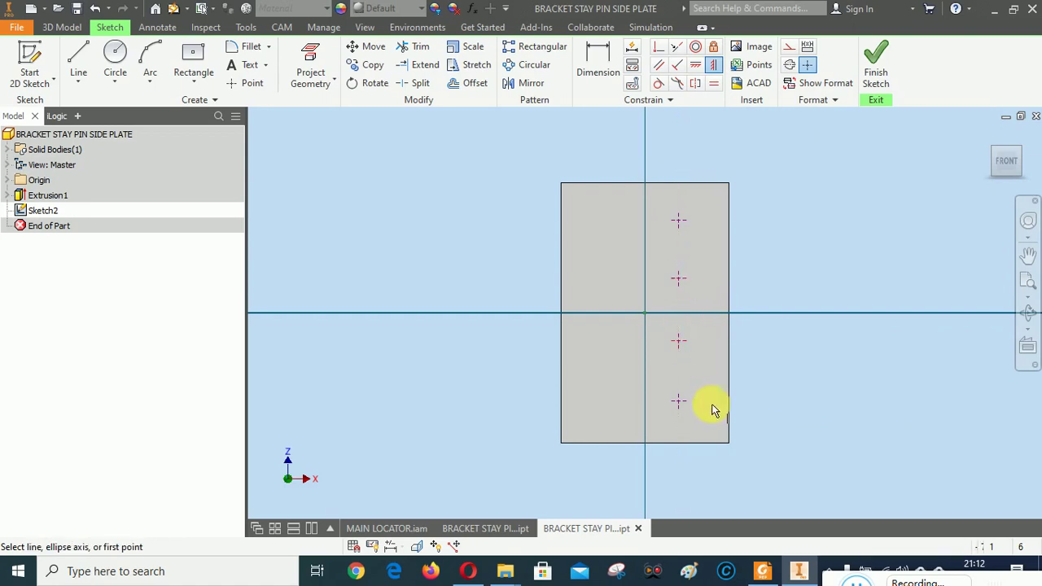
click(679, 401)
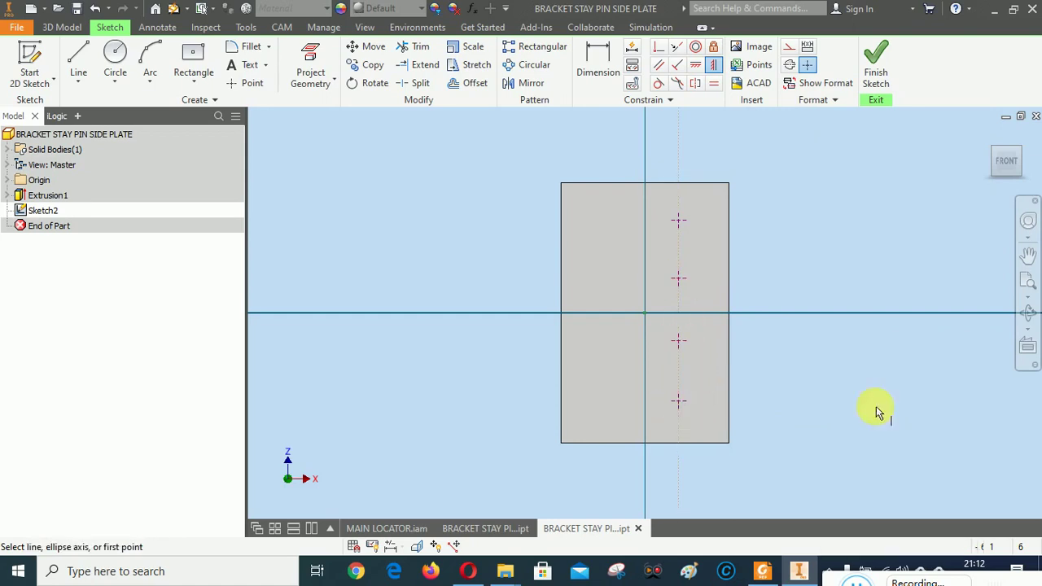
right_click(808, 232)
click(845, 228)
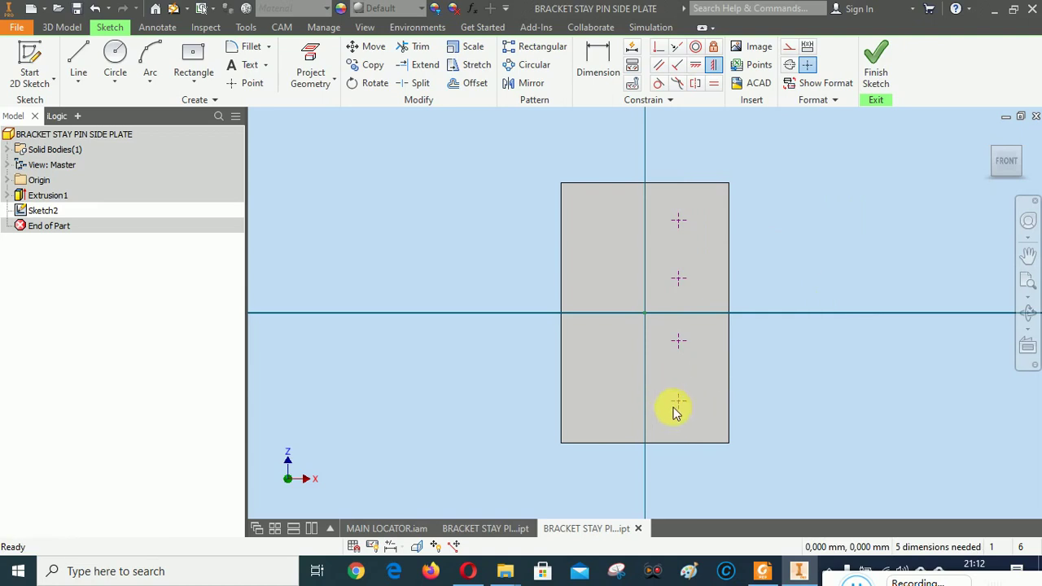
mouse_move(679, 403)
mouse_down()
mouse_move(643, 396)
mouse_move(676, 398)
mouse_up()
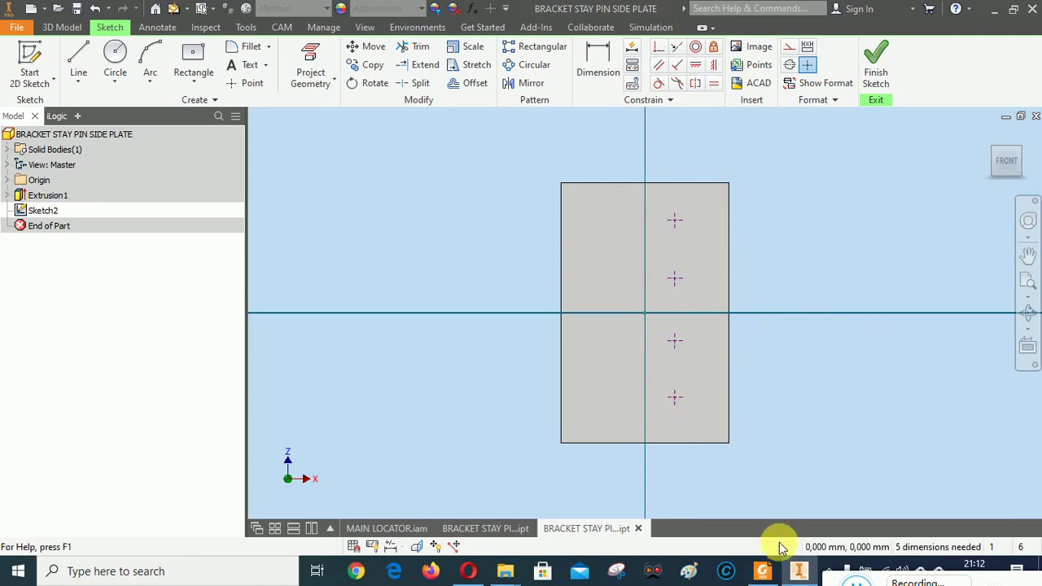
Check the lowest hole's edge distance in the Foxit Reader drawing, return to Inventor and dimension the lowest point 10 mm from the plate's bottom edge
click(765, 571)
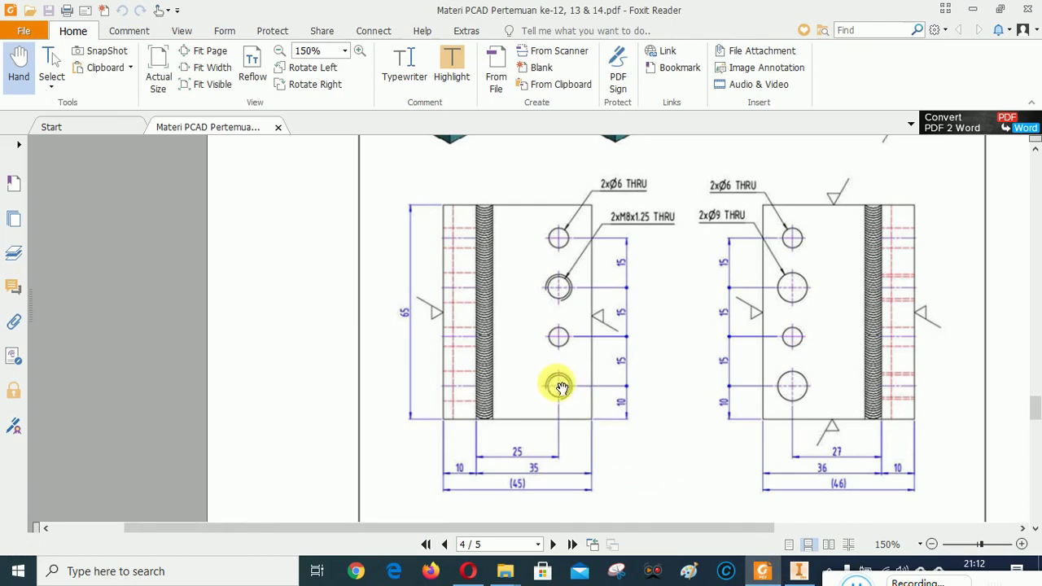
click(800, 572)
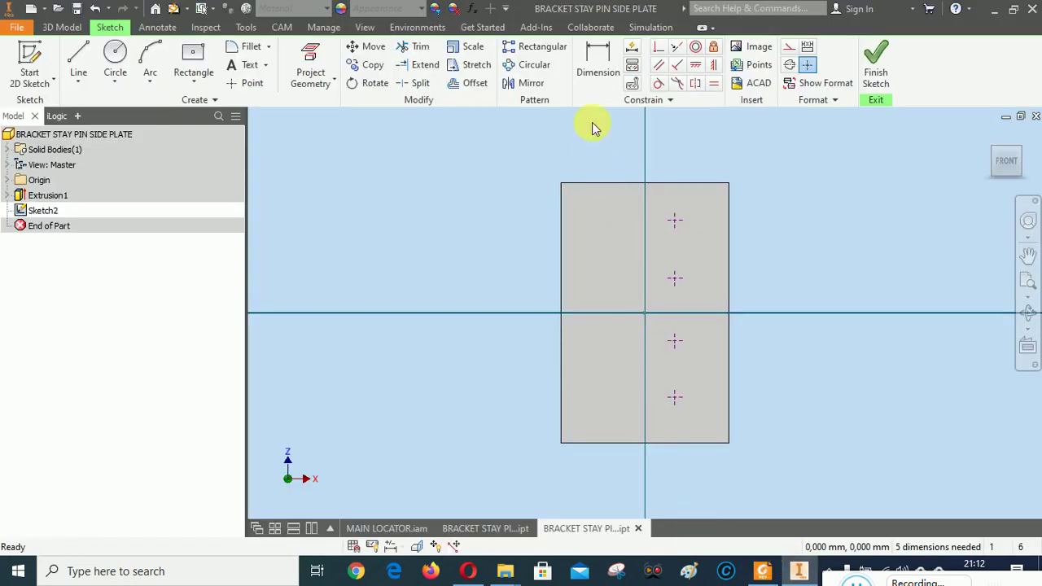
click(602, 72)
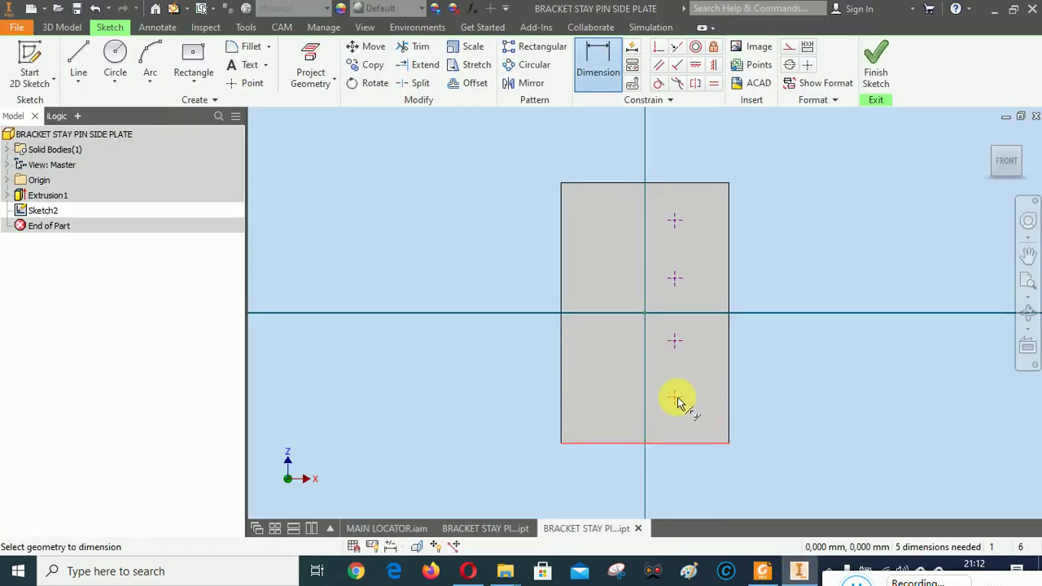
click(721, 443)
text(10)
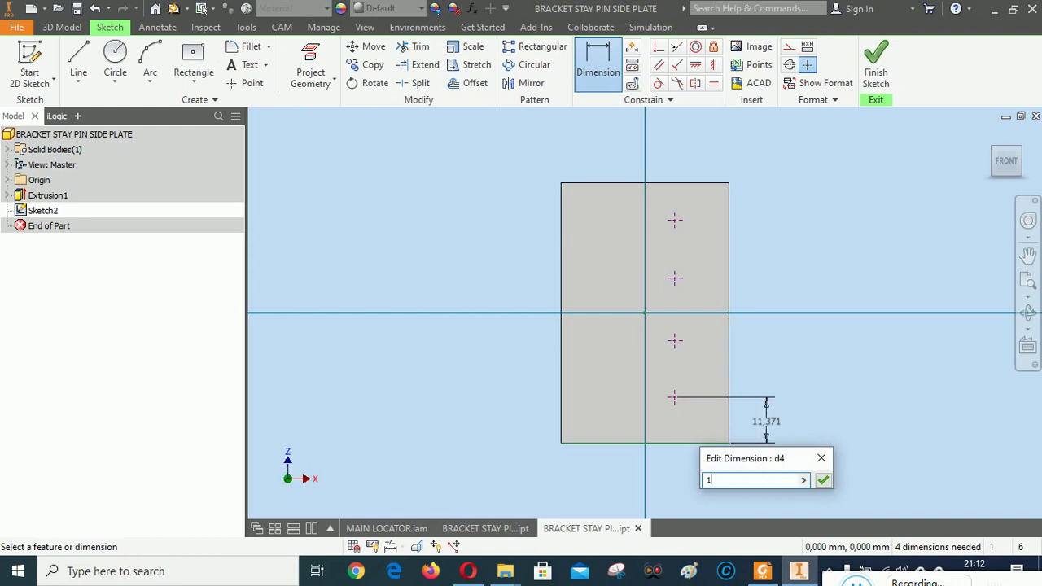
click(822, 481)
Dimension the vertical spacing between the two lowest points as 15 mm
click(675, 403)
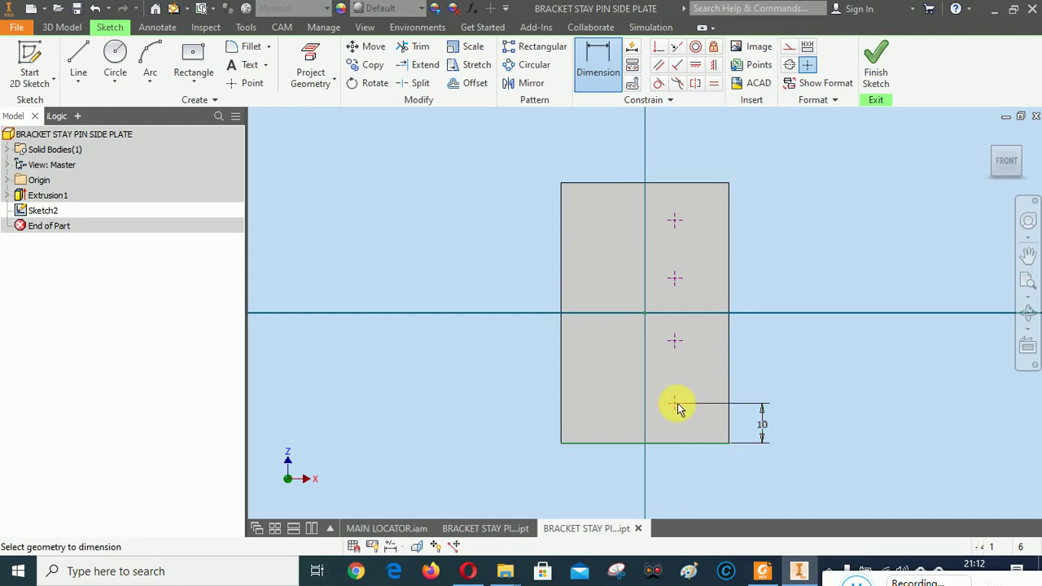
click(674, 341)
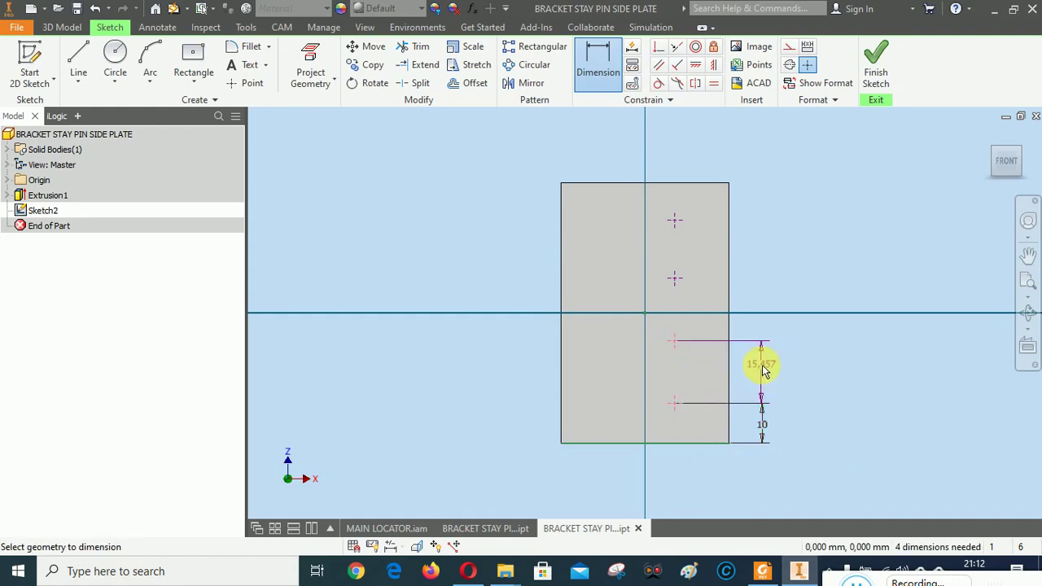
click(763, 369)
text(15)
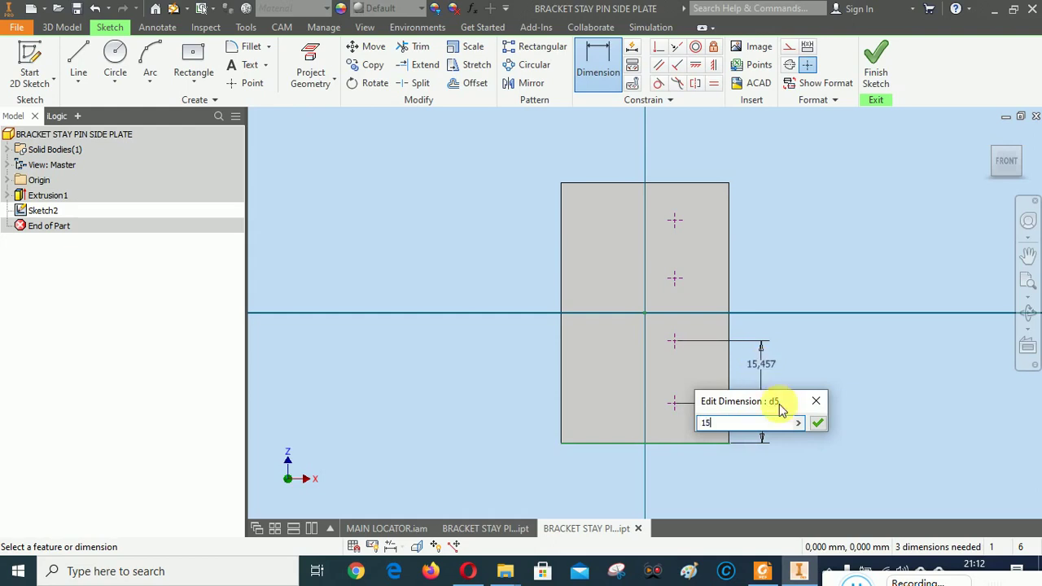
click(818, 422)
Dimension the vertical spacing between the two middle points and link its value to dimension d5
click(674, 279)
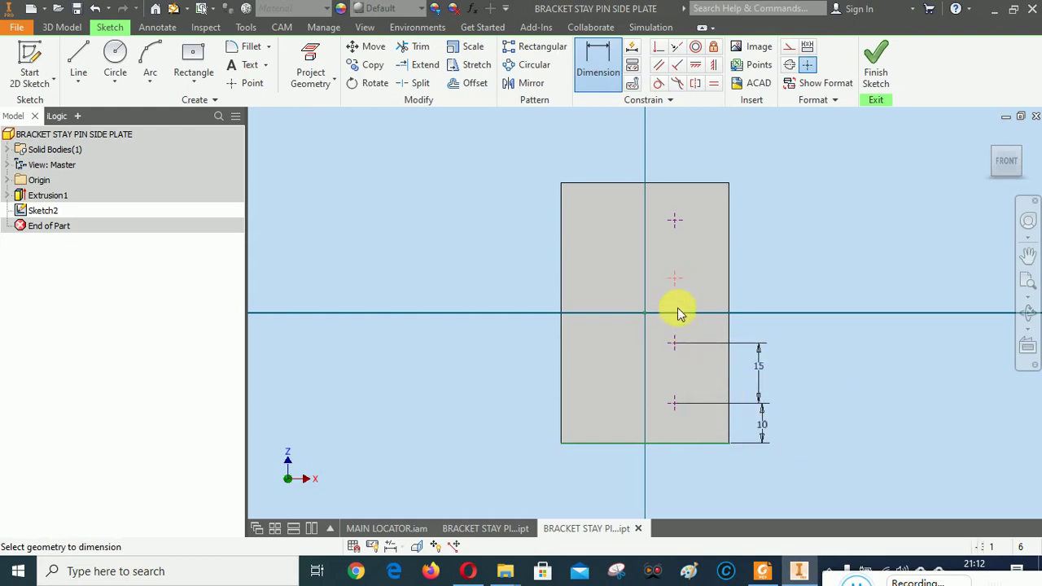
click(674, 342)
click(765, 309)
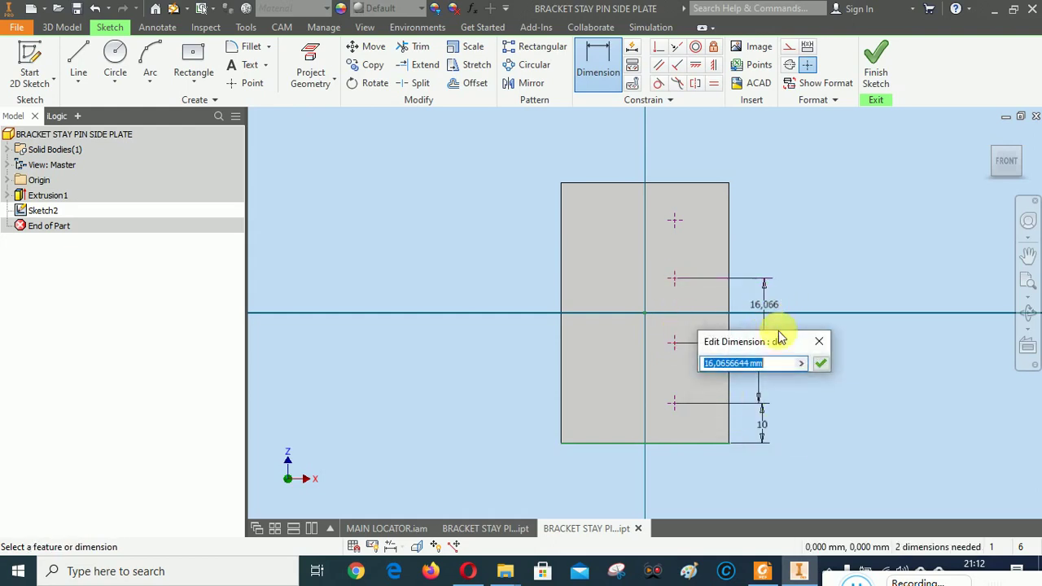
text(d5)
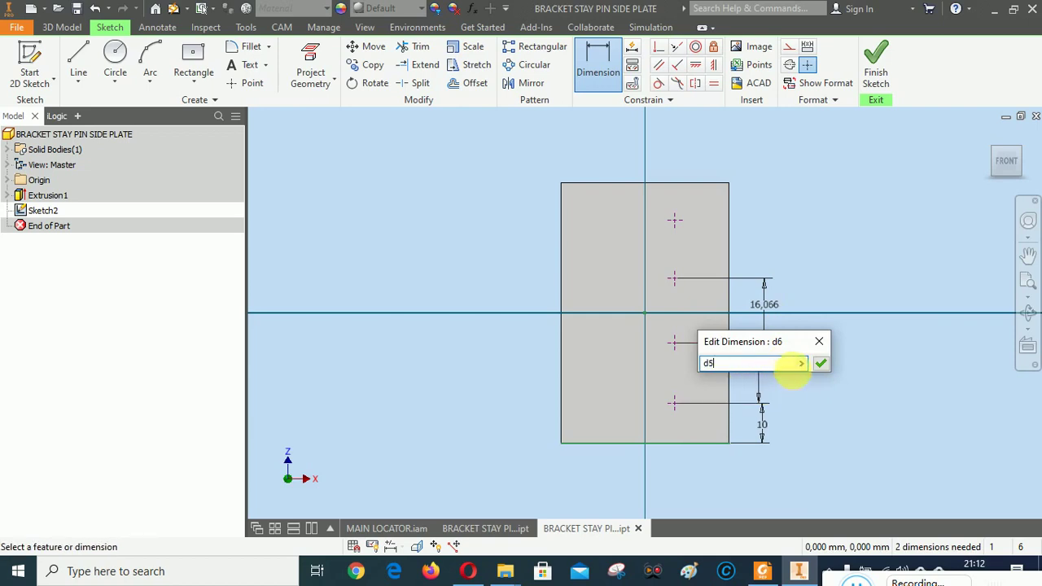
click(820, 363)
Dimension the vertical spacing between the two uppermost points, linked to dimension d5, and end dimensioning
click(675, 285)
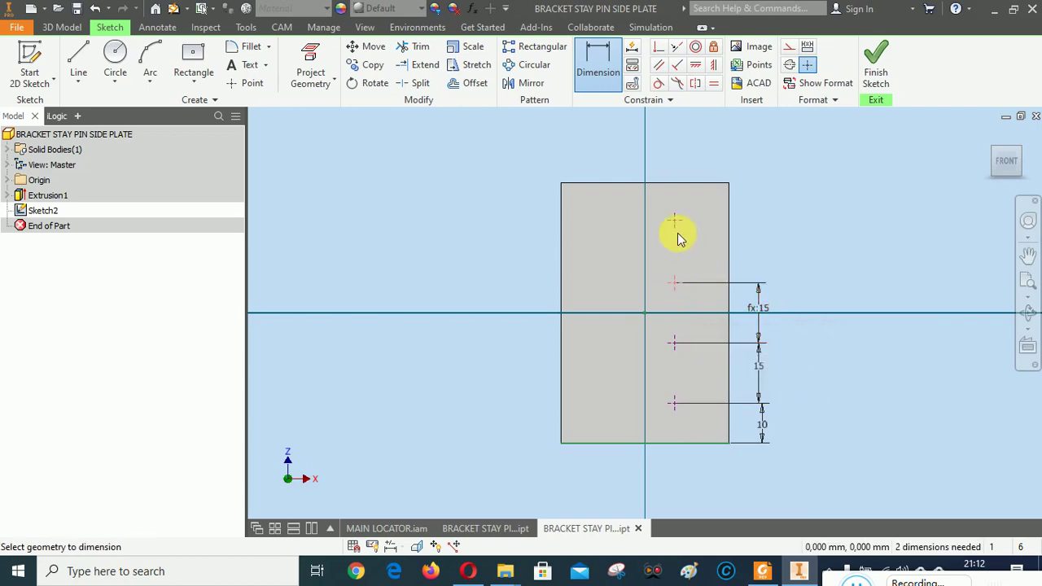
click(676, 222)
click(764, 252)
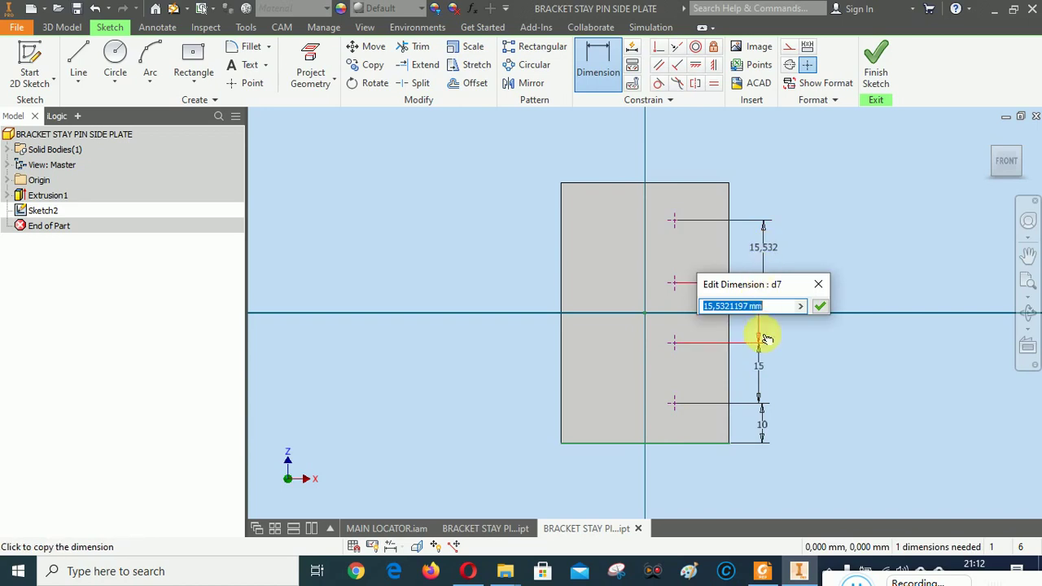
text(d5)
click(817, 305)
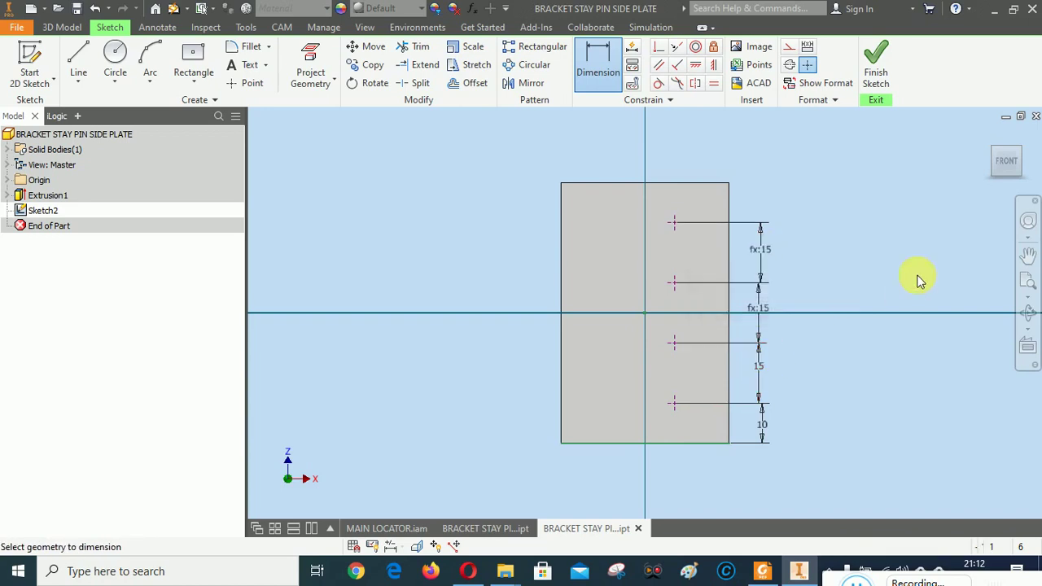
right_click(907, 230)
click(938, 228)
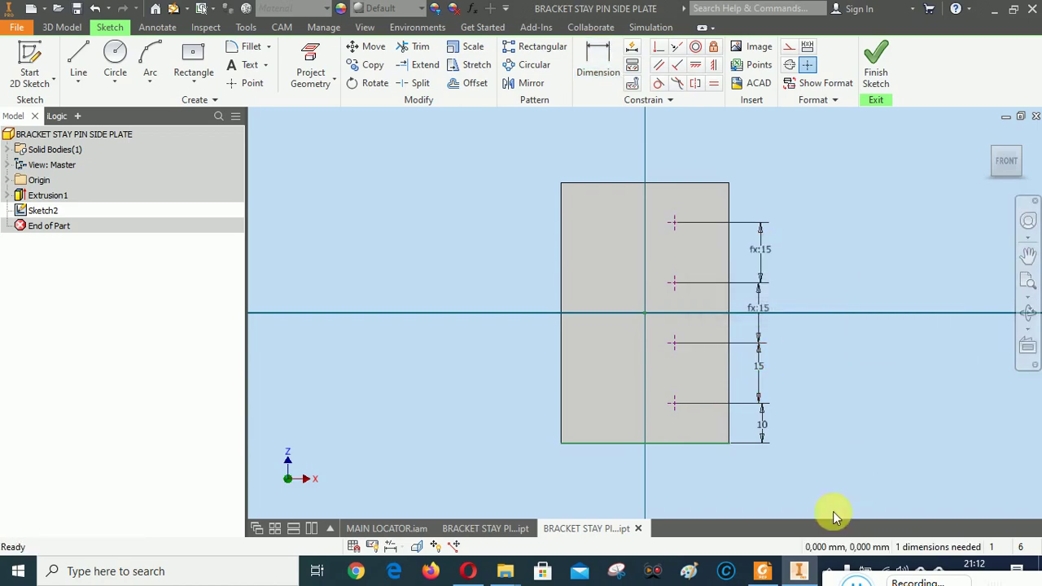
Check the horizontal hole position in the PDF drawing, return to Inventor, dimension the lowest point 10 mm from the plate's right edge and finish the sketch
click(759, 570)
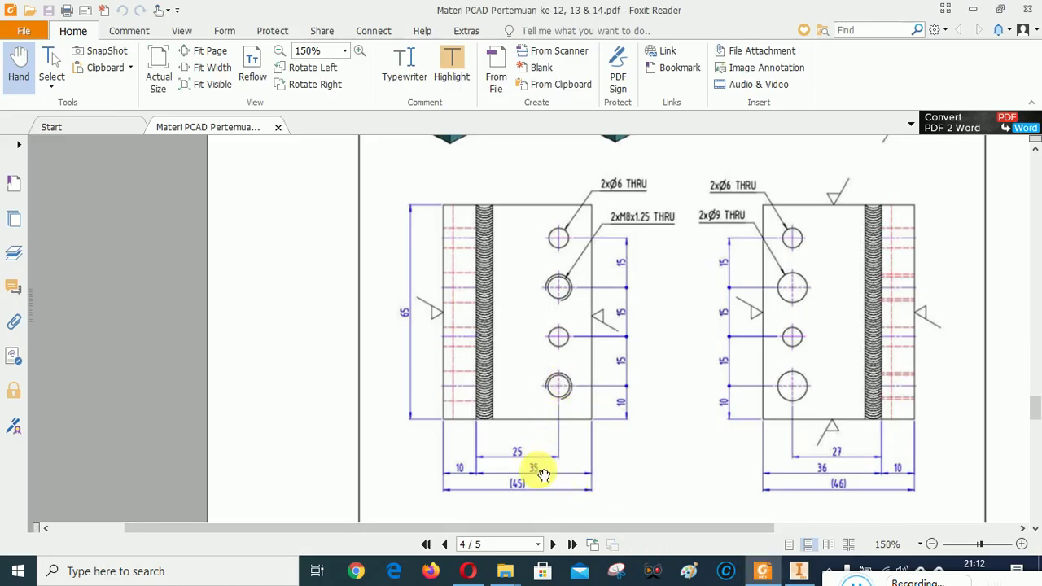
click(797, 573)
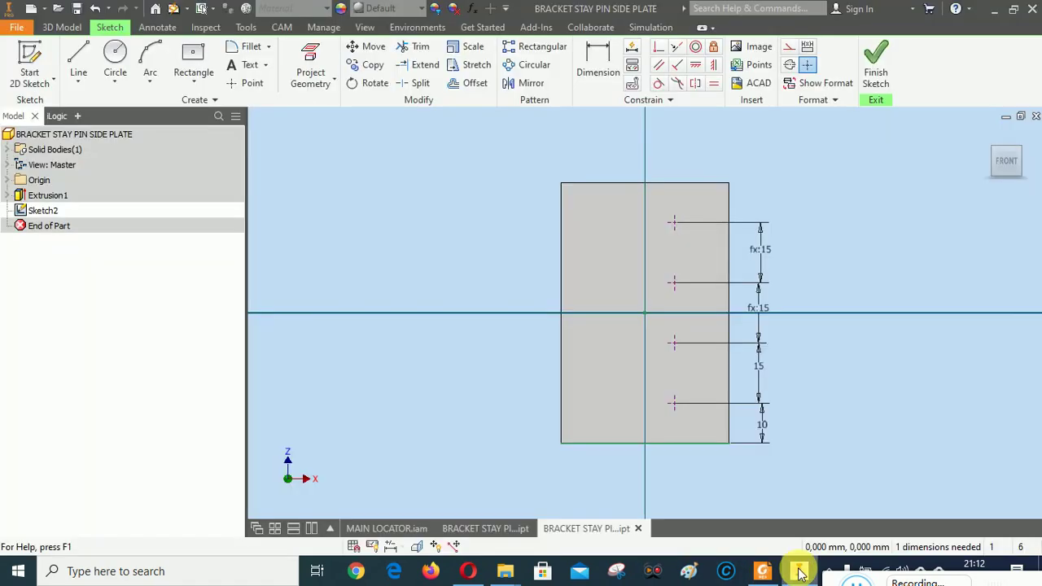
click(609, 51)
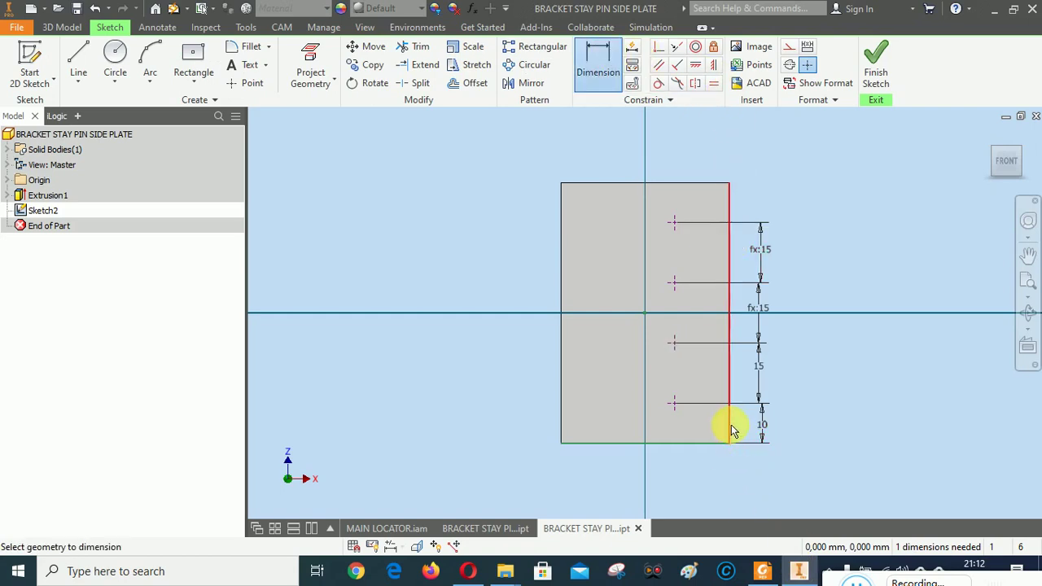
click(675, 404)
click(702, 478)
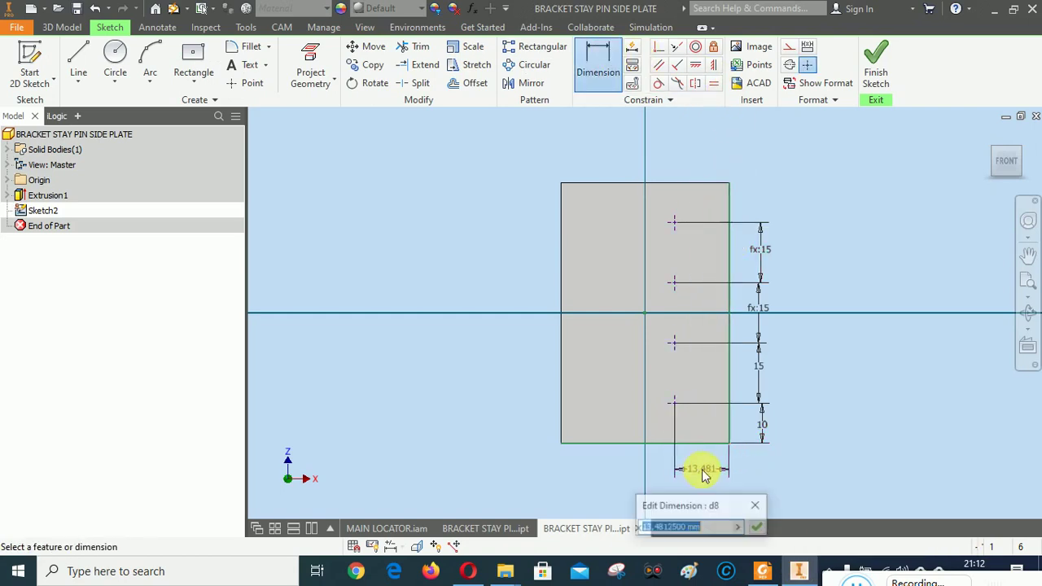
text(10)
click(757, 527)
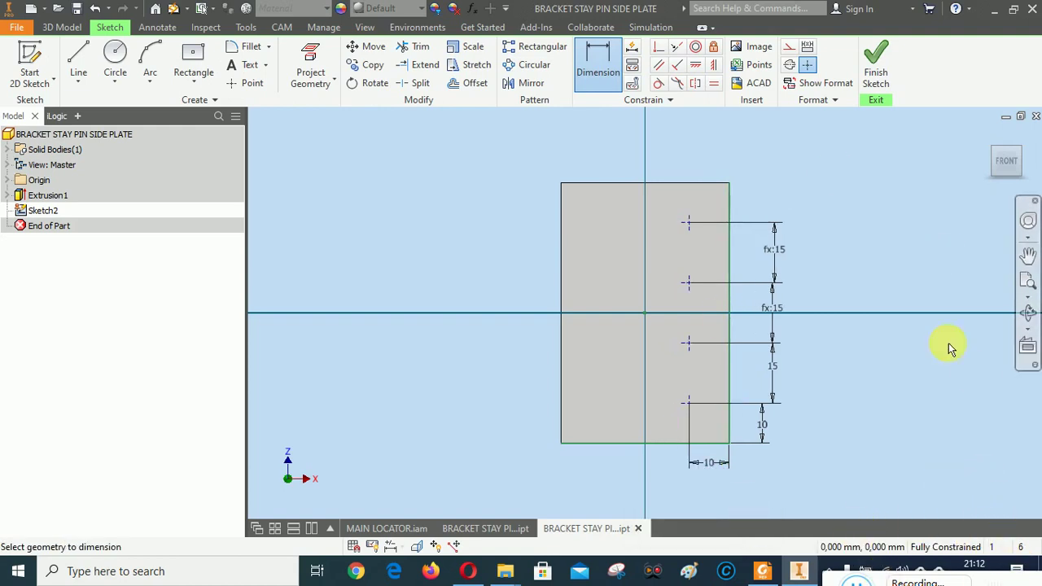
click(876, 65)
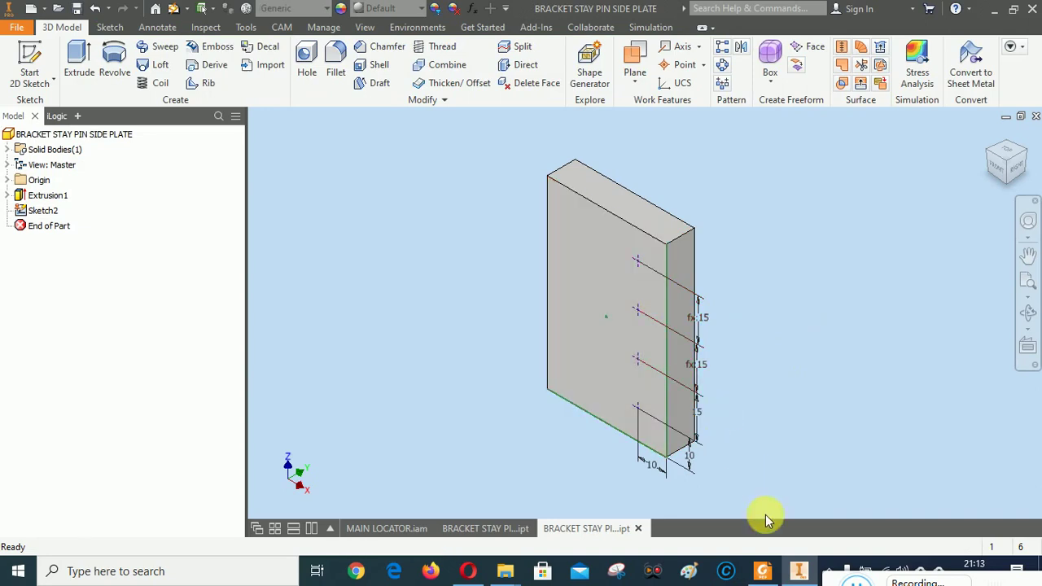
Check the hole sizes in the PDF drawing and create 6 mm through holes at the uppermost and second-lowest sketch points only
click(765, 571)
click(767, 571)
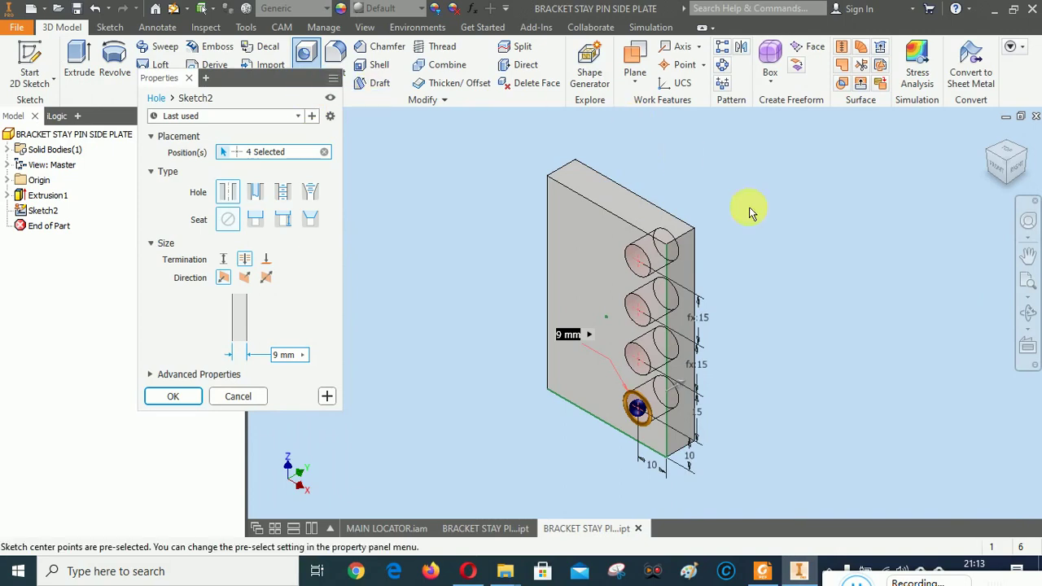
click(285, 354)
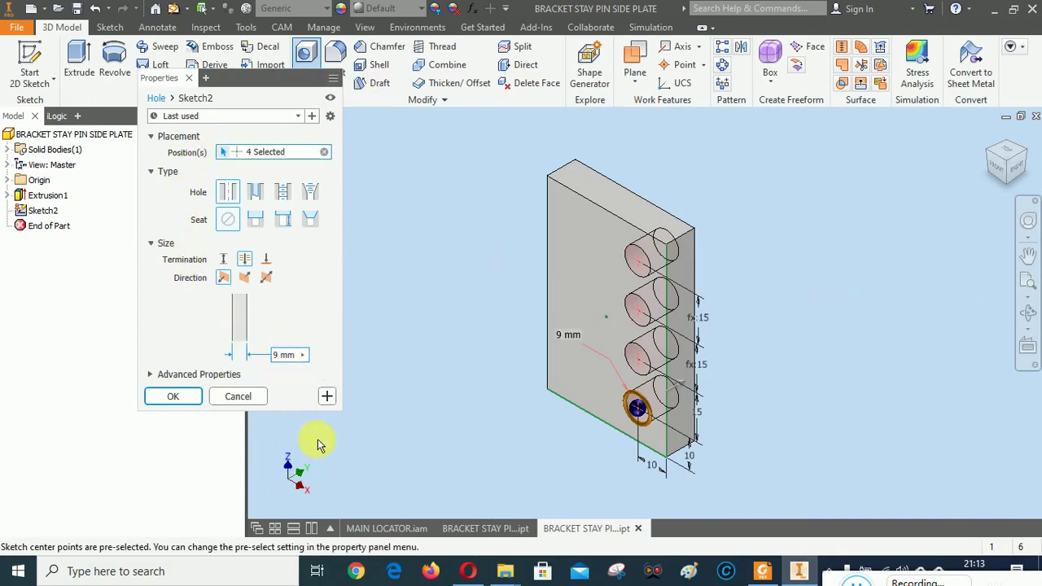
key(BackSpace)
text(6)
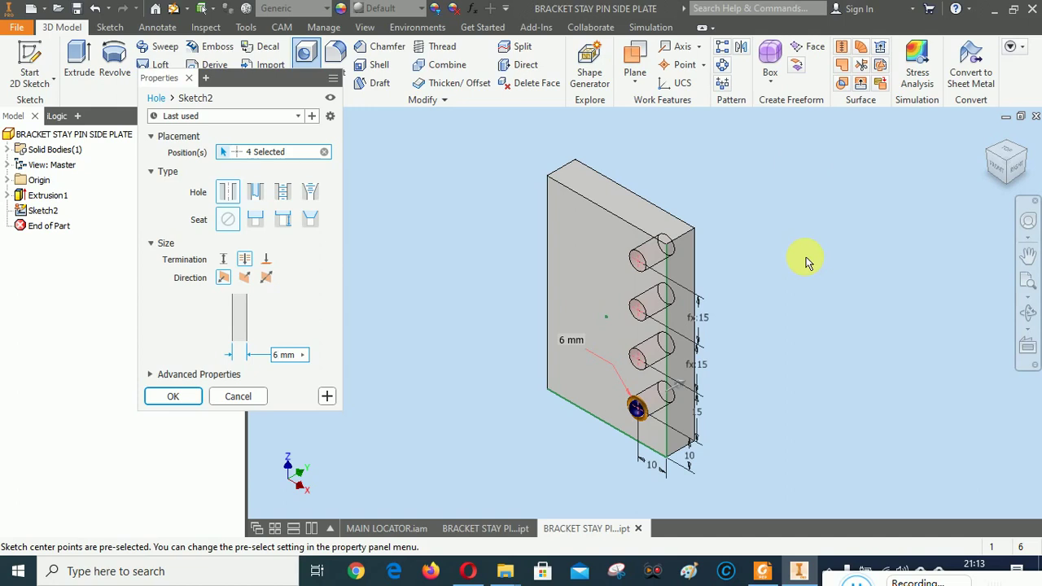
ctrl+click(639, 313)
ctrl+click(633, 408)
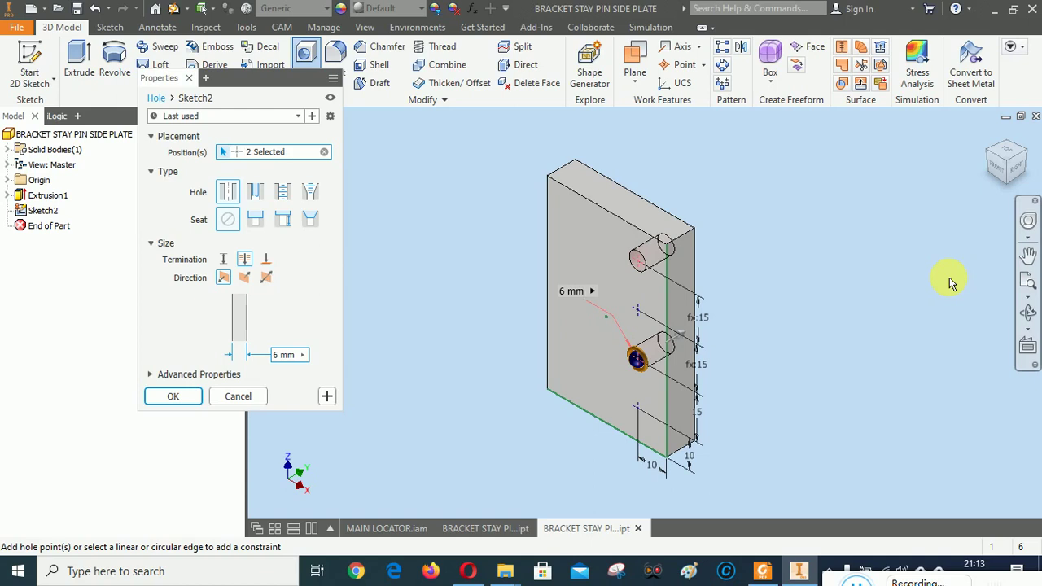
click(172, 396)
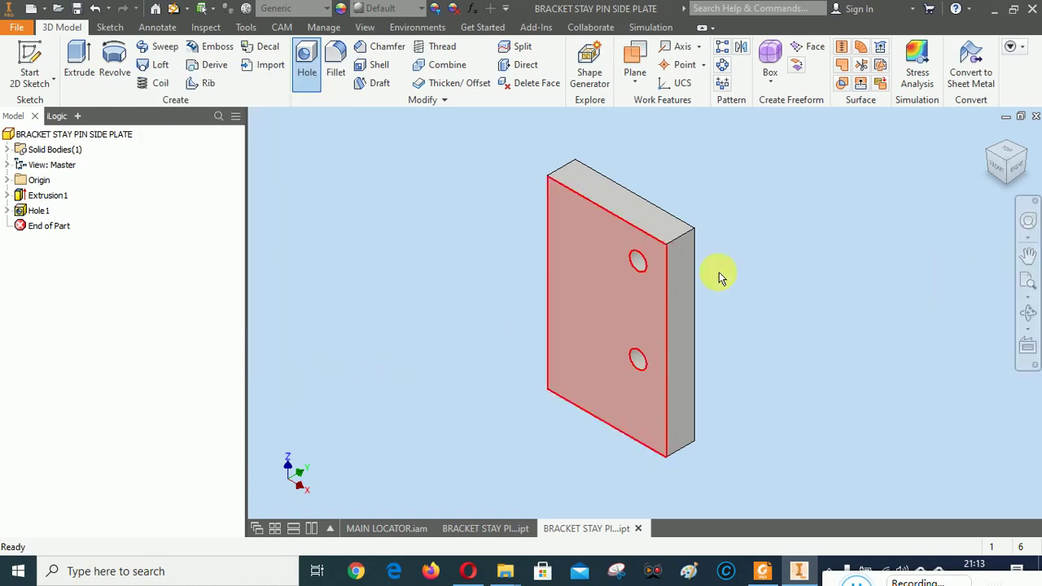
Share the sketch used by the 6 mm holes so its remaining points can be reused
click(8, 211)
right_click(57, 227)
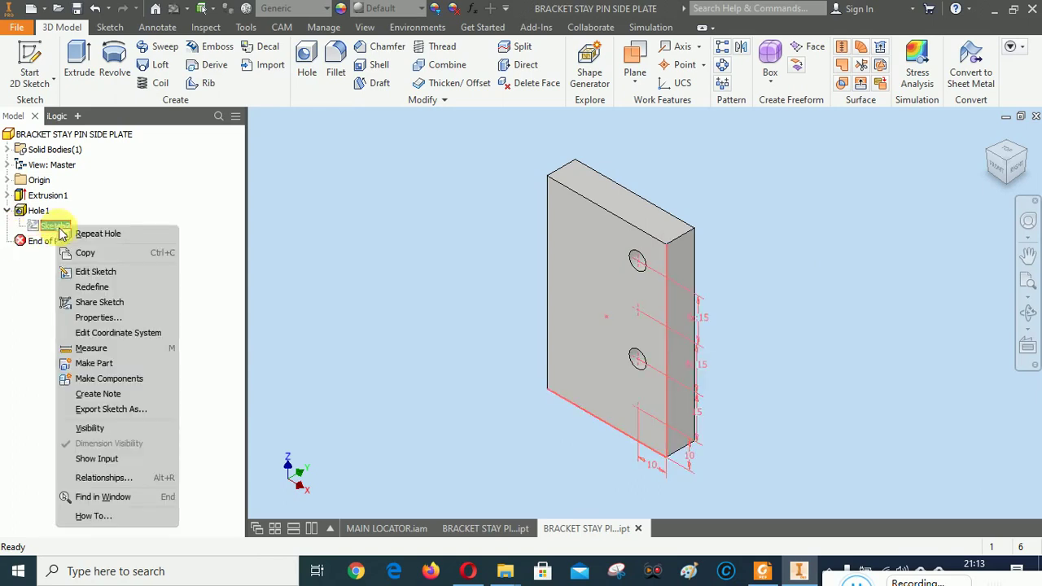
click(96, 302)
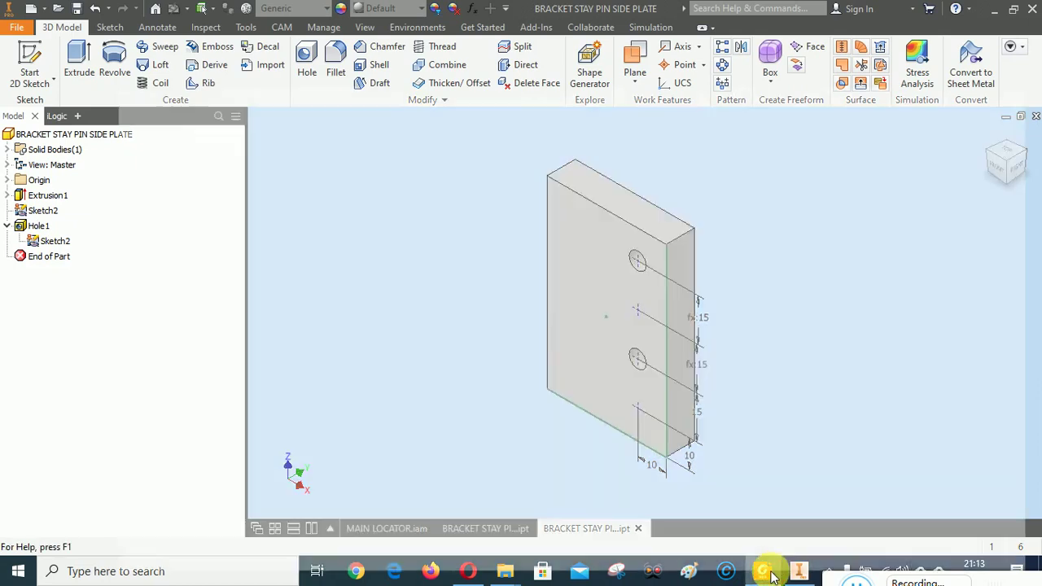
Check the thread callout in the PDF drawing and create ISO Metric profile M8x1.25 tapped through holes, full thread depth, at the two remaining points
click(765, 570)
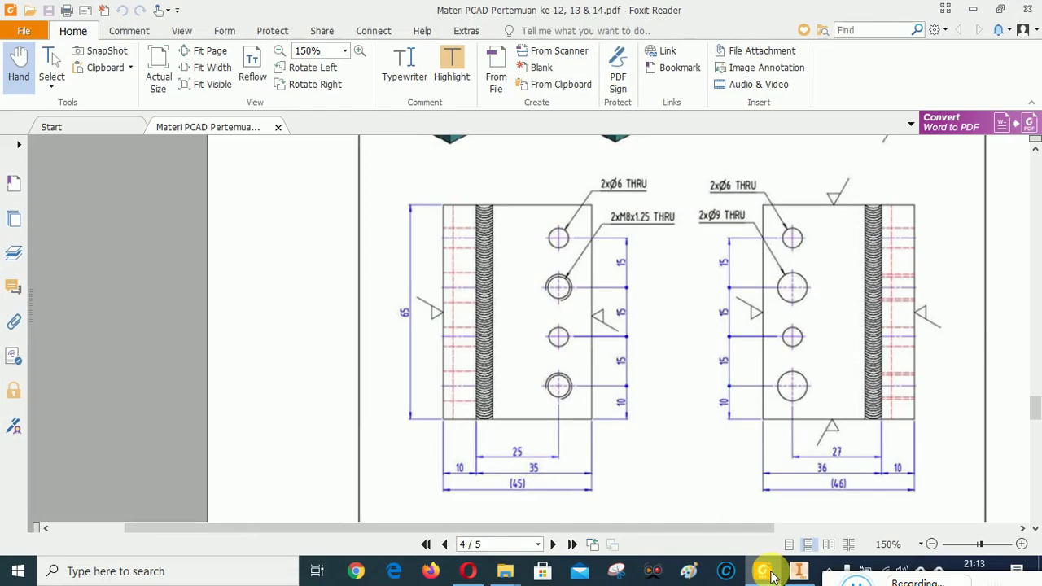
click(771, 571)
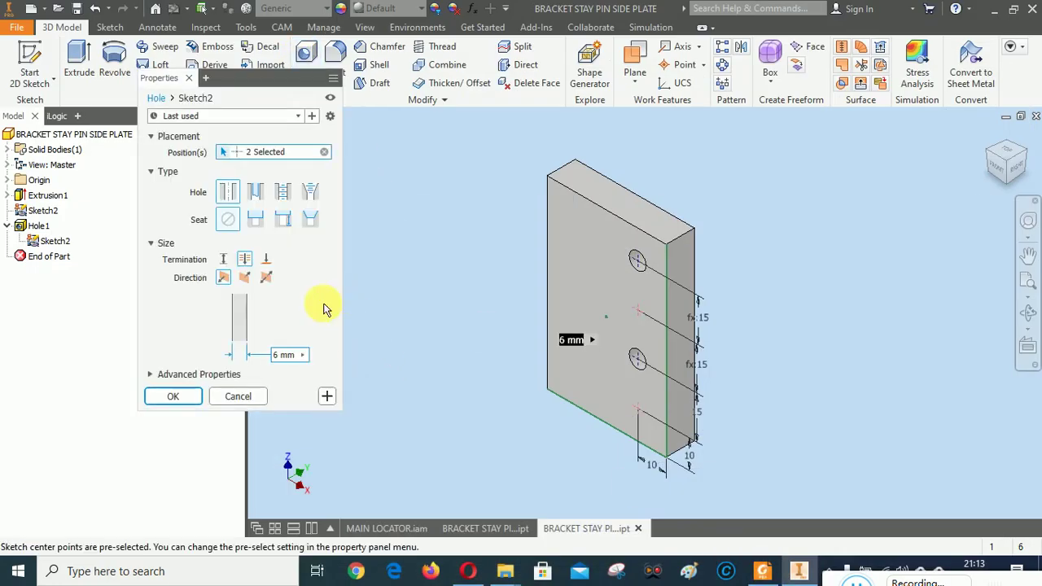
click(283, 196)
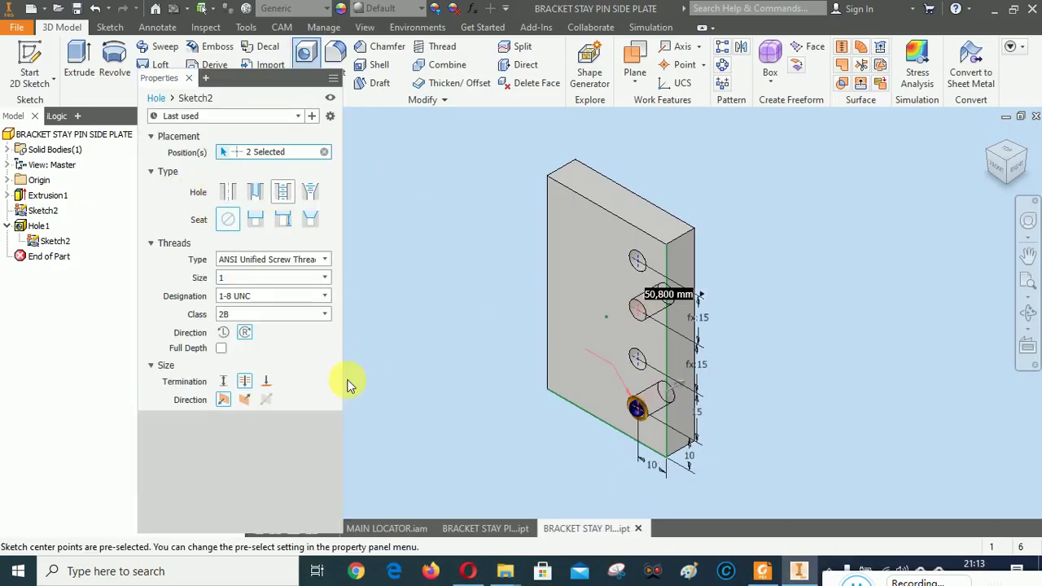
click(249, 258)
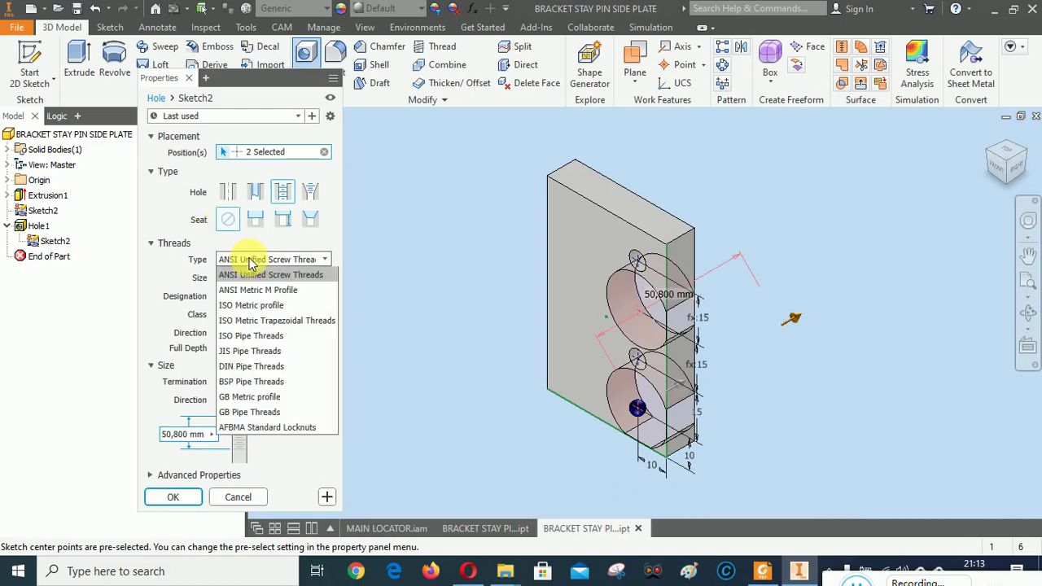
click(259, 305)
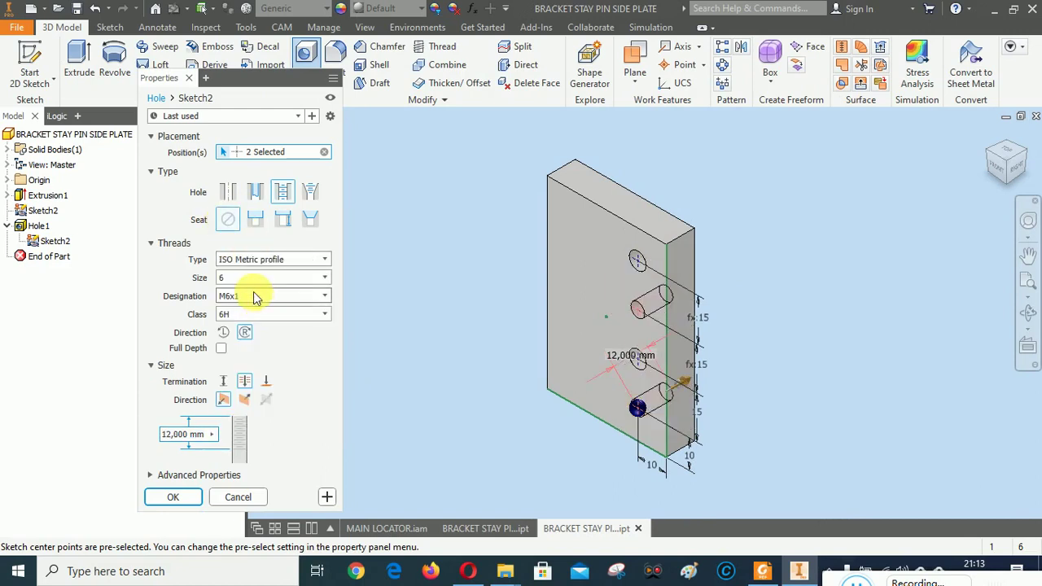
click(253, 278)
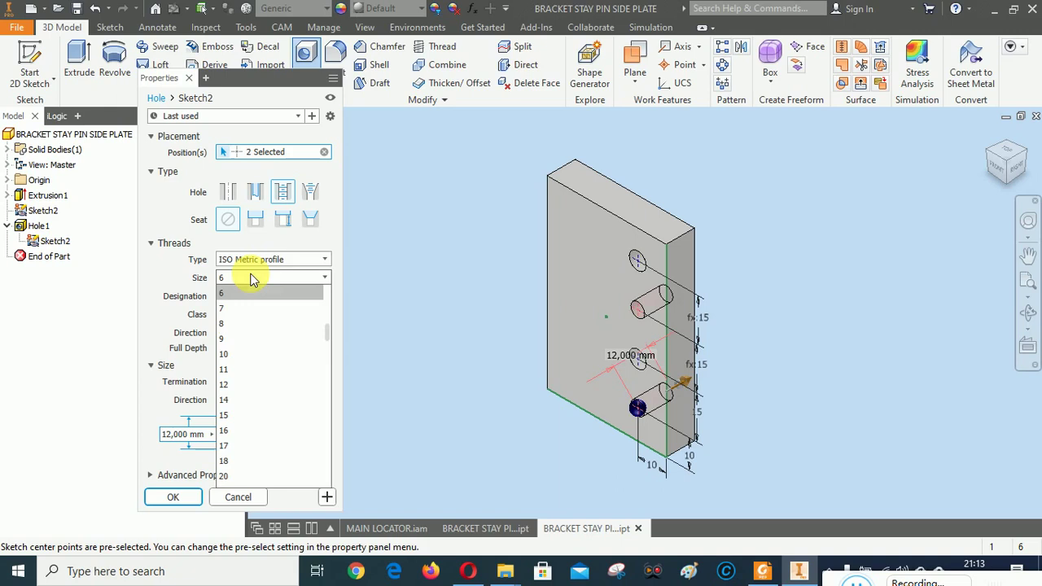
click(239, 323)
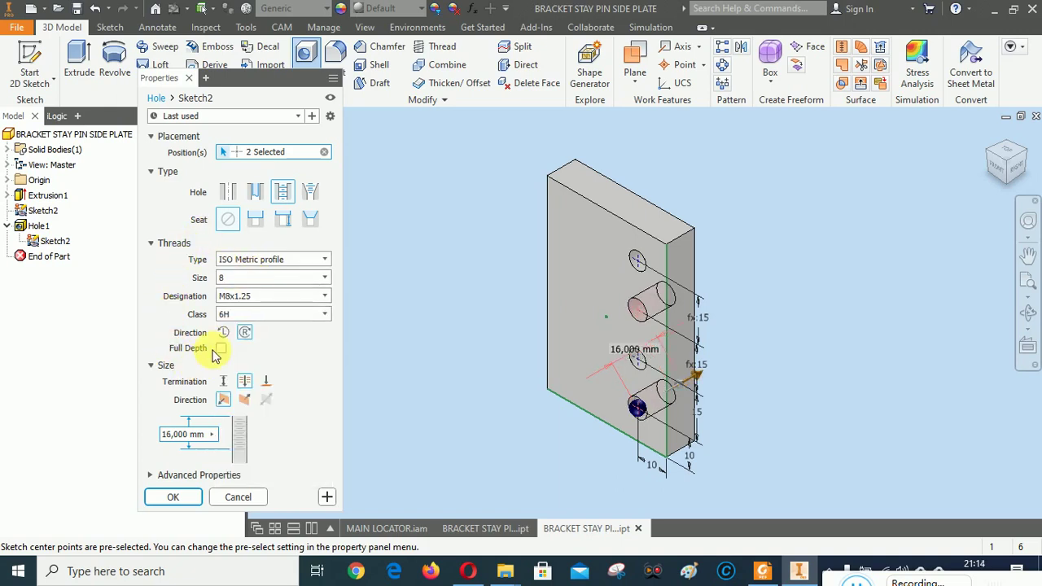
click(220, 349)
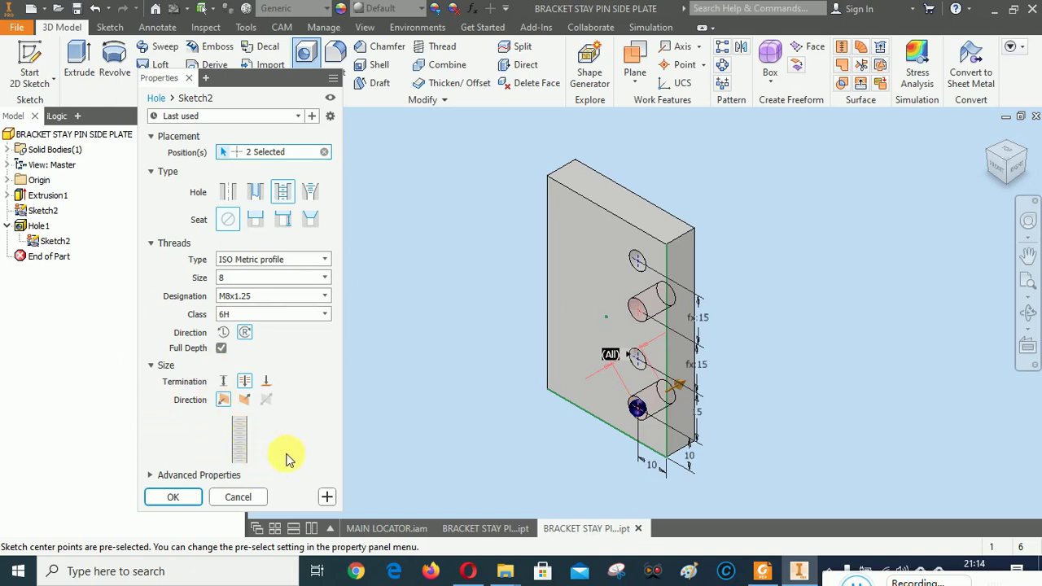
click(186, 498)
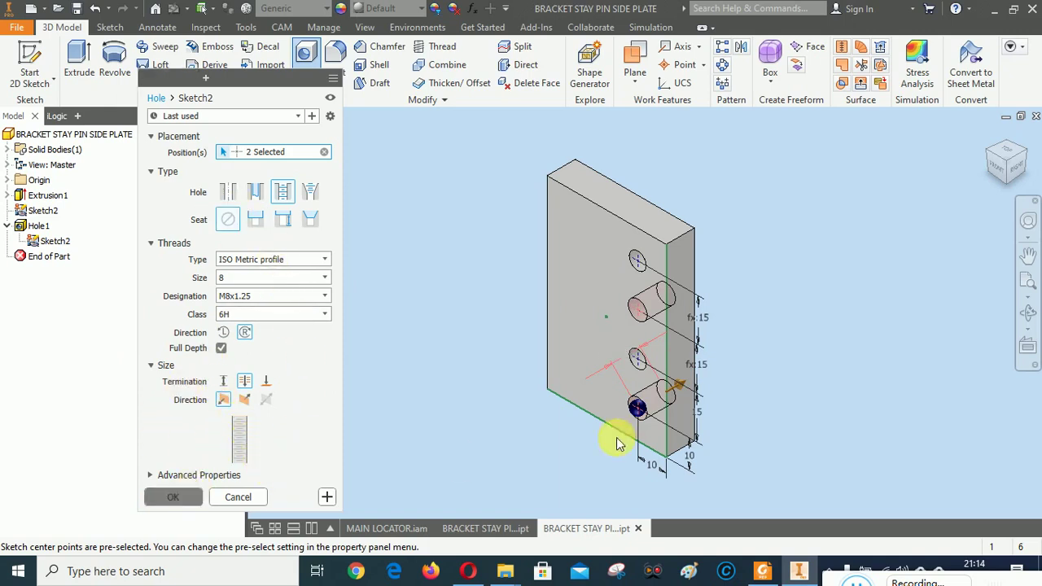
Hide the shared hole sketch and fit the whole plate in view
right_click(44, 212)
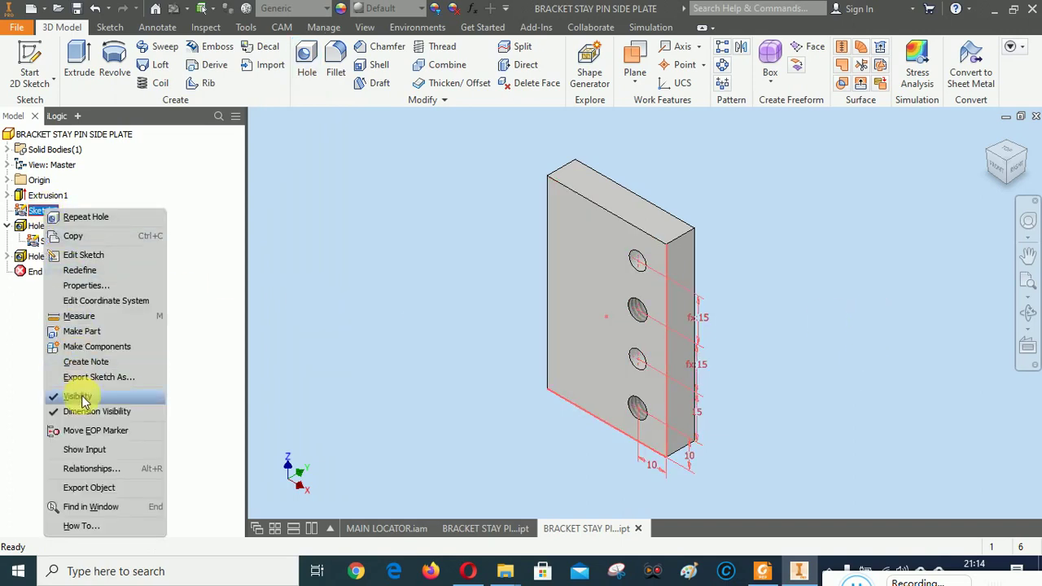
click(79, 397)
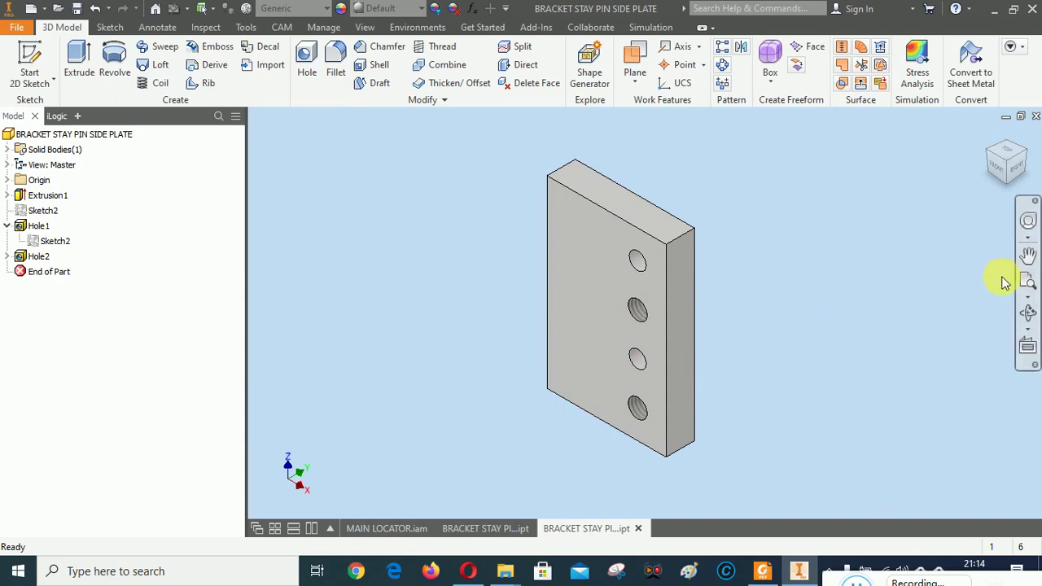
click(1028, 283)
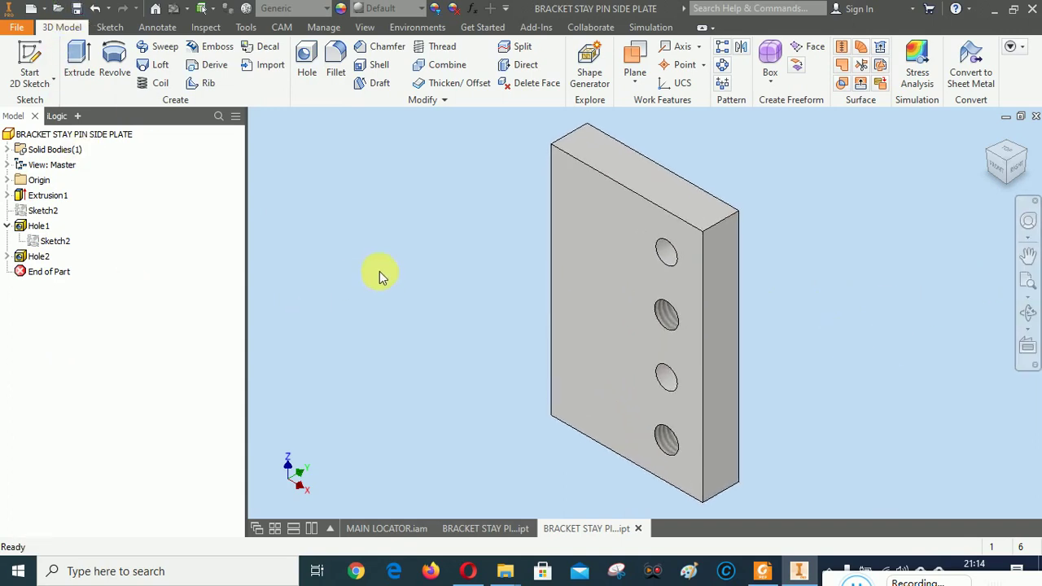
Assign the Steel, Mild material to the side plate
click(326, 8)
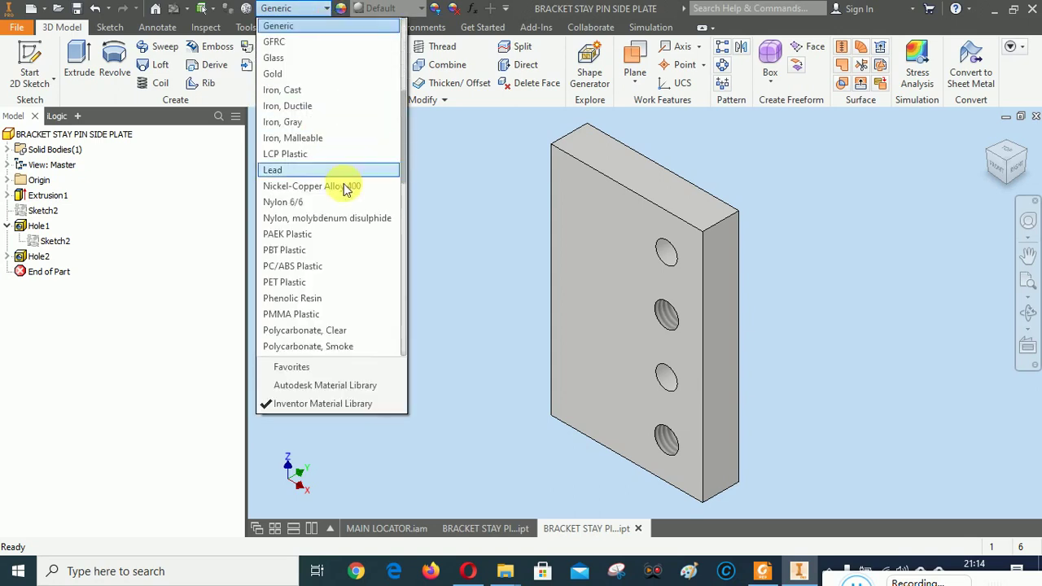
scroll(343, 187, down, 12)
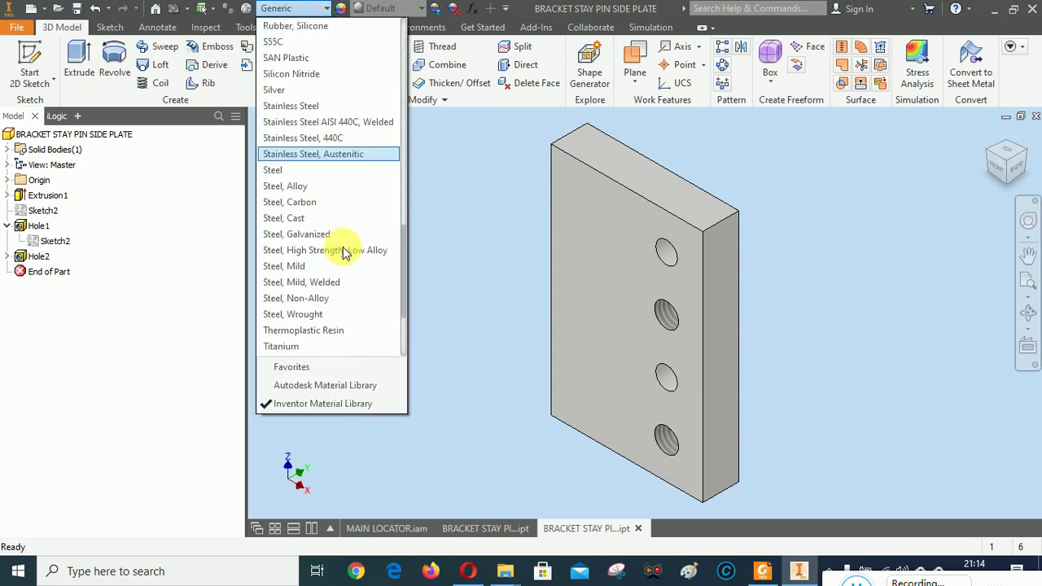
click(293, 267)
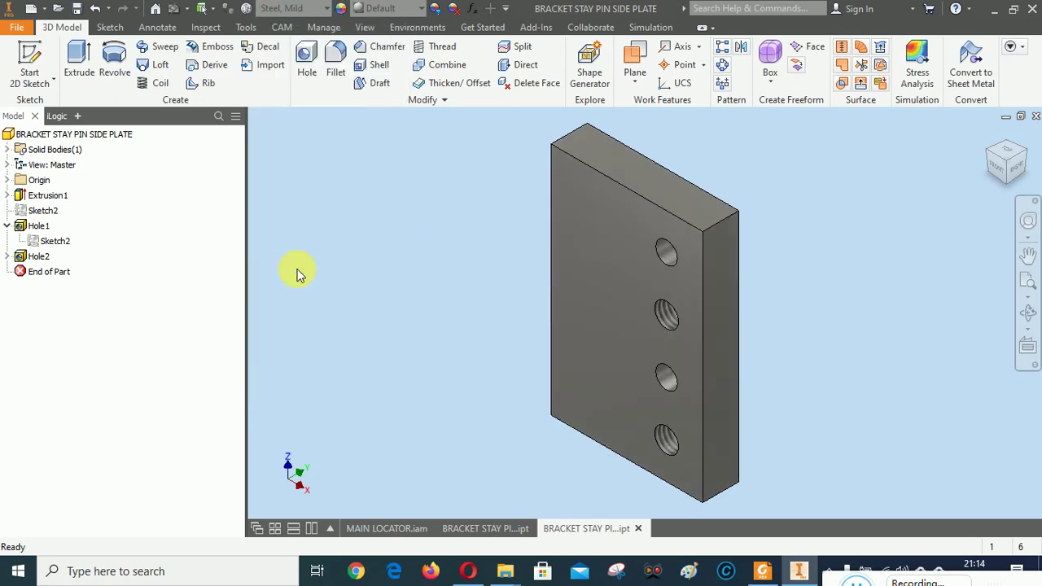
Apply the Cadet Blue appearance to the side plate and save the part
click(386, 9)
scroll(383, 202, up, 10)
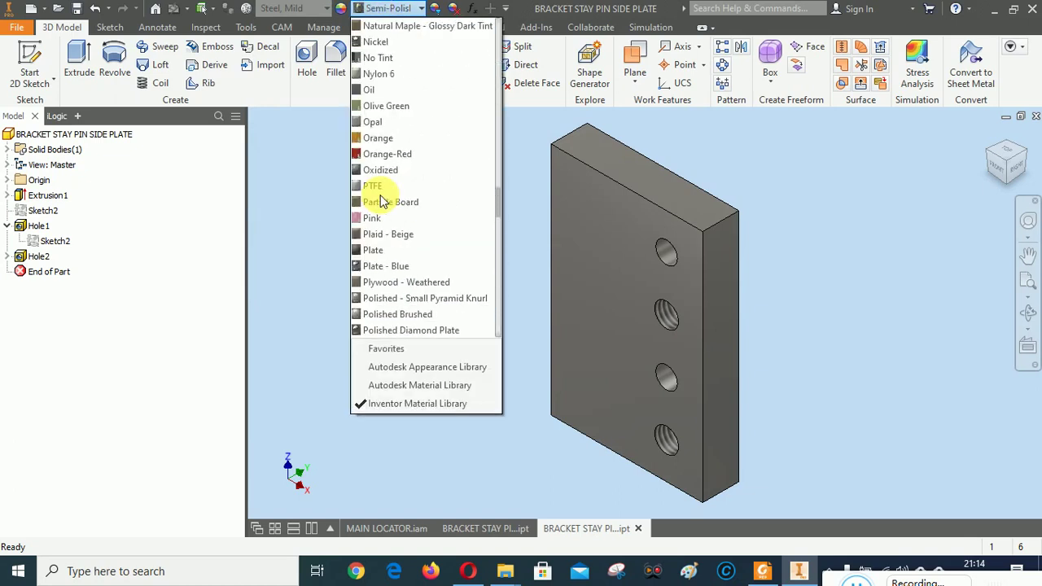
scroll(381, 202, up, 10)
scroll(380, 200, up, 15)
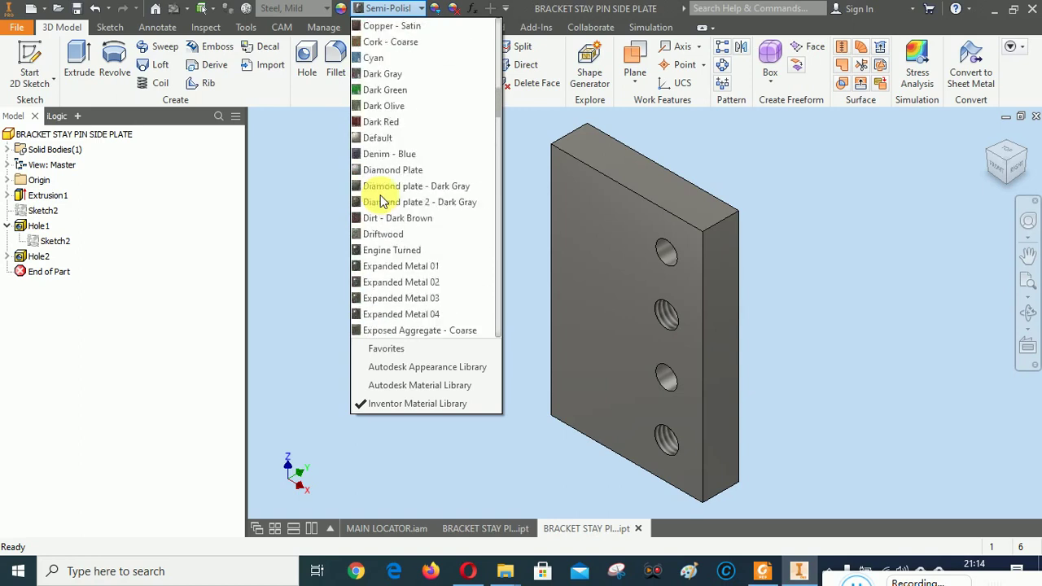
scroll(380, 201, up, 8)
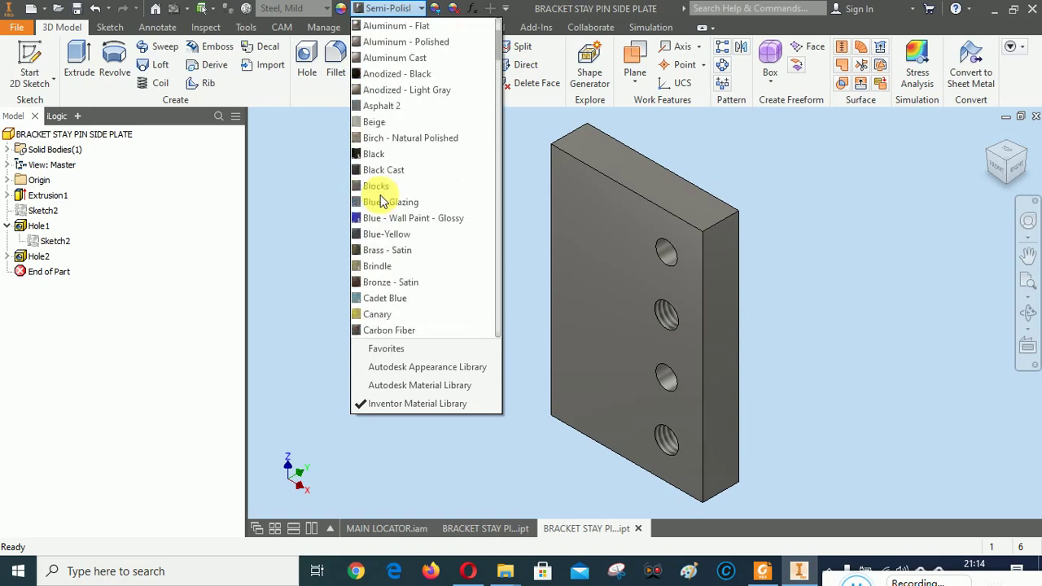
scroll(380, 201, down, 2)
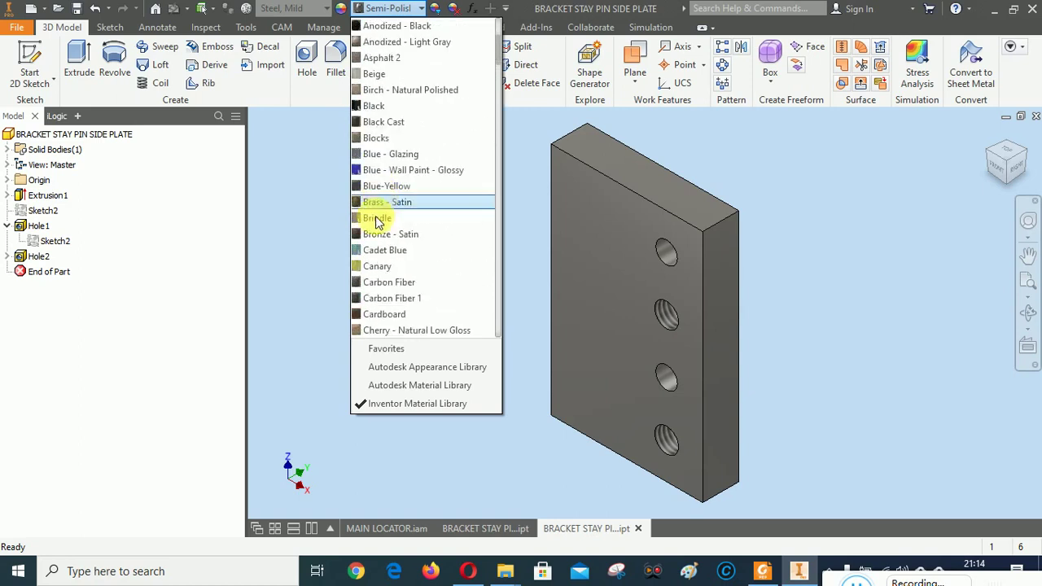
click(380, 250)
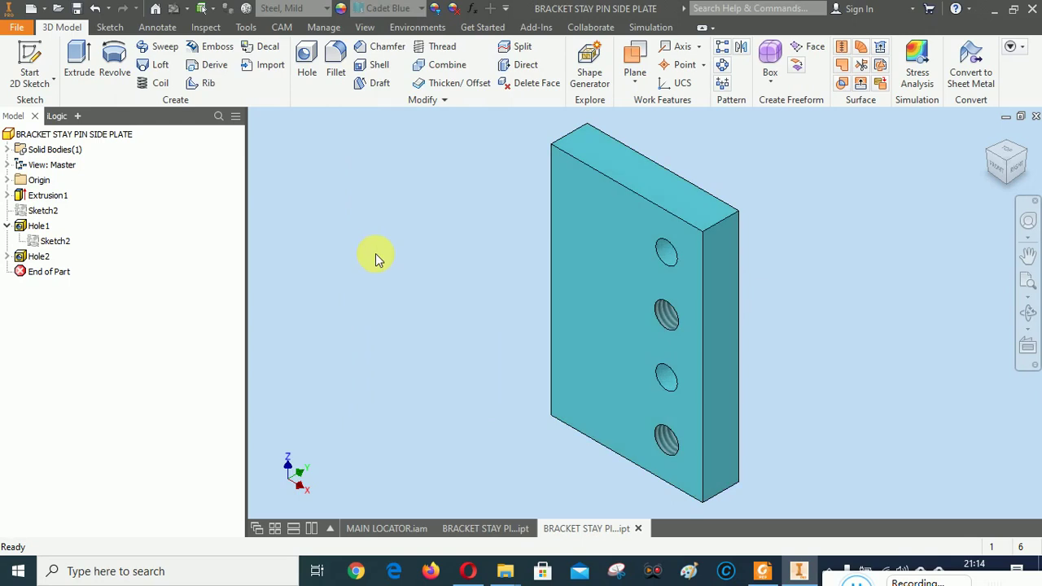
click(76, 9)
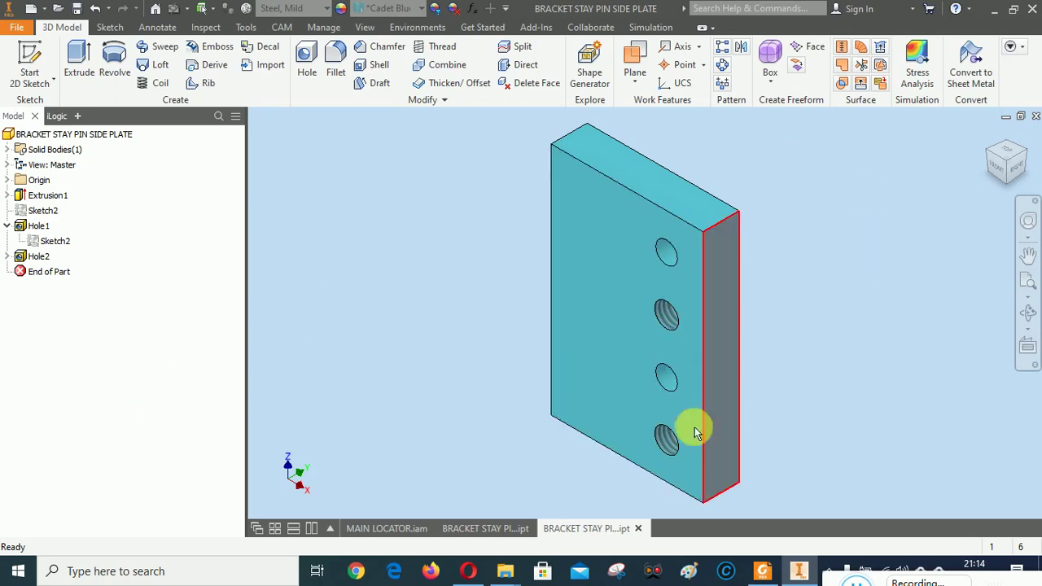
Add a custom text iProperty named DIMENSION with the value =T<T1>x<L>x<P> to the side plate and apply it
right_click(49, 142)
click(76, 324)
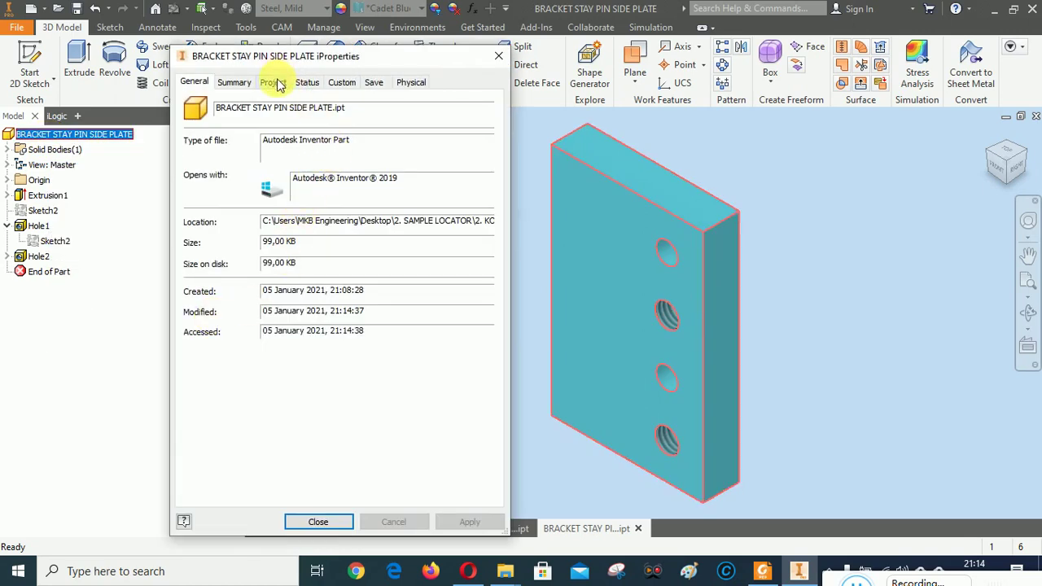
click(274, 82)
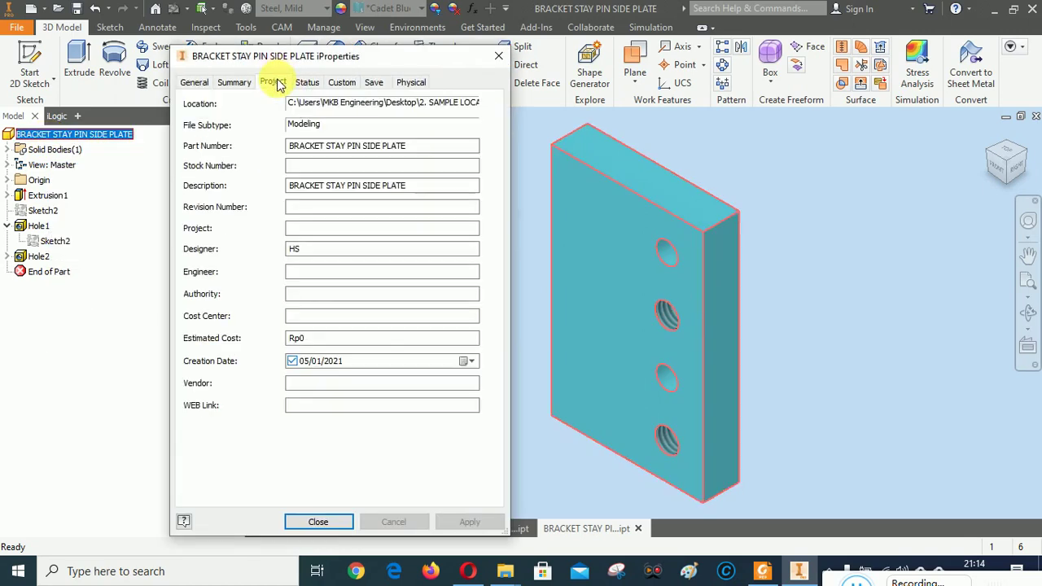
click(342, 82)
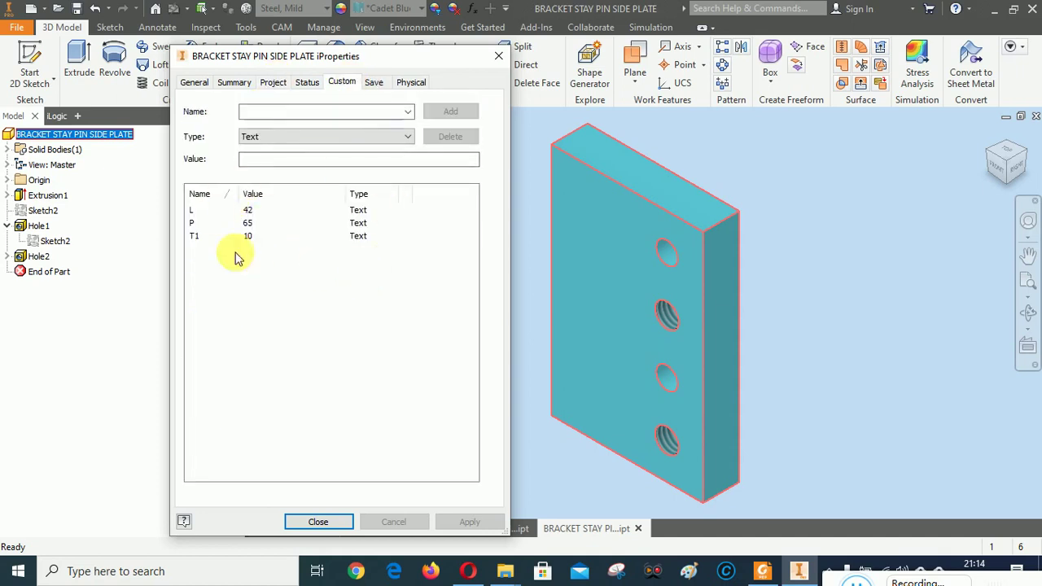
click(261, 114)
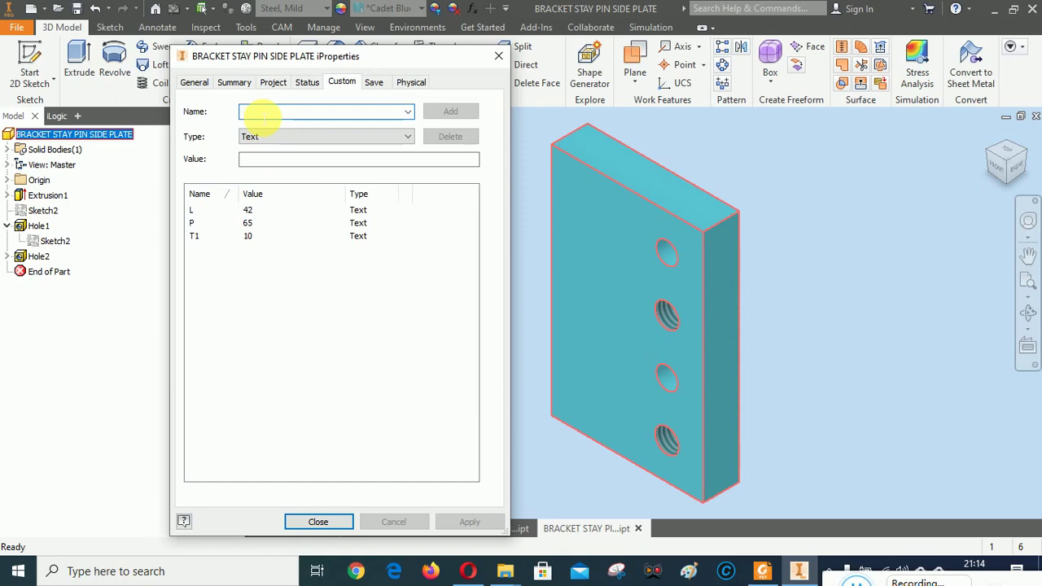
text(DIMENSION)
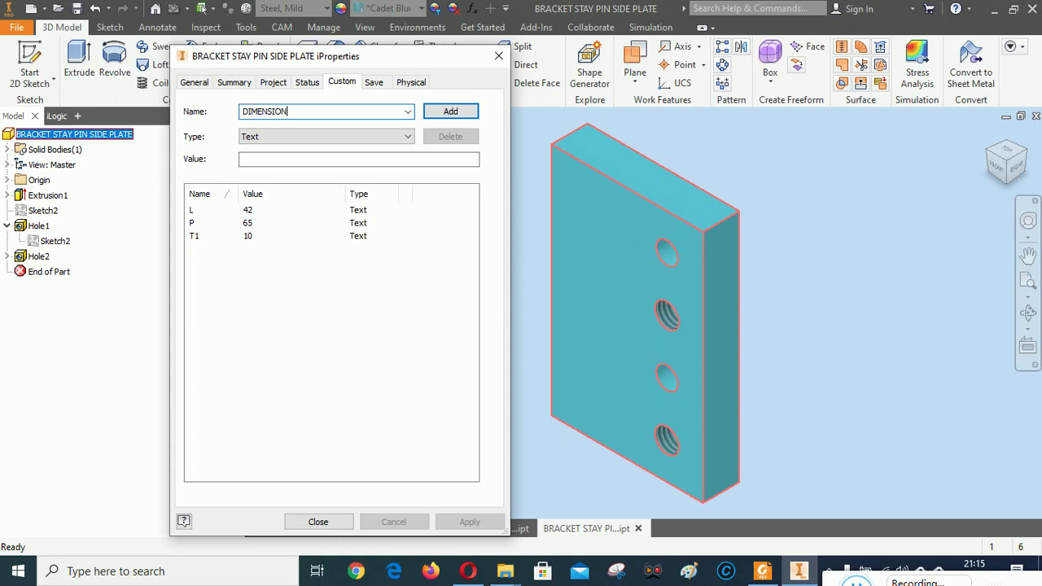
click(255, 161)
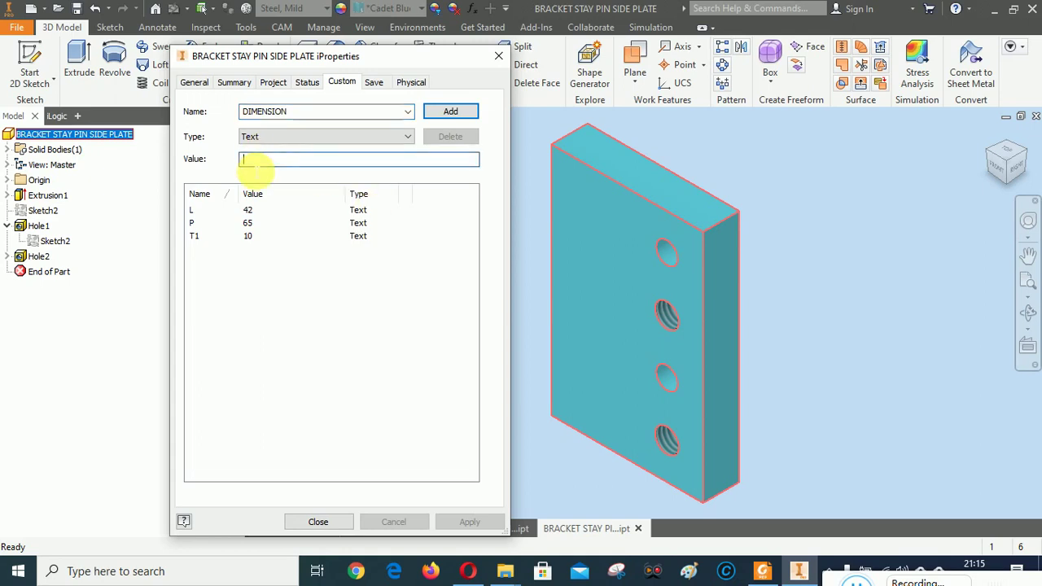
text(=T<T1>x<>x<>)
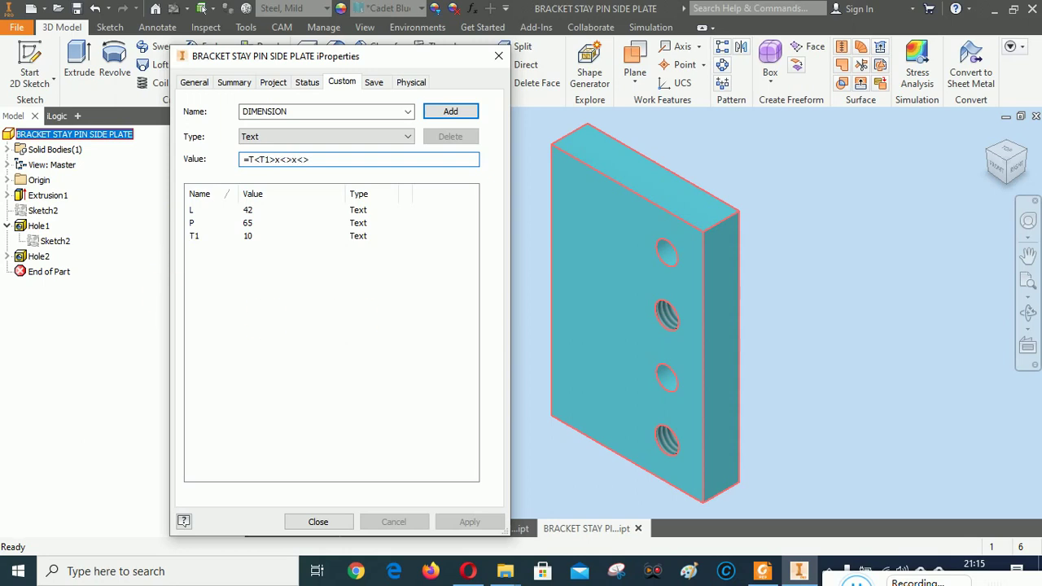
click(295, 159)
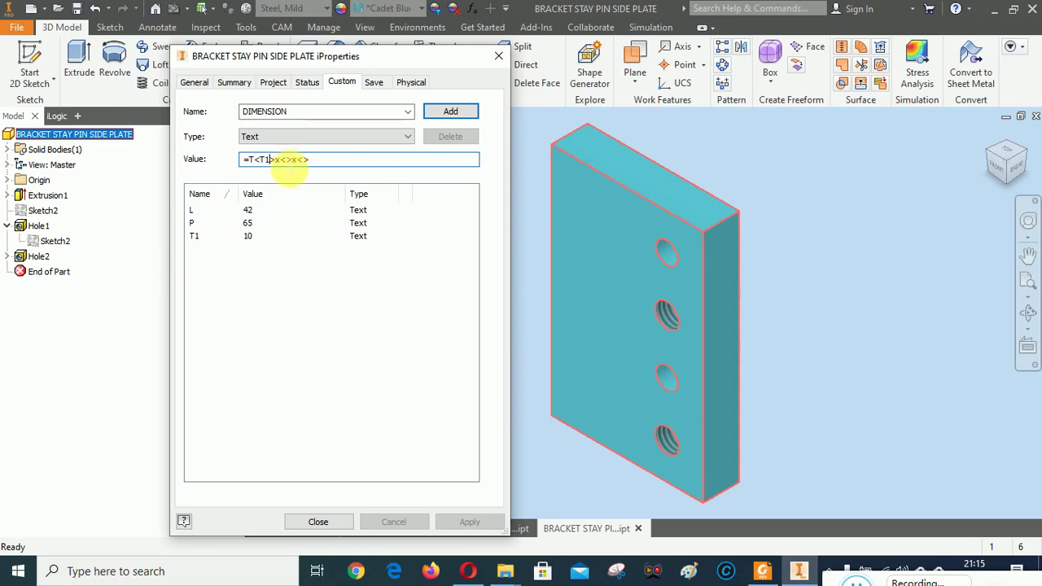
text(L)
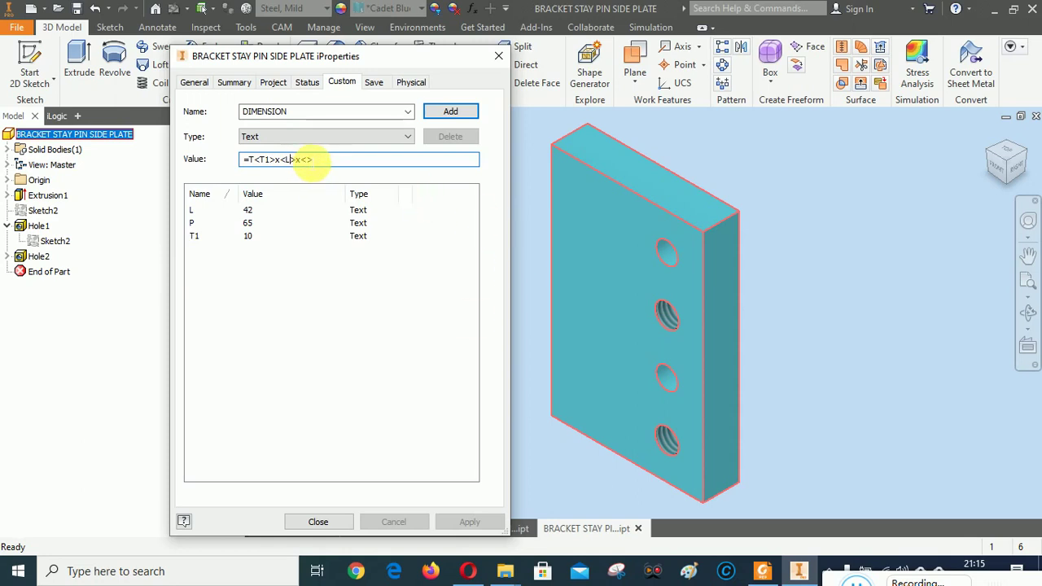
click(309, 160)
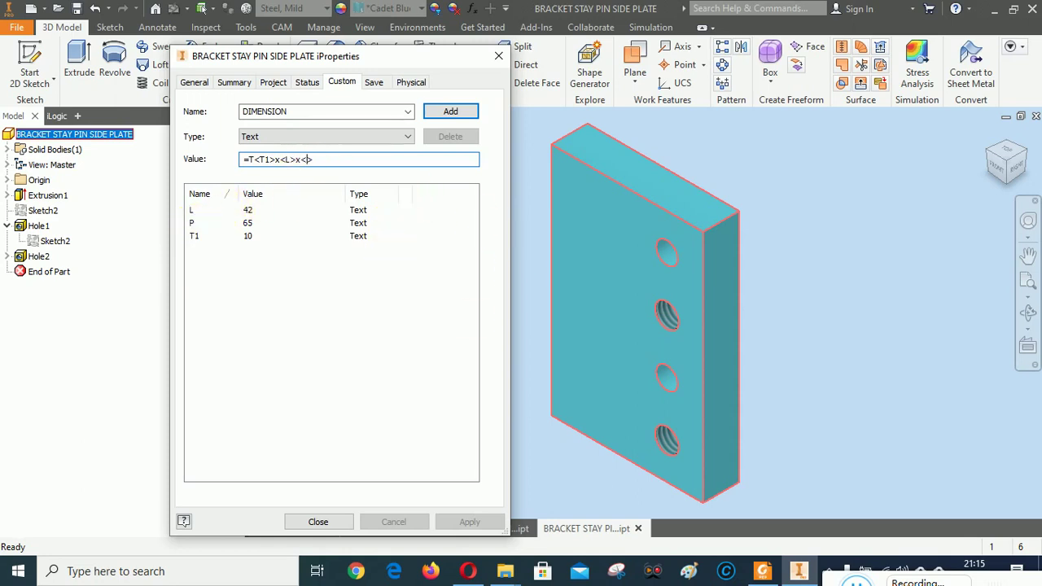
click(456, 114)
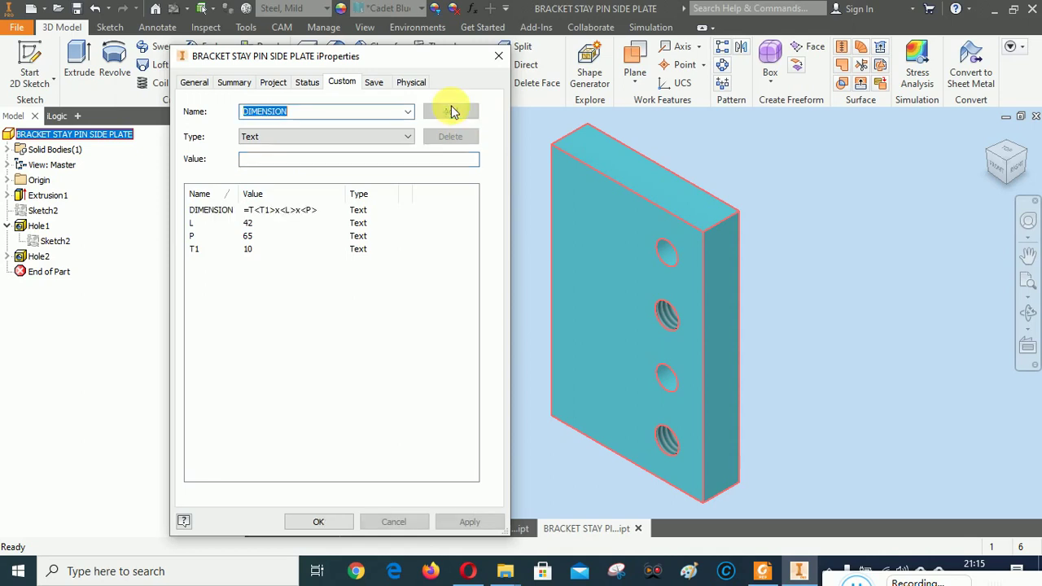
click(469, 524)
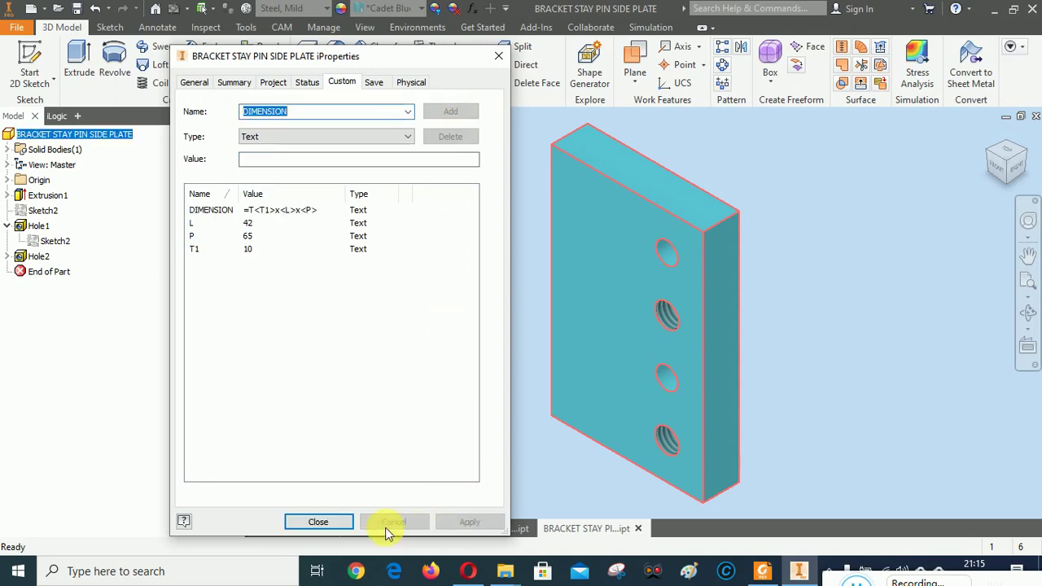
click(318, 522)
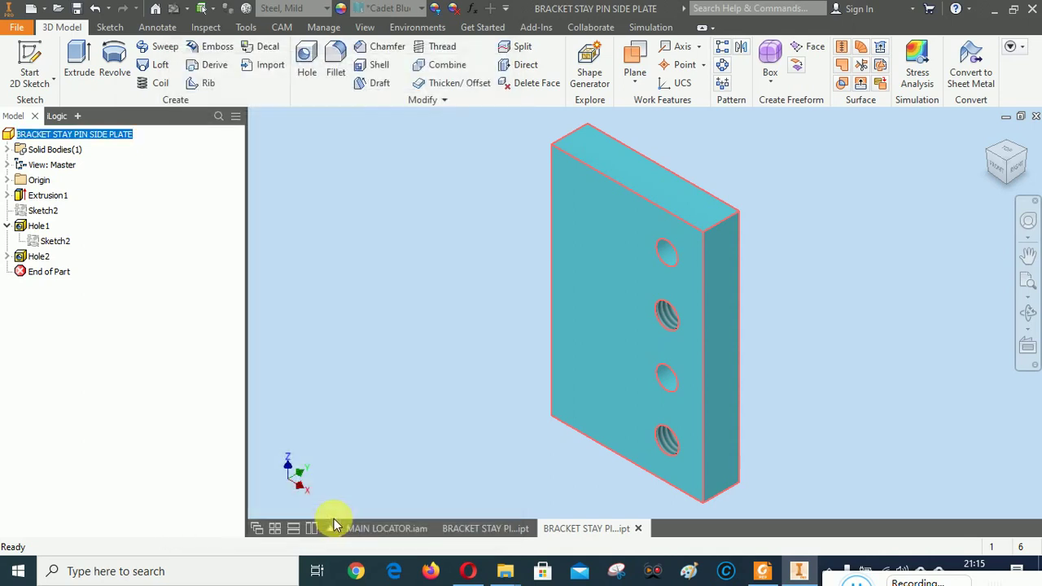
Check the side plate's custom DIMENSION property and update its physical properties
right_click(69, 135)
click(101, 318)
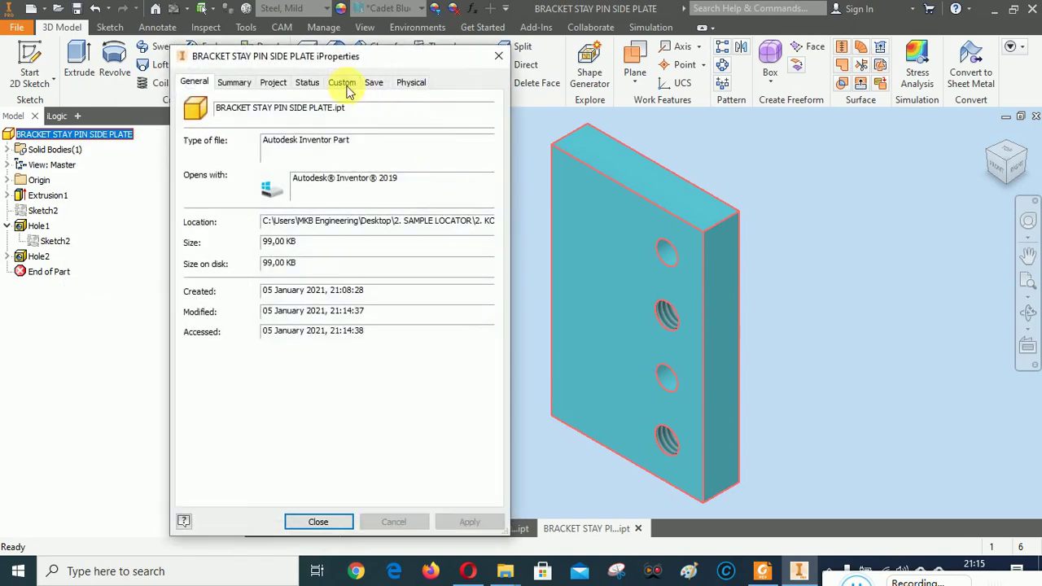
click(342, 81)
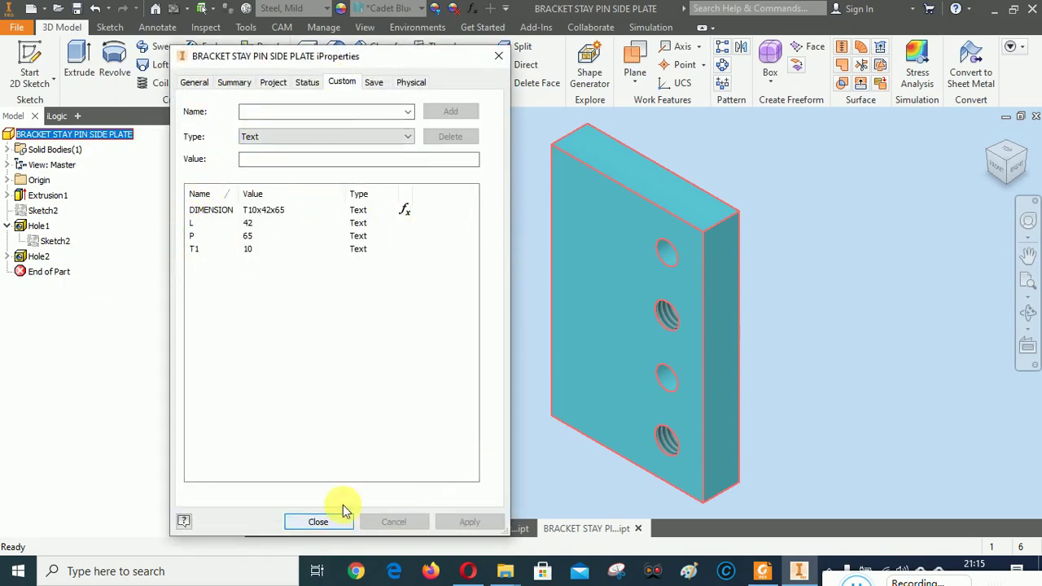
click(412, 83)
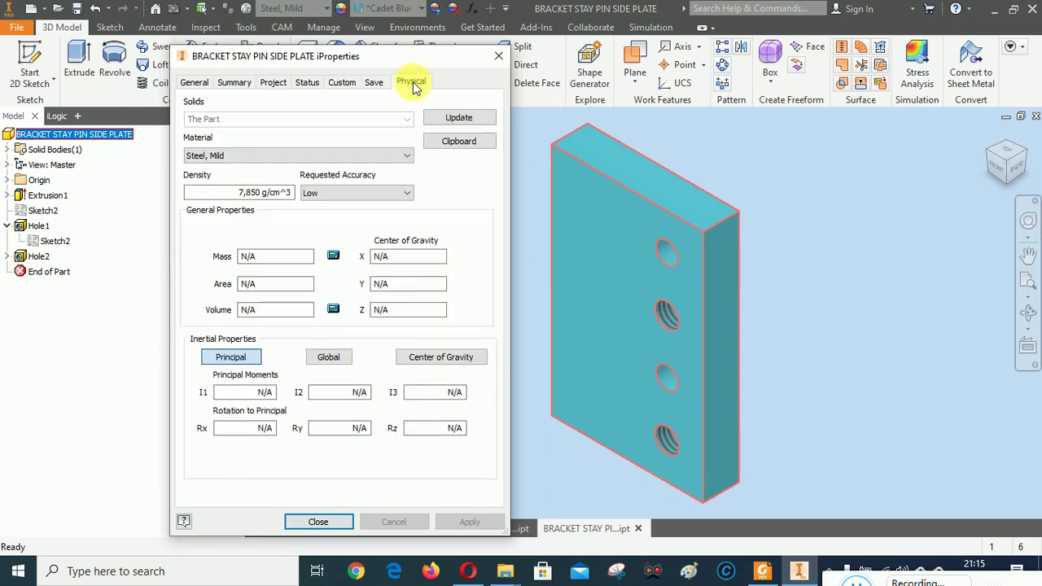
click(458, 117)
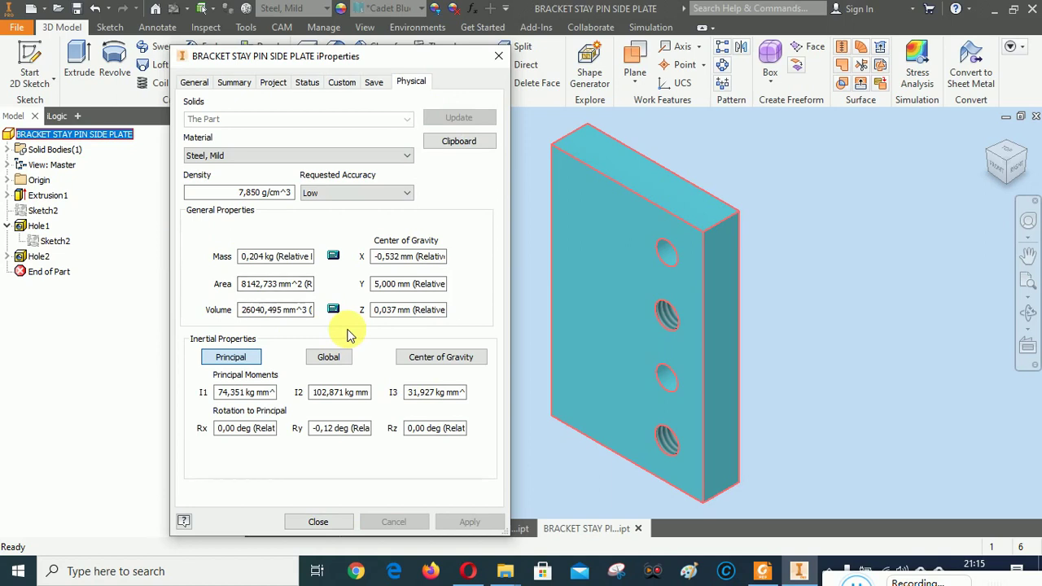
click(319, 522)
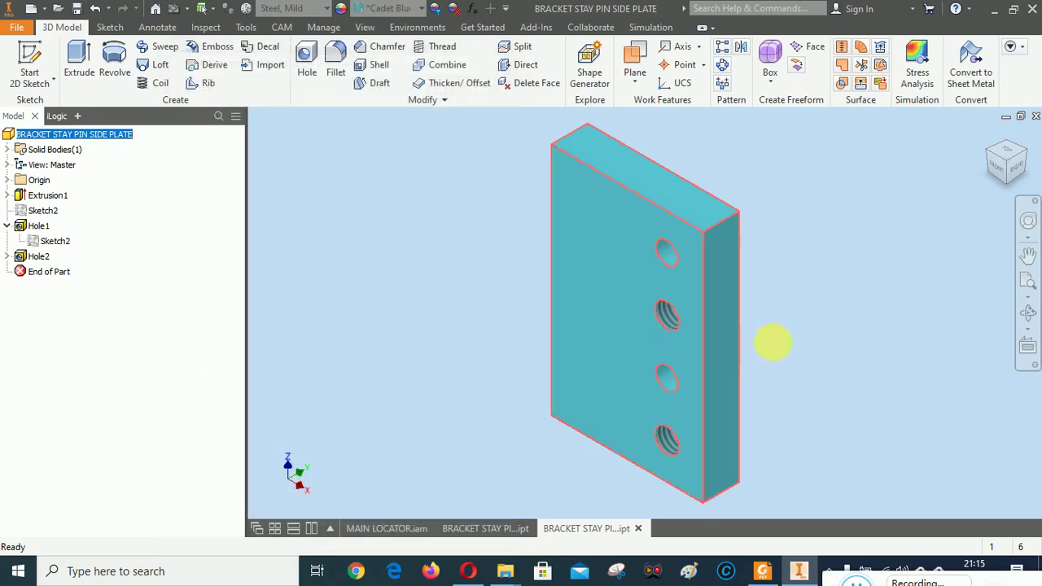
click(885, 278)
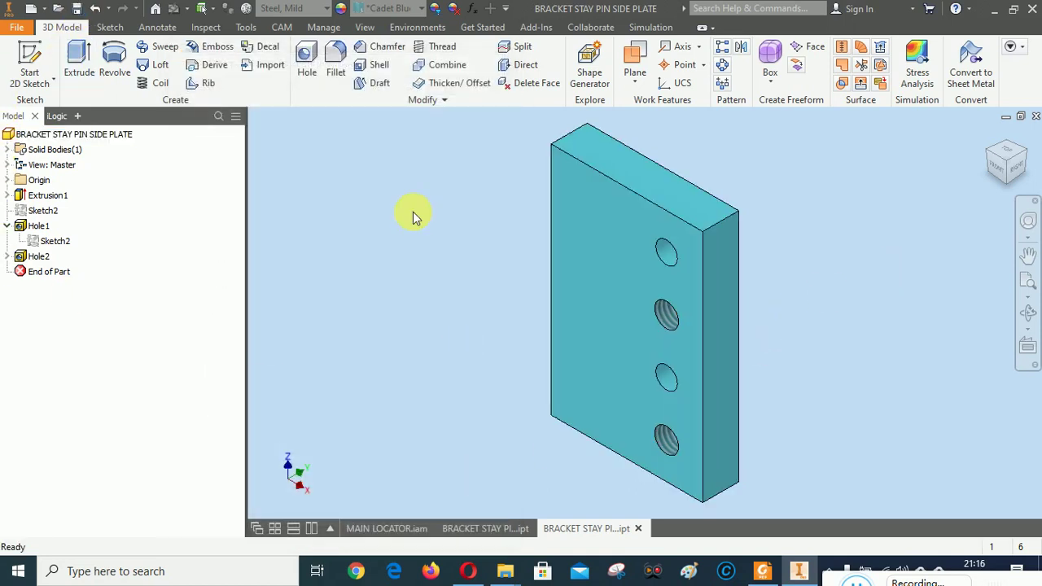
Compare the base plate and side plate parts by viewing them alternately
click(489, 531)
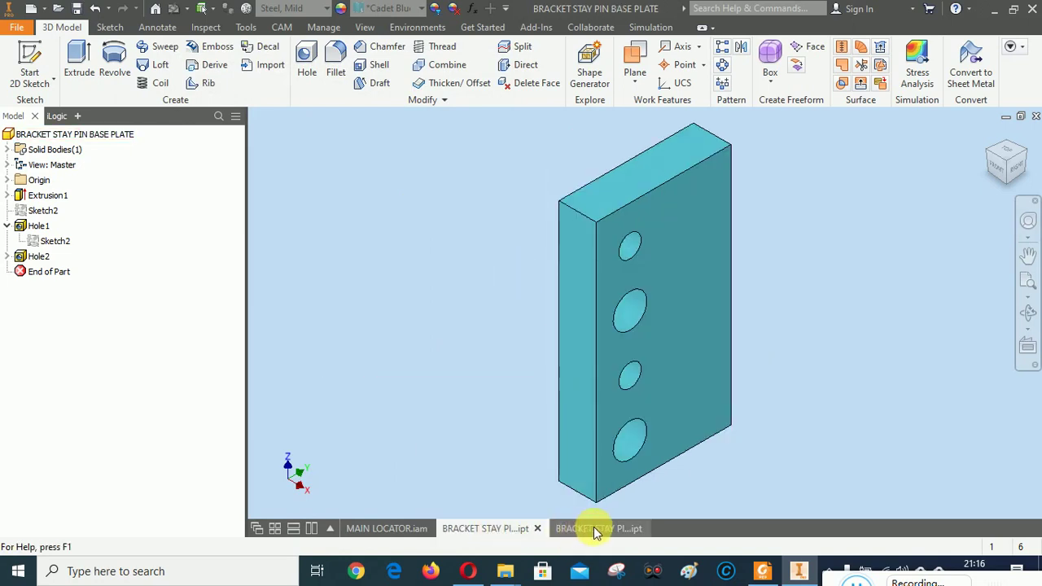
click(595, 531)
click(508, 526)
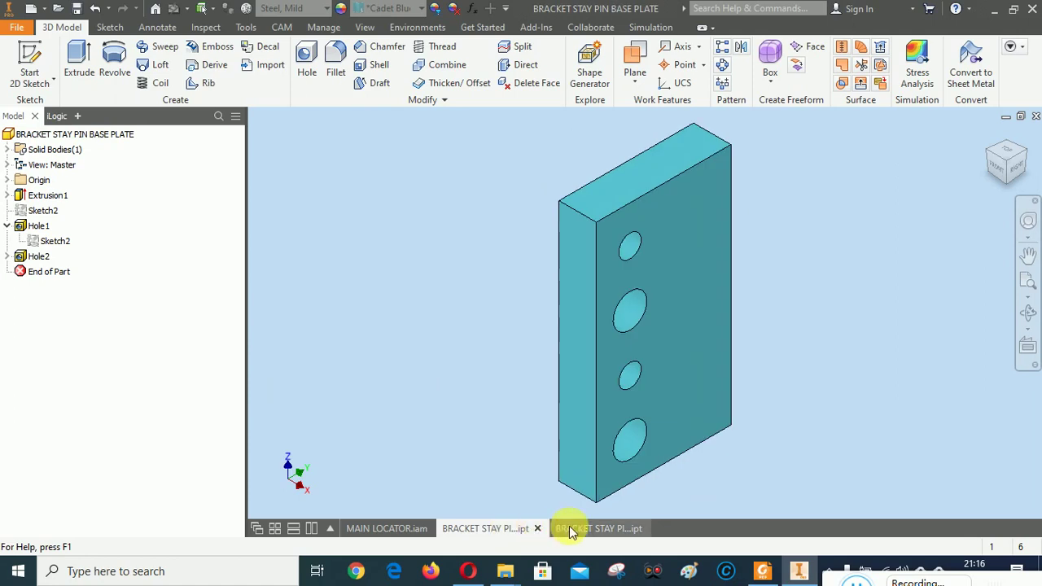
click(570, 531)
click(510, 529)
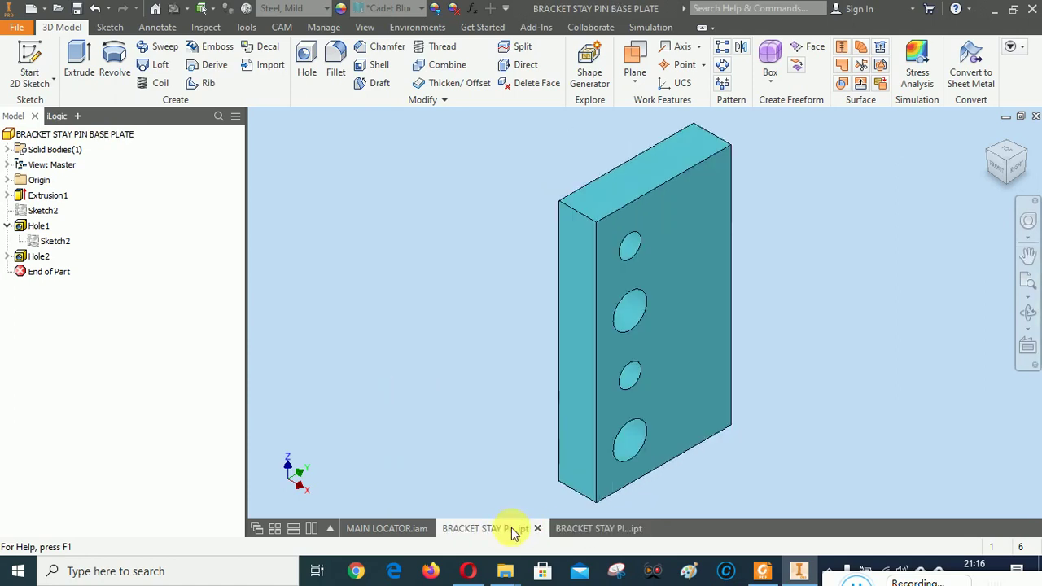
click(570, 532)
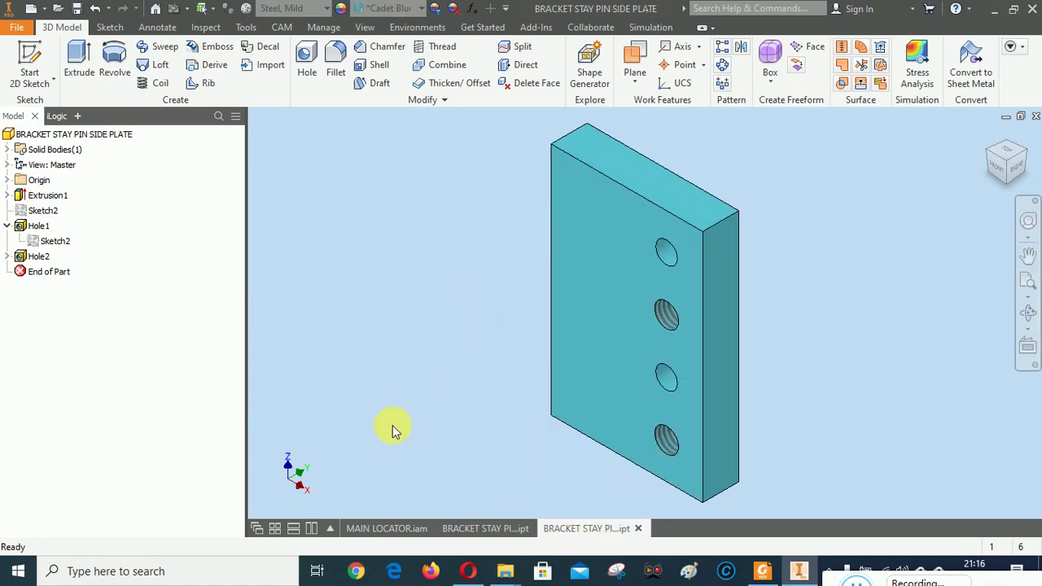
Create a new assembly from the Weldment.iam template
click(98, 134)
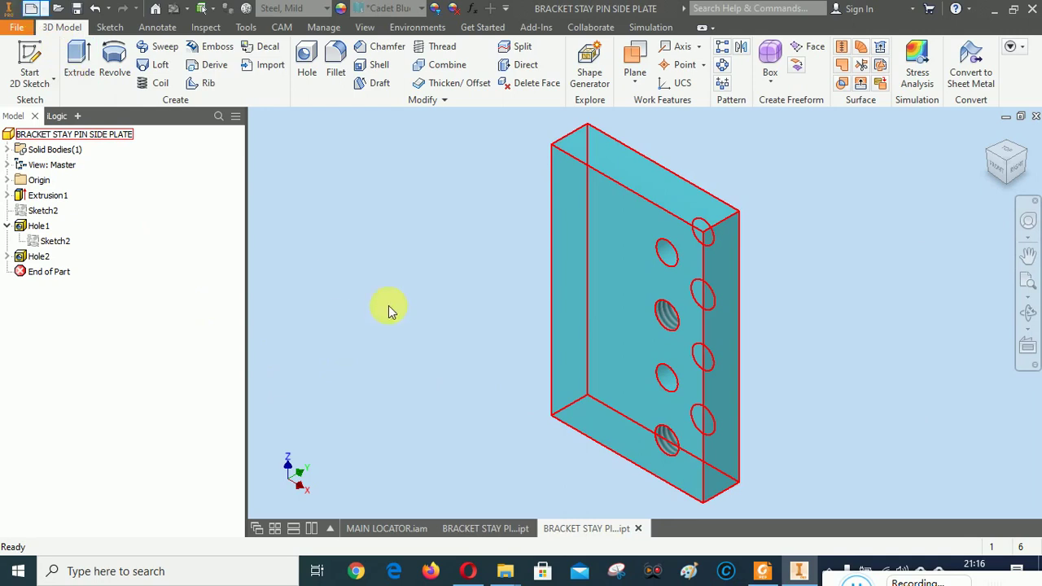
key(ctrl+n)
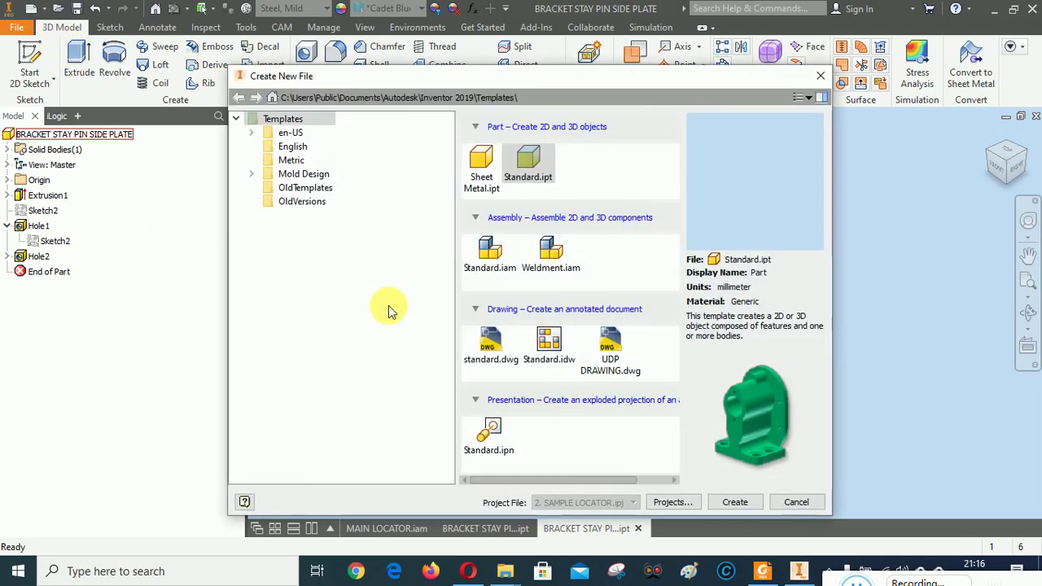
click(489, 255)
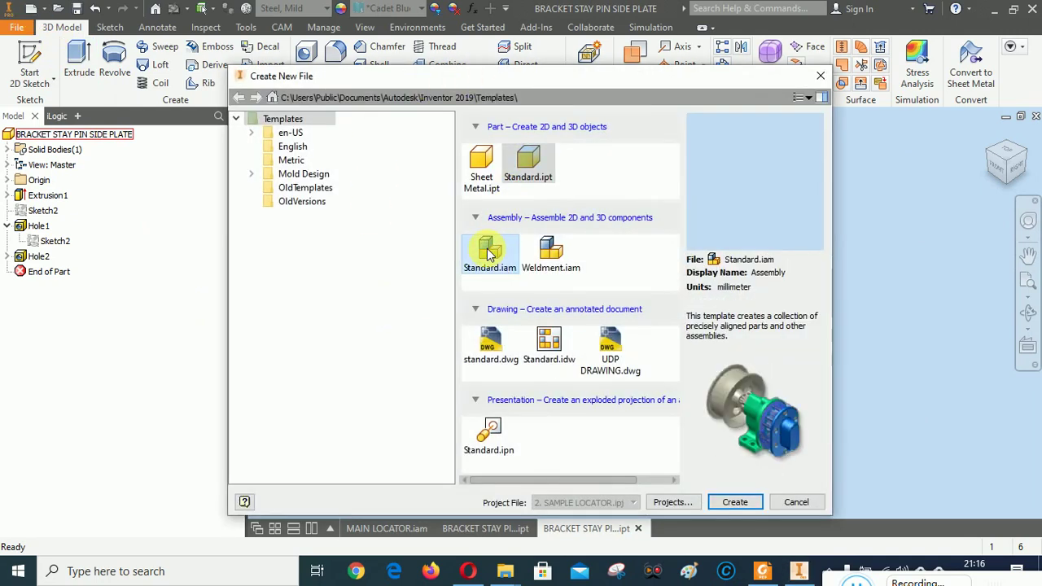
click(550, 249)
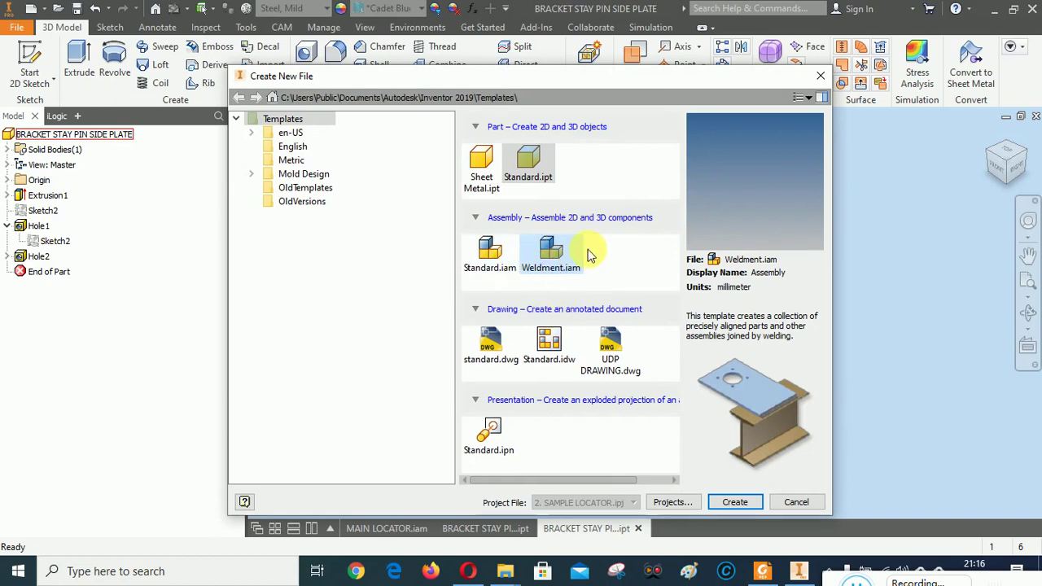
click(736, 503)
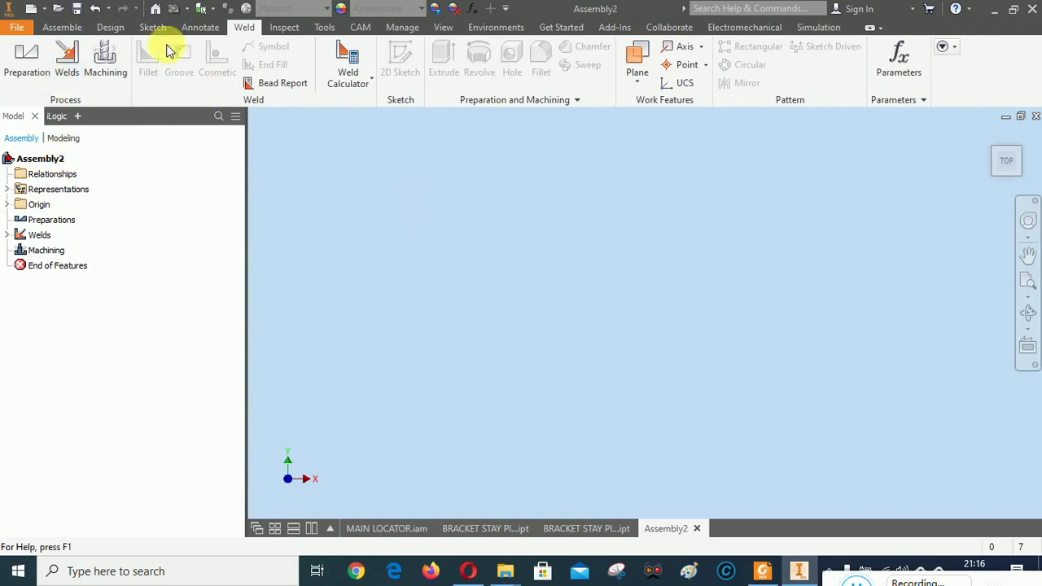
Save the weldment assembly as BRACKET STAY PIN in the 3. ASSEMBLY folder
click(77, 9)
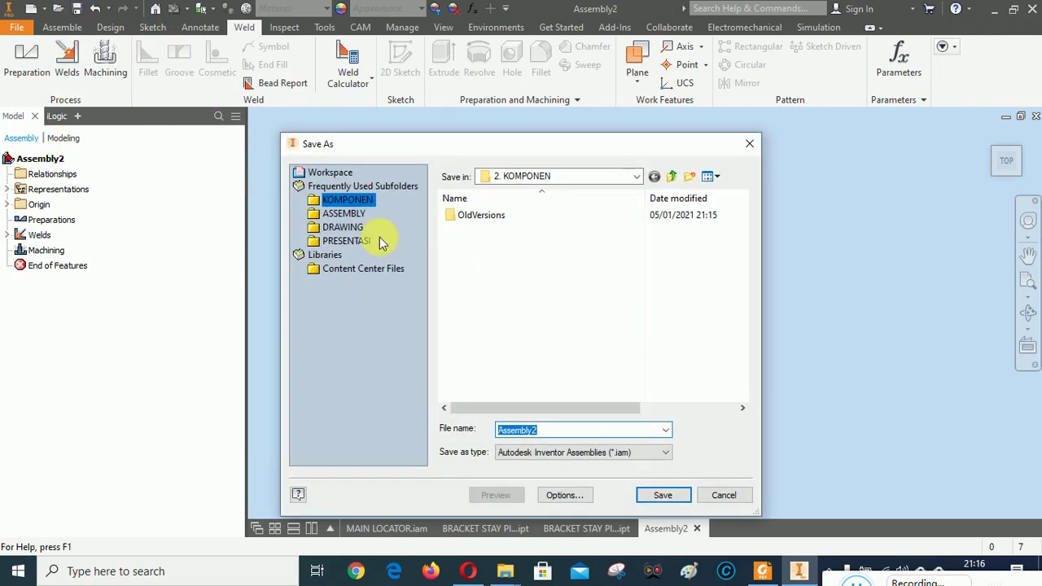
click(343, 215)
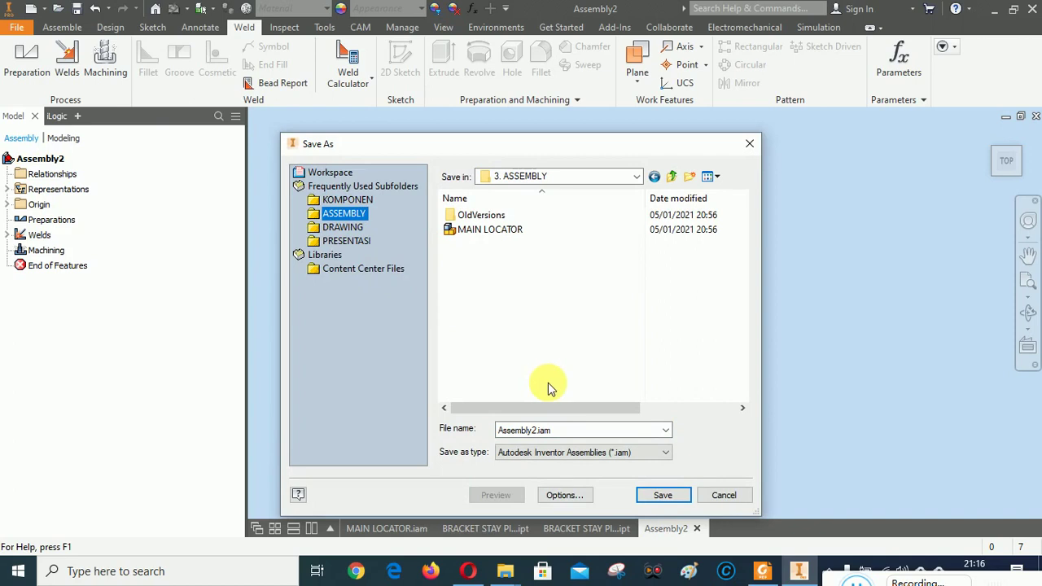
double_click(581, 431)
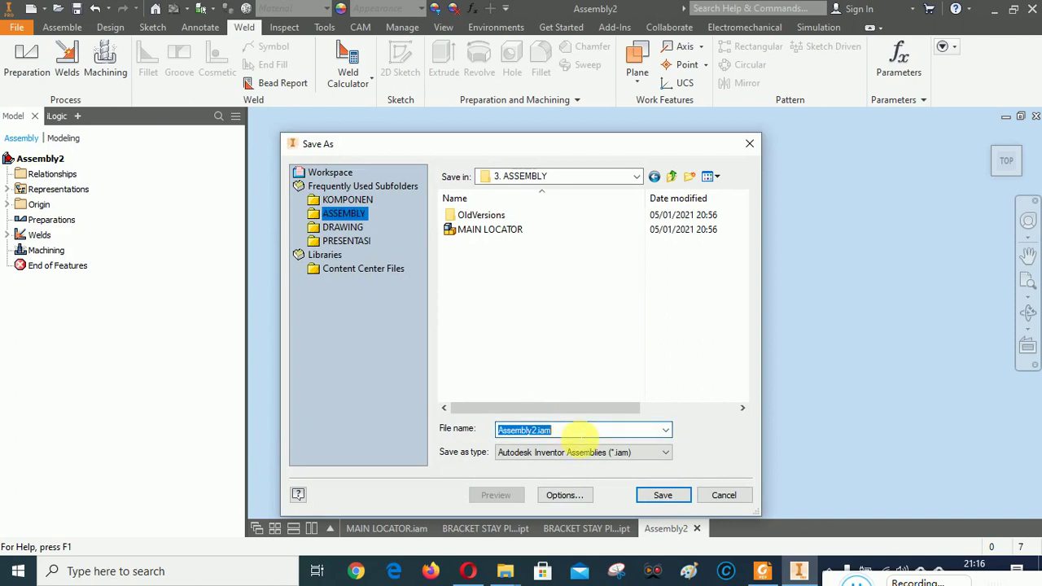
text(BRACKE)
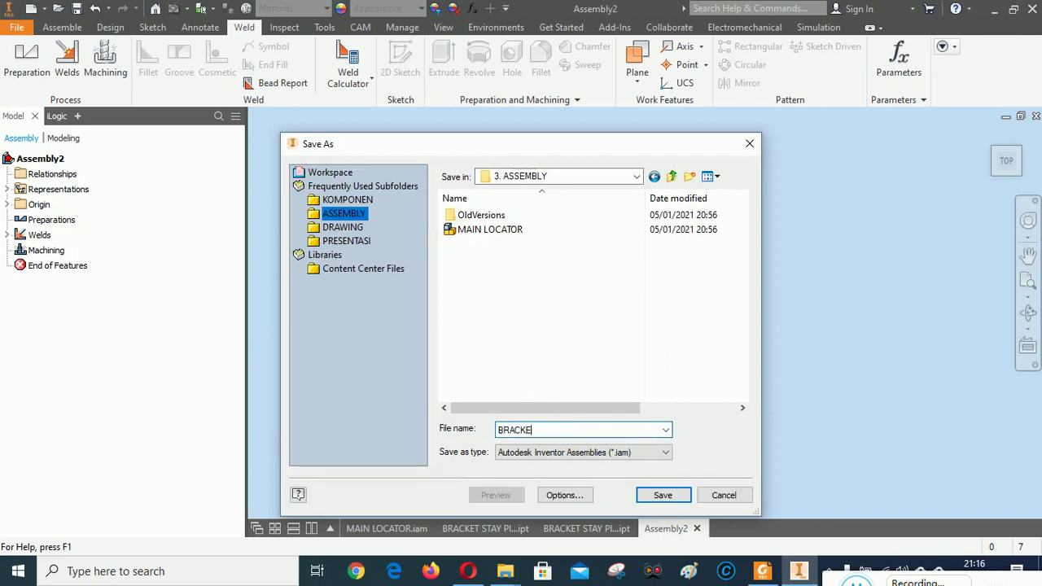
text(T STAY PIN)
click(663, 495)
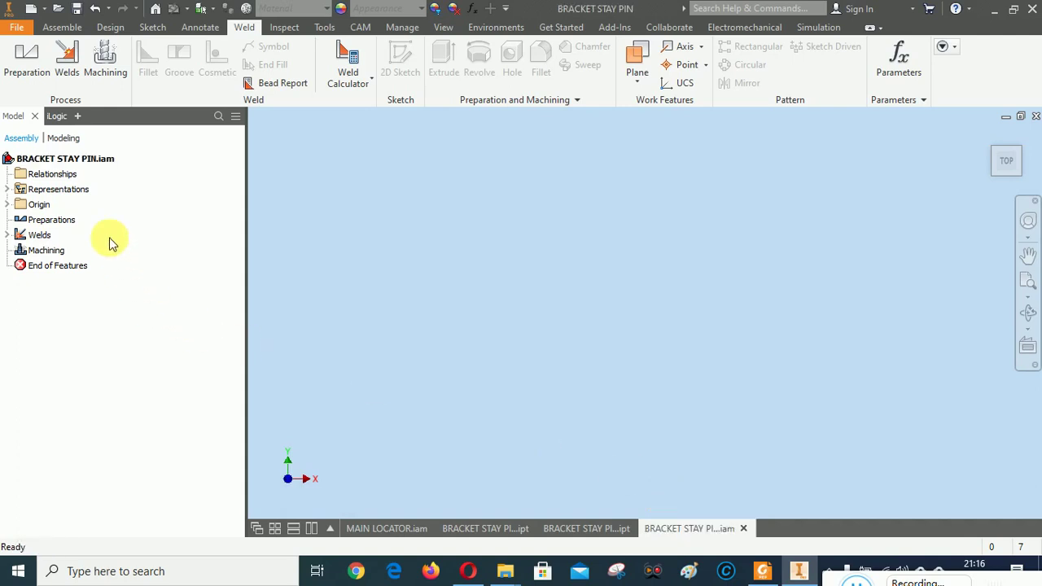
Set the assembly's Description property to BRACKET STAY PIN, copied from its part number, and apply the change
right_click(67, 163)
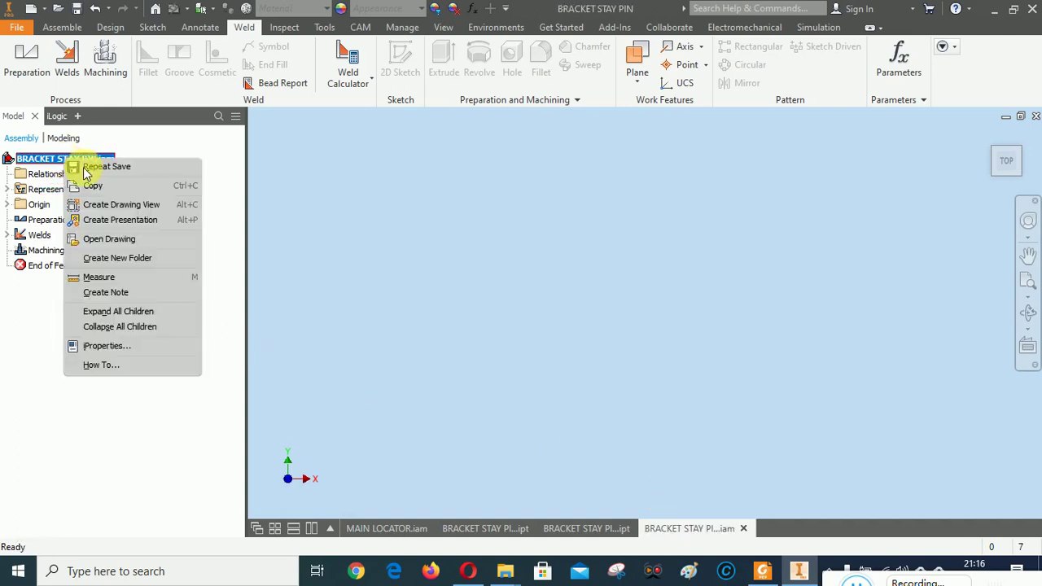
click(100, 345)
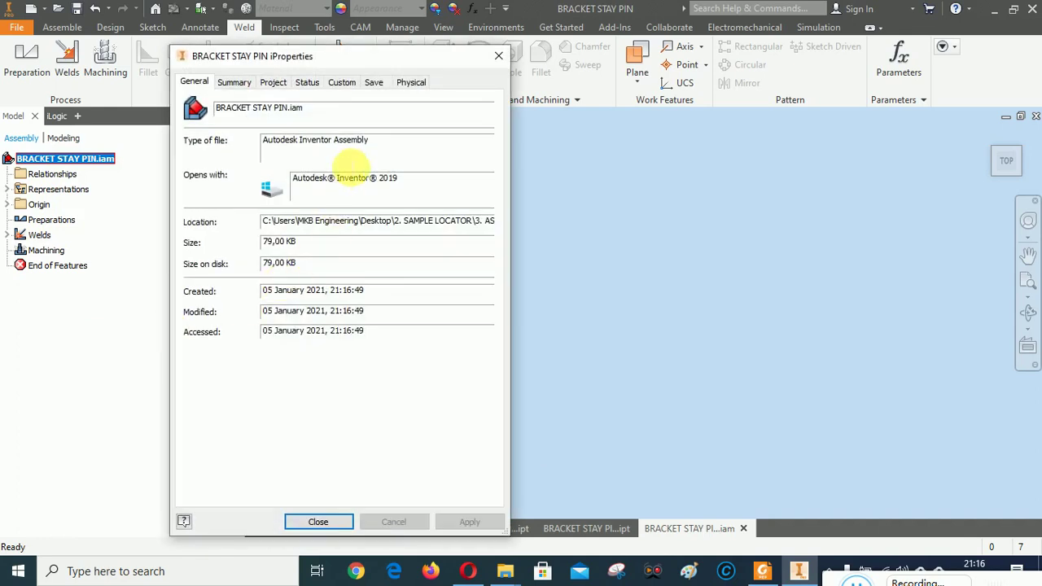
click(273, 82)
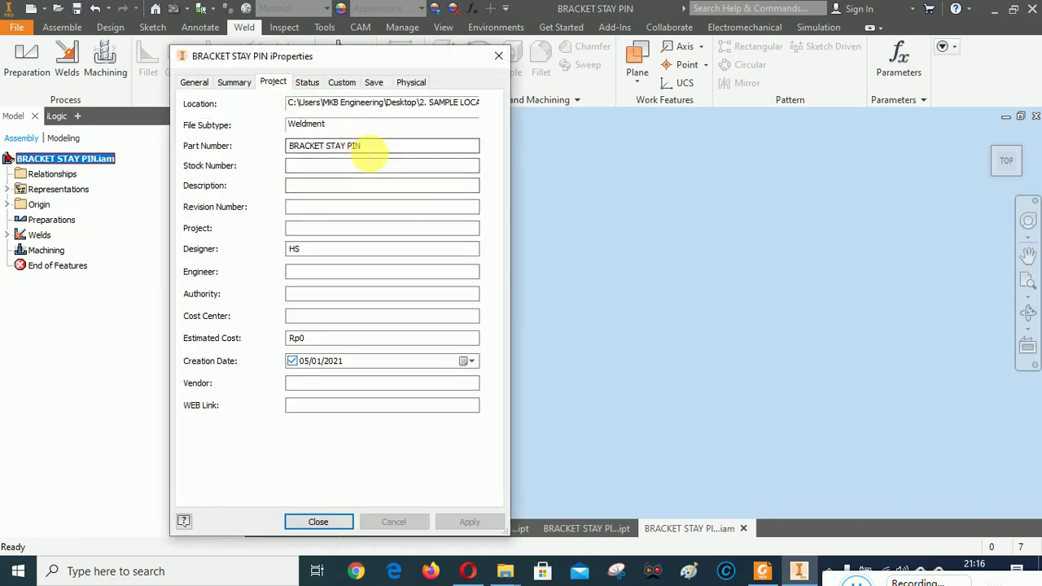
drag(368, 145, 298, 148)
key(ctrl+c)
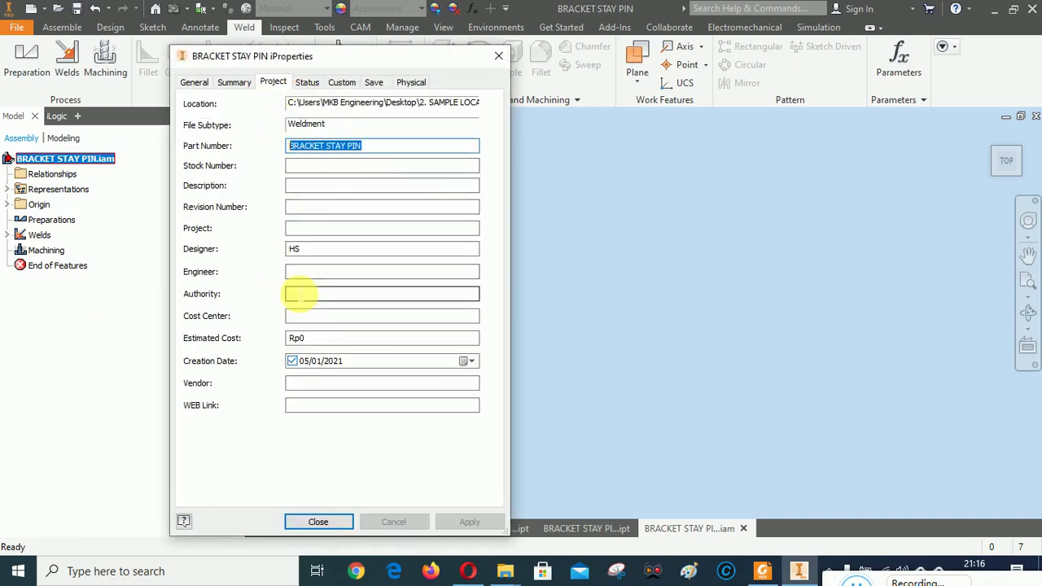
click(298, 187)
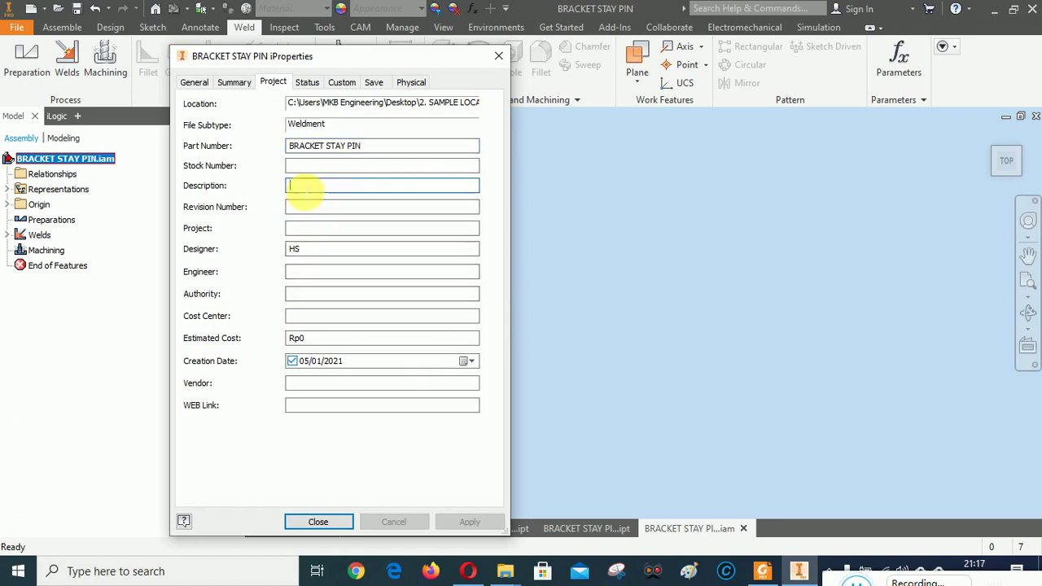
key(ctrl+v)
click(473, 522)
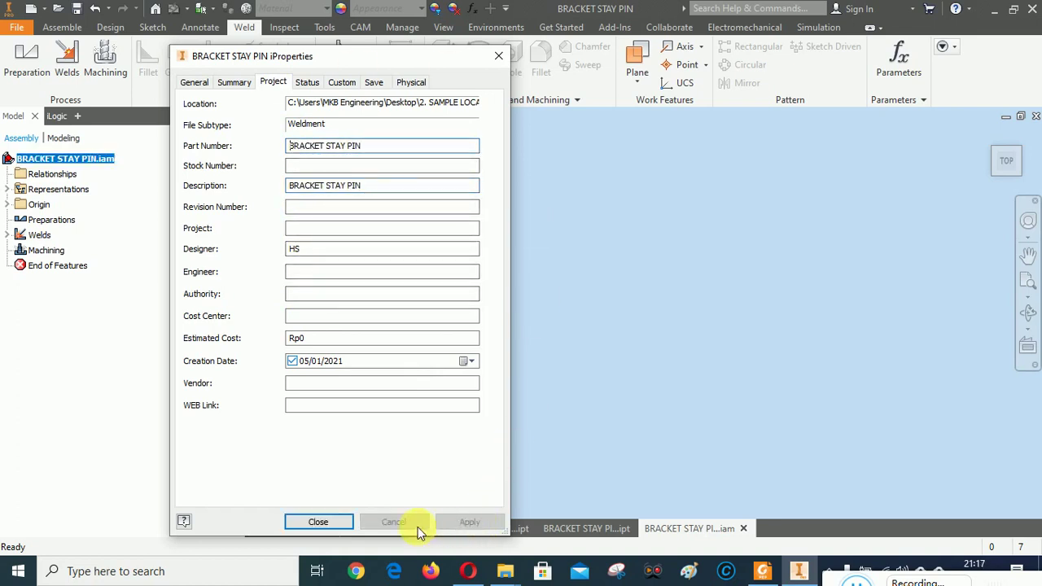
click(318, 522)
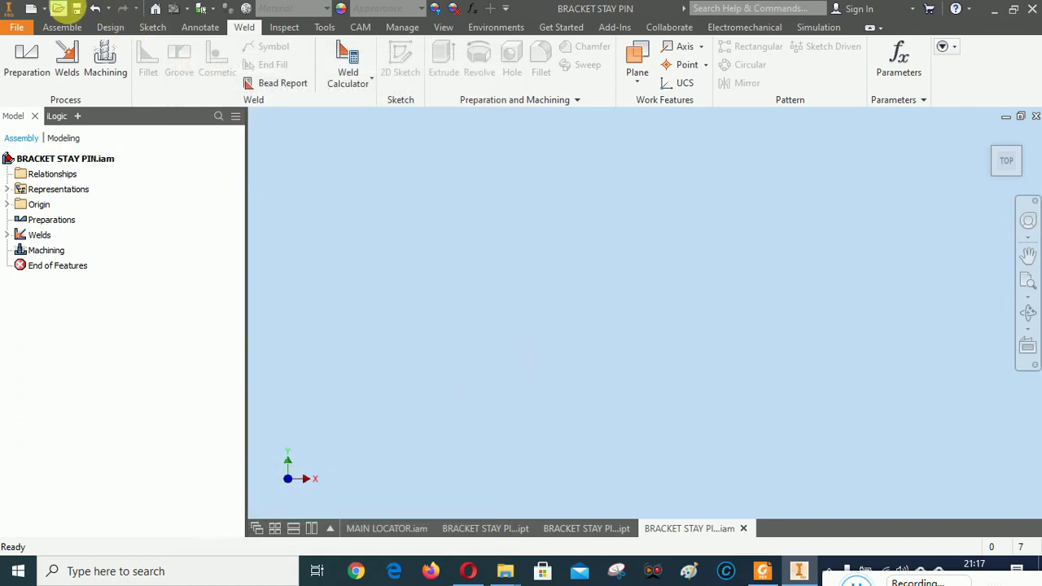
click(67, 8)
click(727, 495)
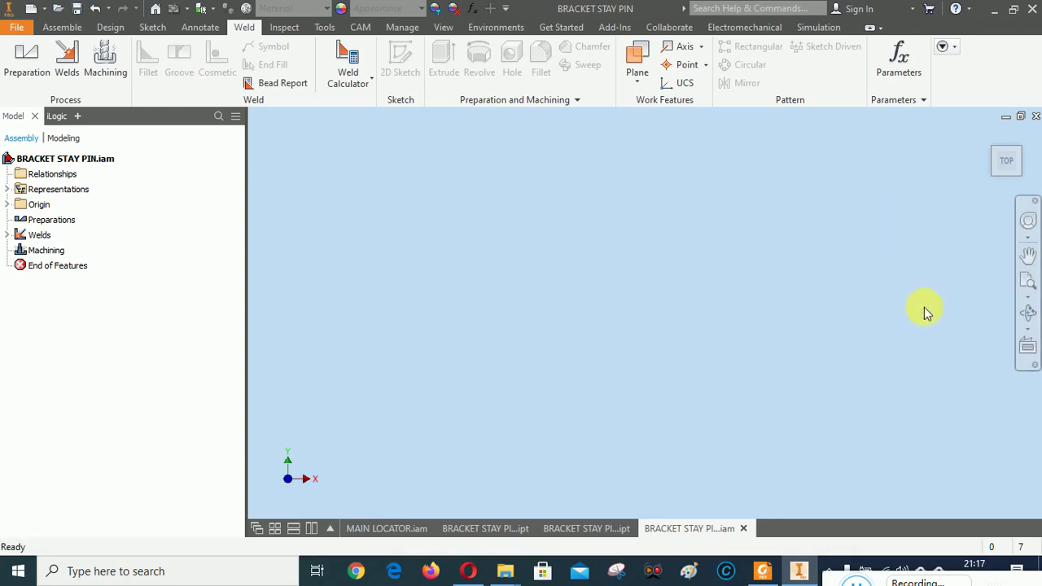
Place one BRACKET STAY PIN BASE PLATE from the 2. KOMPONEN folder, grounded at the assembly origin
click(989, 135)
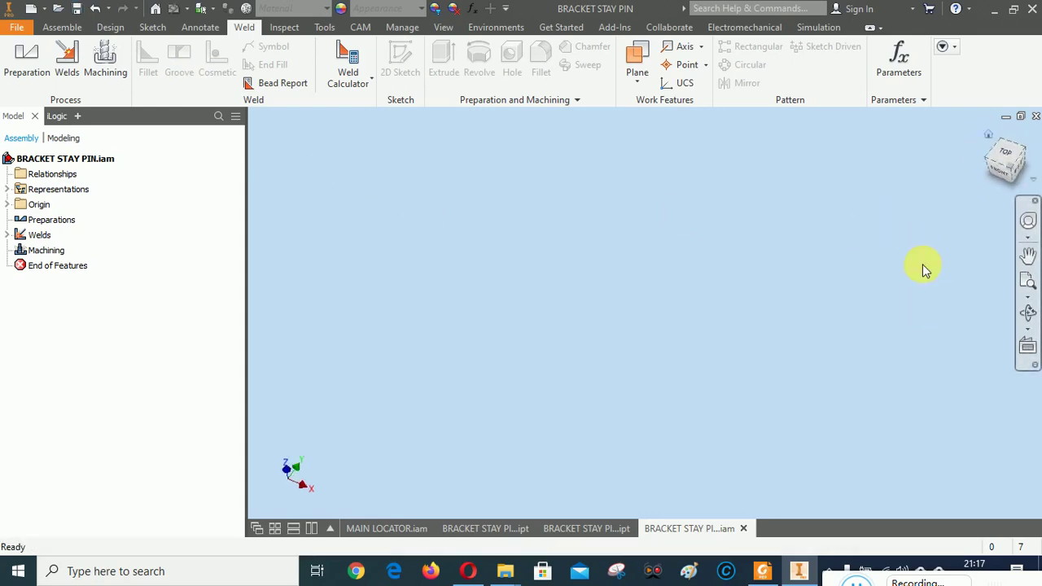
double_click(65, 158)
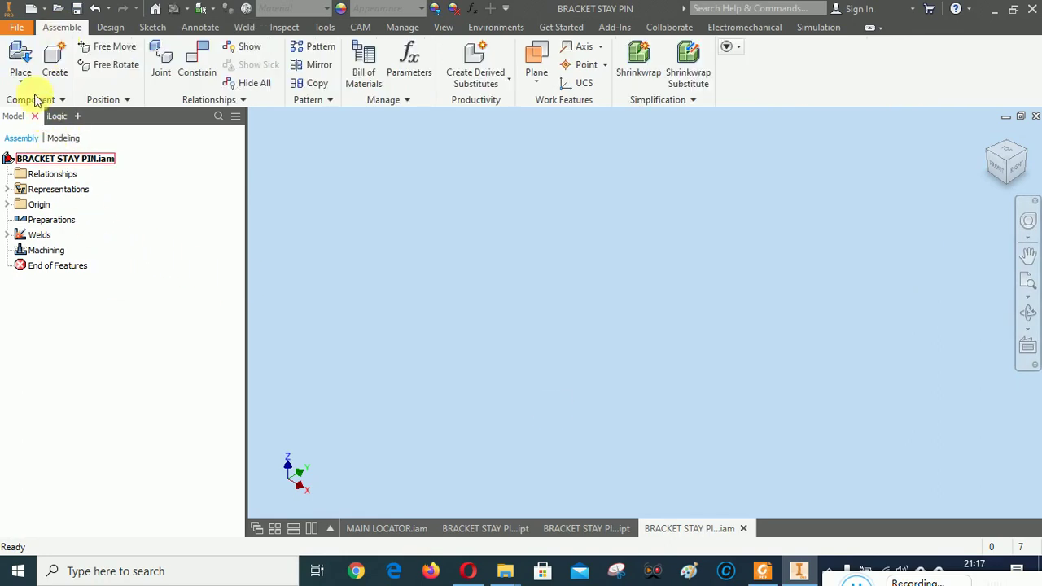
click(21, 57)
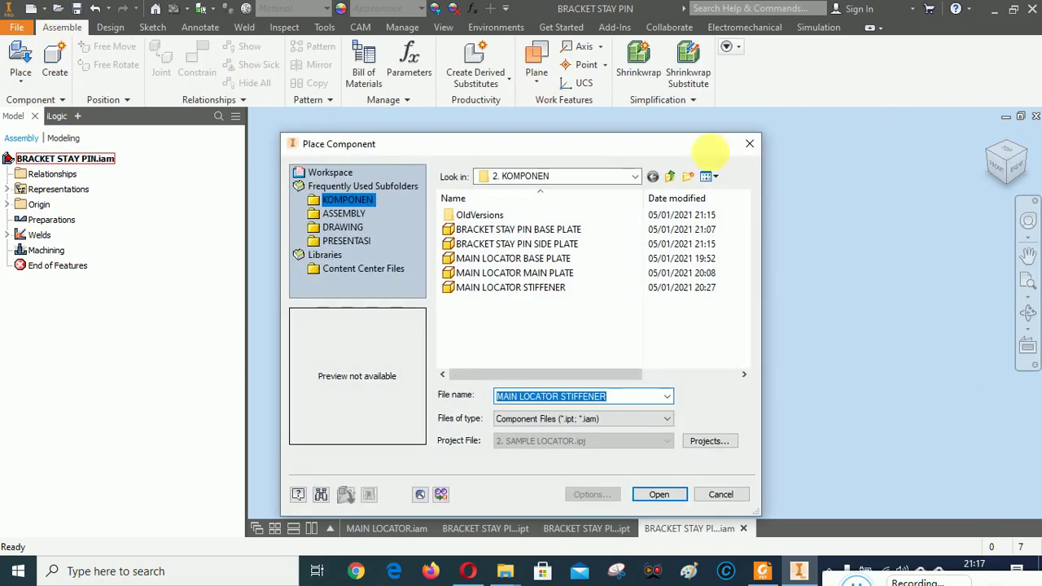
click(530, 230)
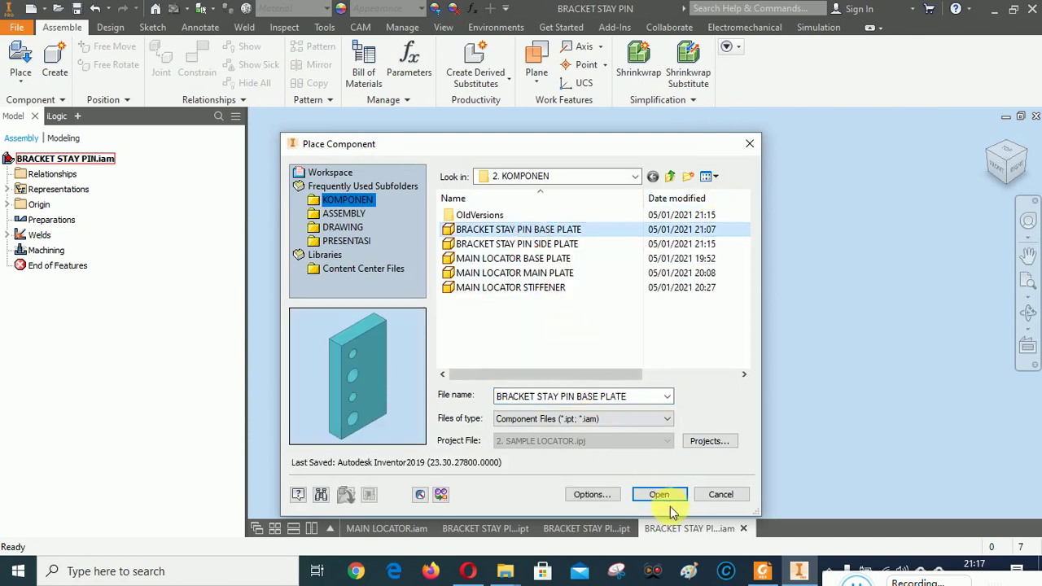
click(673, 499)
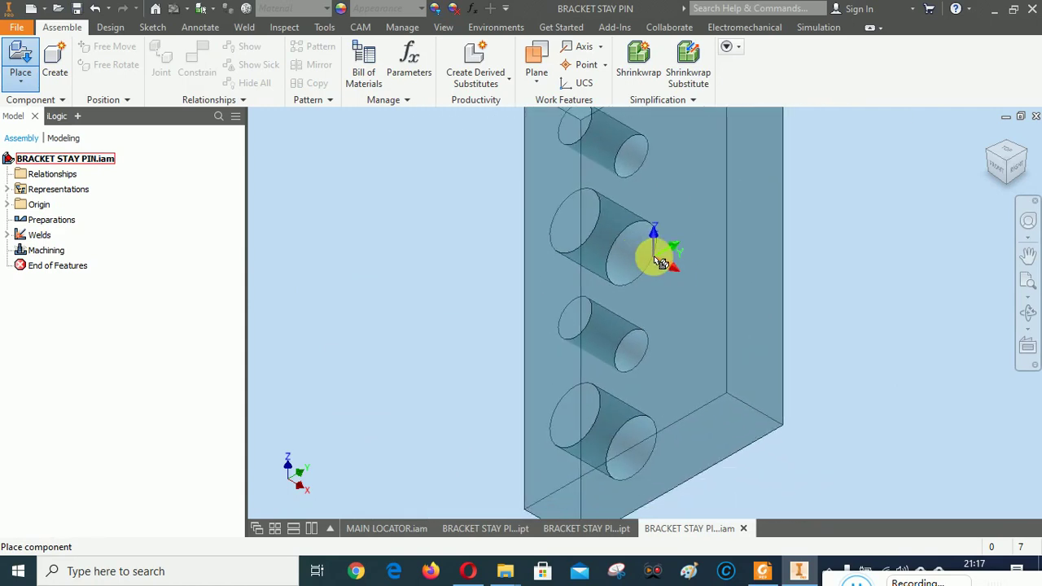
right_click(658, 260)
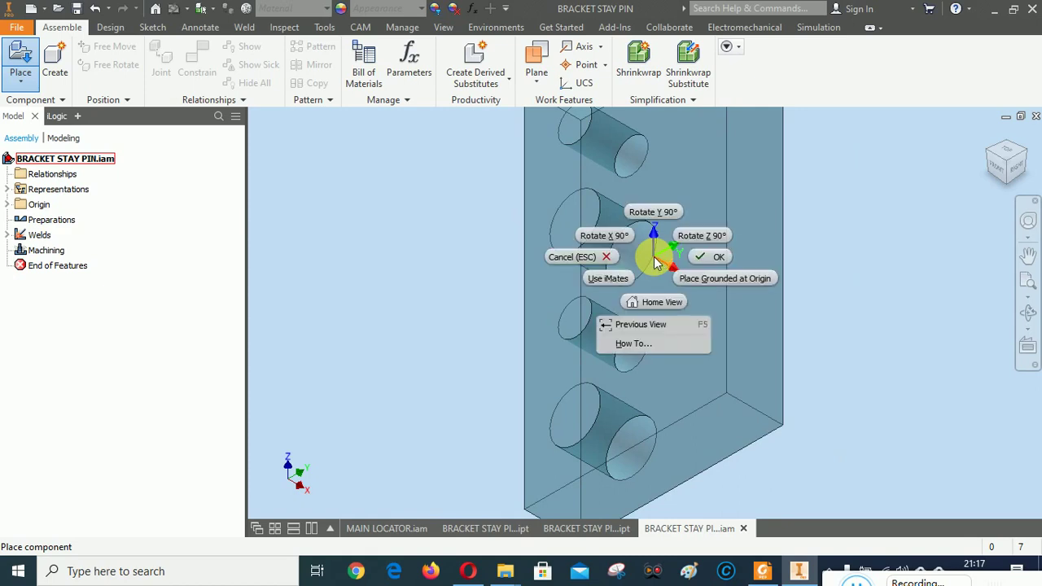
click(707, 279)
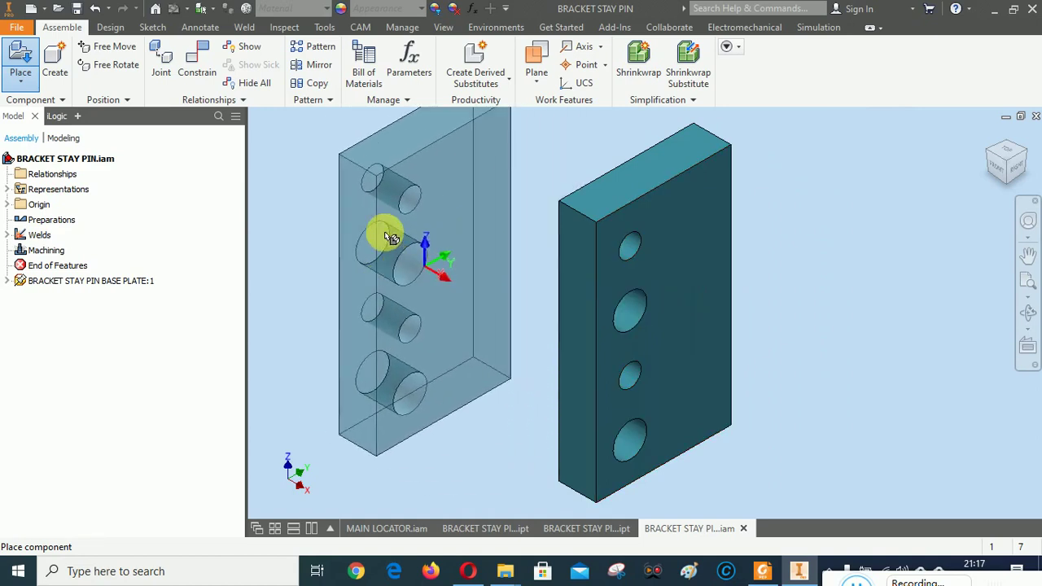
right_click(388, 235)
click(440, 233)
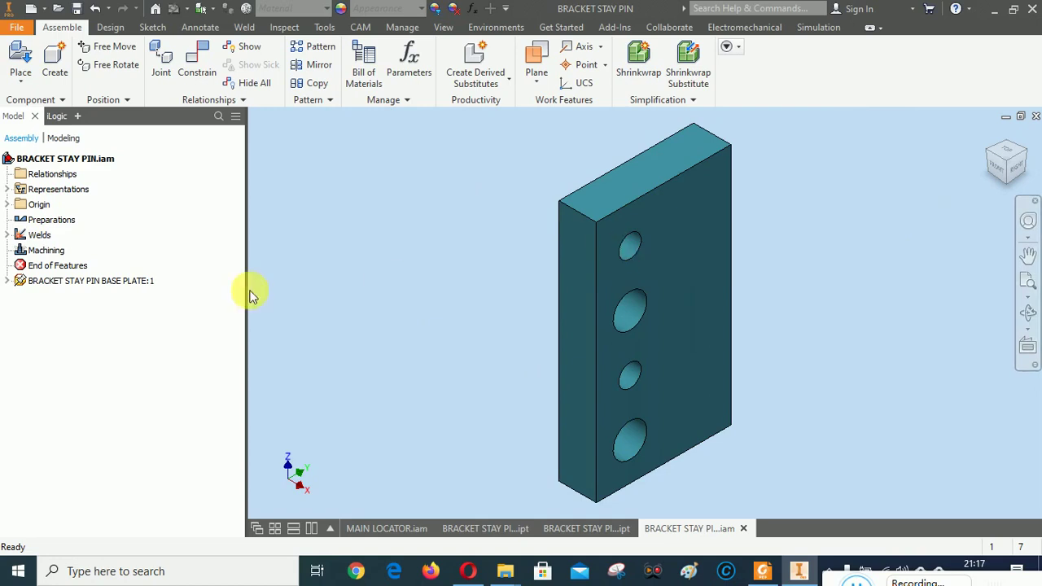
Place one BRACKET STAY PIN SIDE PLATE from the 2. KOMPONEN folder beside the base plate
click(18, 57)
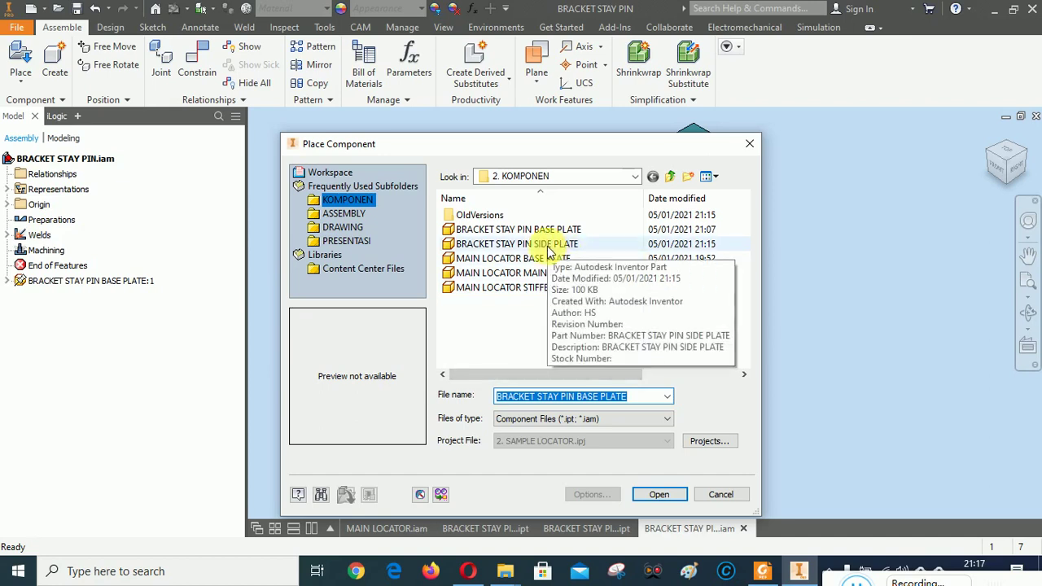
click(542, 244)
click(661, 495)
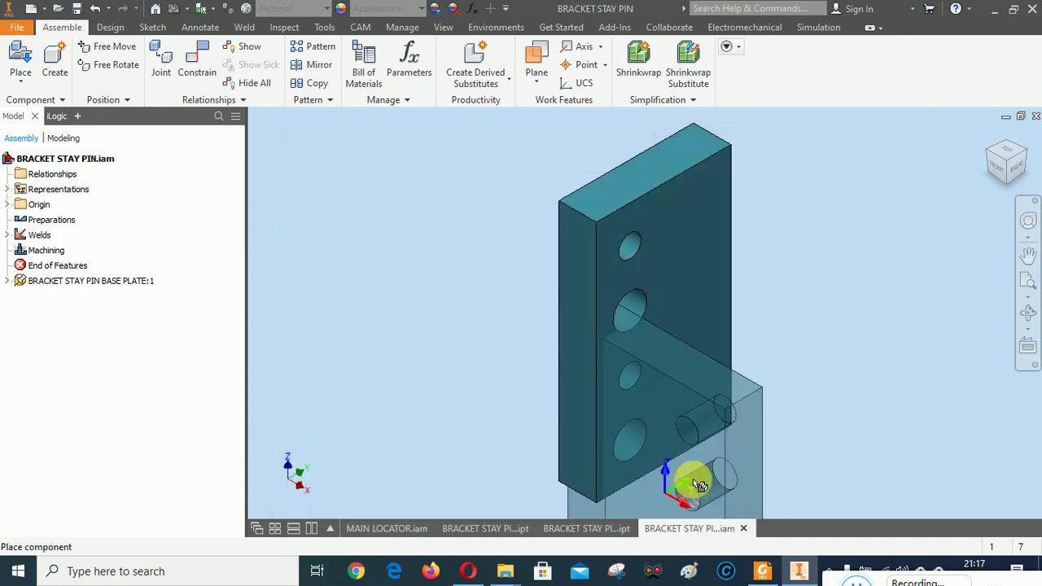
scroll(887, 322, down, 4)
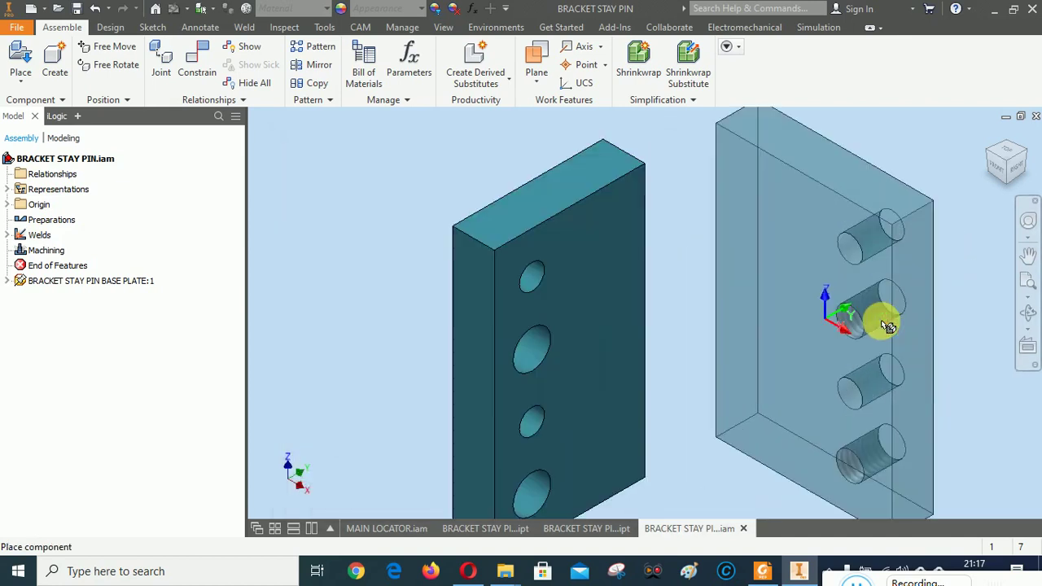
click(798, 330)
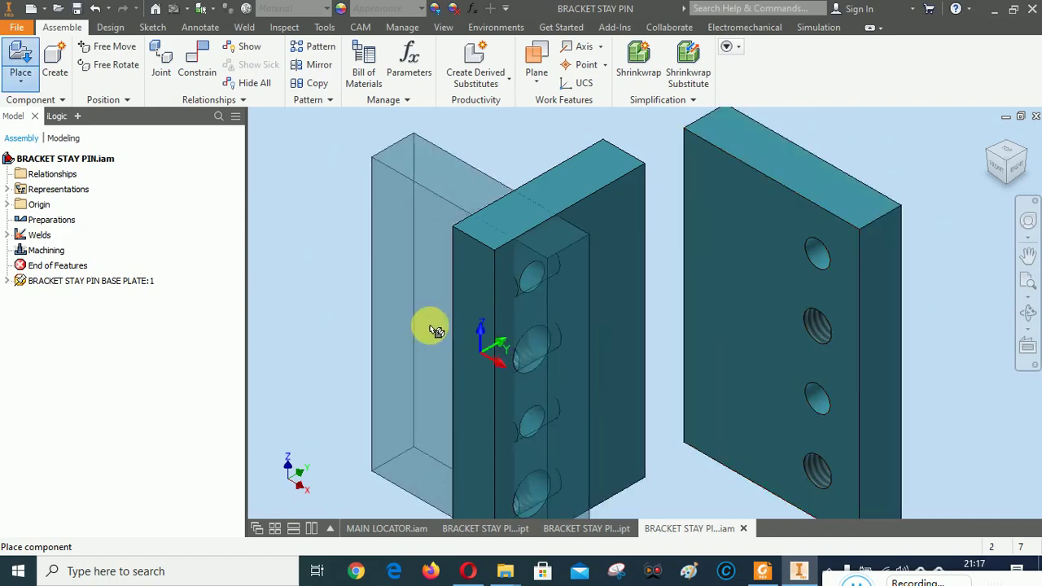
right_click(376, 283)
click(422, 283)
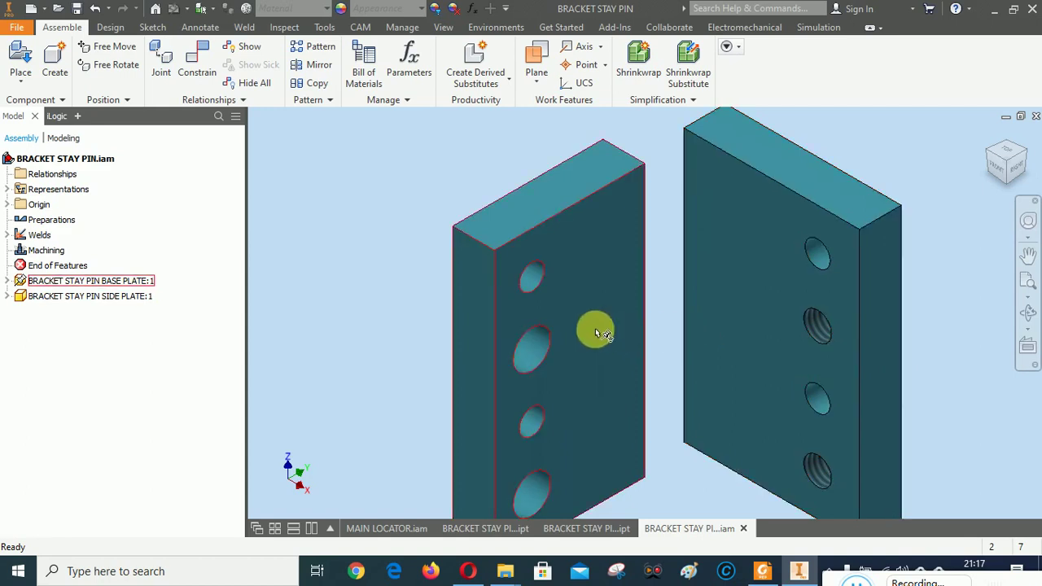
scroll(606, 330, up, 3)
Consult the bracket's assembly view in the Foxit Reader PDF and mate the side plate's holed inner face to the base plate's narrow end face, offset 0 mm
click(763, 570)
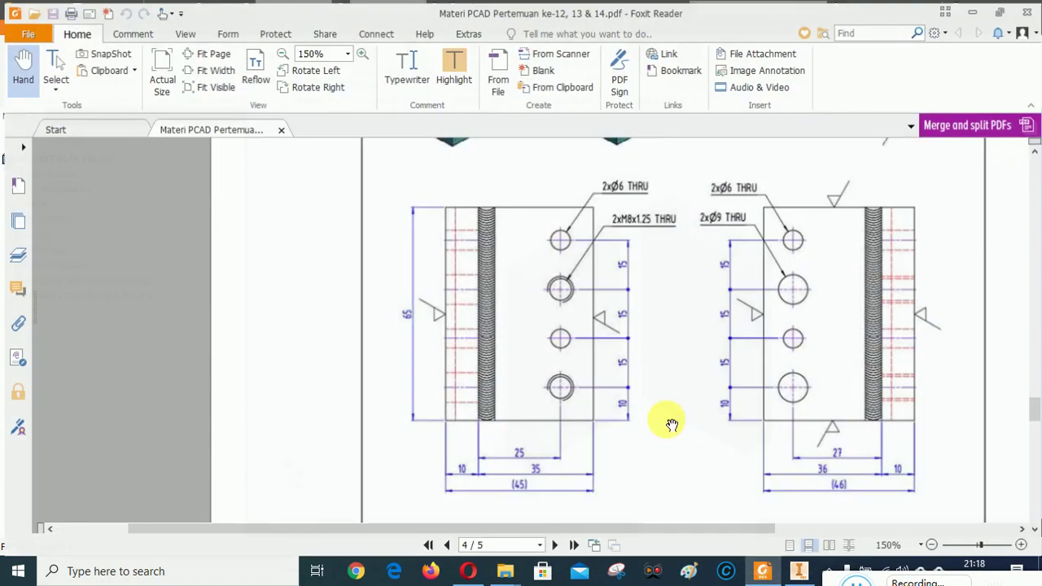
scroll(529, 326, up, 3)
scroll(550, 374, up, 3)
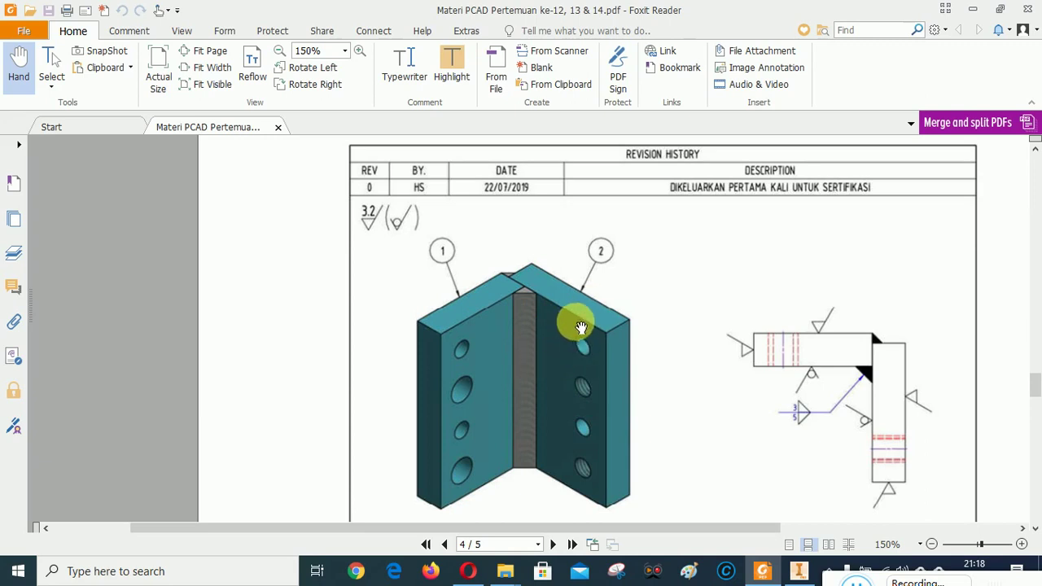
click(802, 572)
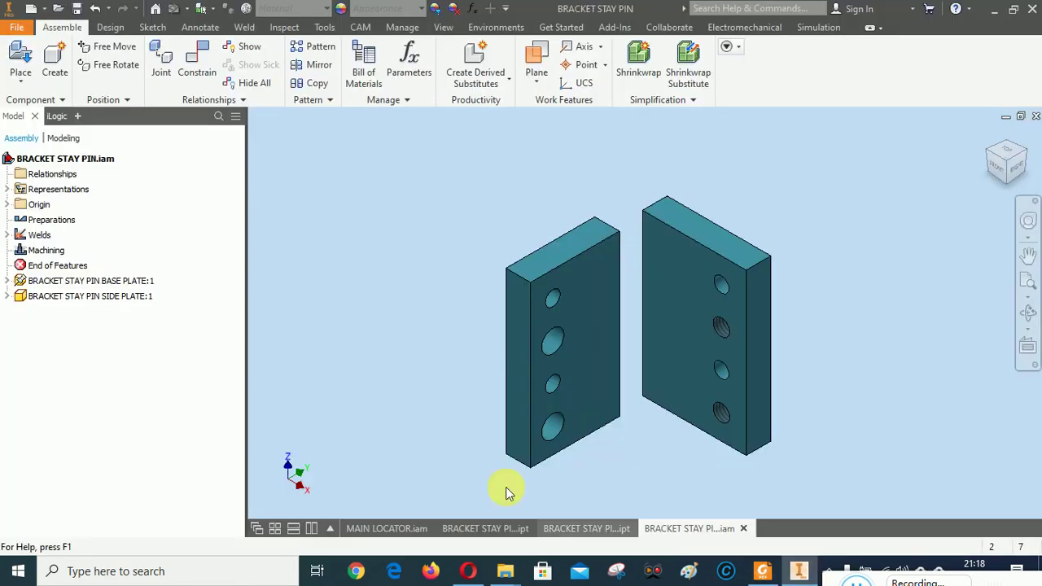
click(195, 61)
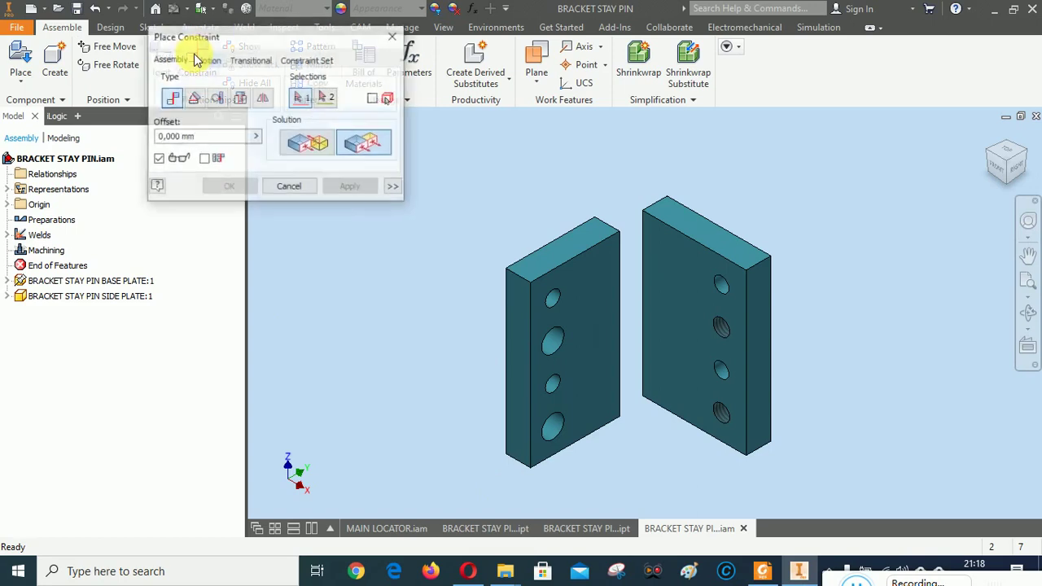
click(671, 260)
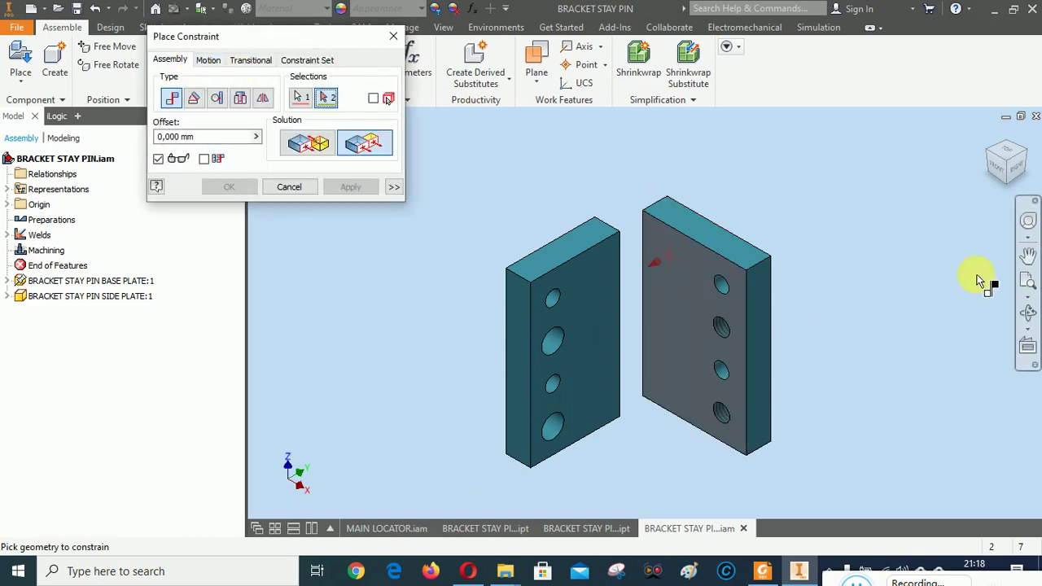
click(1034, 157)
scroll(651, 269, down, 3)
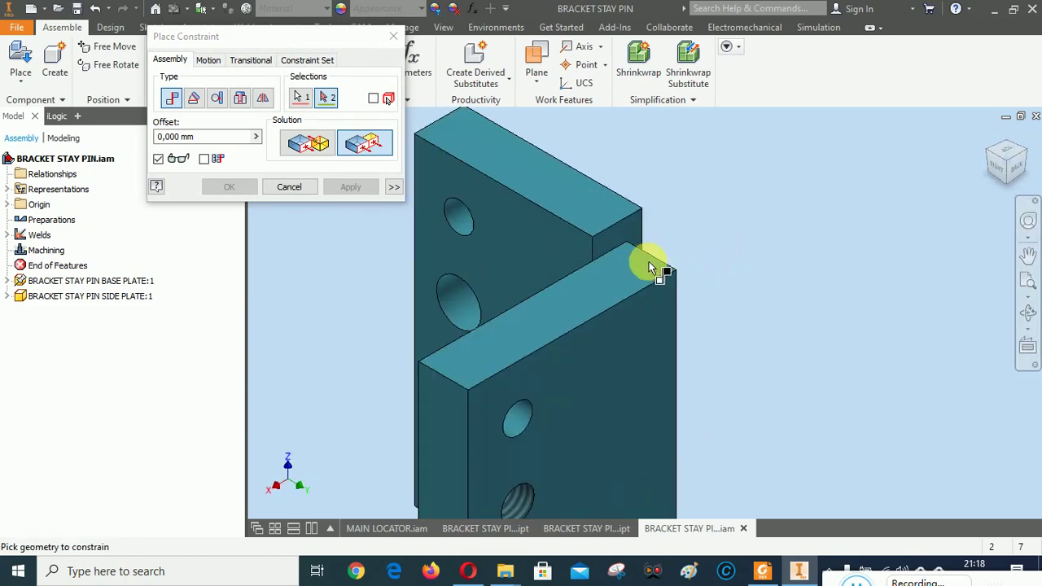
click(620, 238)
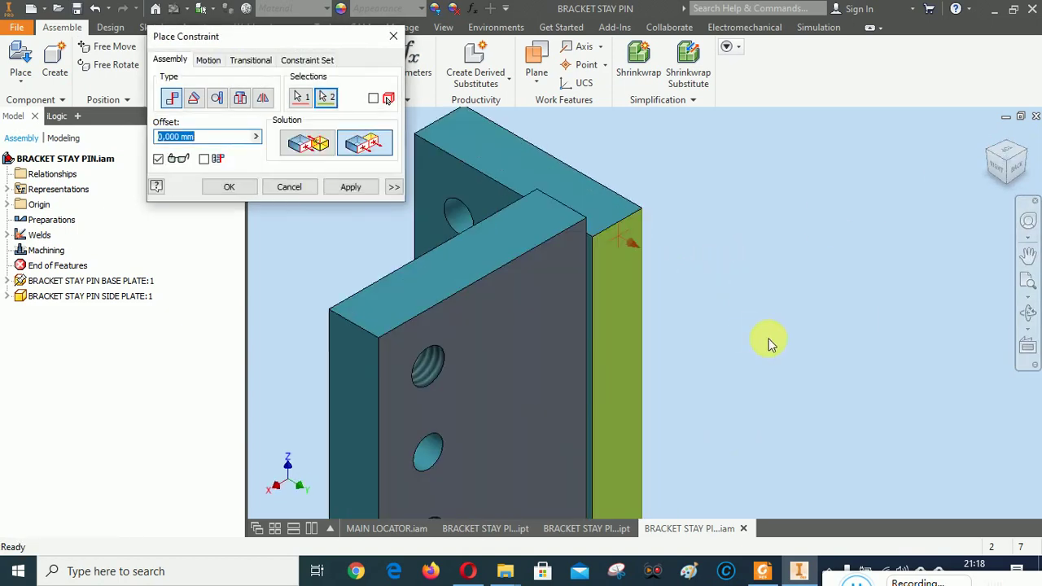
click(310, 145)
scroll(963, 187, up, 2)
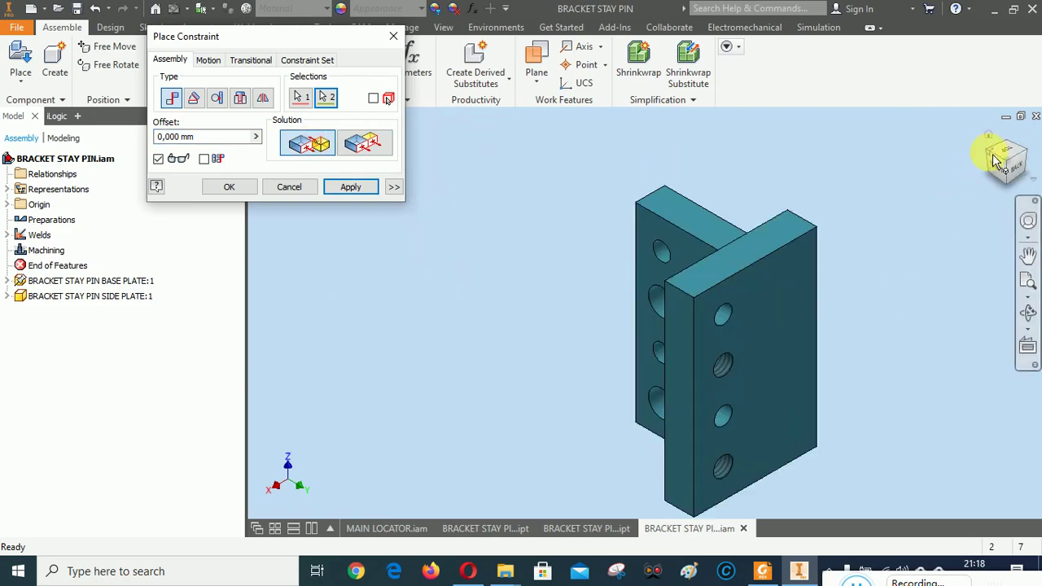
click(995, 160)
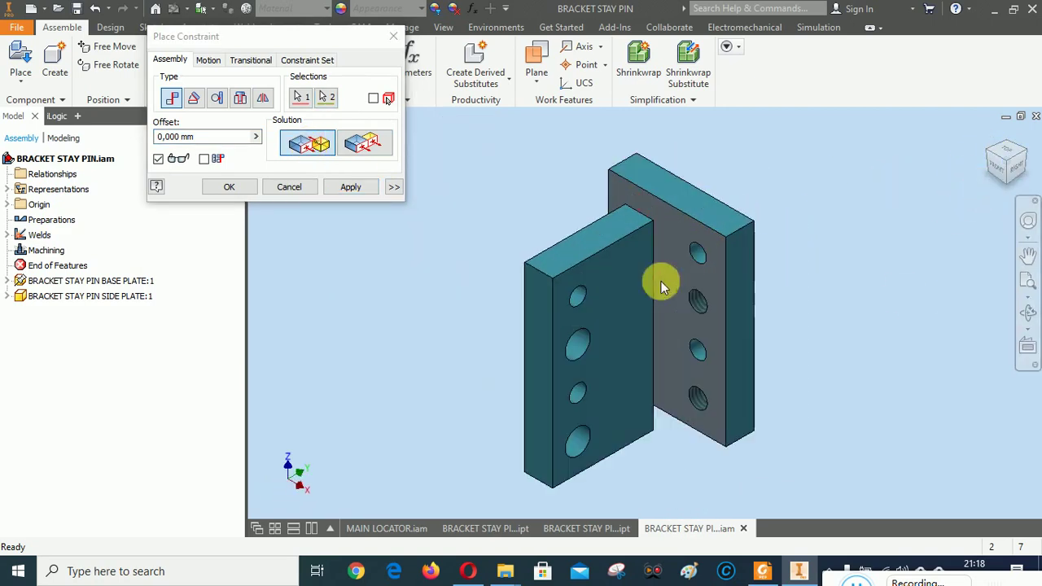
click(351, 186)
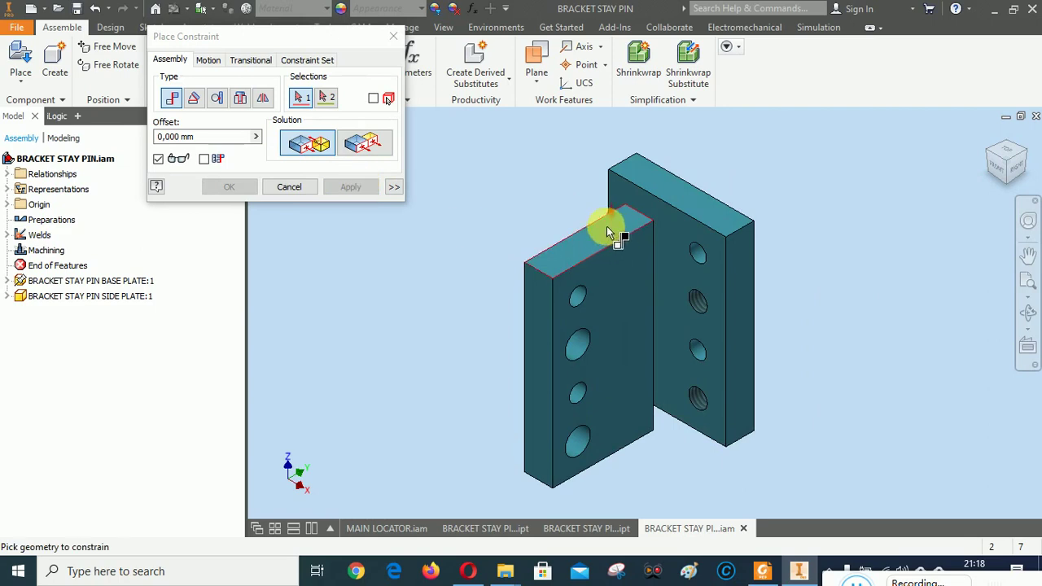